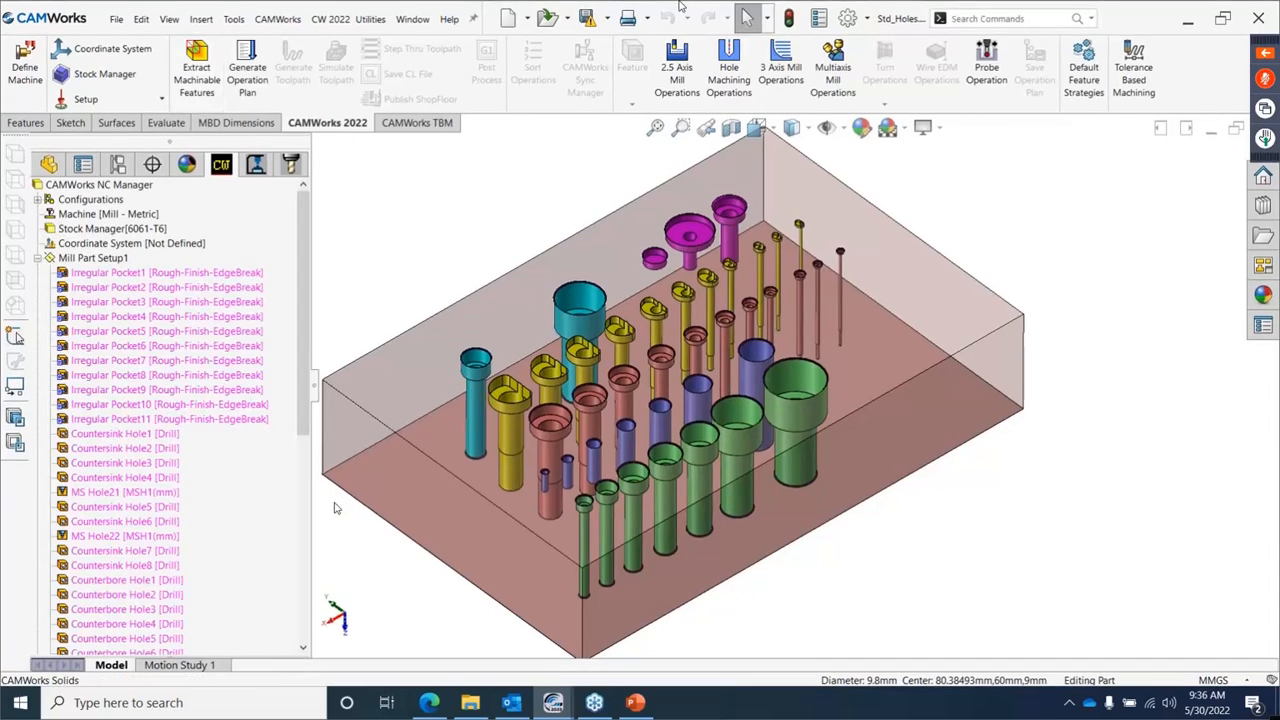
# Highlight Irregular Pocket1 through Irregular Pocket11, and Countersink Hole1, to see where these features are on the part.
pyautogui.click(127, 273)
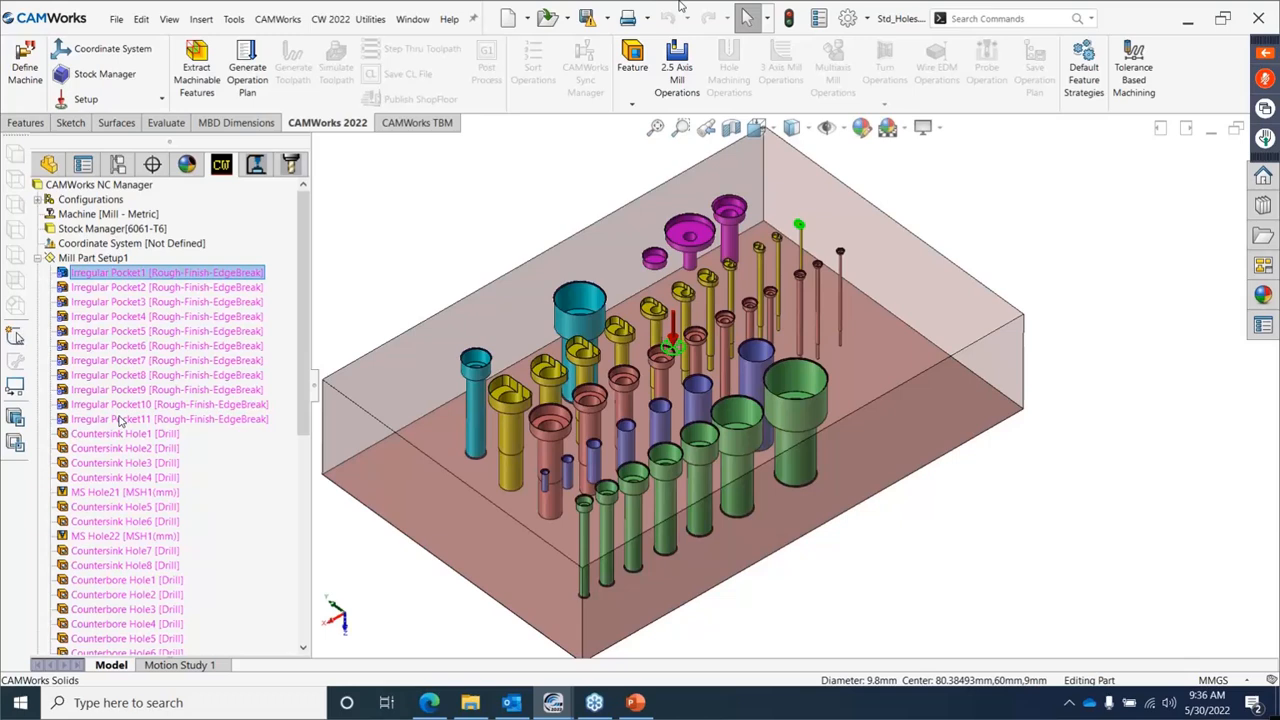
pyautogui.click(116, 420)
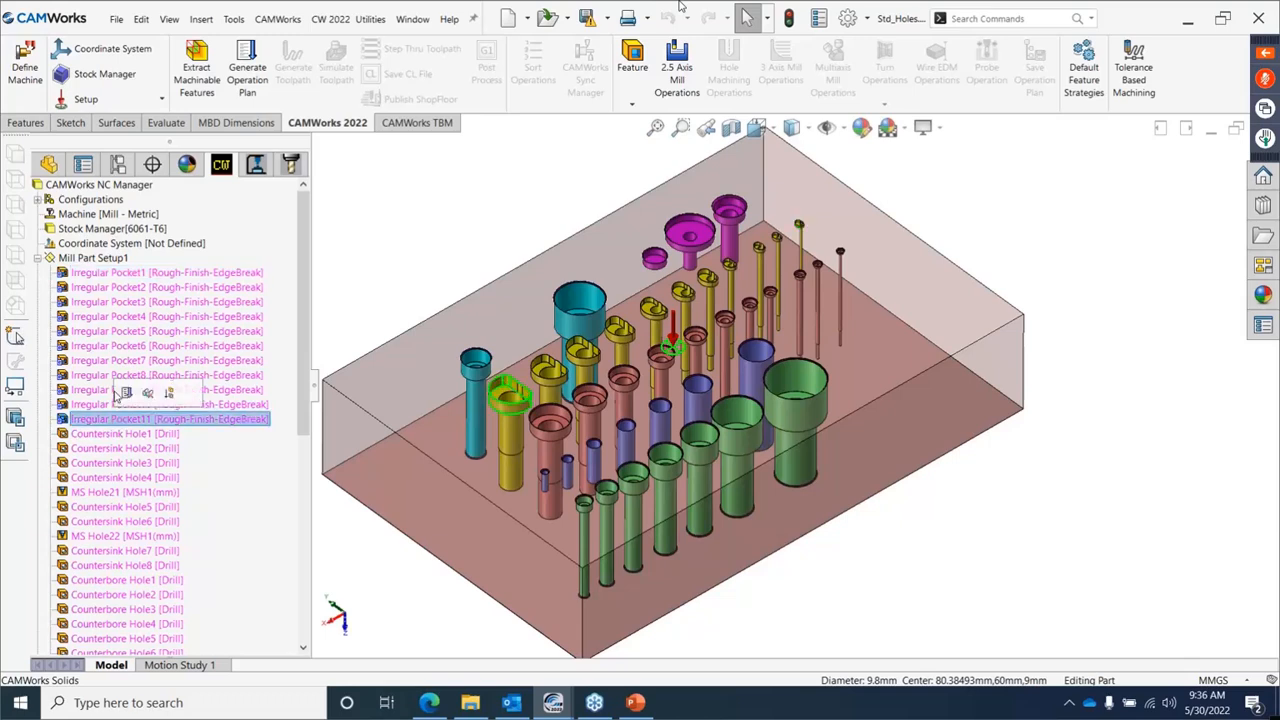
pyautogui.keyDown('shift'); pyautogui.click(105, 277); pyautogui.keyUp('shift')
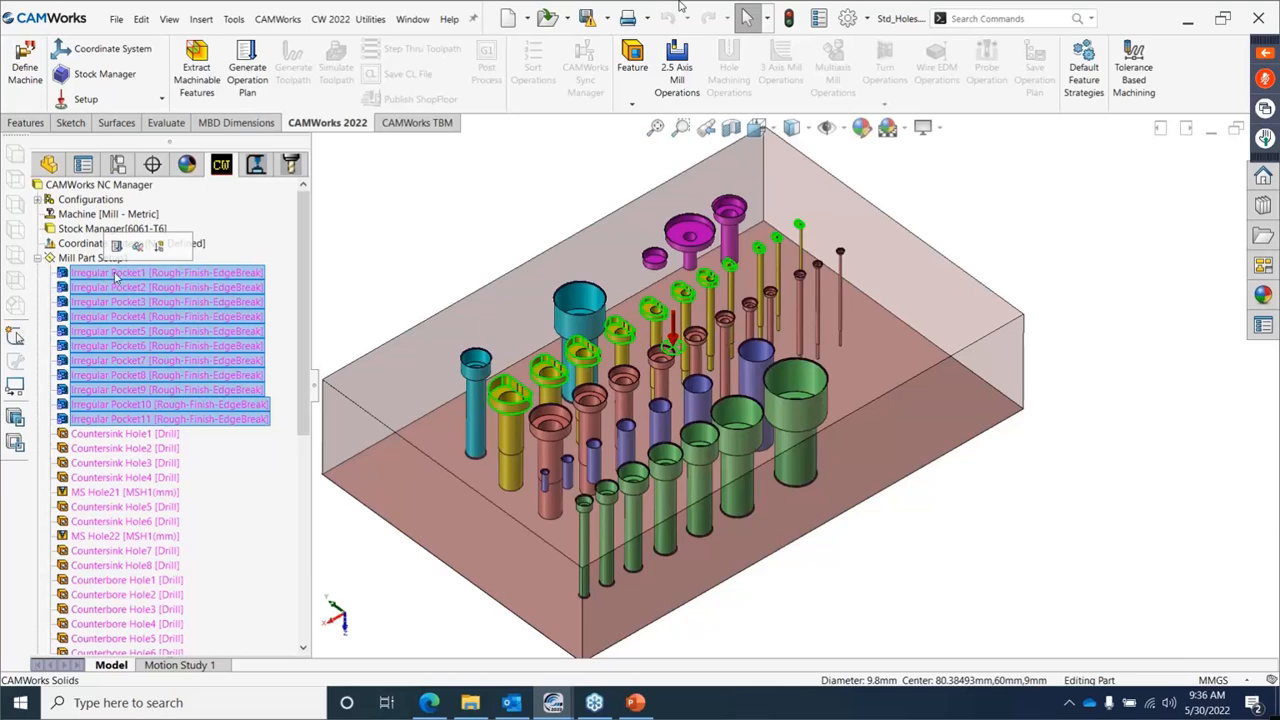
pyautogui.rightClick(116, 277)
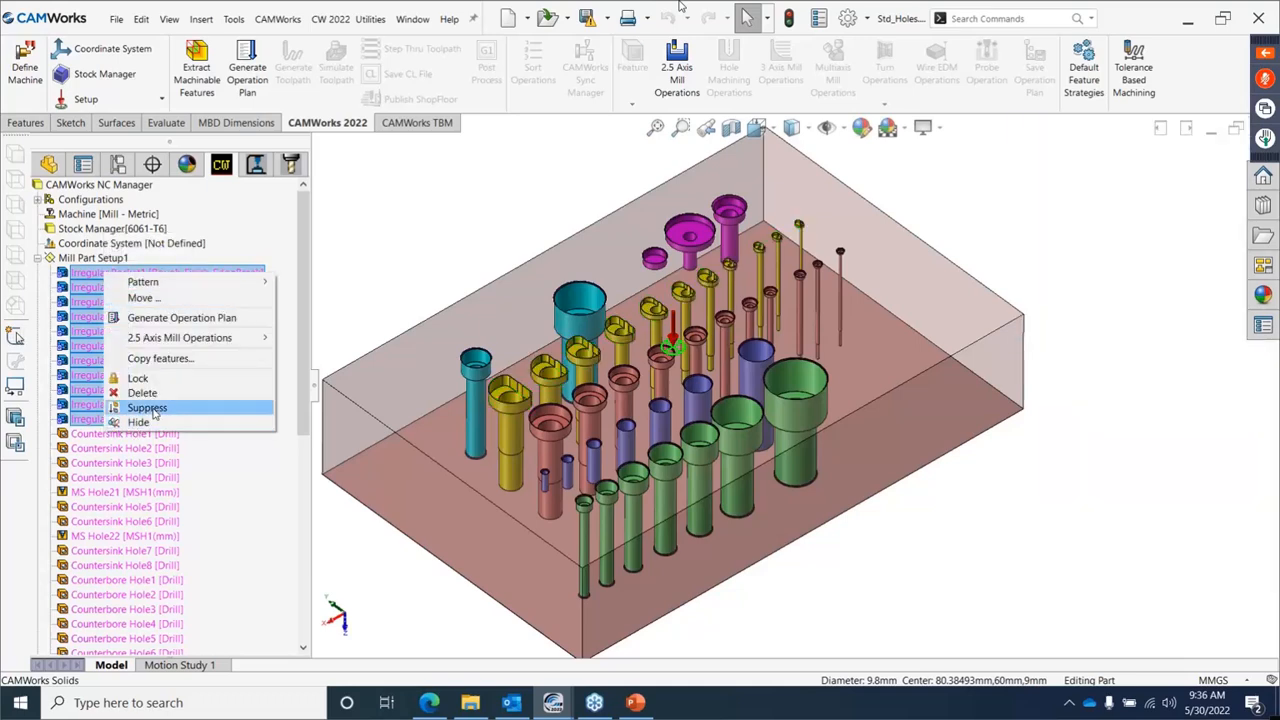
pyautogui.click(274, 223)
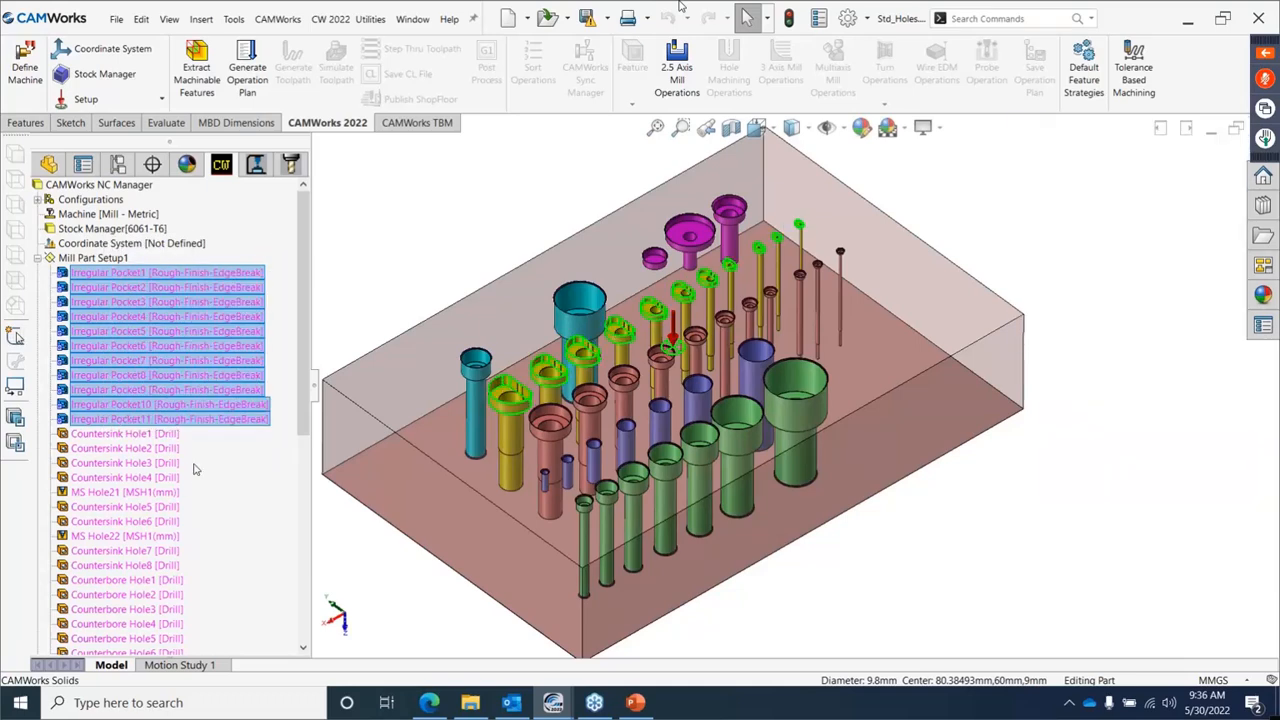
pyautogui.click(92, 433)
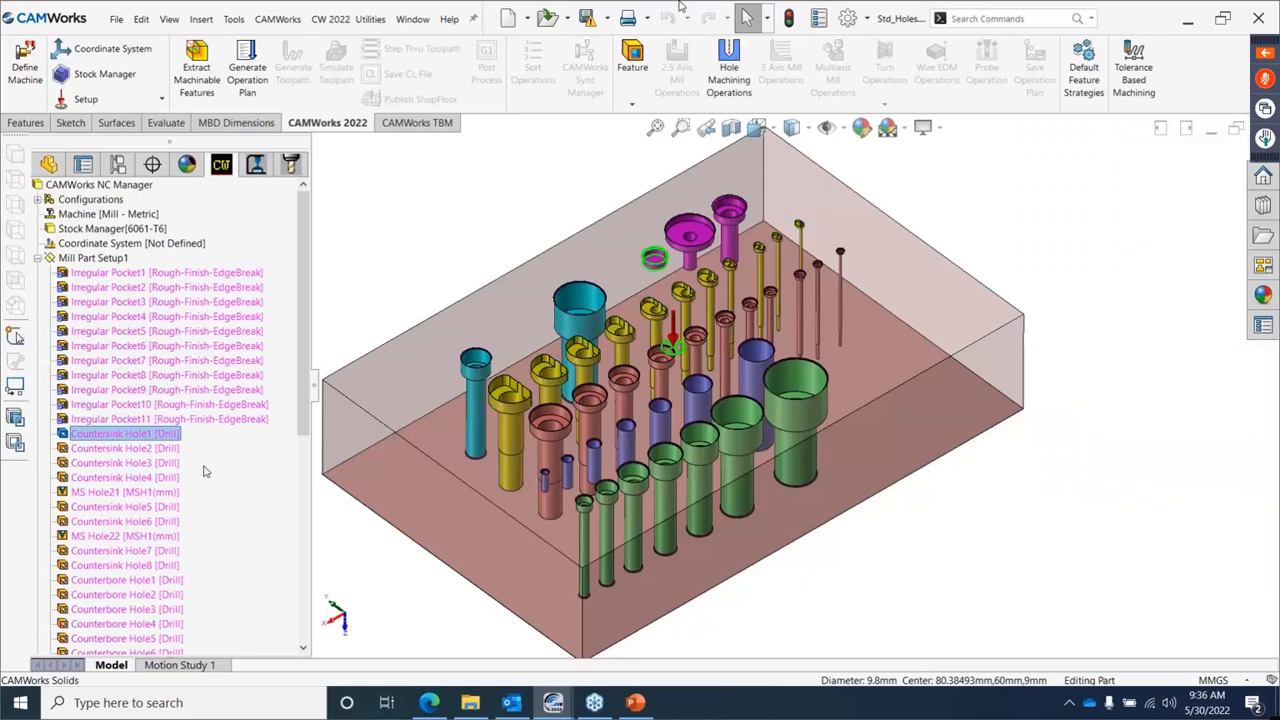
# Generate an operation plan for the multi-stepped feature MS Hole1 [MSH1(mm)].
pyautogui.scroll(-4, 207, 529)
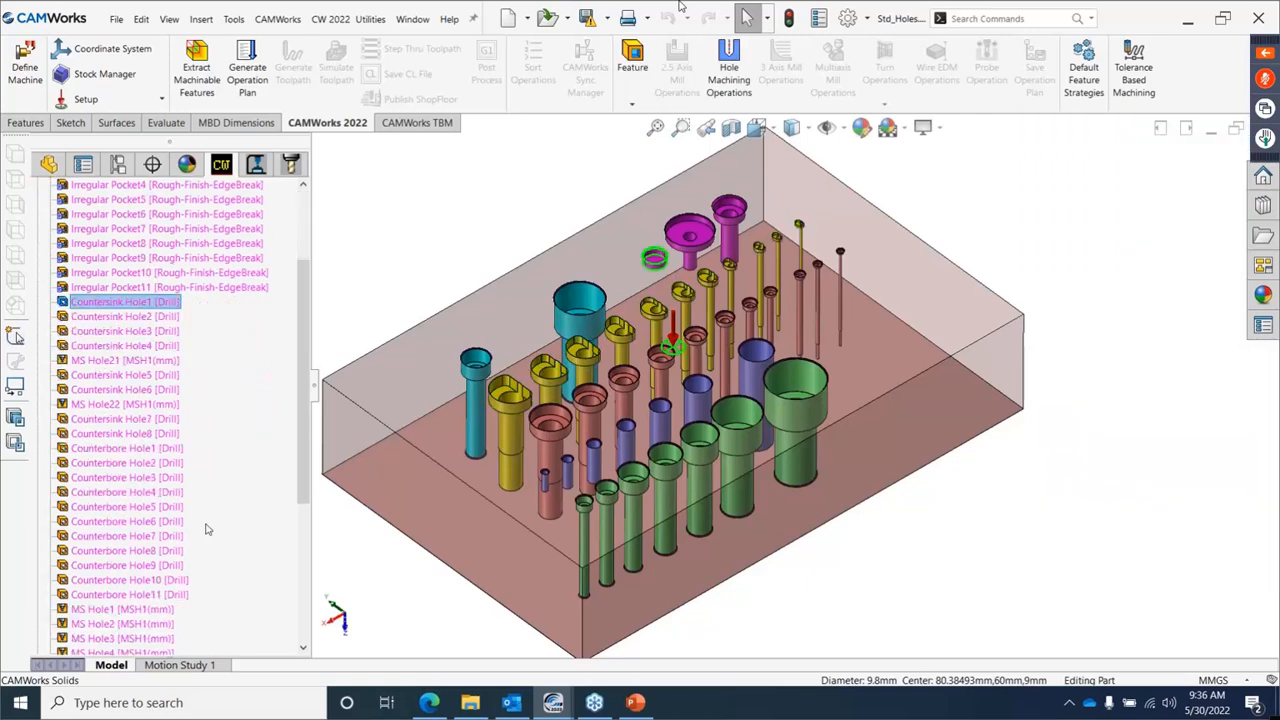
pyautogui.click(175, 566)
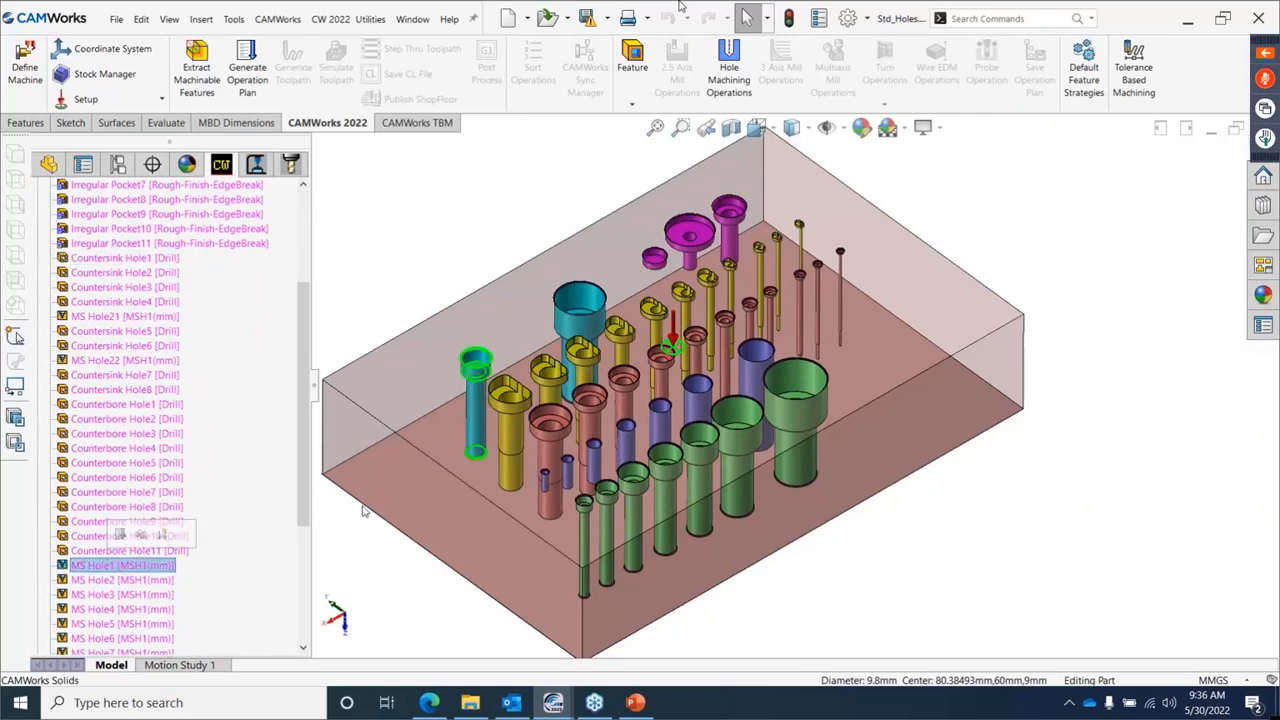
pyautogui.scroll(-5, 476, 360)
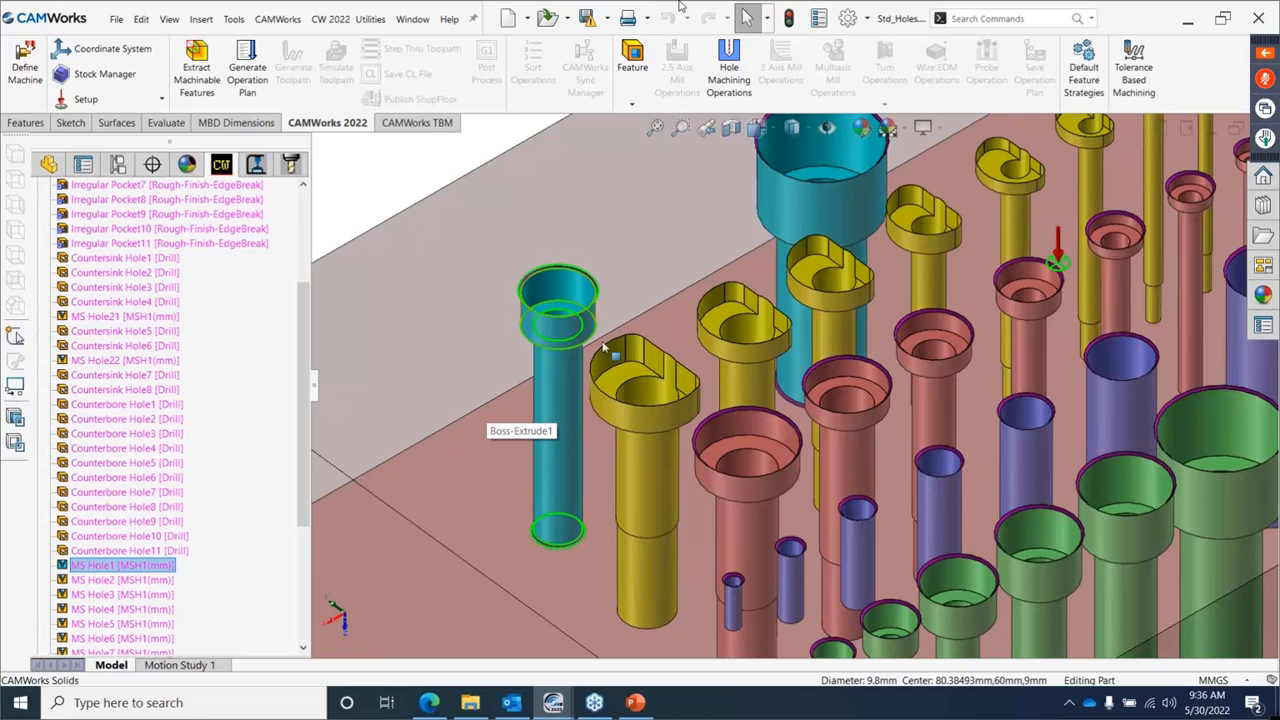
pyautogui.rightClick(112, 568)
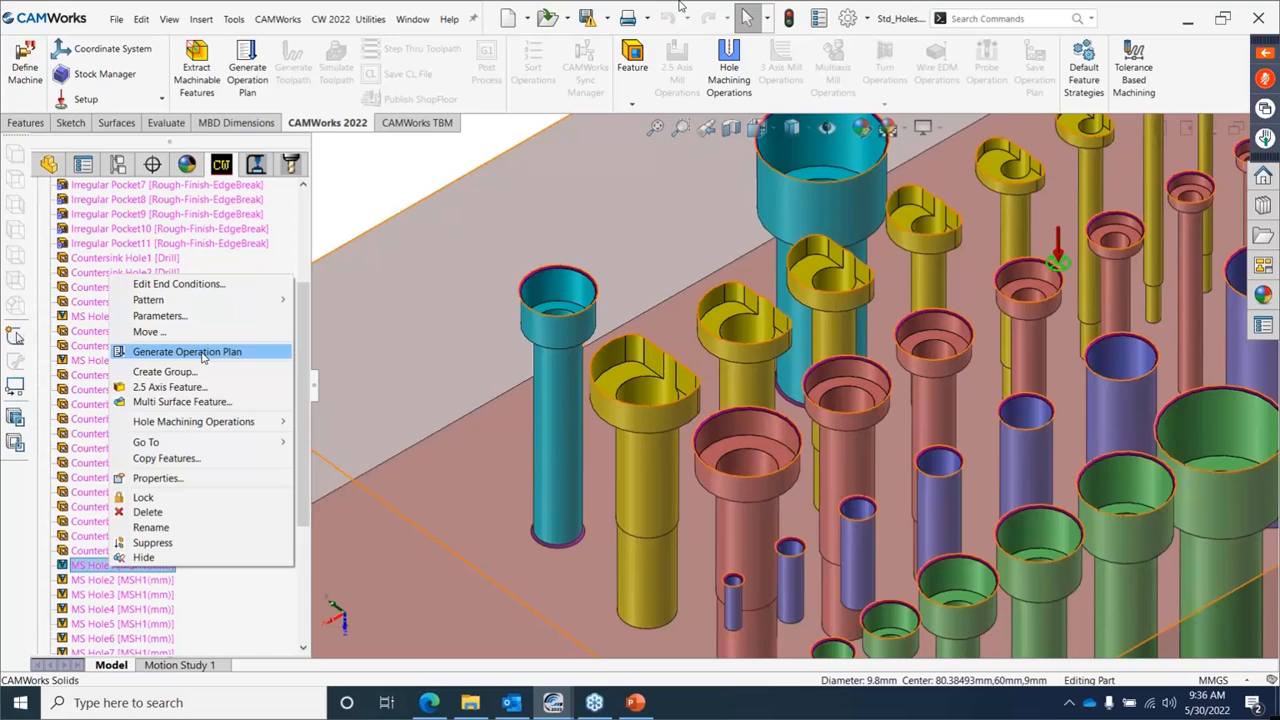
pyautogui.click(203, 354)
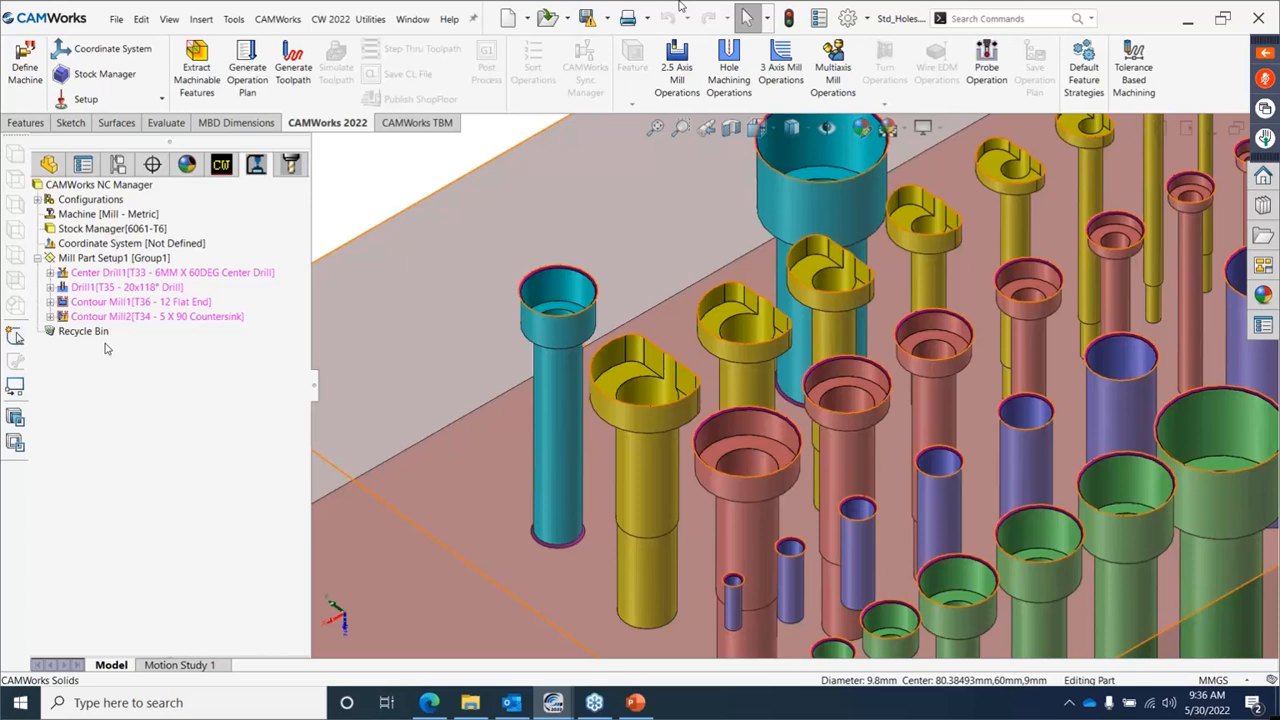
# Generate the toolpaths for the Center Drill1 and Drill1 operations of the multi-stepped hole.
pyautogui.rightClick(117, 278)
pyautogui.click(205, 290)
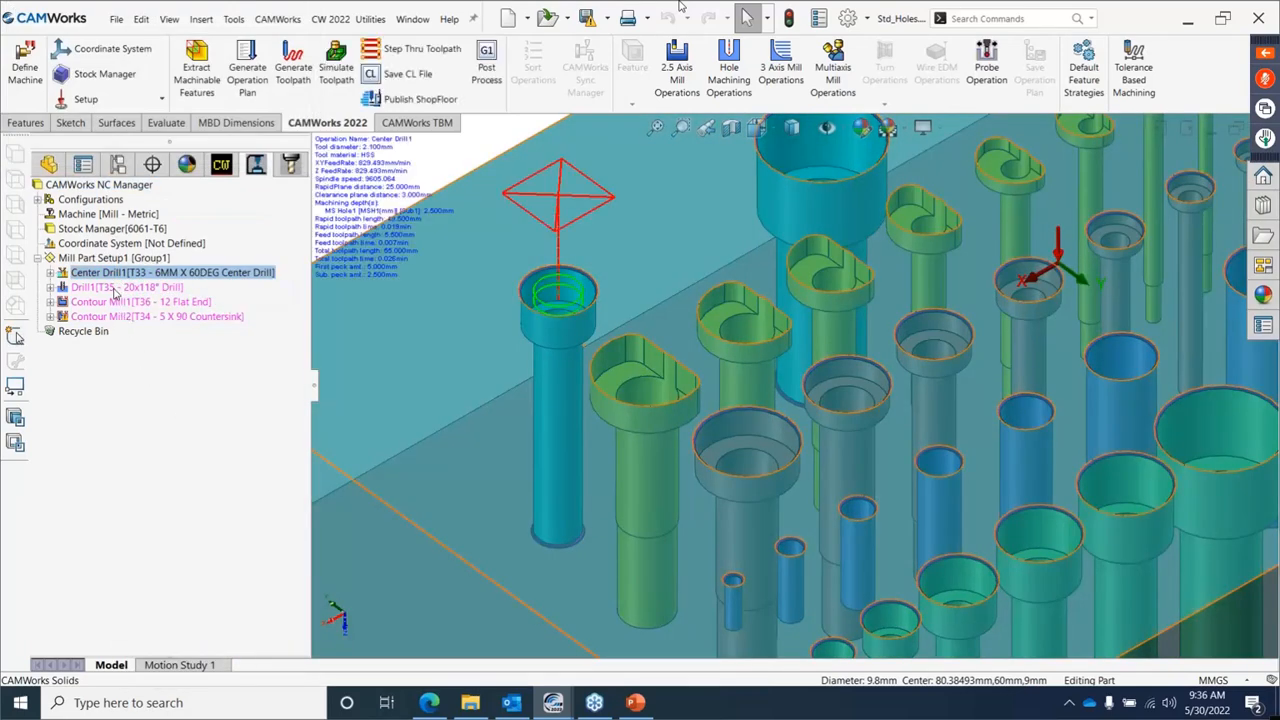
pyautogui.rightClick(115, 287)
pyautogui.click(185, 304)
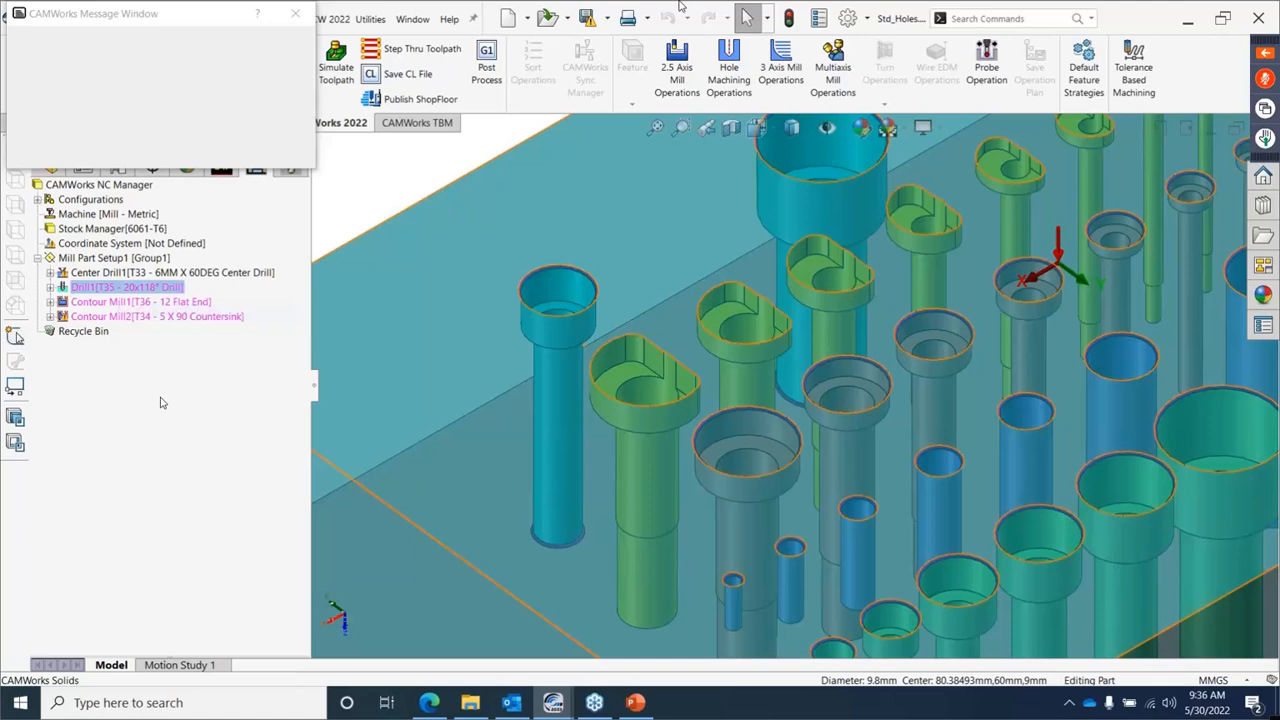
# Generate the Contour Mill1 toolpath for the 12 mm flat end mill and inspect it in the hole.
pyautogui.rightClick(127, 305)
pyautogui.click(262, 309)
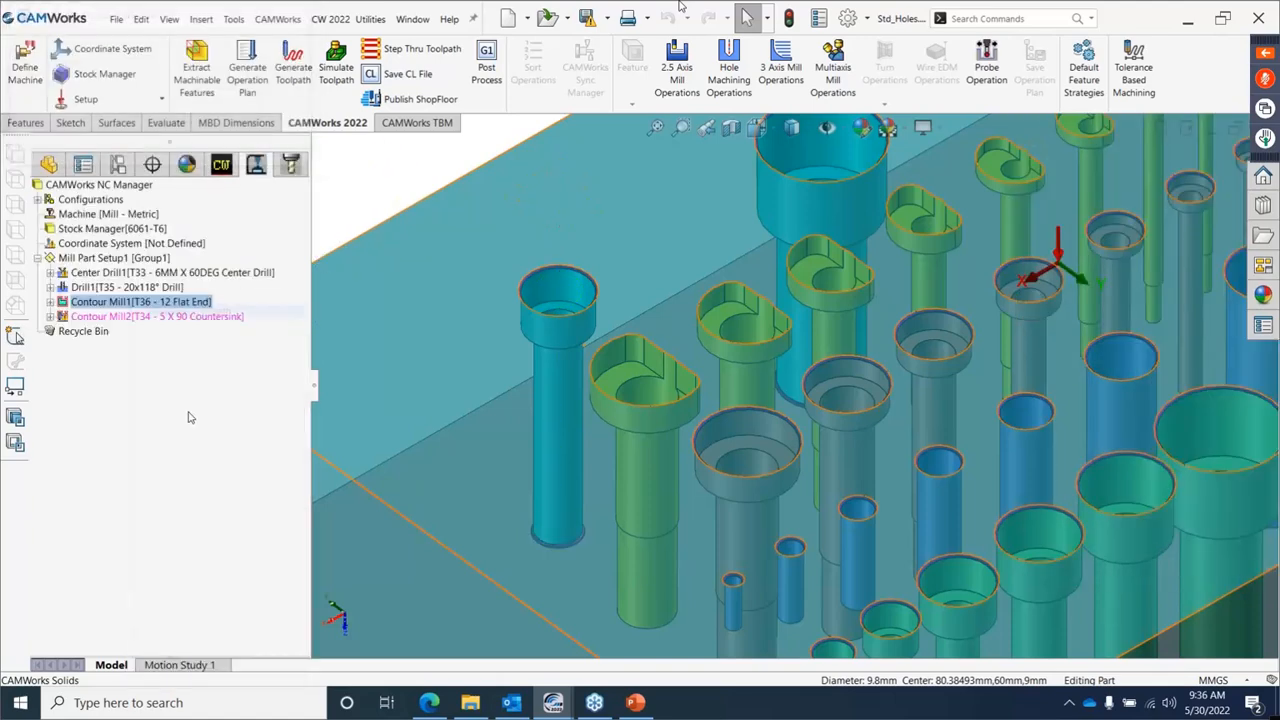
pyautogui.scroll(5, 577, 320)
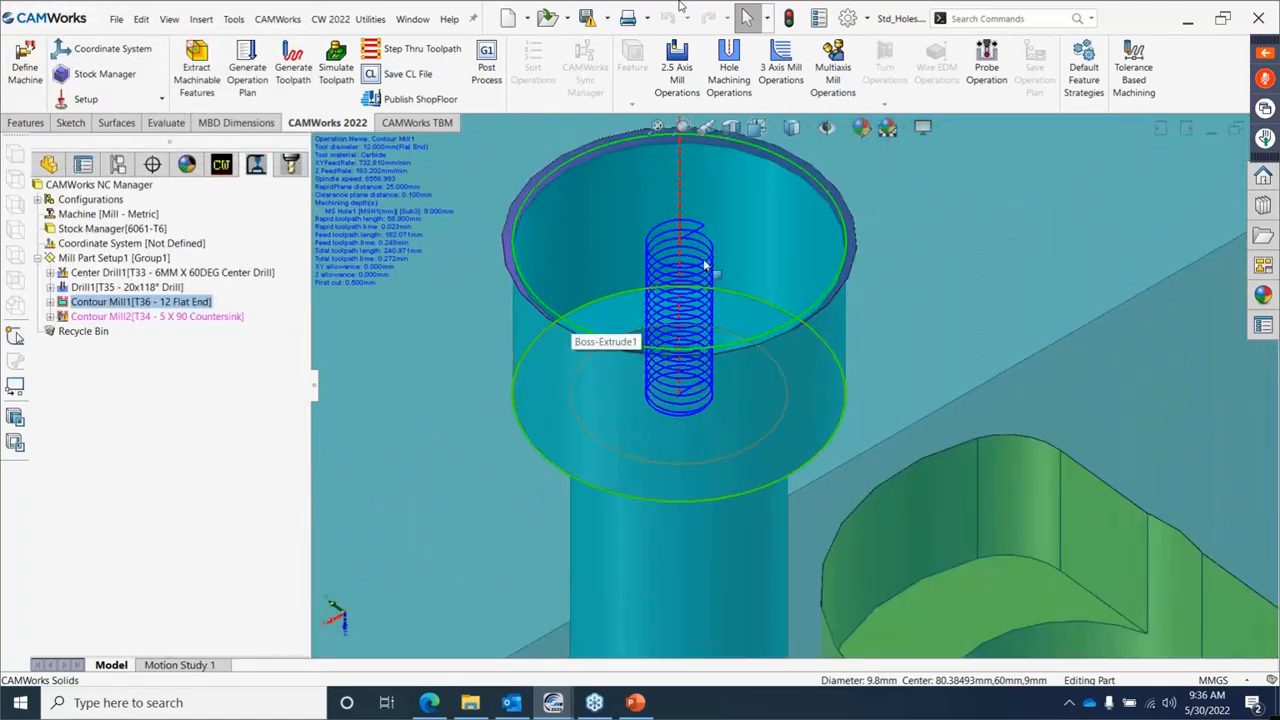
pyautogui.scroll(-4, 759, 357)
pyautogui.scroll(-5, 783, 382)
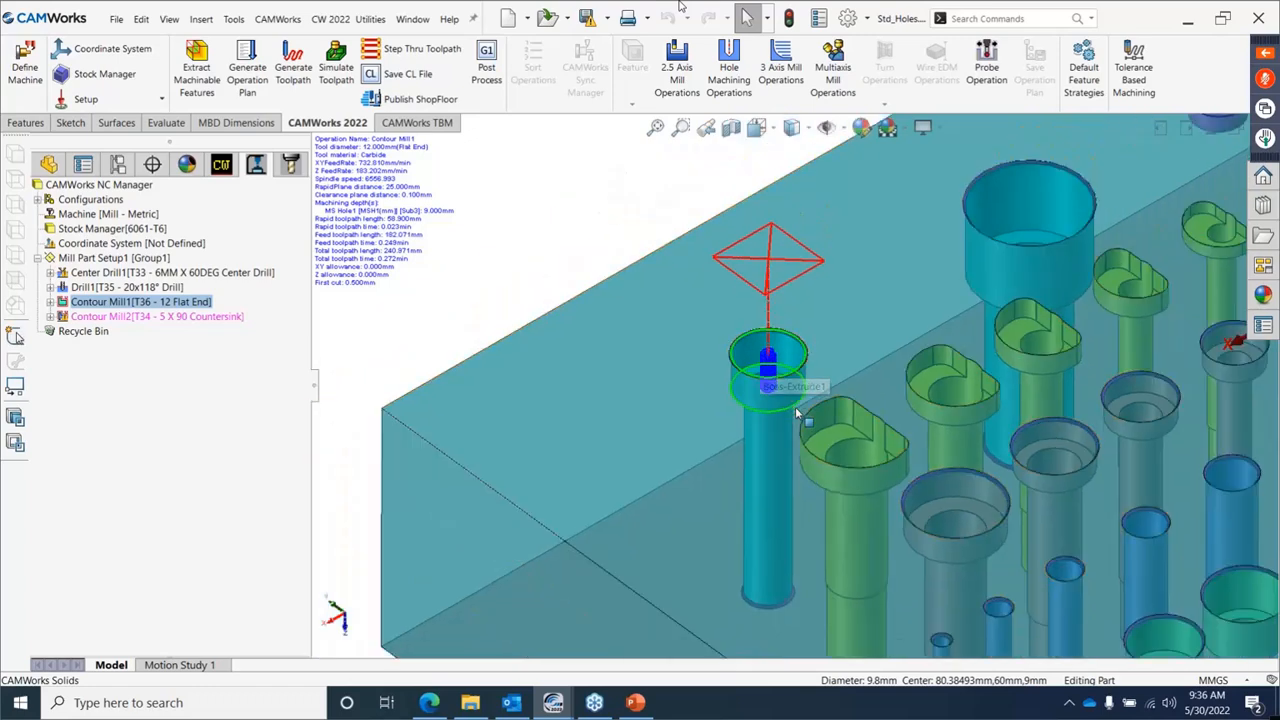
# Generate the Contour Mill2 toolpath for the 5 x 90 countersink tool and inspect it at the hole's top chamfer.
pyautogui.rightClick(143, 317)
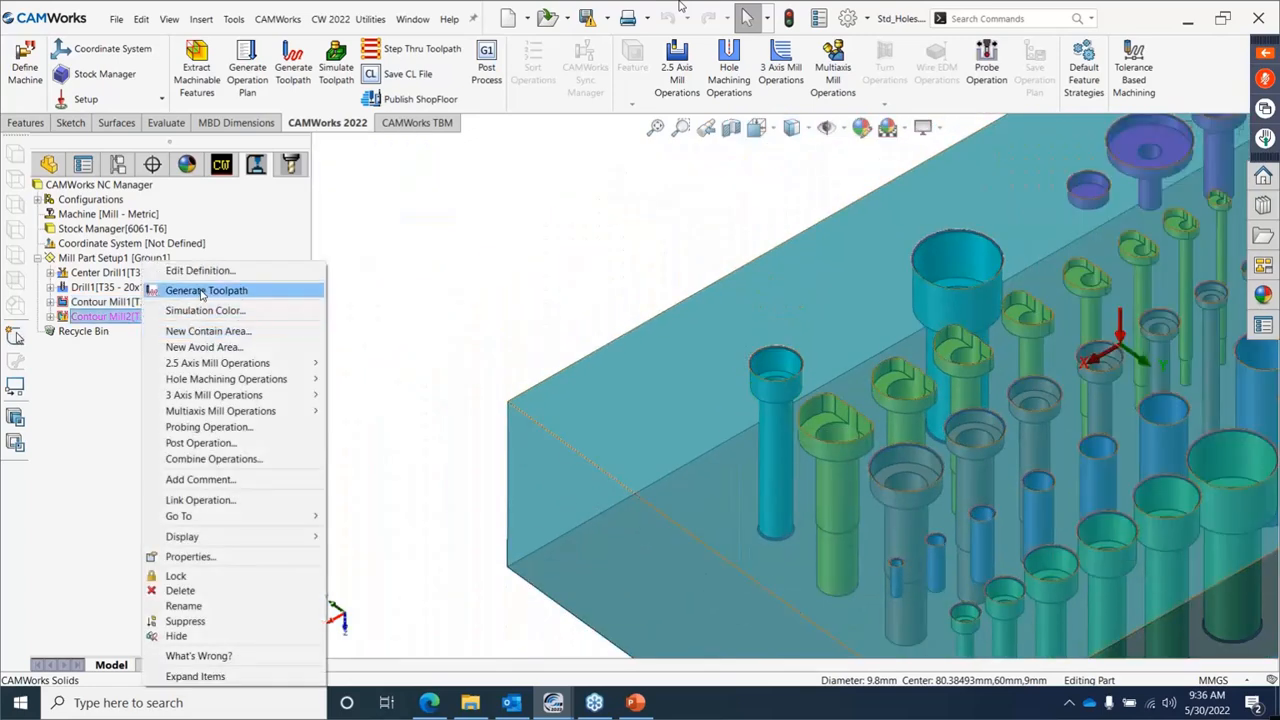
pyautogui.click(206, 290)
pyautogui.scroll(5, 785, 367)
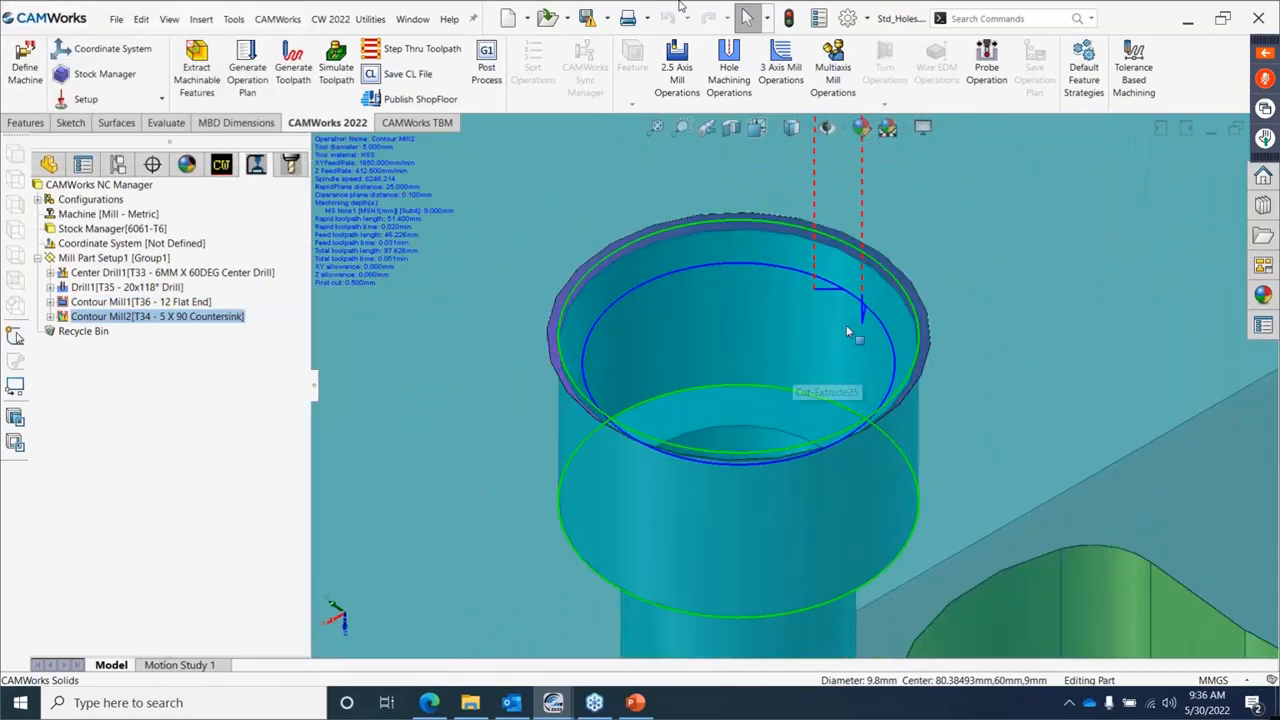
pyautogui.scroll(-5, 847, 340)
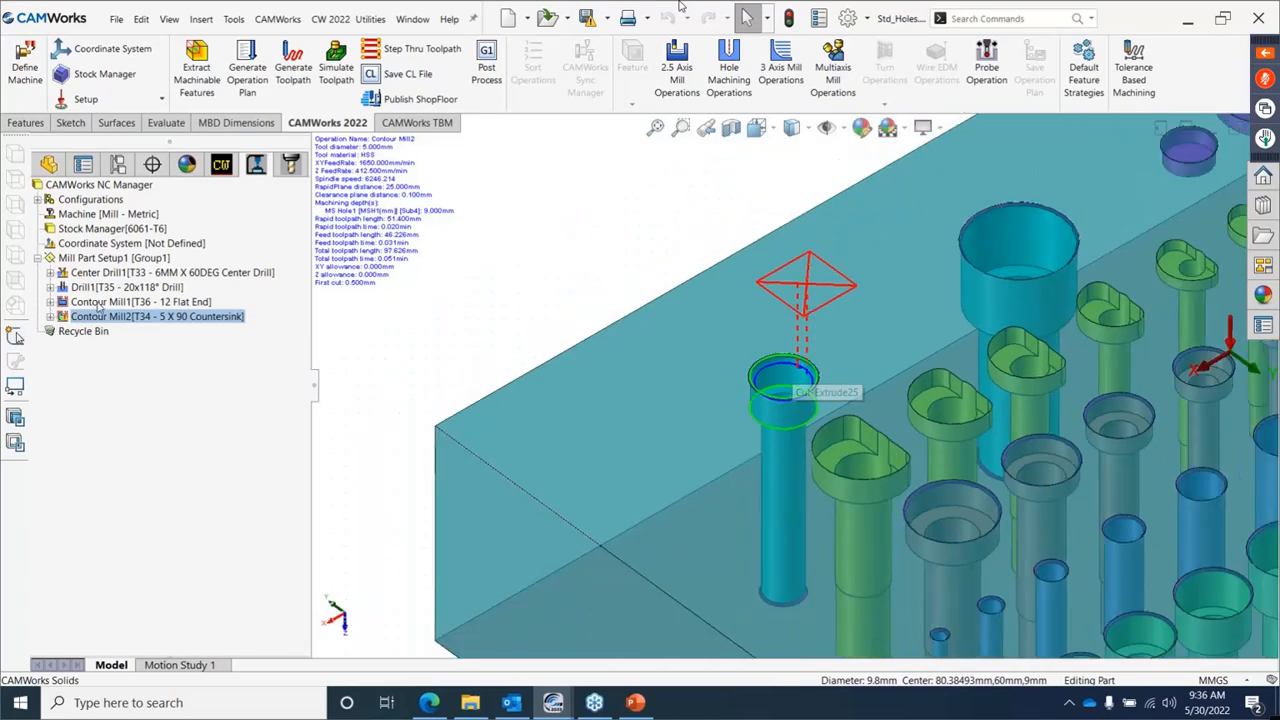
# Open the Drill1 operation's parameters and, from its feature options, open the linked Technology Database strategy for multi-stepped holes.
pyautogui.click(106, 287)
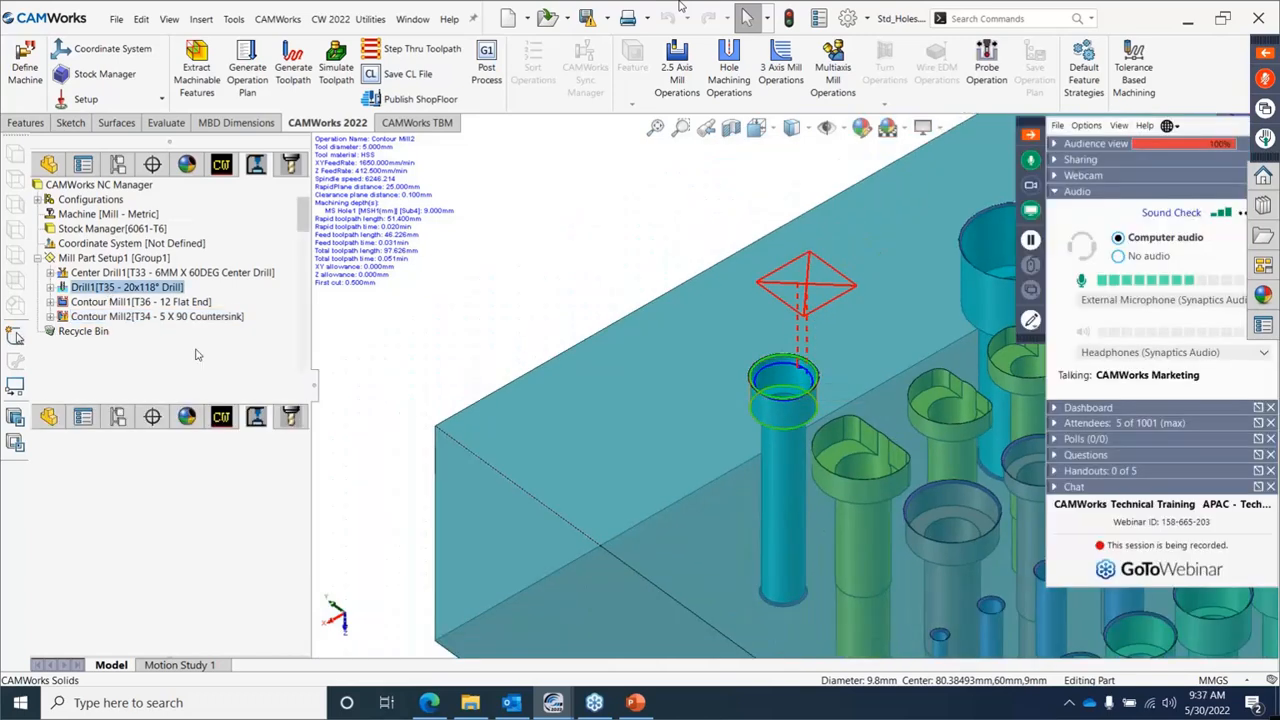
pyautogui.doubleClick(195, 283)
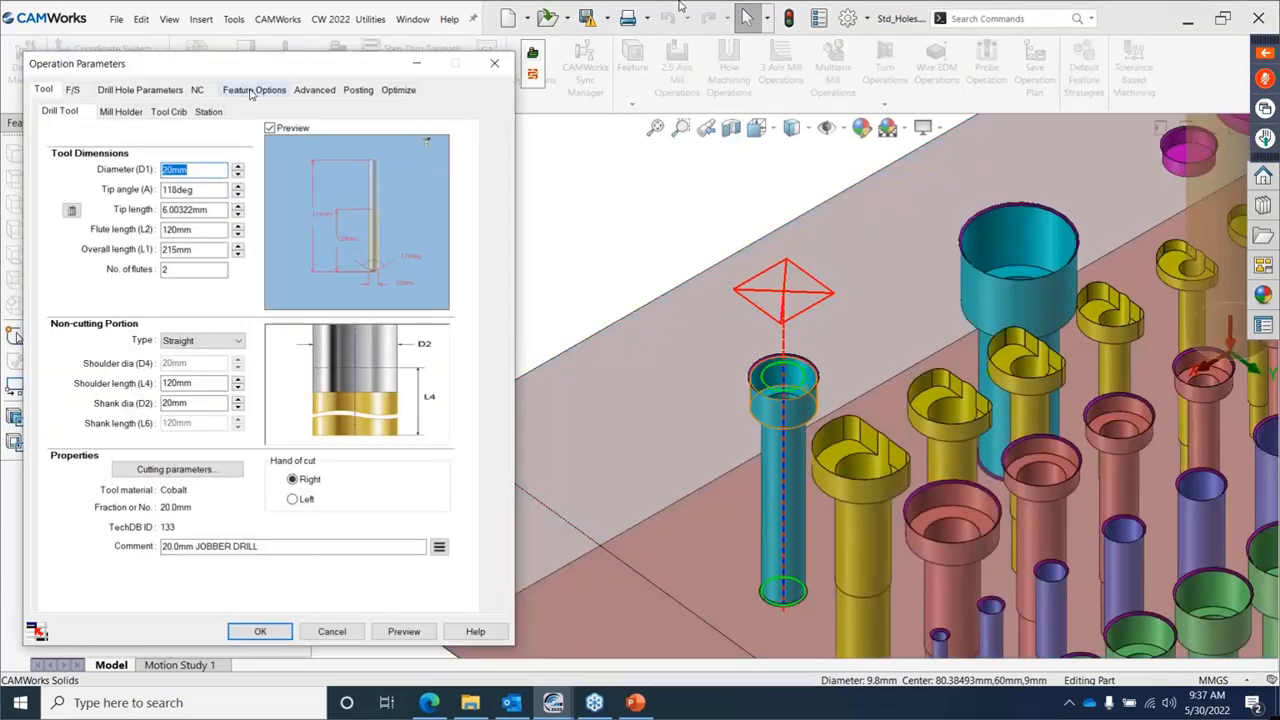
pyautogui.click(254, 89)
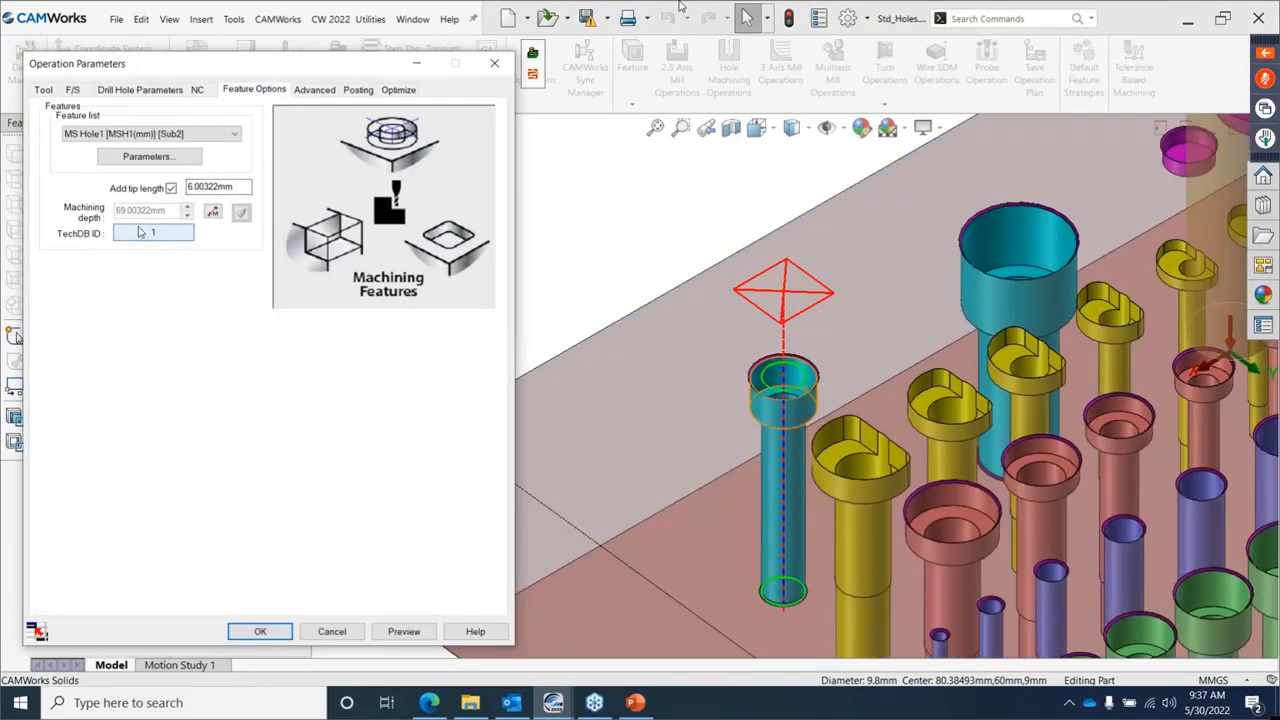
pyautogui.click(165, 233)
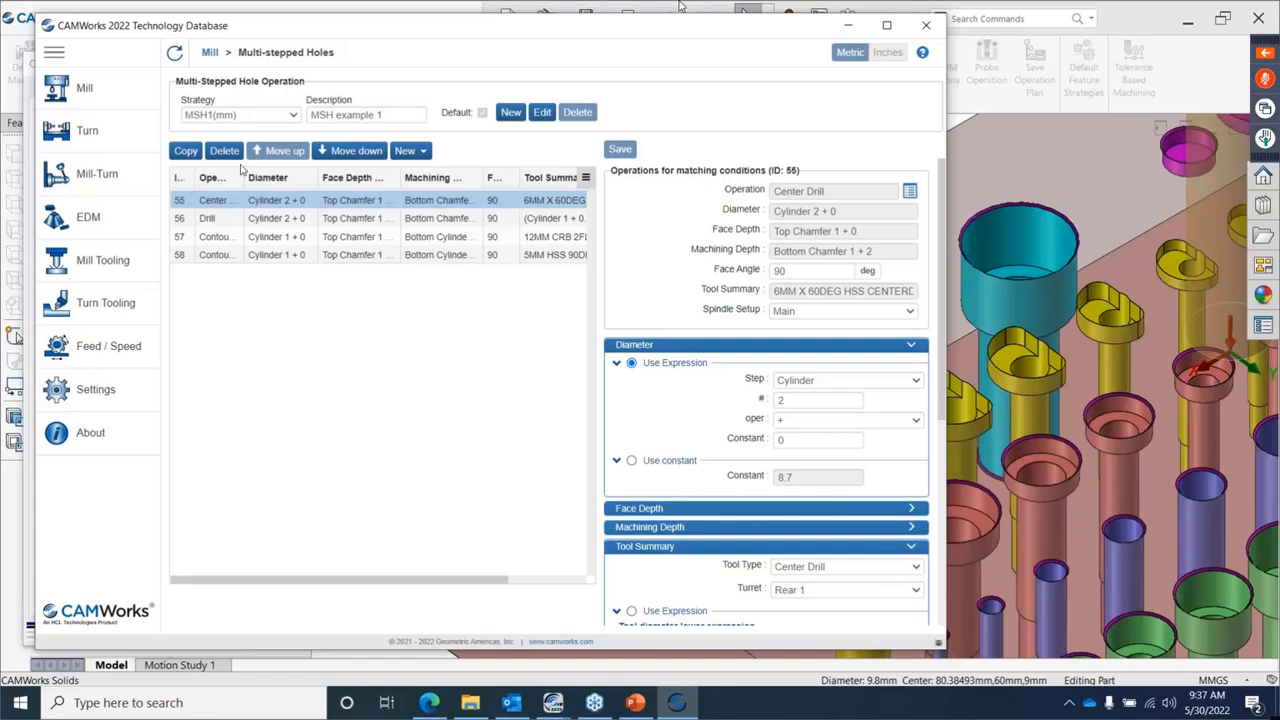
# Examine the strategy description and the diameter and tool selection settings of the Center Drill and Drill operations in strategy MSH1(mm).
pyautogui.moveTo(386, 114); pyautogui.dragTo(310, 114)
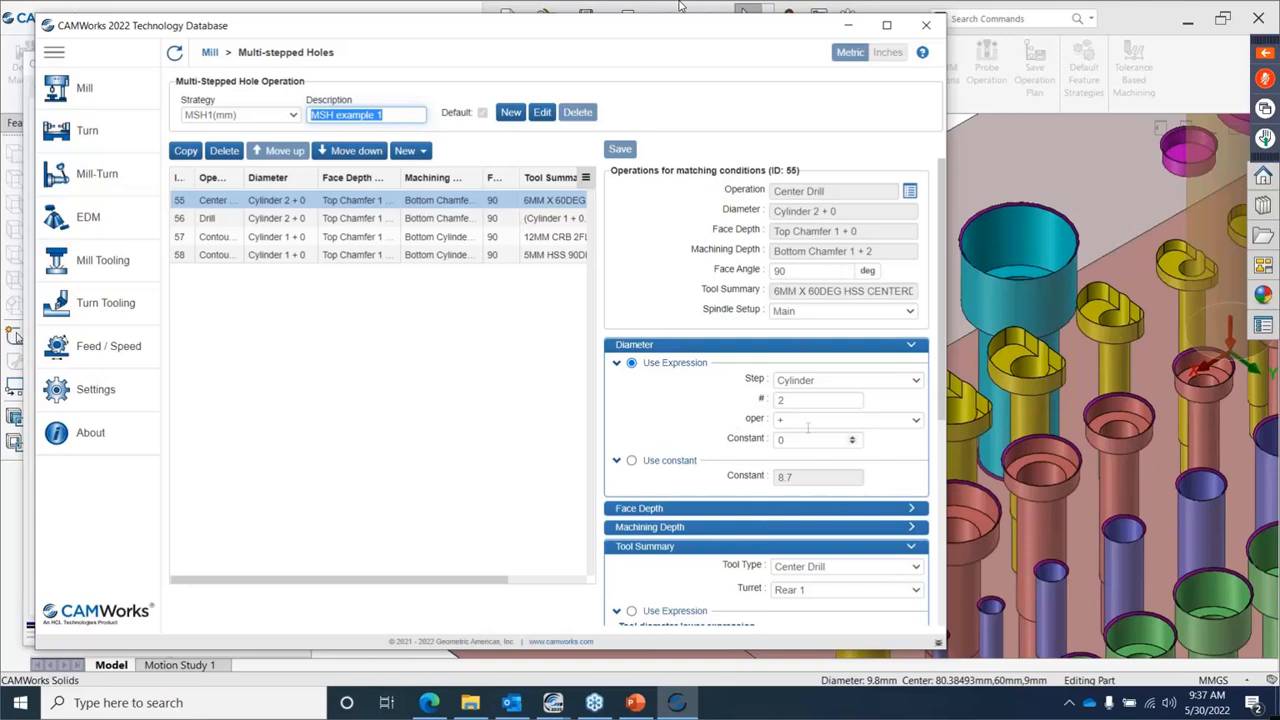
pyautogui.scroll(-2, 808, 427)
pyautogui.scroll(-6, 820, 420)
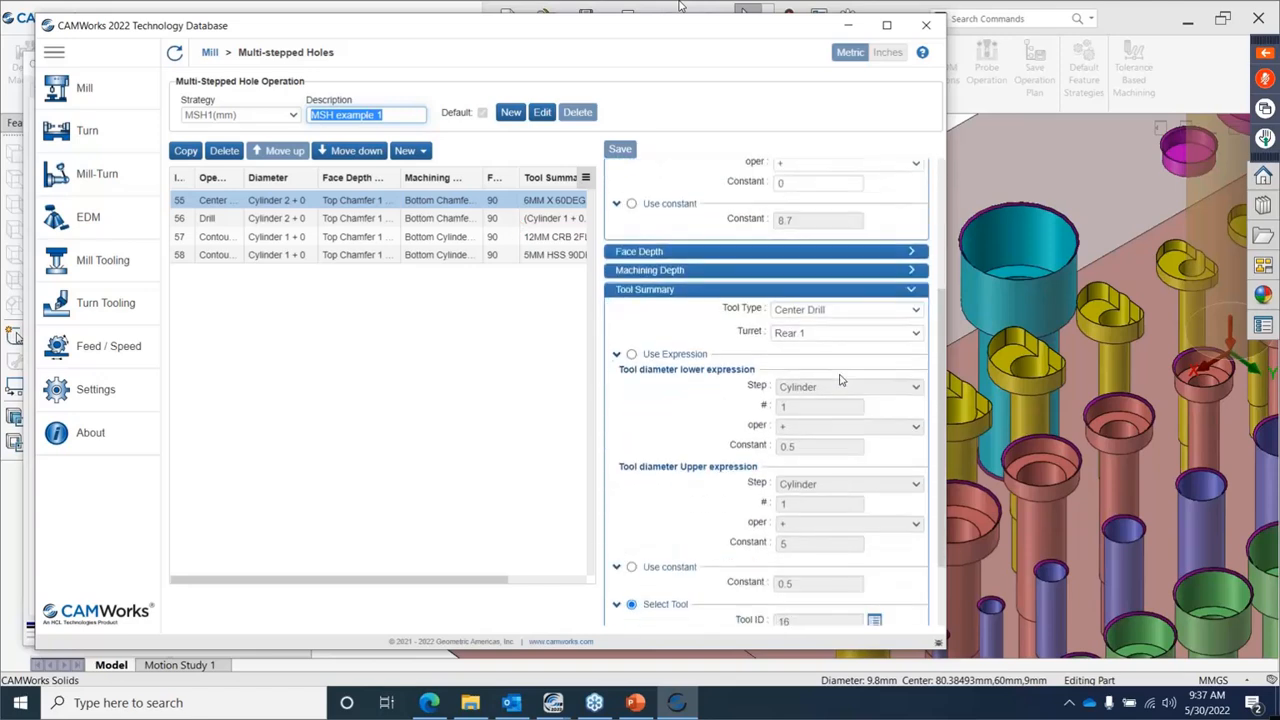
pyautogui.scroll(-1, 767, 471)
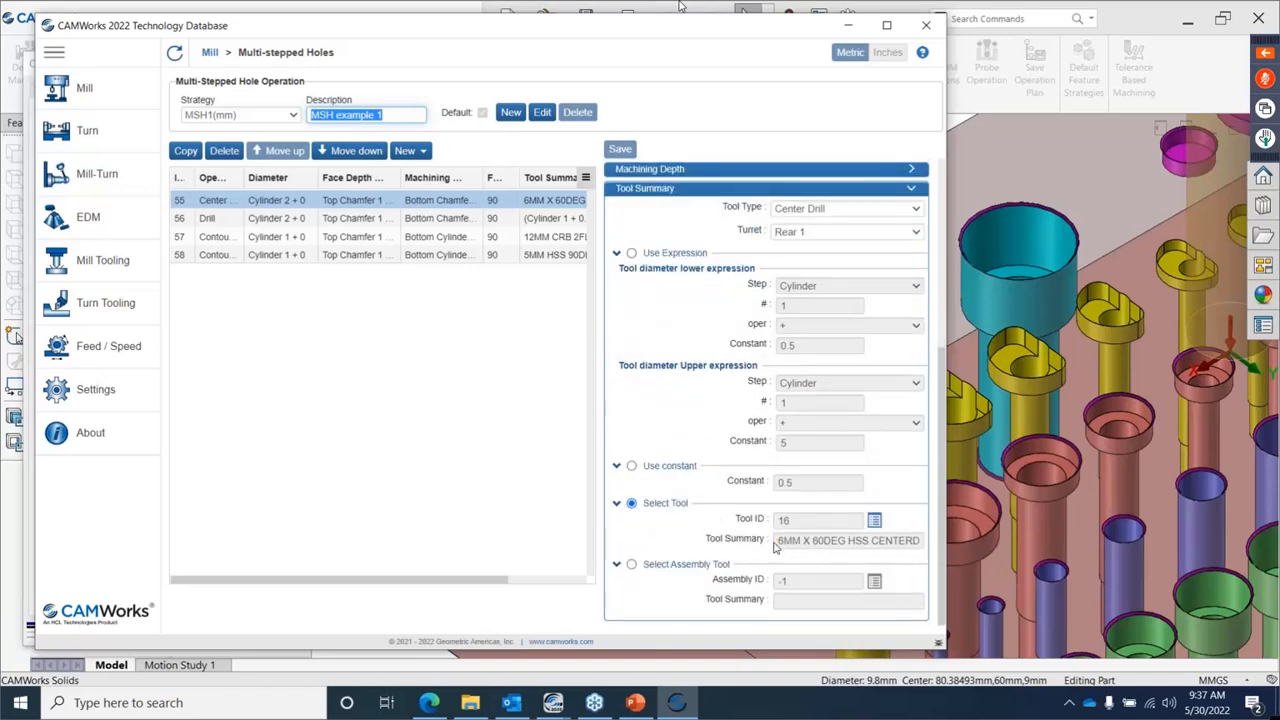
pyautogui.click(280, 228)
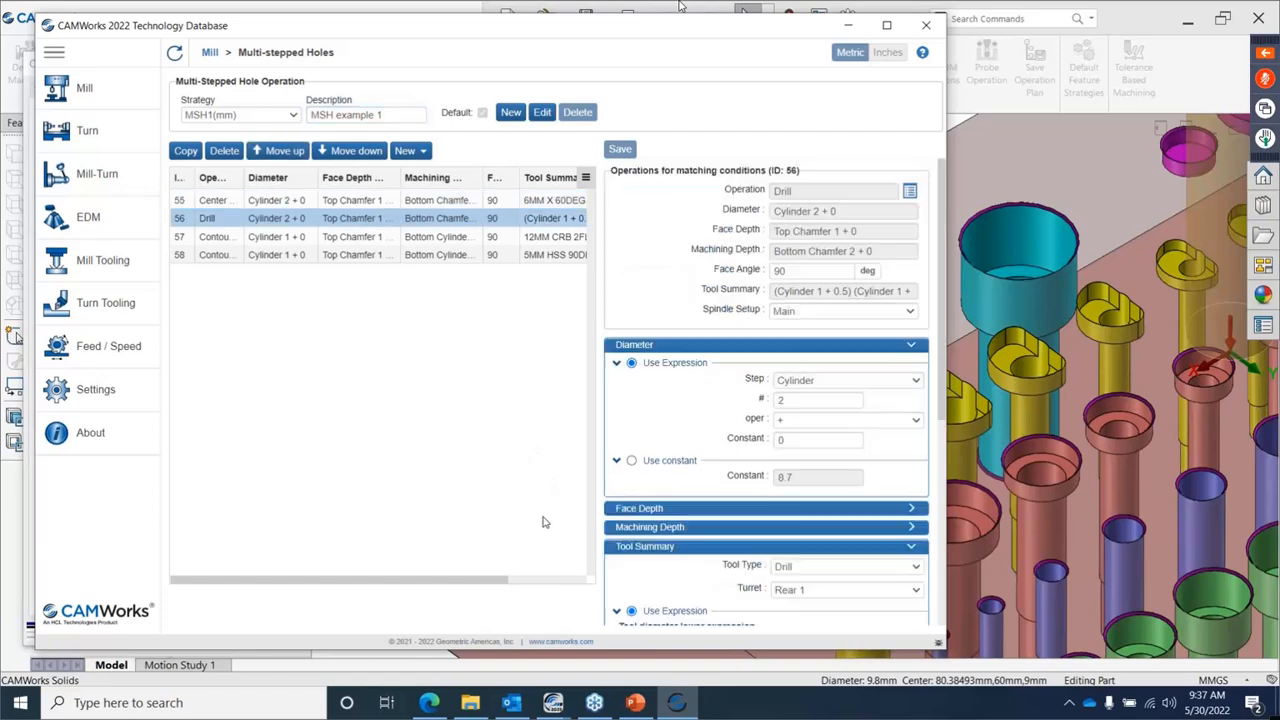
pyautogui.scroll(-3, 806, 505)
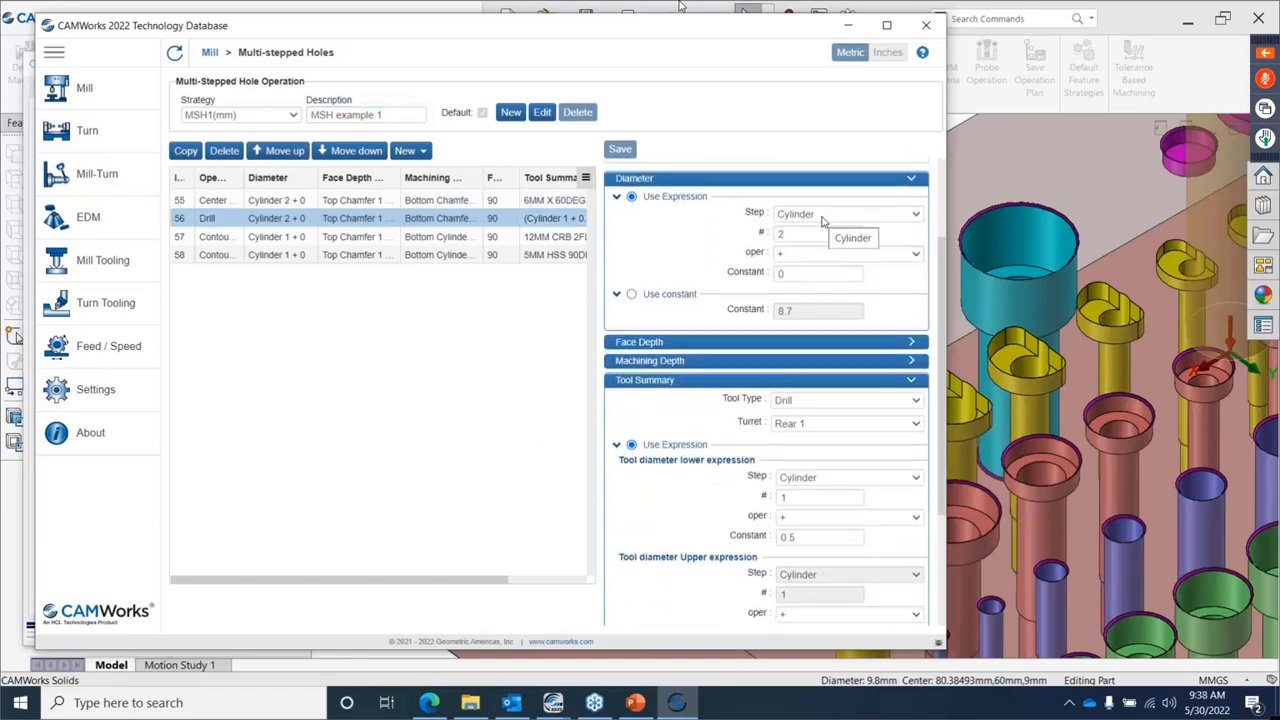
pyautogui.scroll(-1, 749, 513)
pyautogui.scroll(-3, 744, 512)
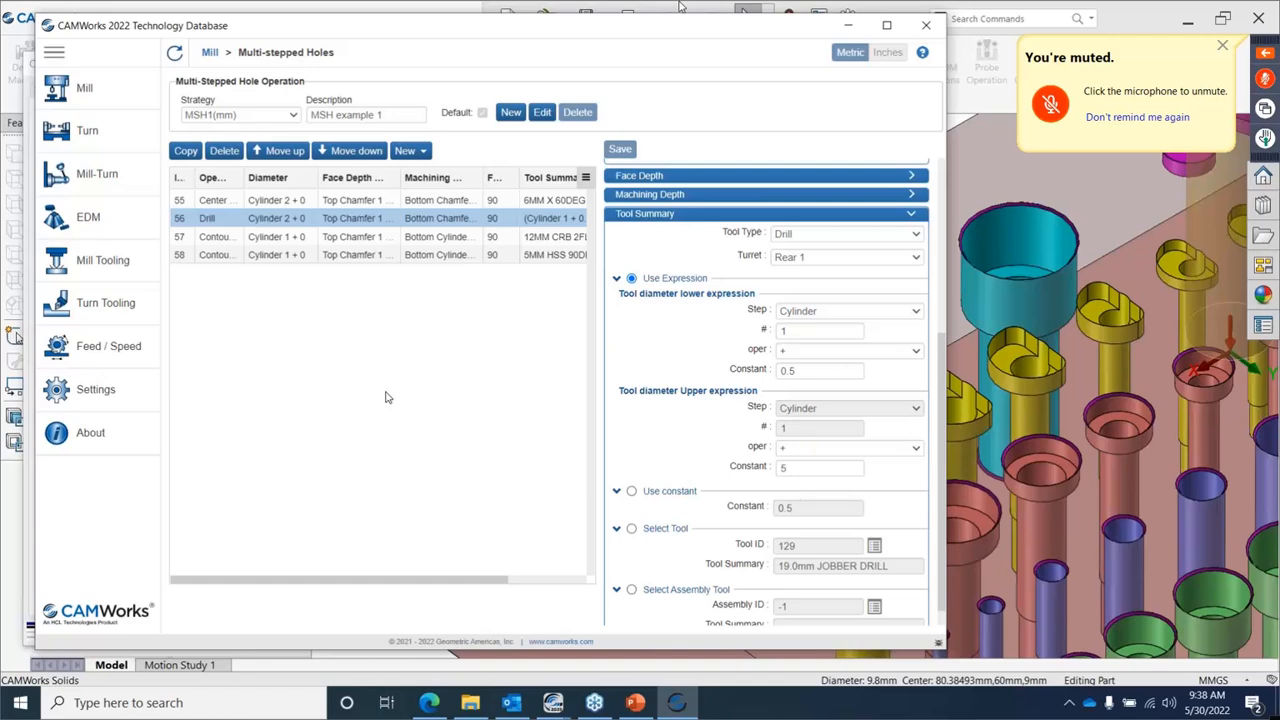
# Switch contour mill operation 57's flat end mill selection to Use Expression, keeping minus as the operator of the lower tool diameter expression.
pyautogui.click(272, 238)
pyautogui.scroll(-4, 780, 460)
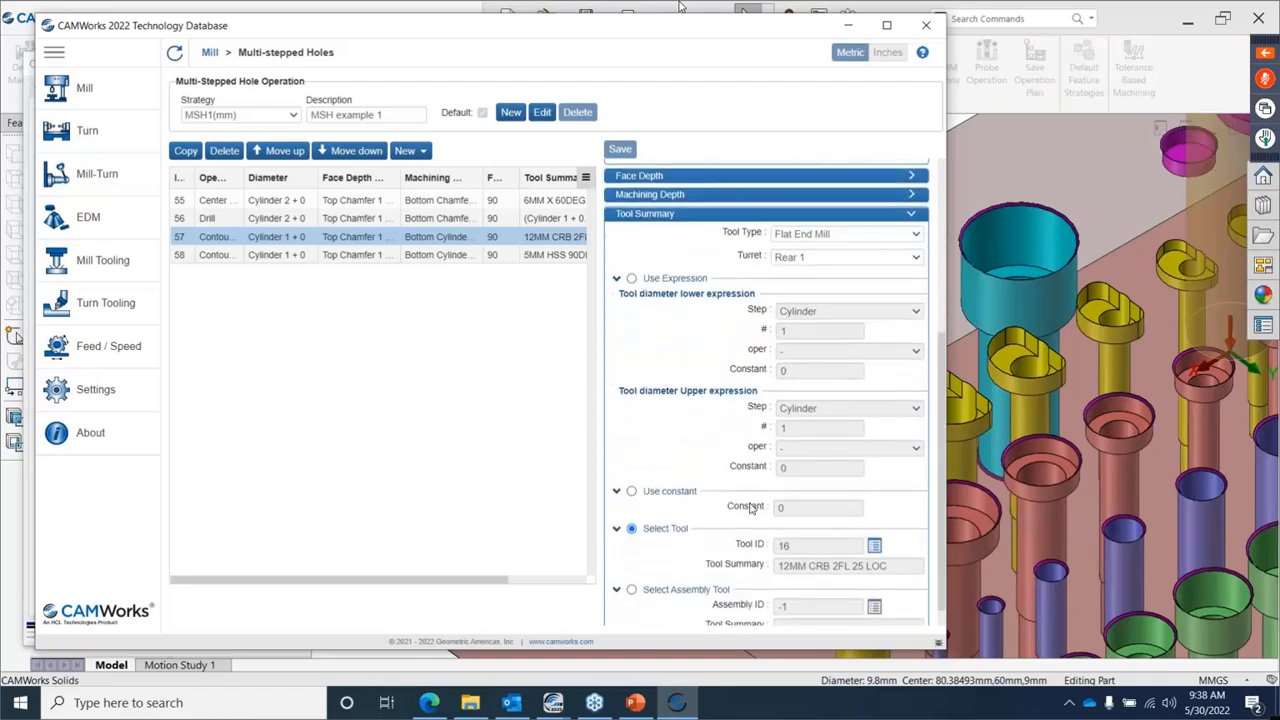
pyautogui.scroll(-1, 752, 507)
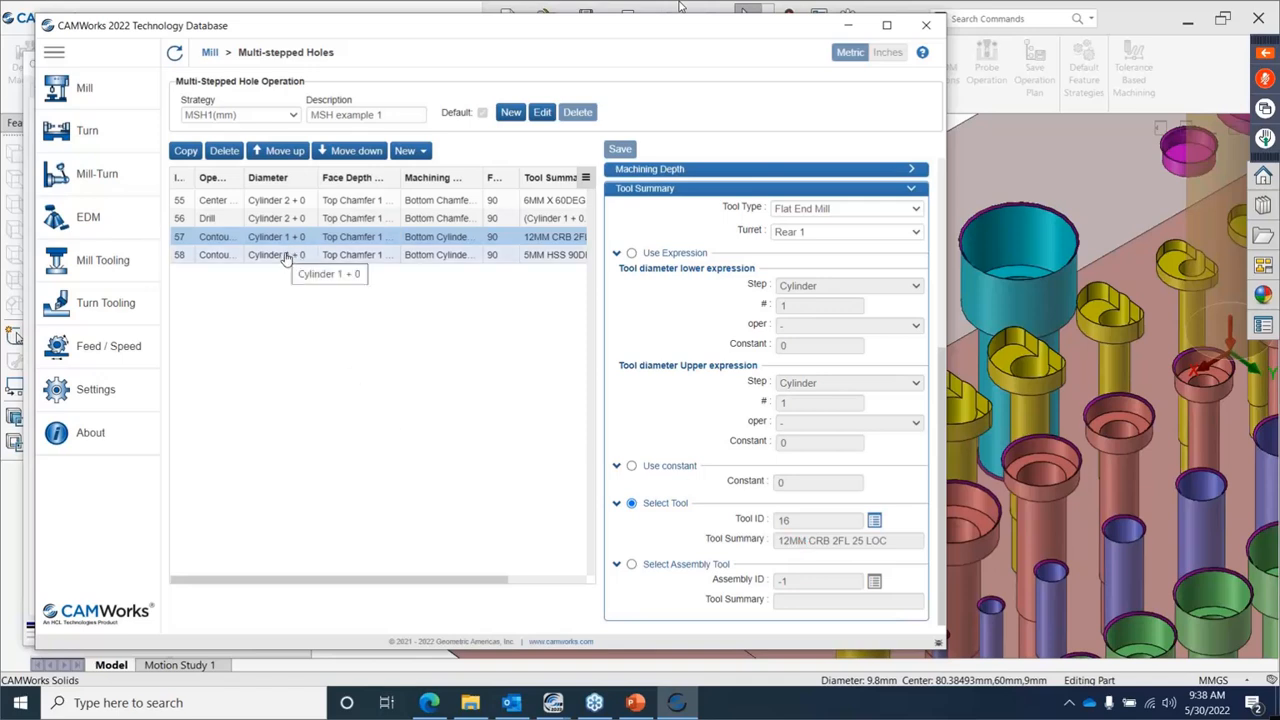
pyautogui.click(631, 253)
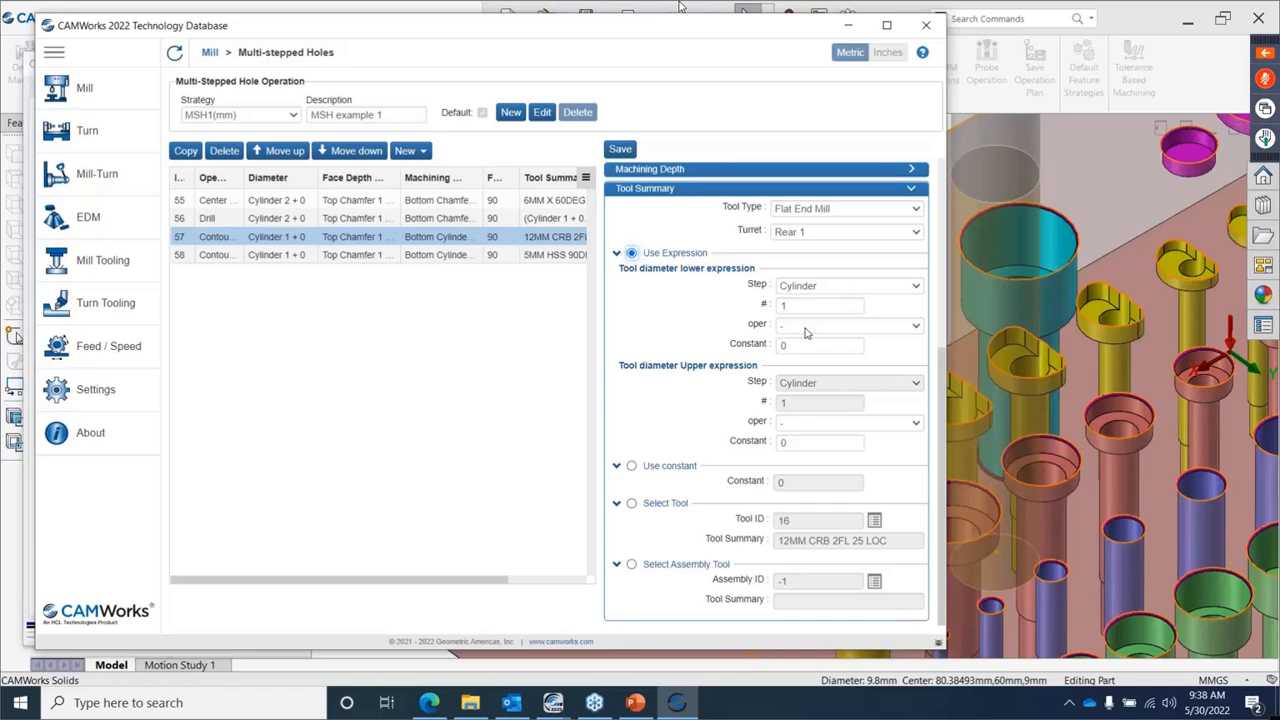
pyautogui.click(838, 326)
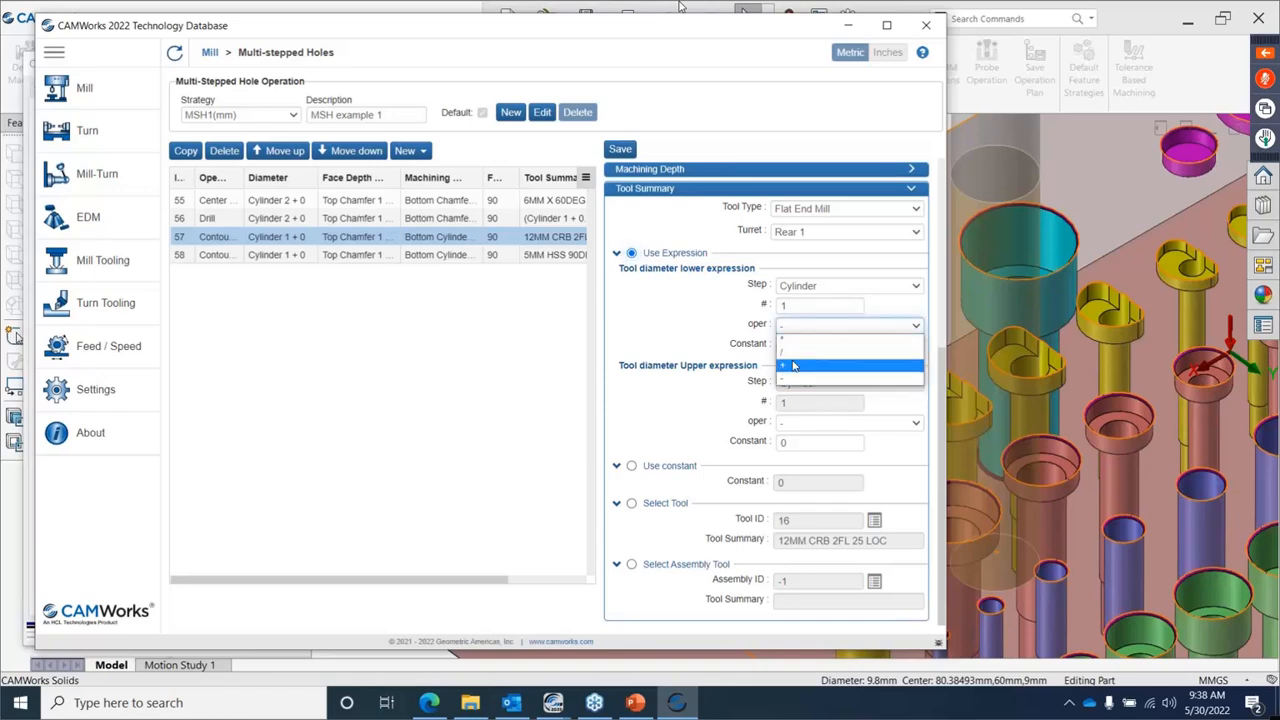
pyautogui.click(786, 380)
pyautogui.click(791, 345)
pyautogui.moveTo(791, 345); pyautogui.dragTo(764, 348)
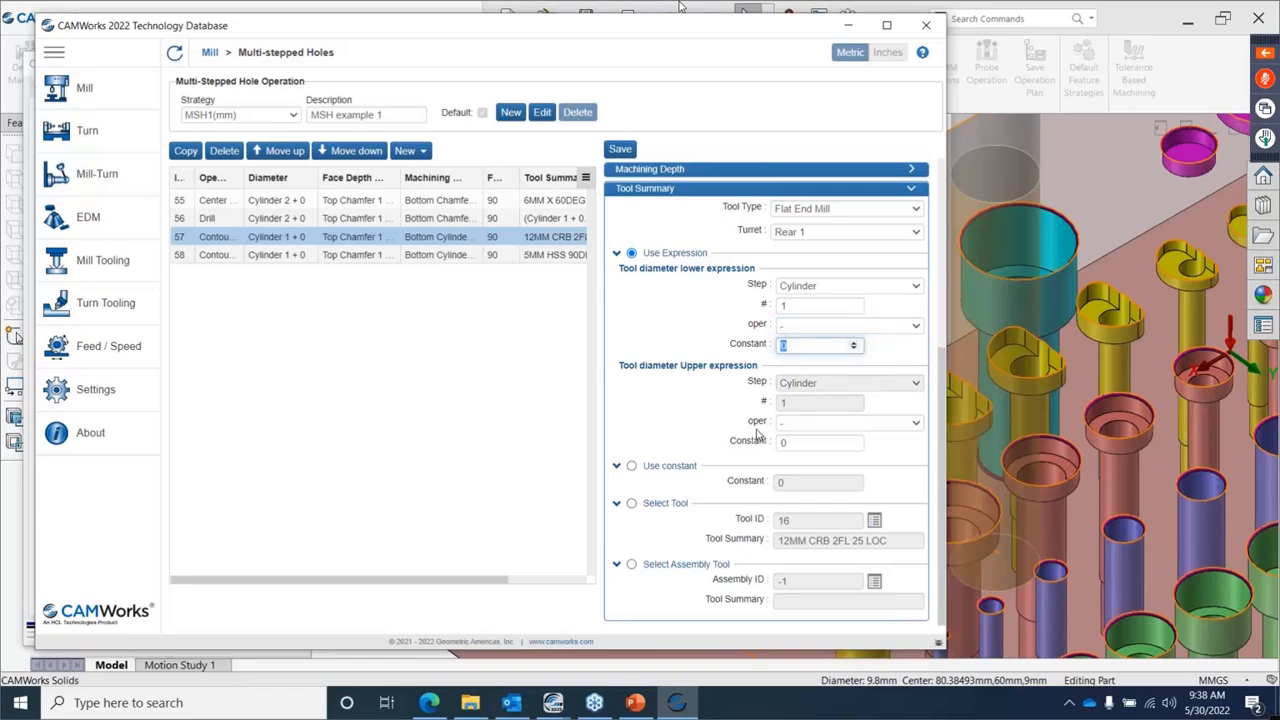
pyautogui.click(811, 333)
pyautogui.click(808, 360)
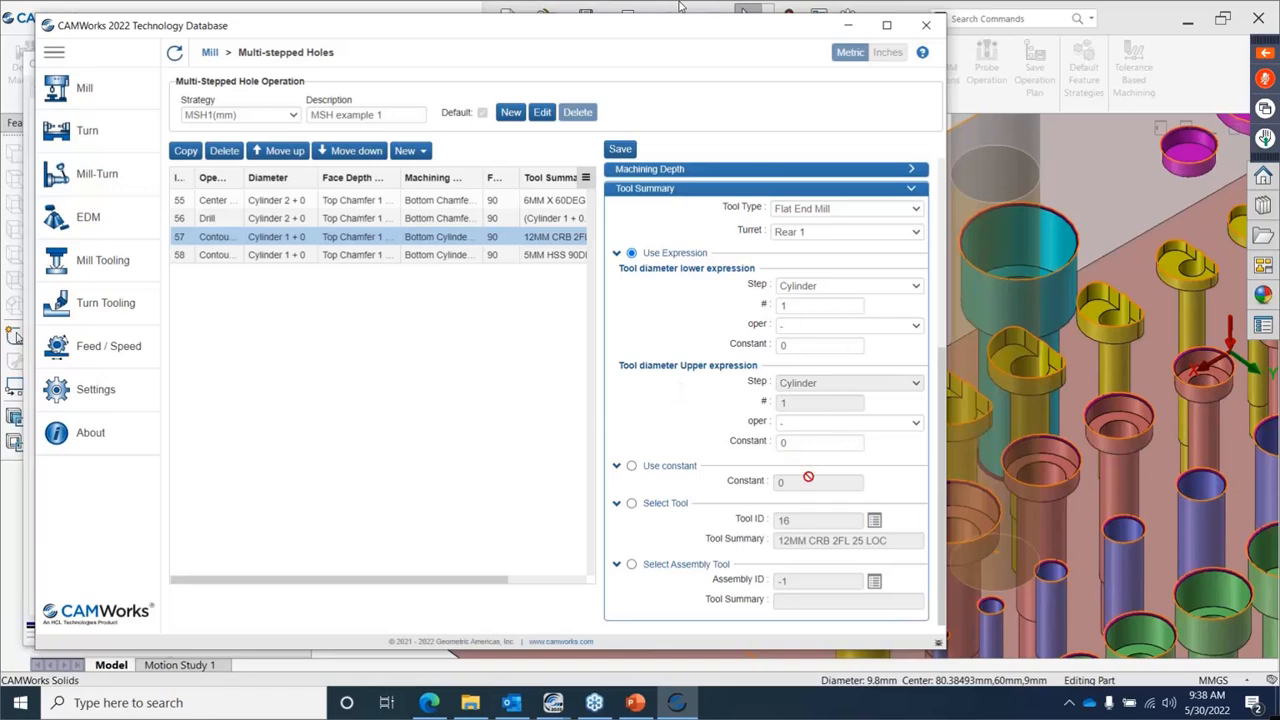
# Set contour mill operation 57's tool diameter constants to 0.5 in the lower expression and 5 in the upper expression.
pyautogui.click(790, 345)
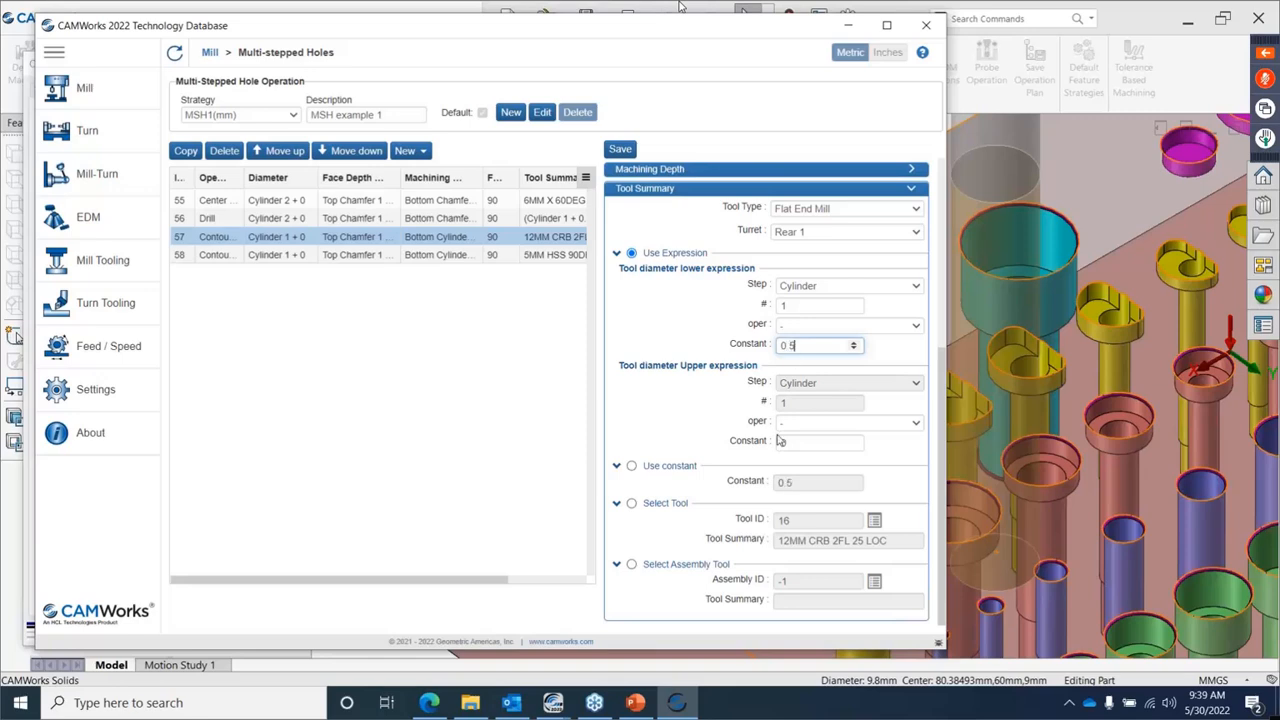
pyautogui.moveTo(788, 447); pyautogui.dragTo(768, 445)
pyautogui.write('5')
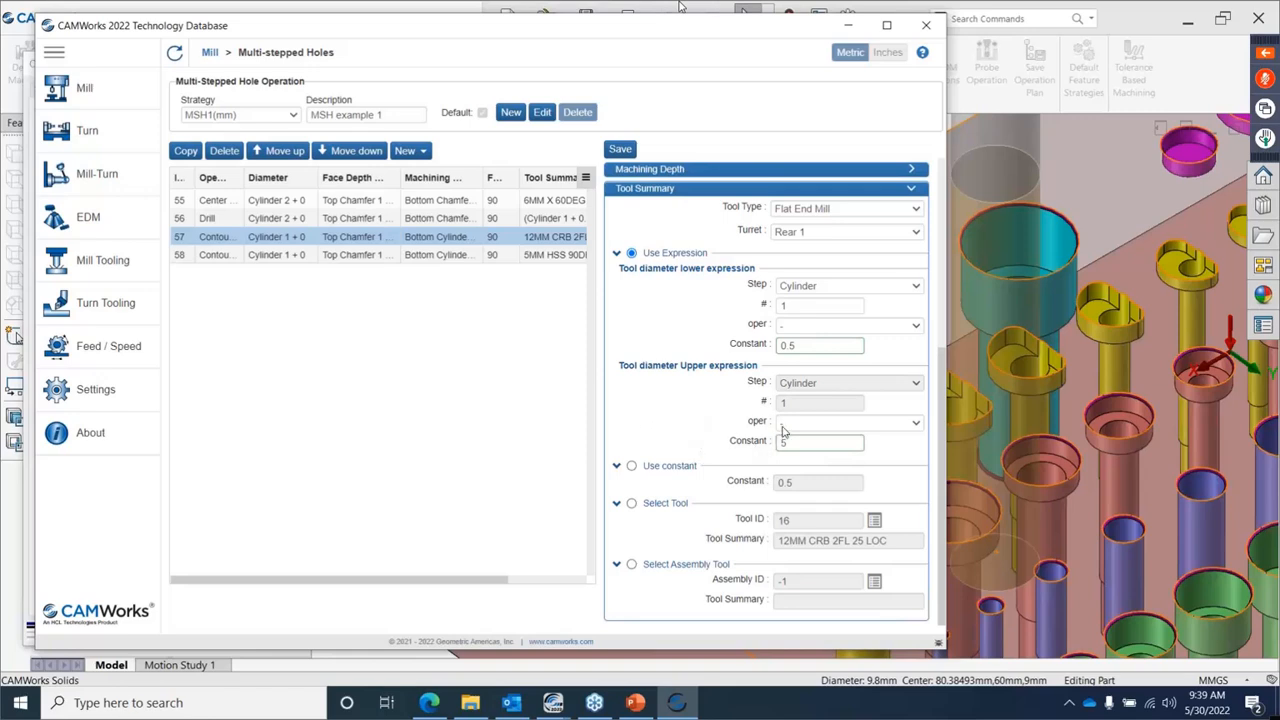
# Return operation 57 to Select Tool, then close the Technology Database and the Drill1 operation parameters without saving.
pyautogui.click(647, 508)
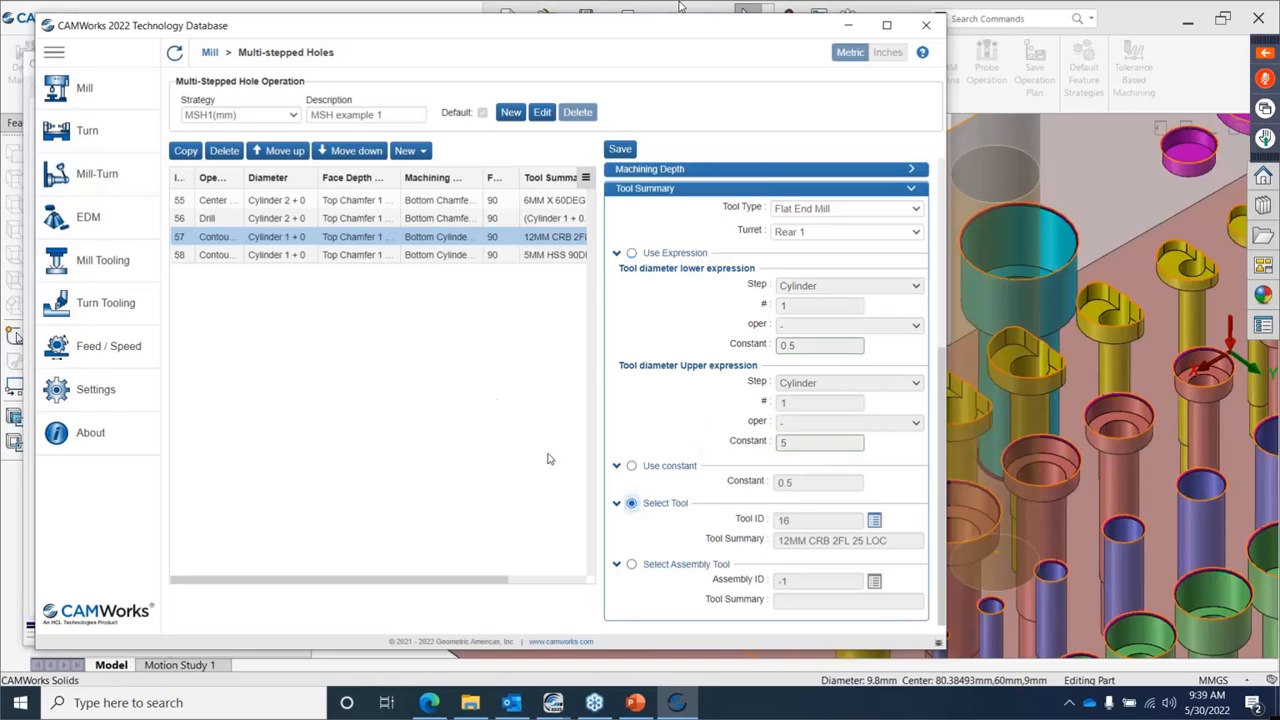
pyautogui.click(920, 30)
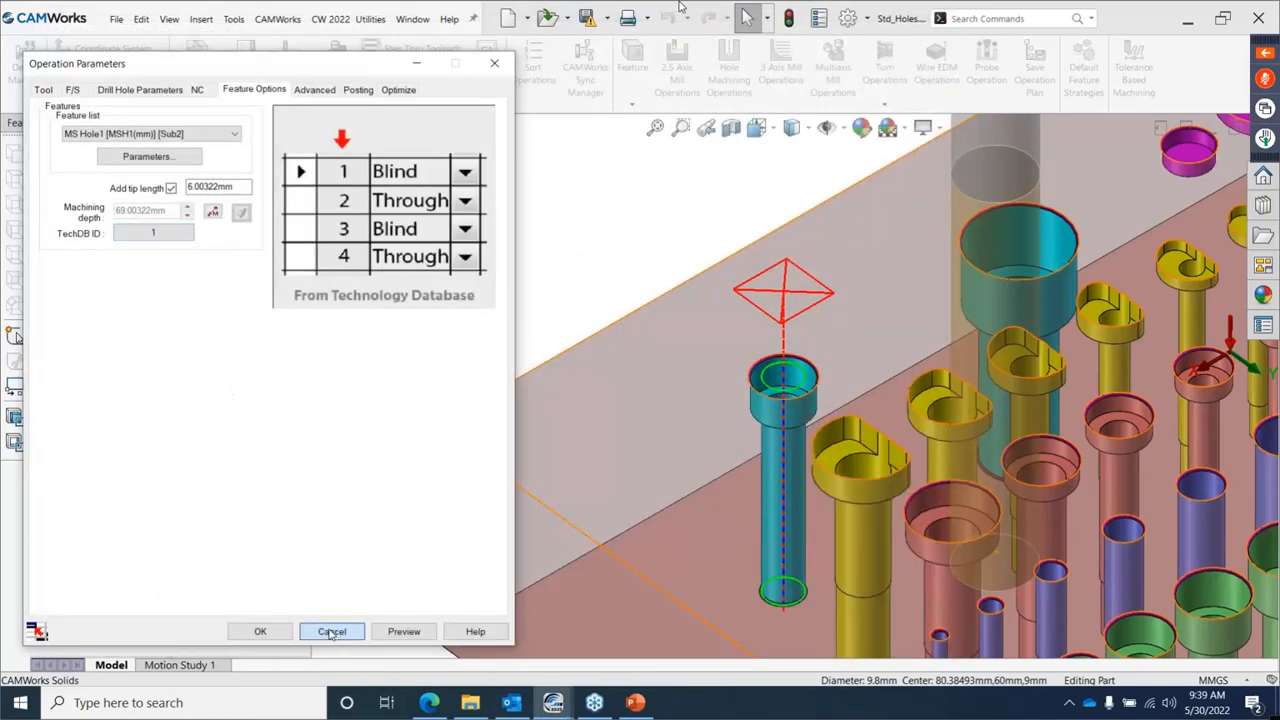
pyautogui.click(330, 630)
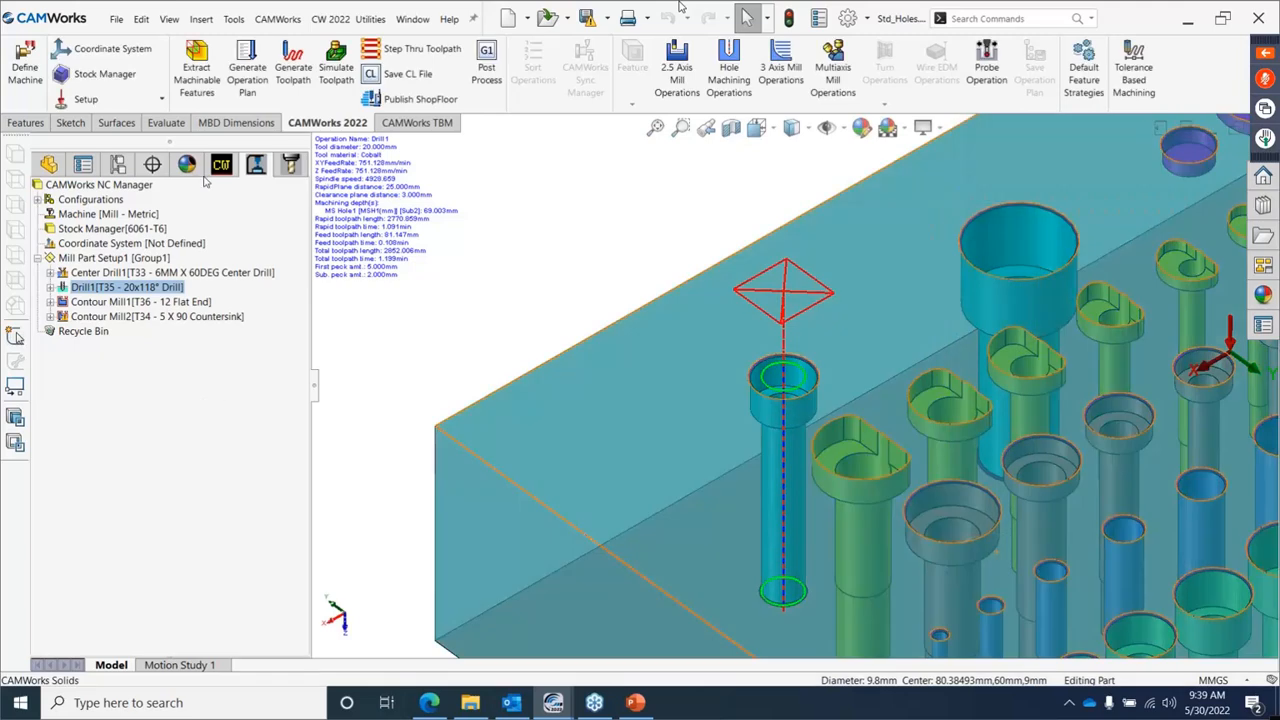
# Delete the Center Drill1, Drill1, Contour Mill1 and Contour Mill2 operations and empty the Recycle Bin.
pyautogui.click(109, 274)
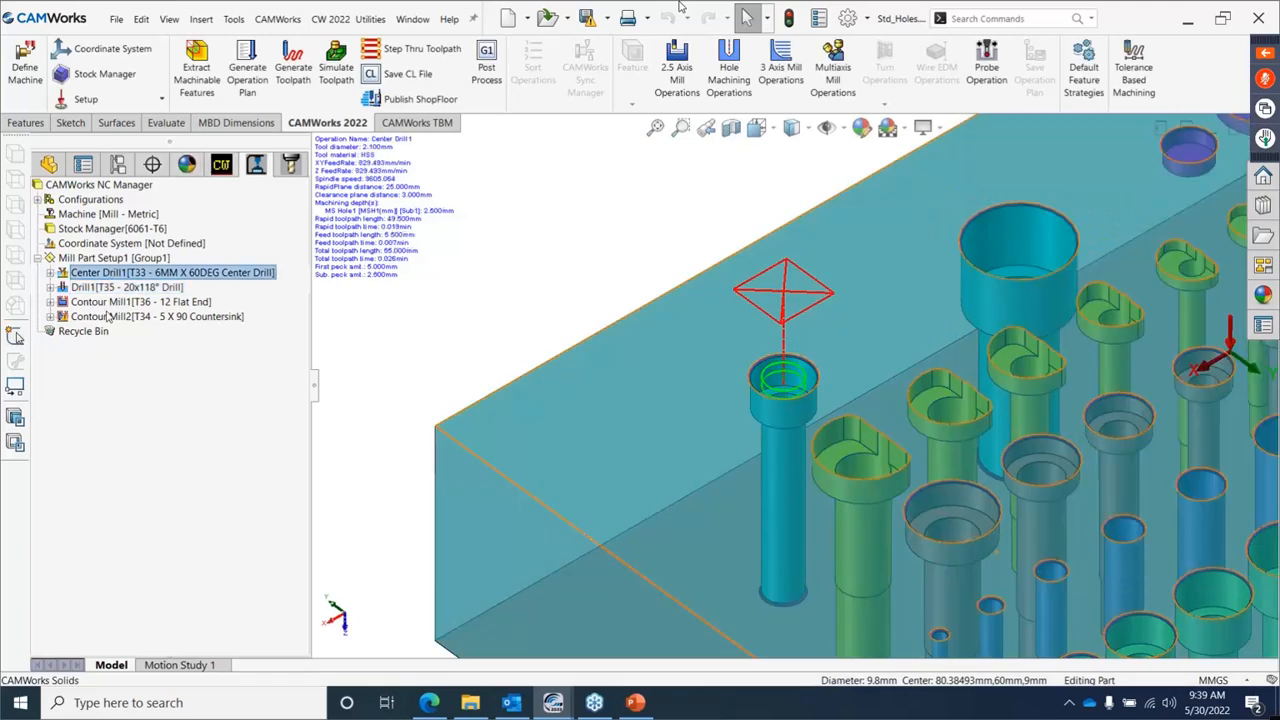
pyautogui.keyDown('shift'); pyautogui.click(108, 316); pyautogui.keyUp('shift')
pyautogui.rightClick(108, 316)
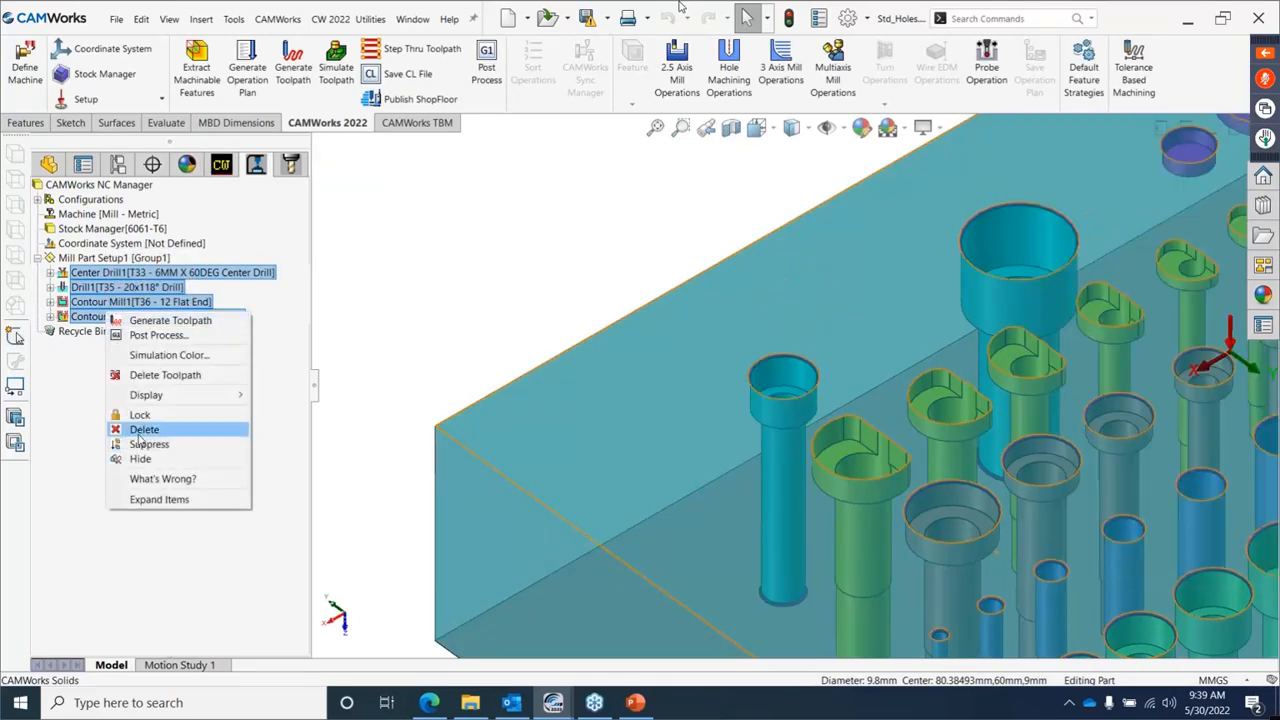
pyautogui.click(142, 430)
pyautogui.click(690, 390)
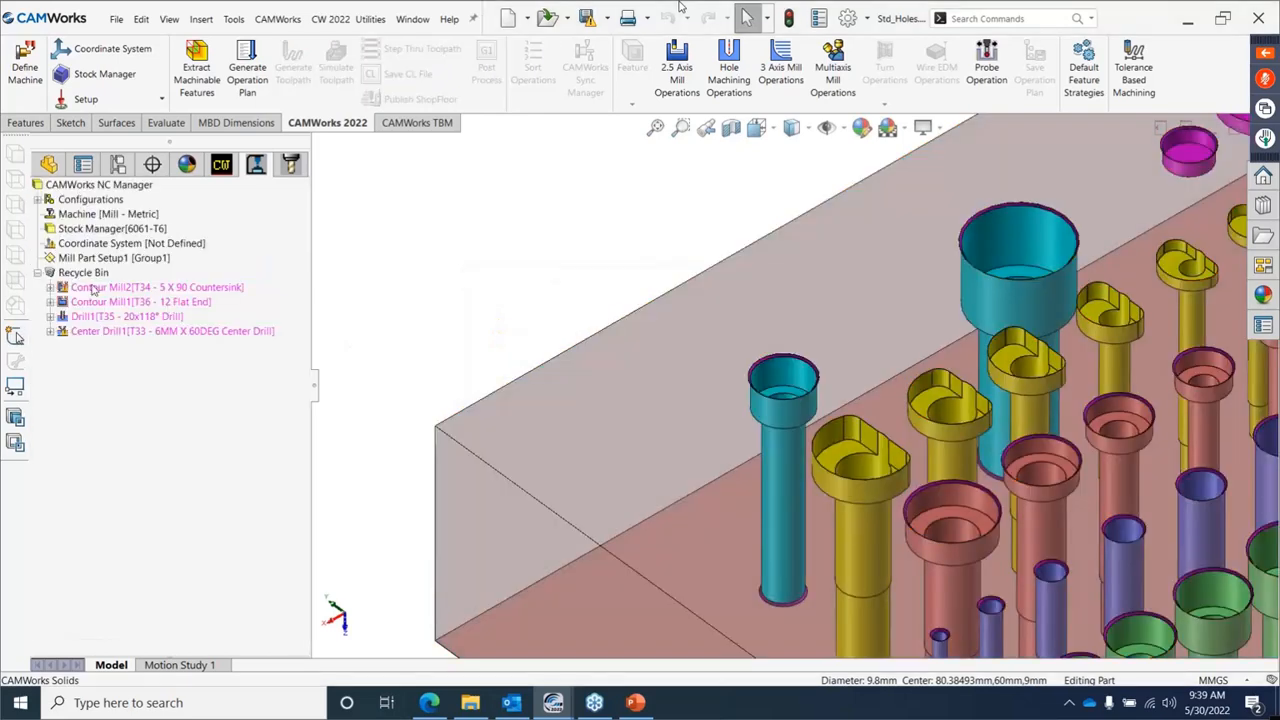
pyautogui.rightClick(85, 273)
pyautogui.click(117, 300)
pyautogui.click(655, 388)
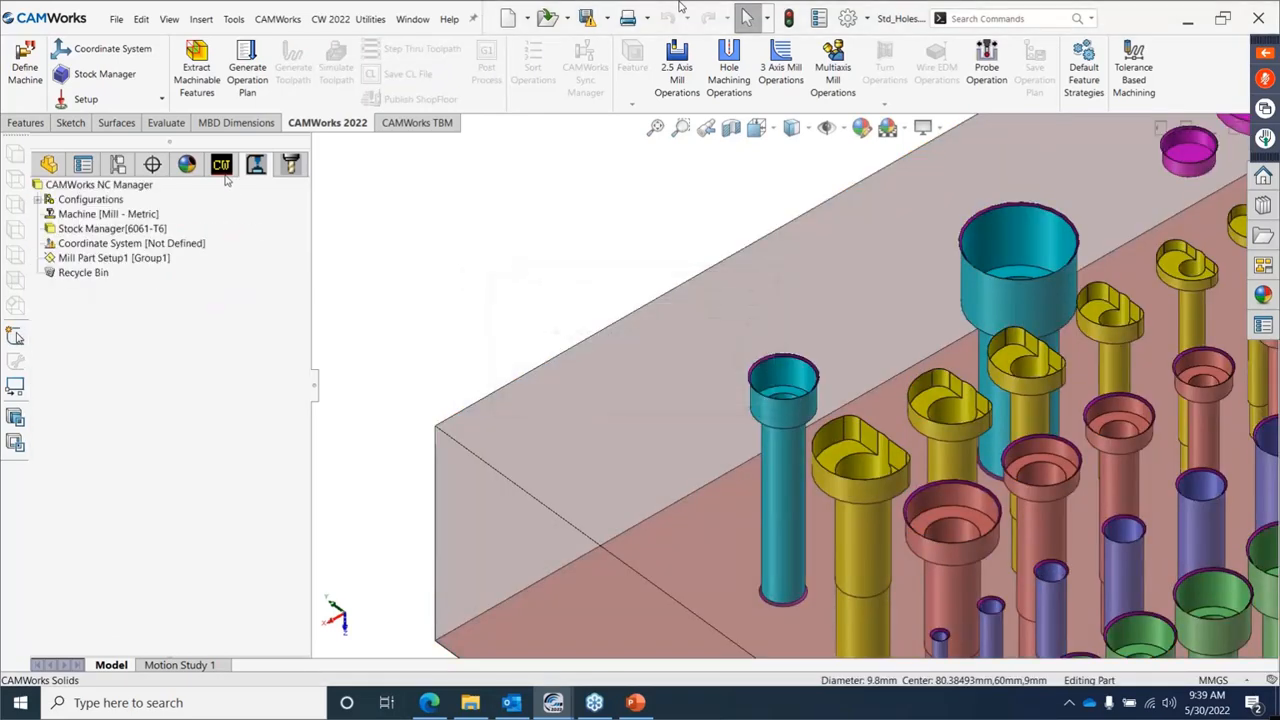
# Examine the recognized hole features in the feature tree and compare the colored hole groups in the block from several viewpoints.
pyautogui.scroll(-3, 200, 448)
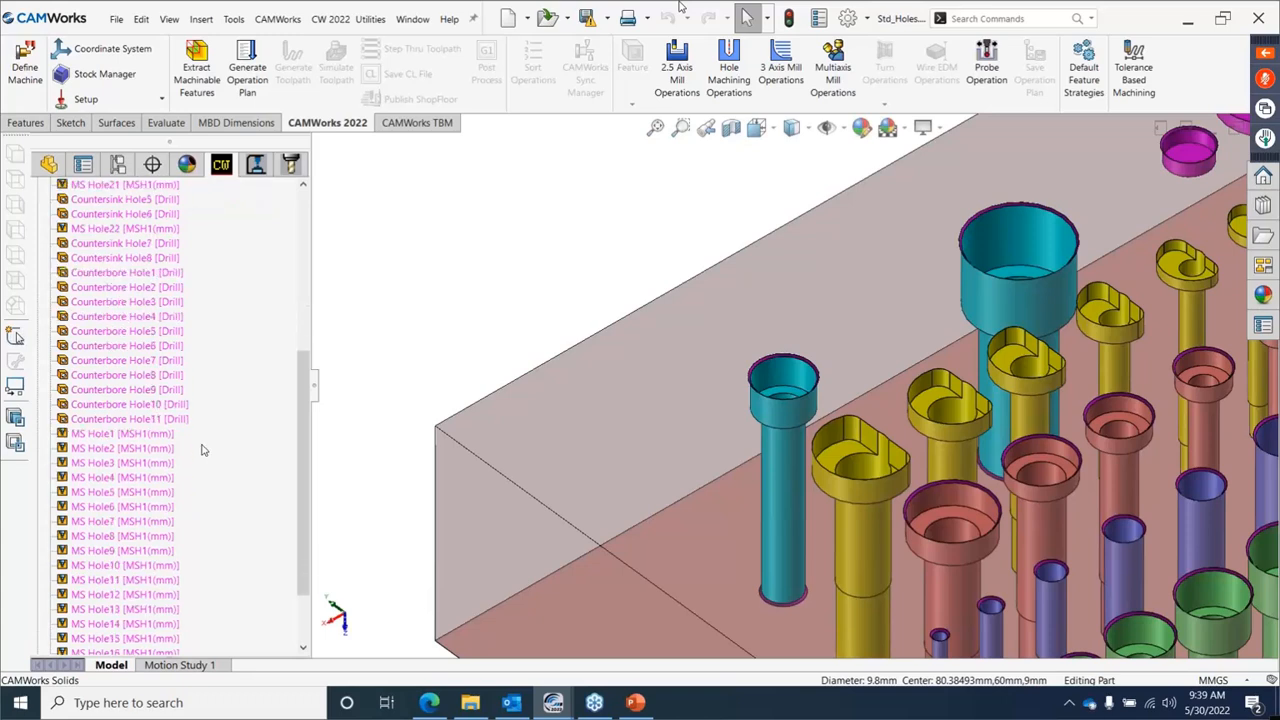
pyautogui.scroll(7, 760, 392)
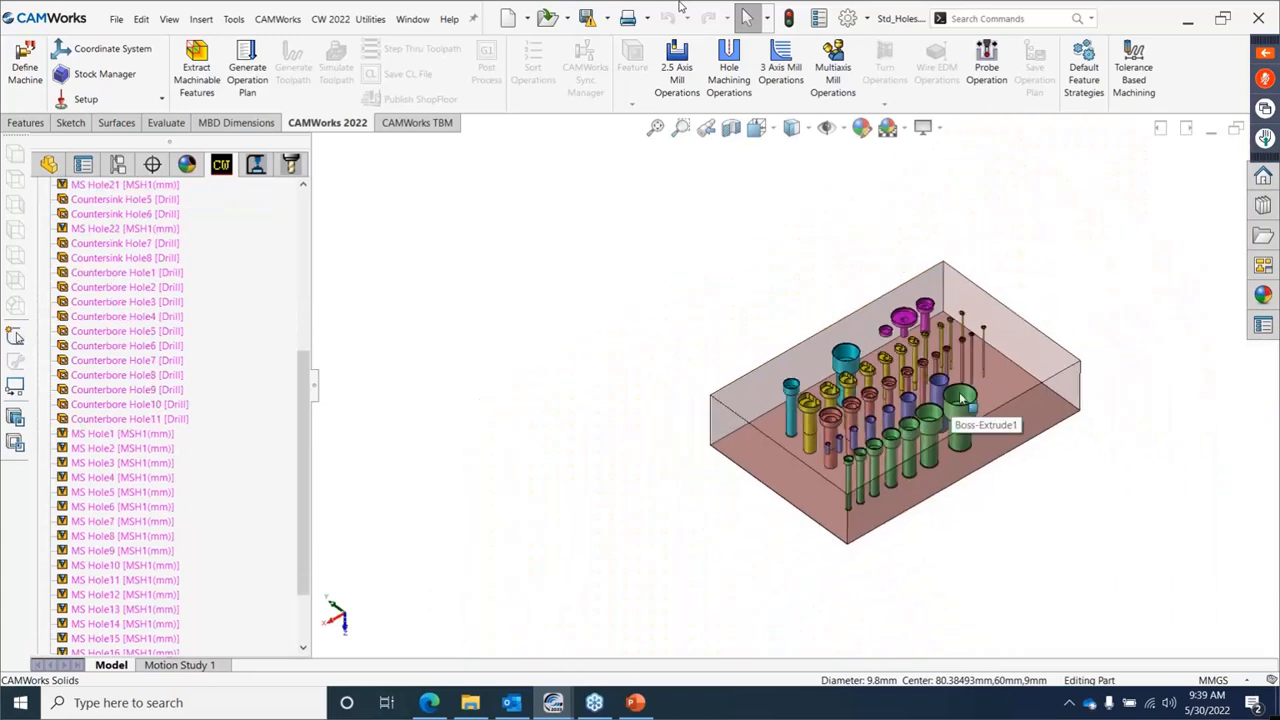
pyautogui.scroll(-5, 955, 394)
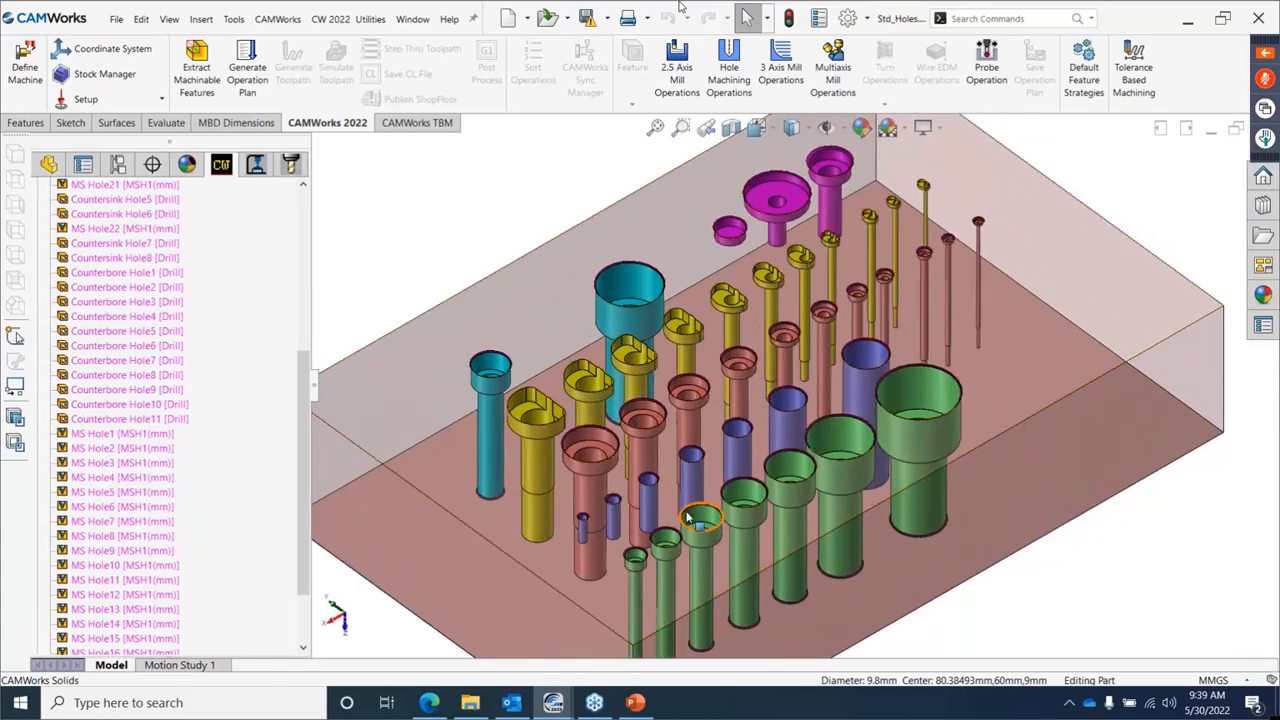
pyautogui.scroll(-4, 608, 513)
pyautogui.scroll(6, 608, 513)
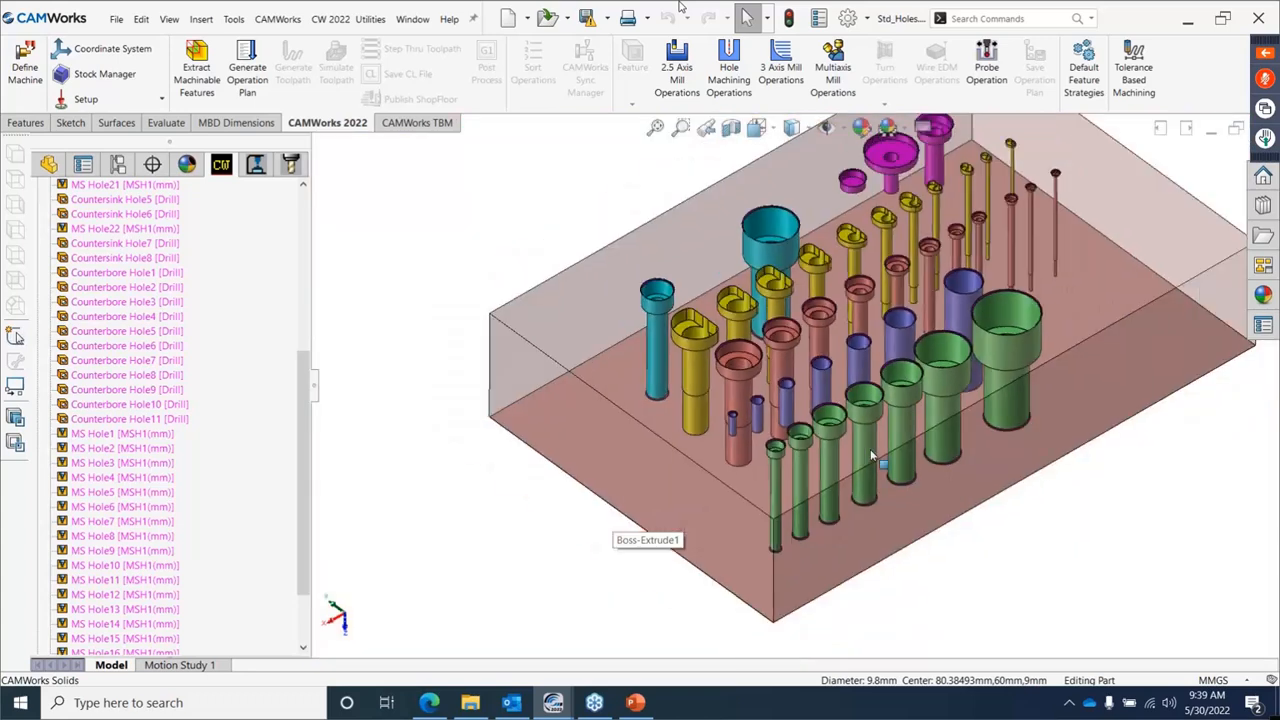
pyautogui.moveTo(649, 436); pyautogui.dragTo(763, 363, button='middle')
pyautogui.scroll(-5, 763, 363)
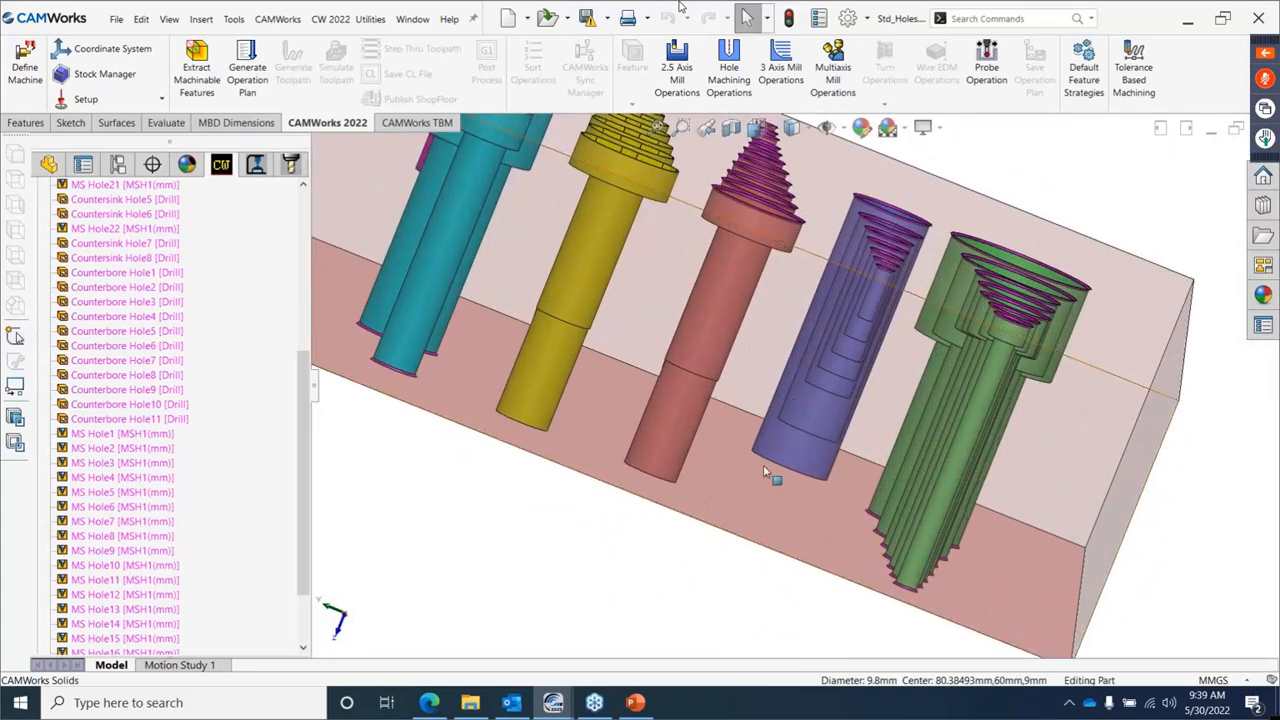
pyautogui.scroll(3, 838, 384)
pyautogui.moveTo(838, 384); pyautogui.dragTo(783, 457, button='middle')
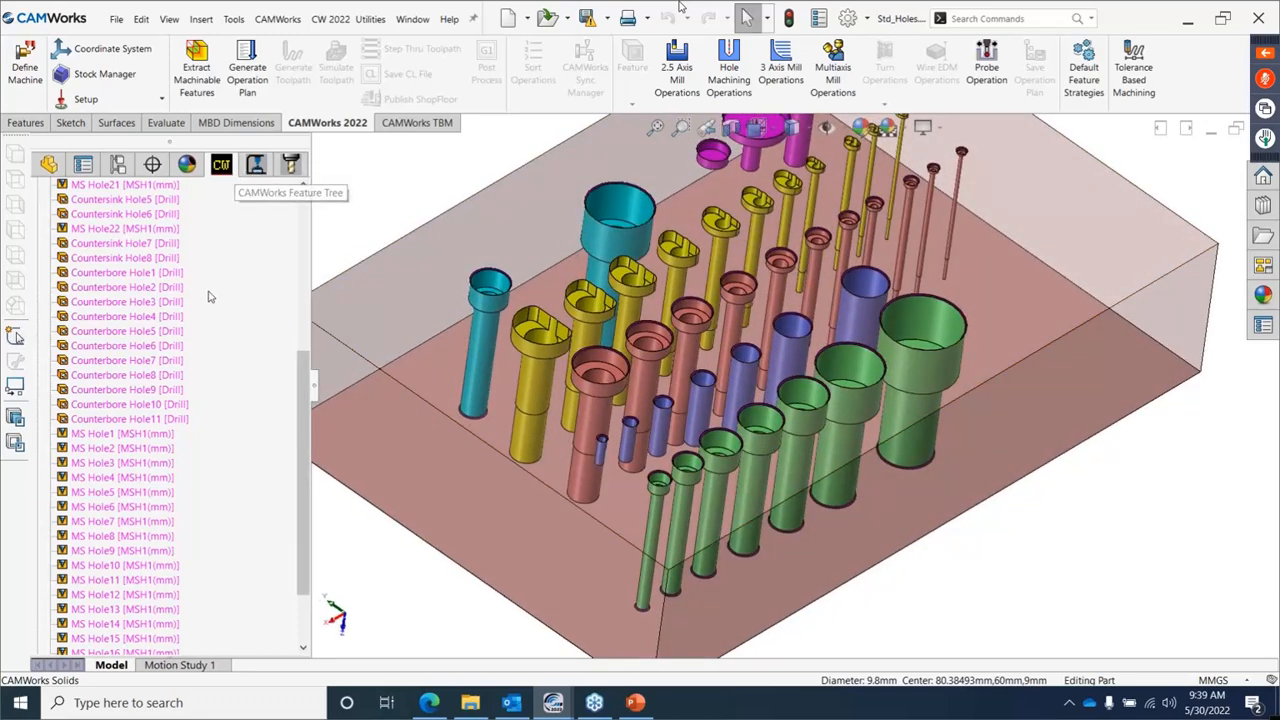
# Suppress the features Irregular Pocket1 through Irregular Pocket11 together with Countersink Hole1.
pyautogui.scroll(4, 90, 403)
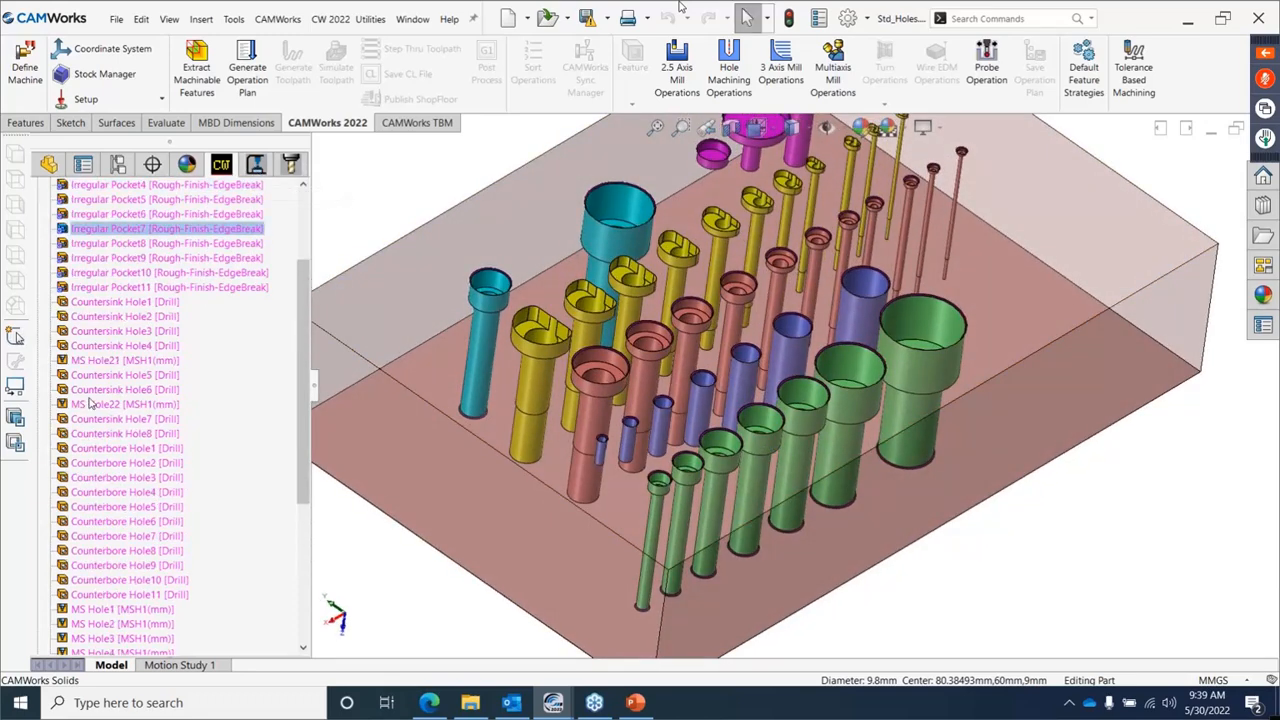
pyautogui.click(110, 303)
pyautogui.click(109, 317)
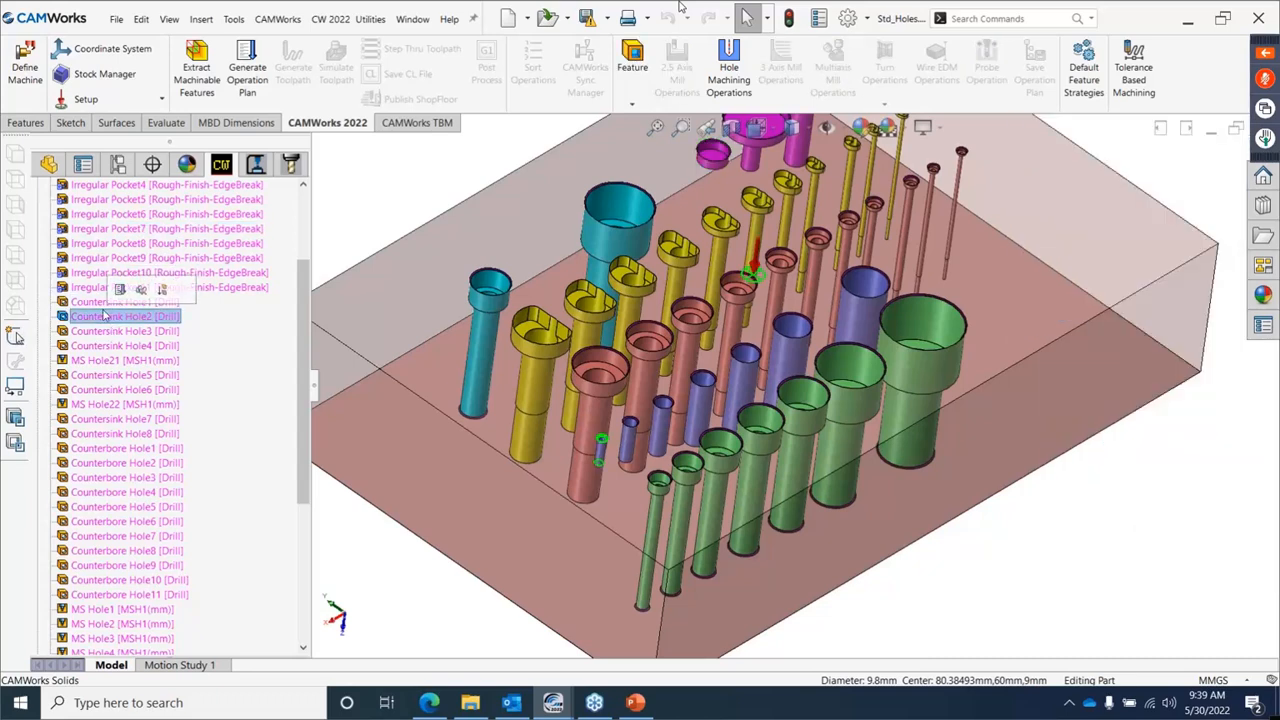
pyautogui.click(105, 302)
pyautogui.scroll(3, 110, 285)
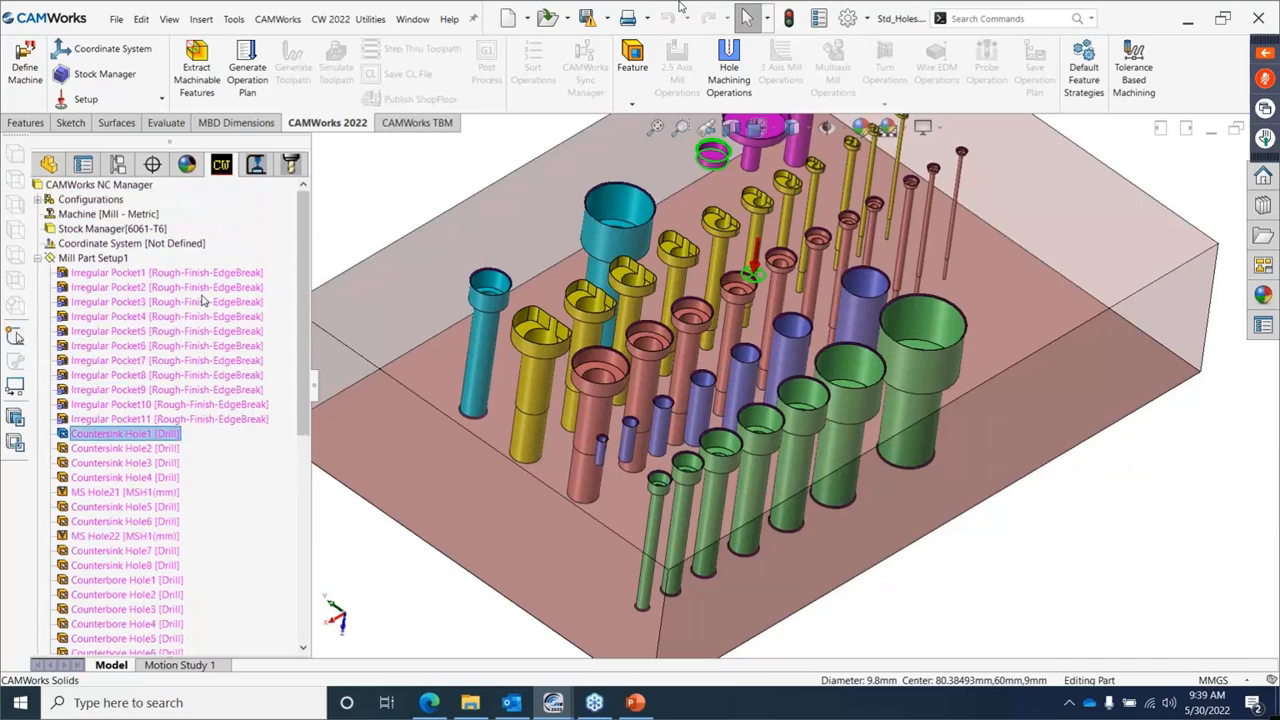
pyautogui.keyDown('shift'); pyautogui.click(110, 274); pyautogui.keyUp('shift')
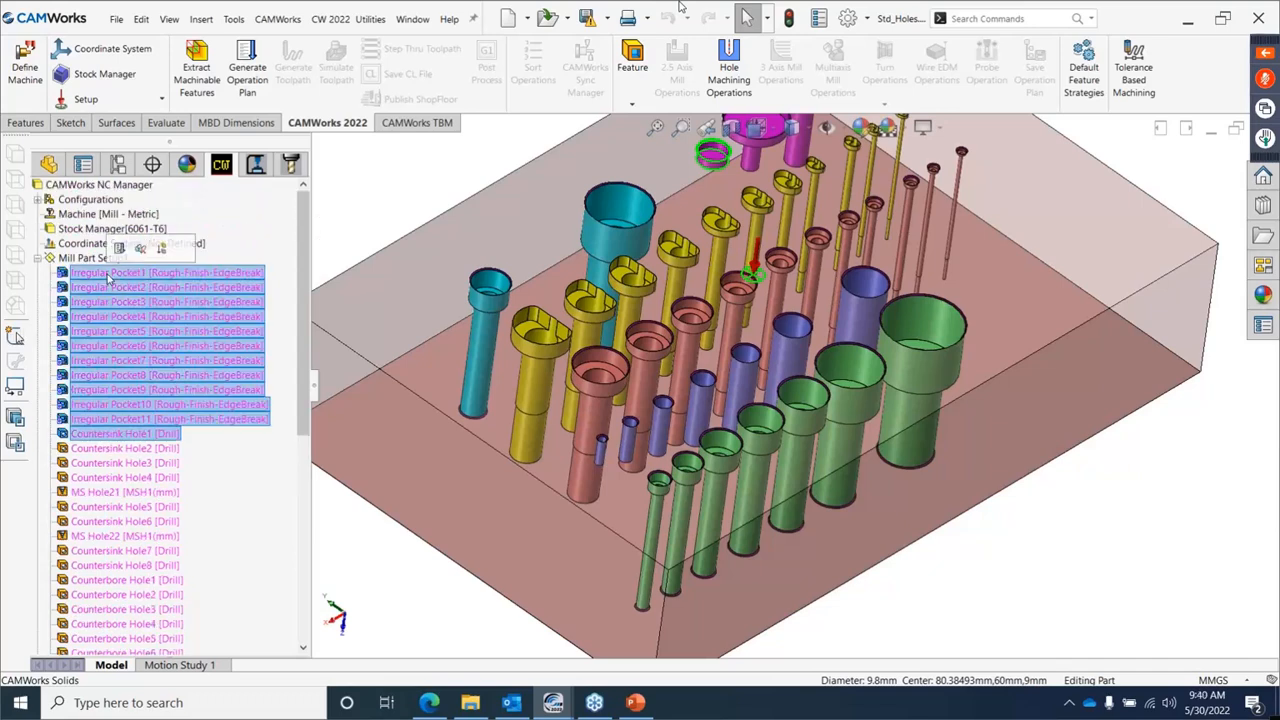
pyautogui.click(162, 250)
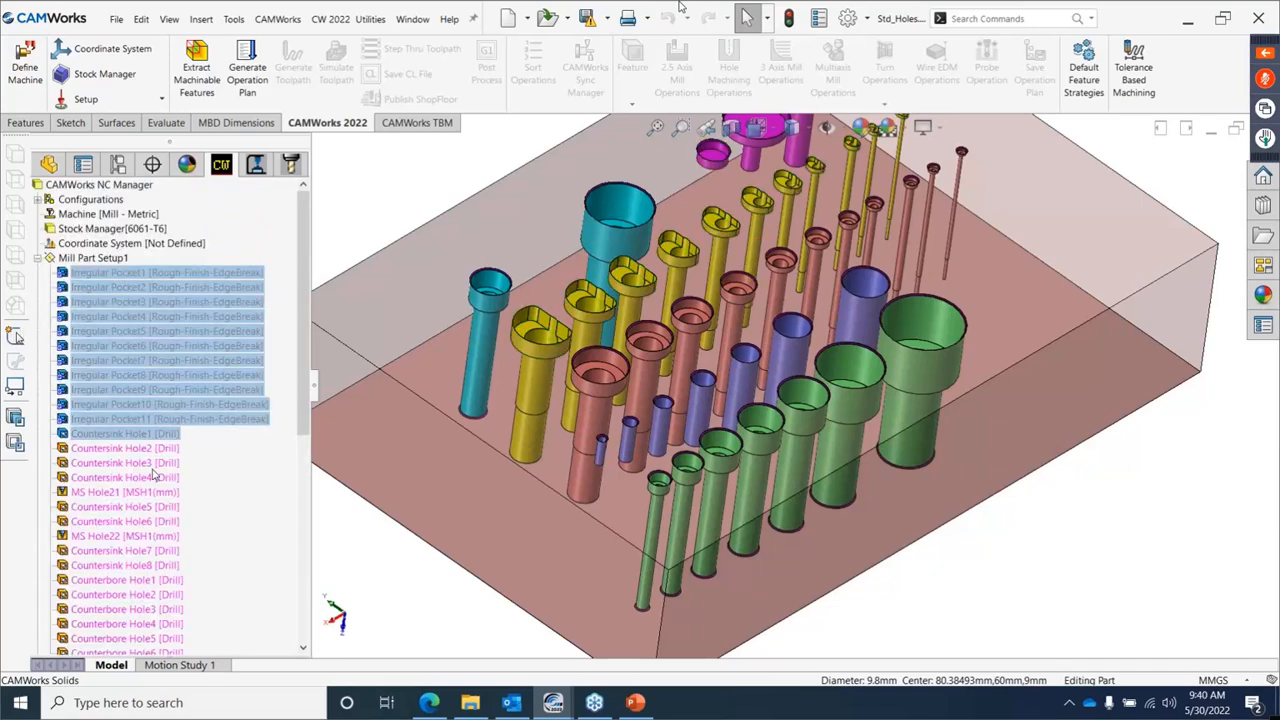
# Suppress the multi-stepped features MS Hole21 and MS Hole22 listed among the countersink holes.
pyautogui.click(125, 463)
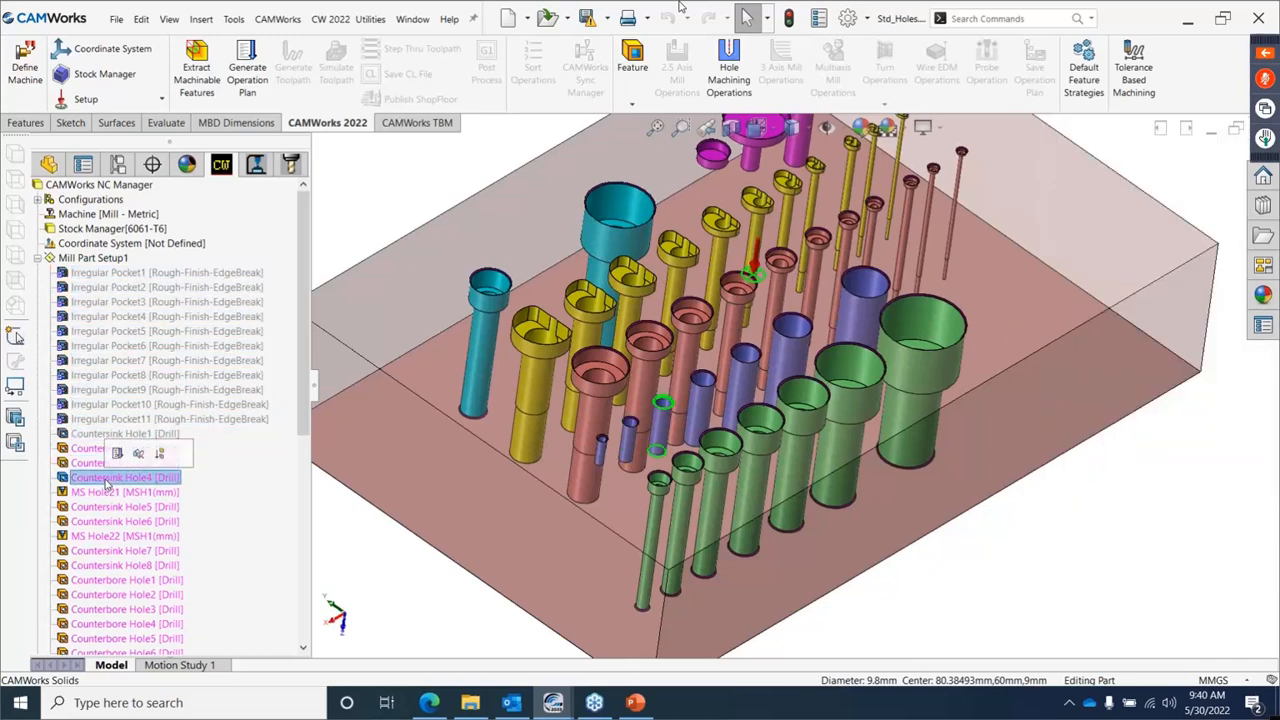
pyautogui.click(110, 493)
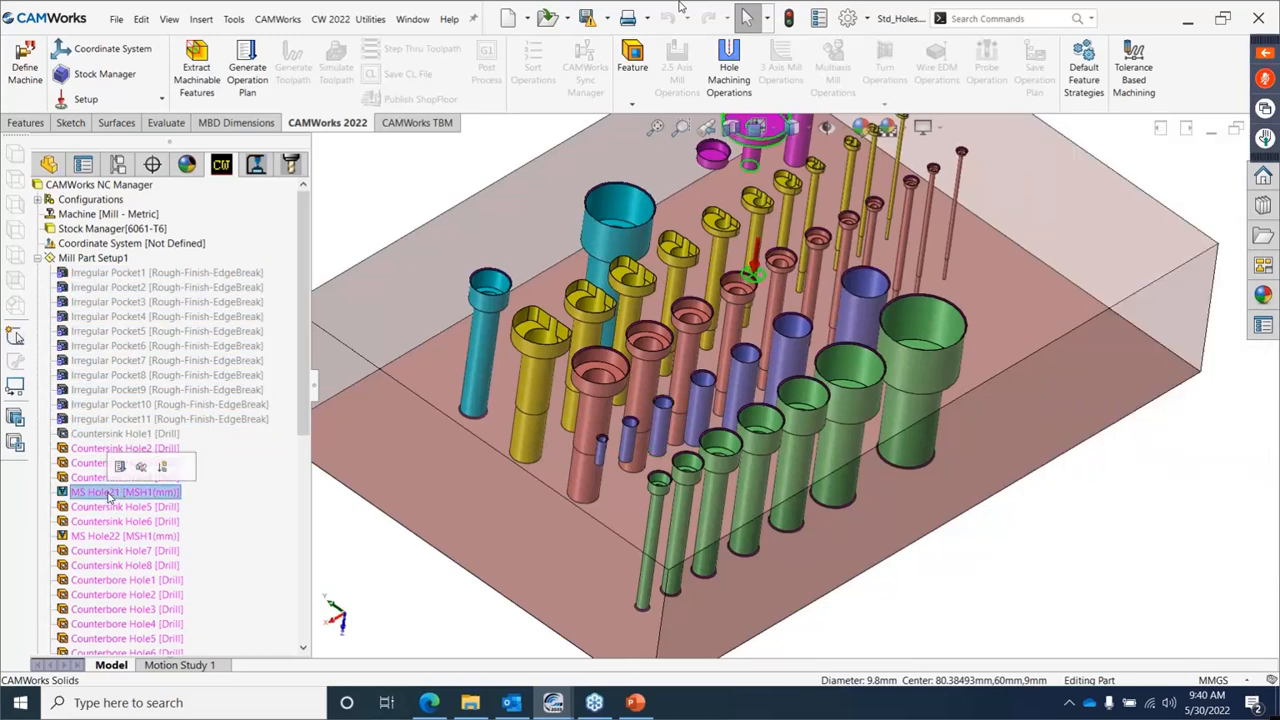
pyautogui.click(162, 466)
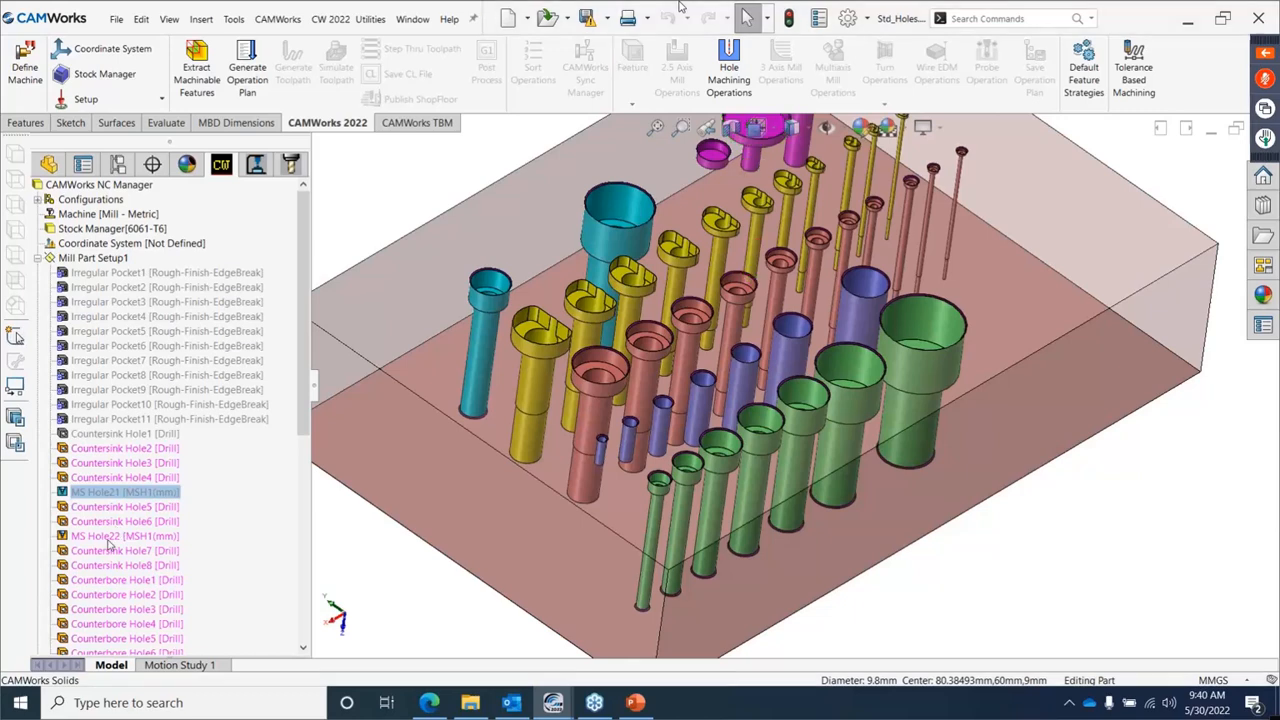
pyautogui.click(110, 538)
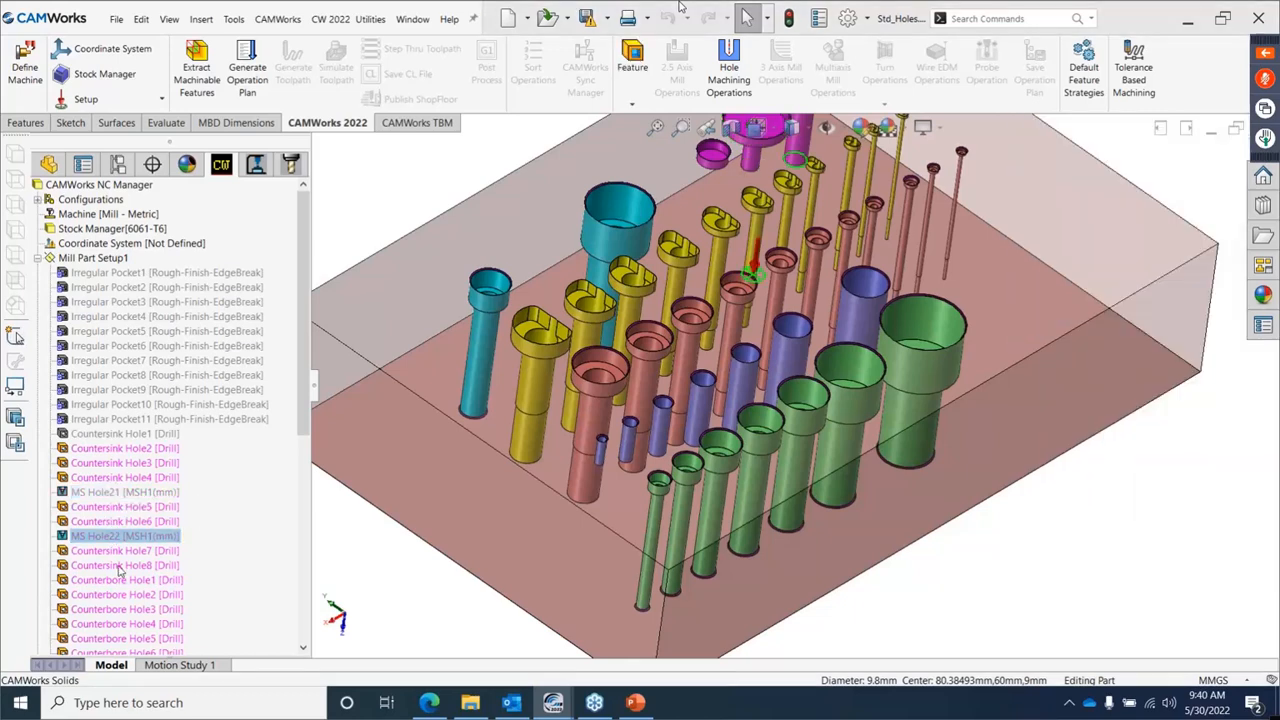
# Generate the operation plan for the features Countersink Hole2 through Countersink Hole8.
pyautogui.click(127, 553)
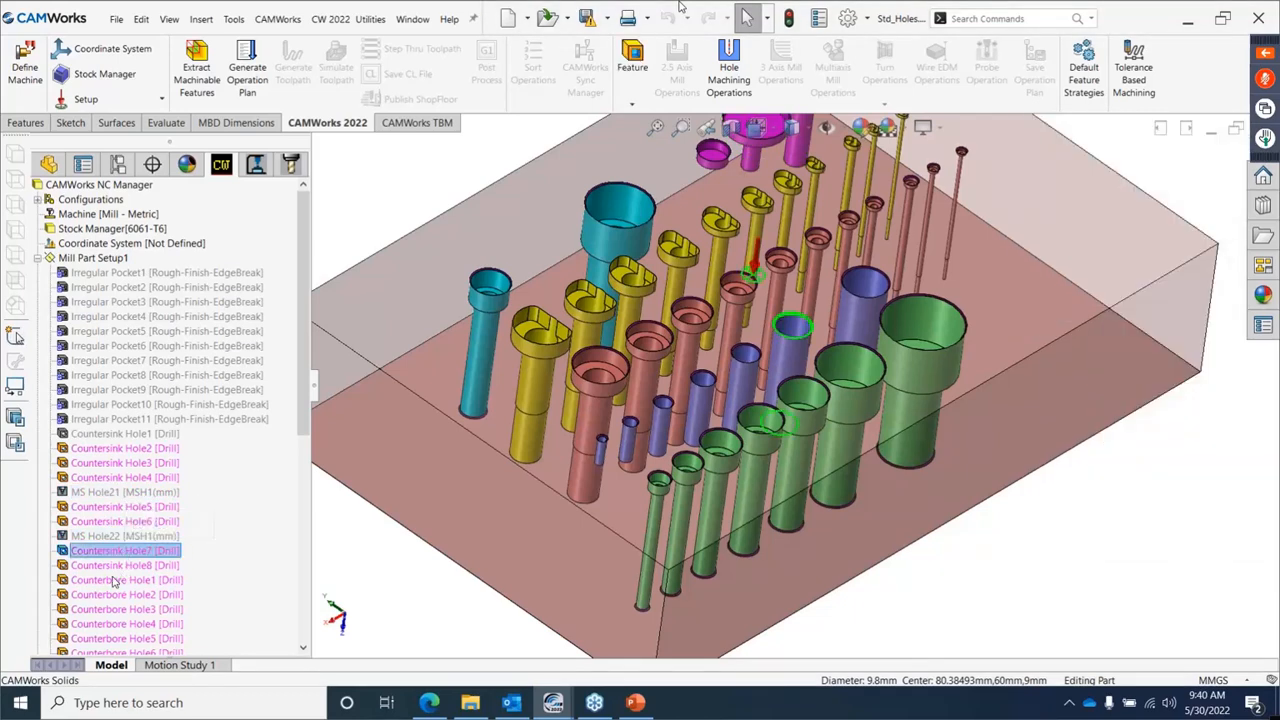
pyautogui.click(114, 567)
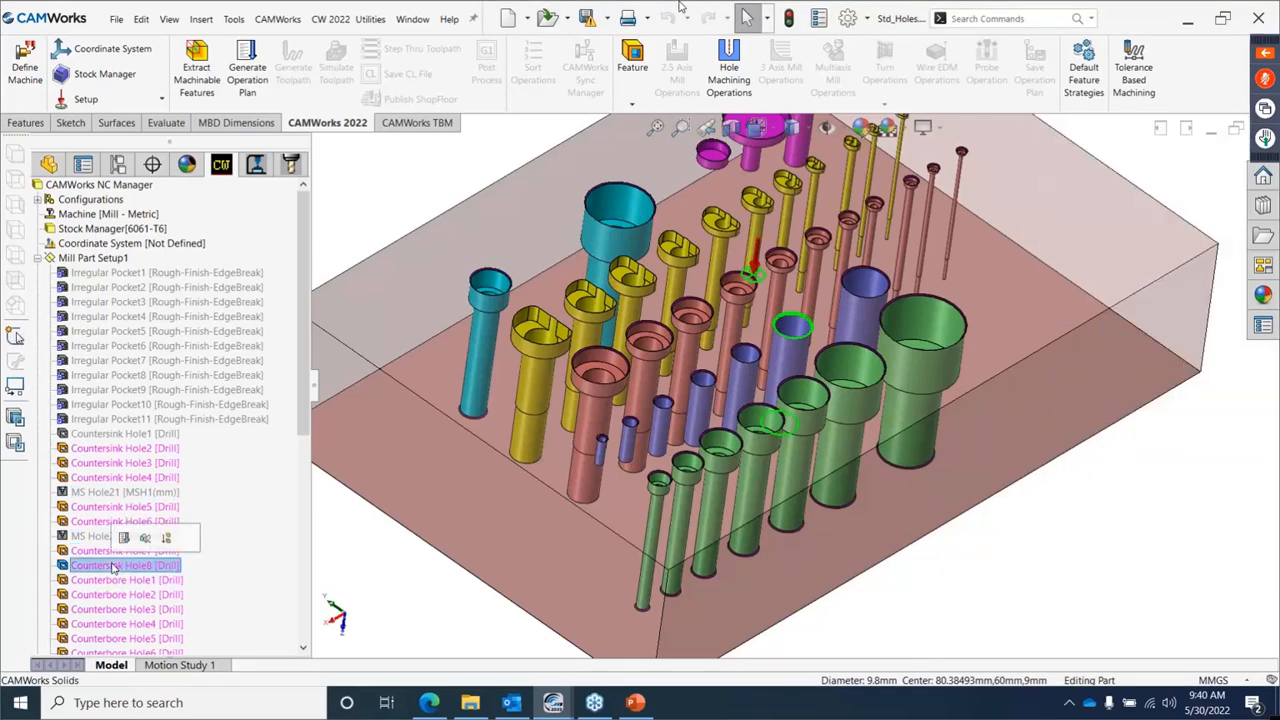
pyautogui.keyDown('shift'); pyautogui.click(95, 449); pyautogui.keyUp('shift')
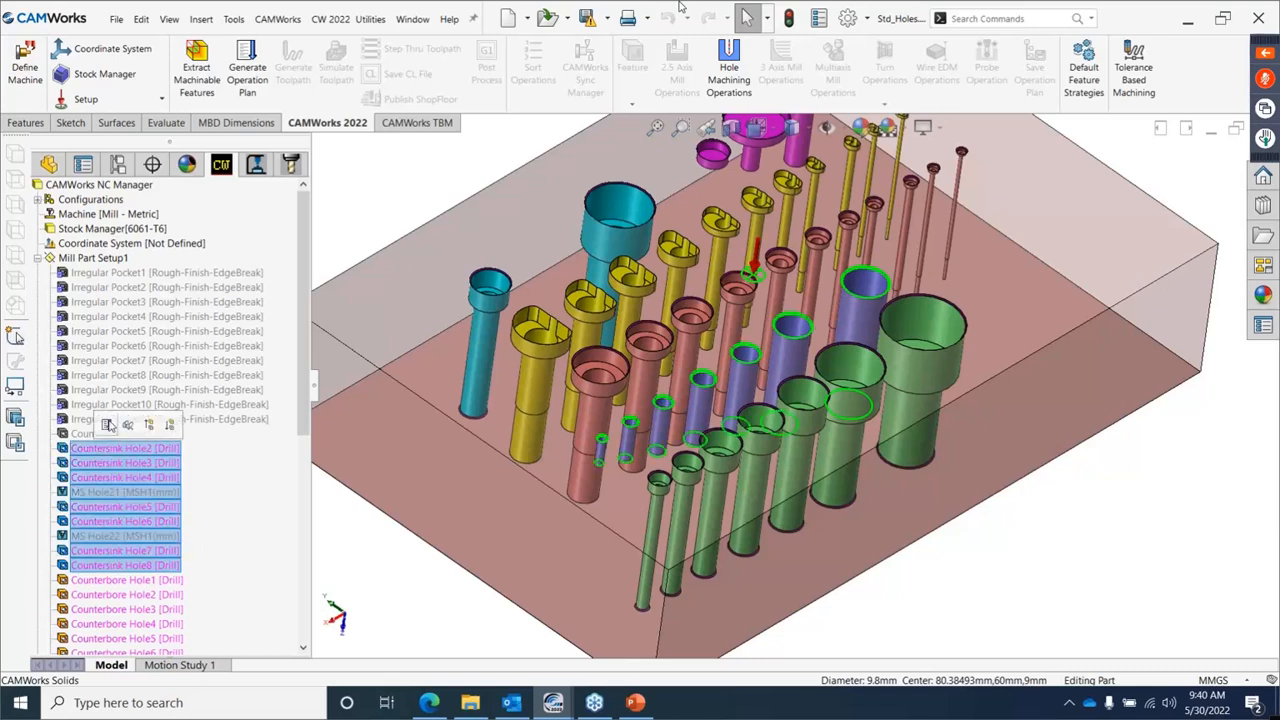
pyautogui.click(108, 424)
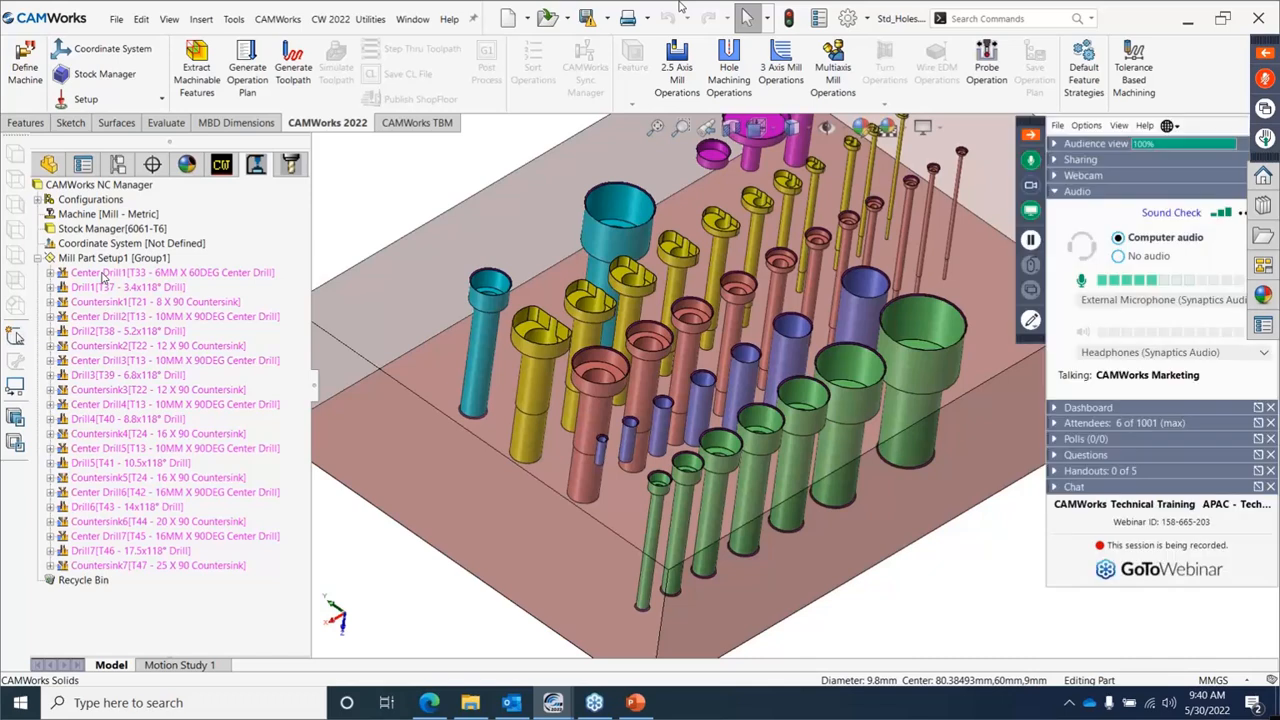
# Examine the center drill, drill and countersink operations generated for the two smallest countersink holes and where each one acts.
pyautogui.click(104, 275)
pyautogui.click(124, 288)
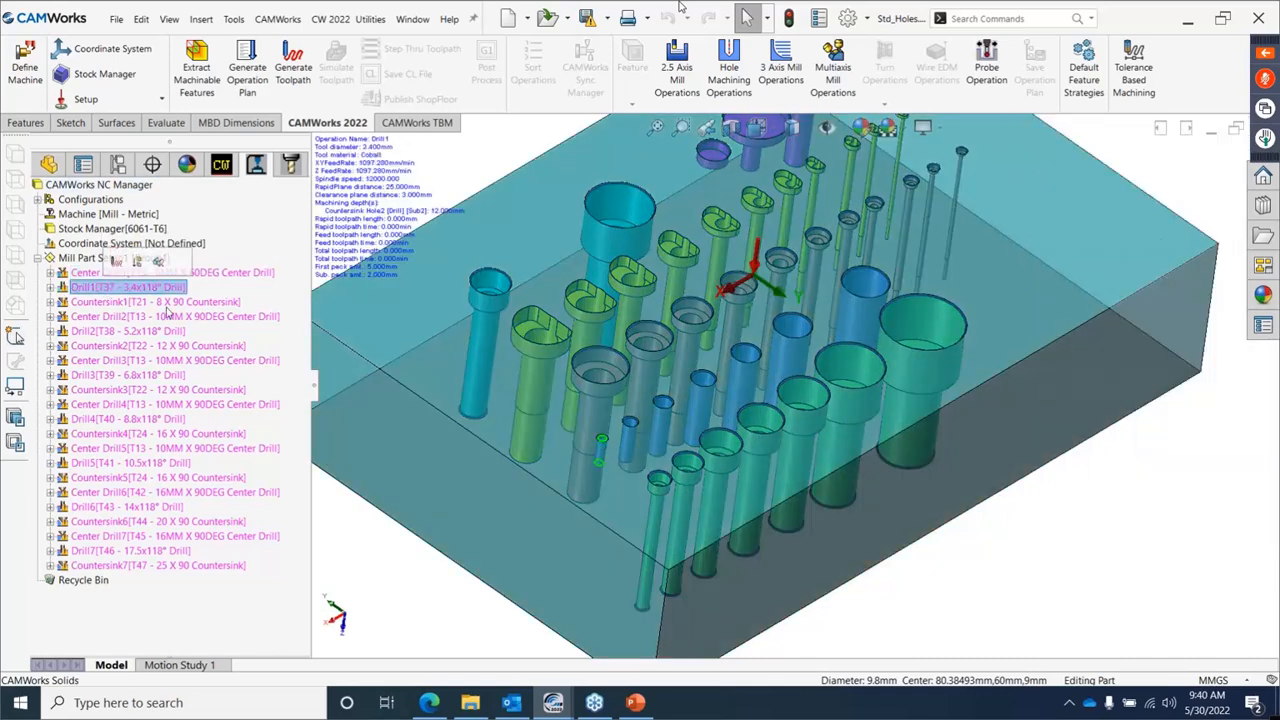
pyautogui.click(113, 303)
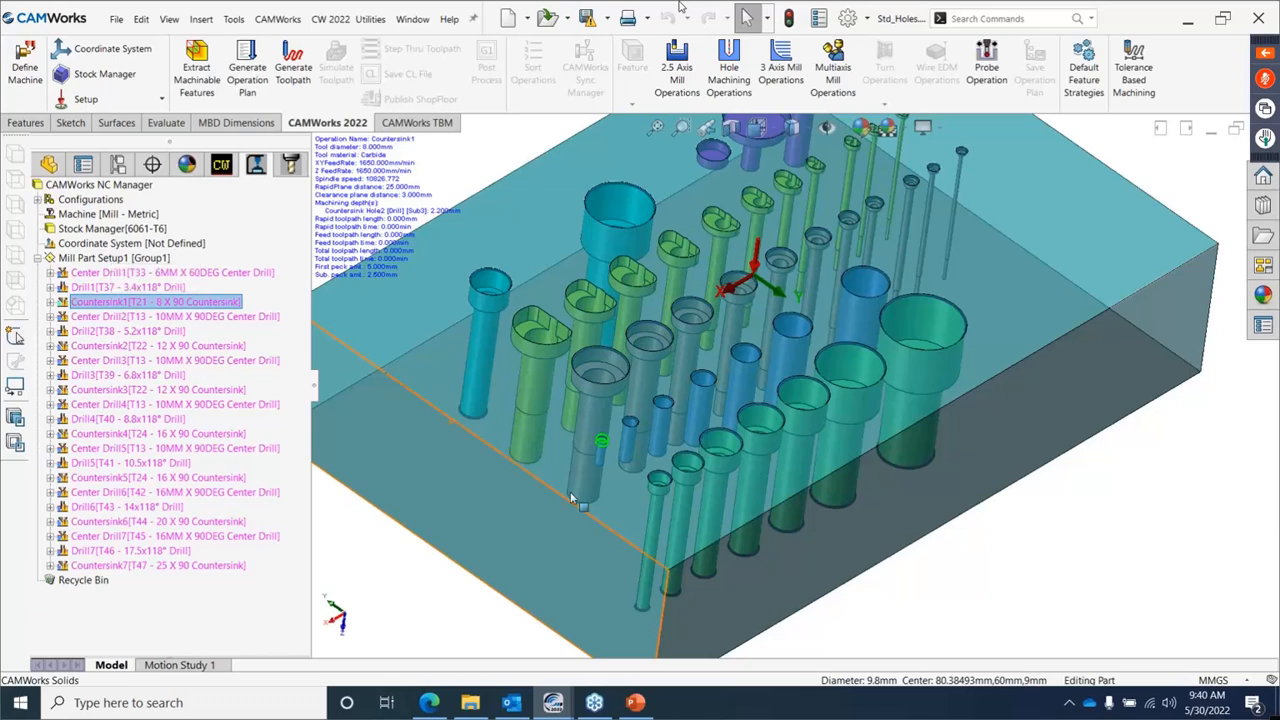
pyautogui.scroll(-8, 600, 457)
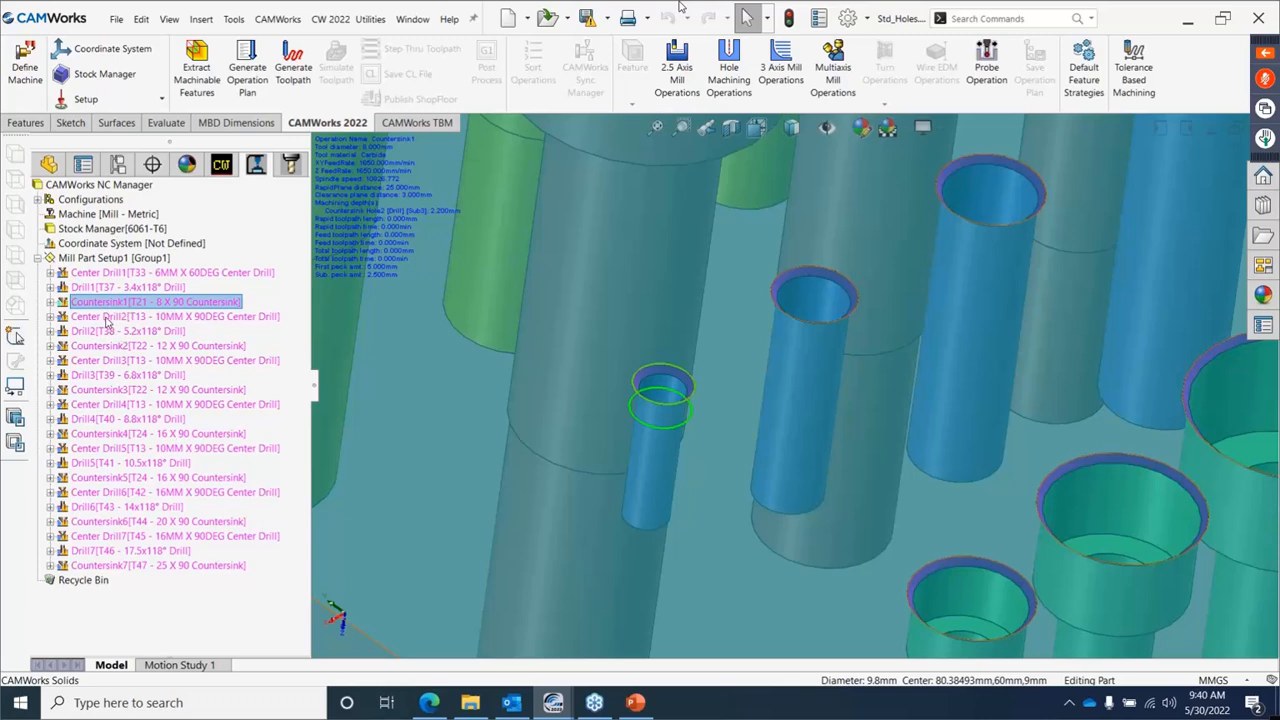
pyautogui.click(107, 316)
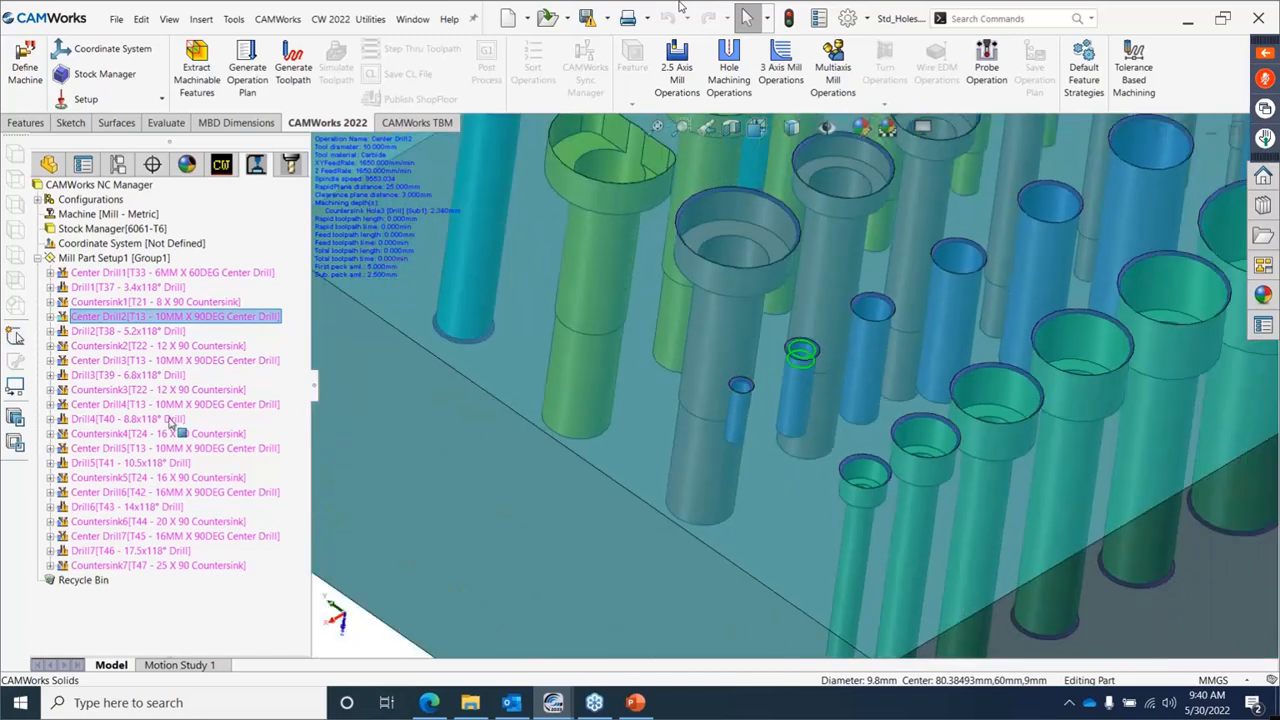
pyautogui.click(128, 331)
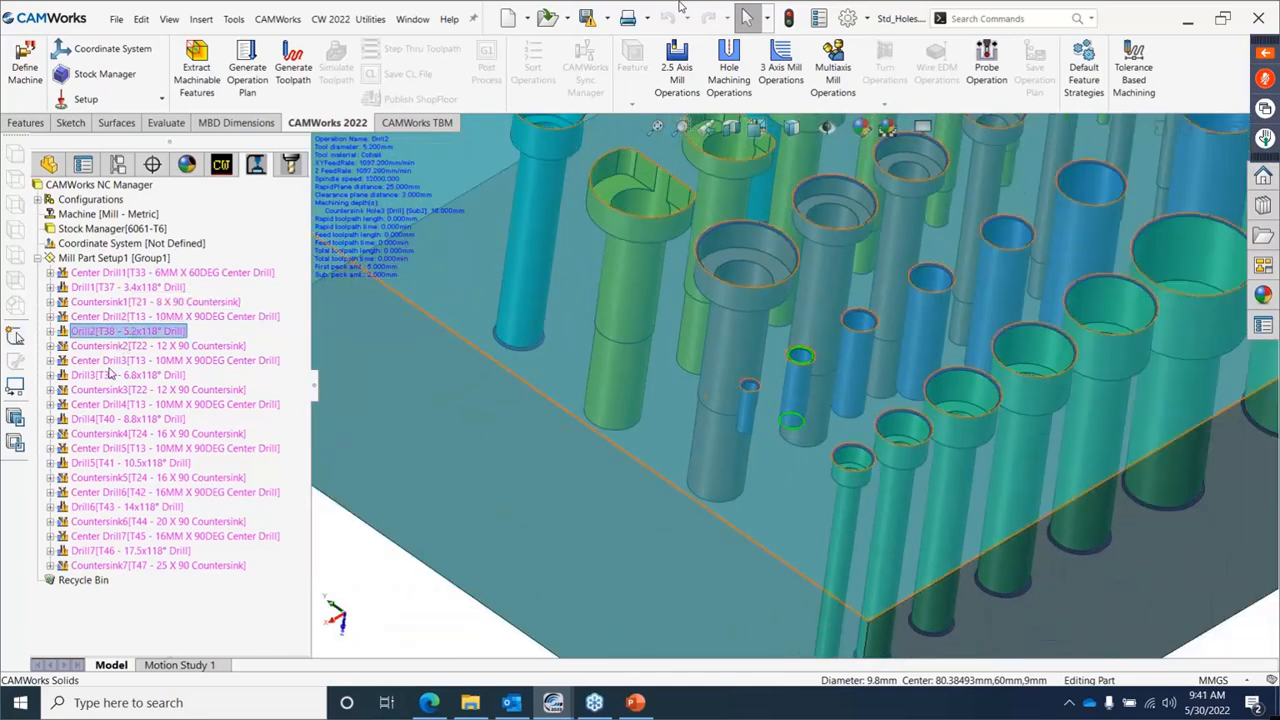
pyautogui.click(116, 345)
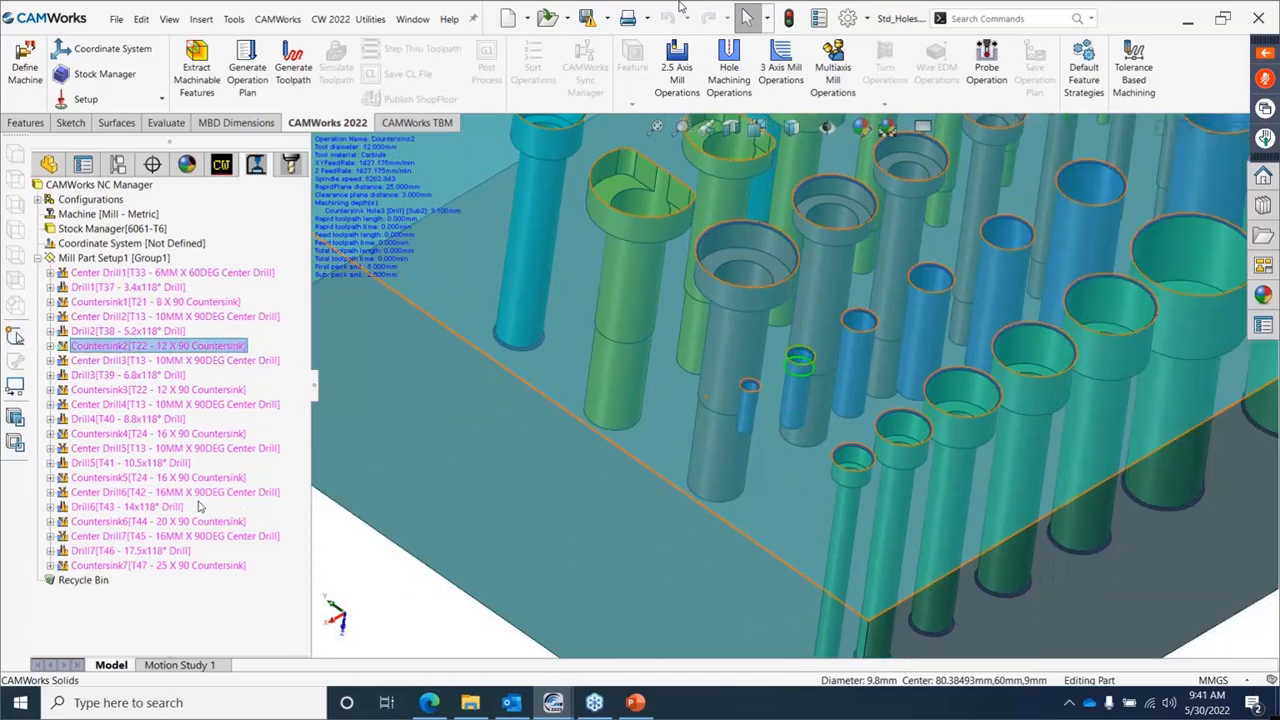
pyautogui.scroll(6, 562, 400)
pyautogui.scroll(-2, 692, 344)
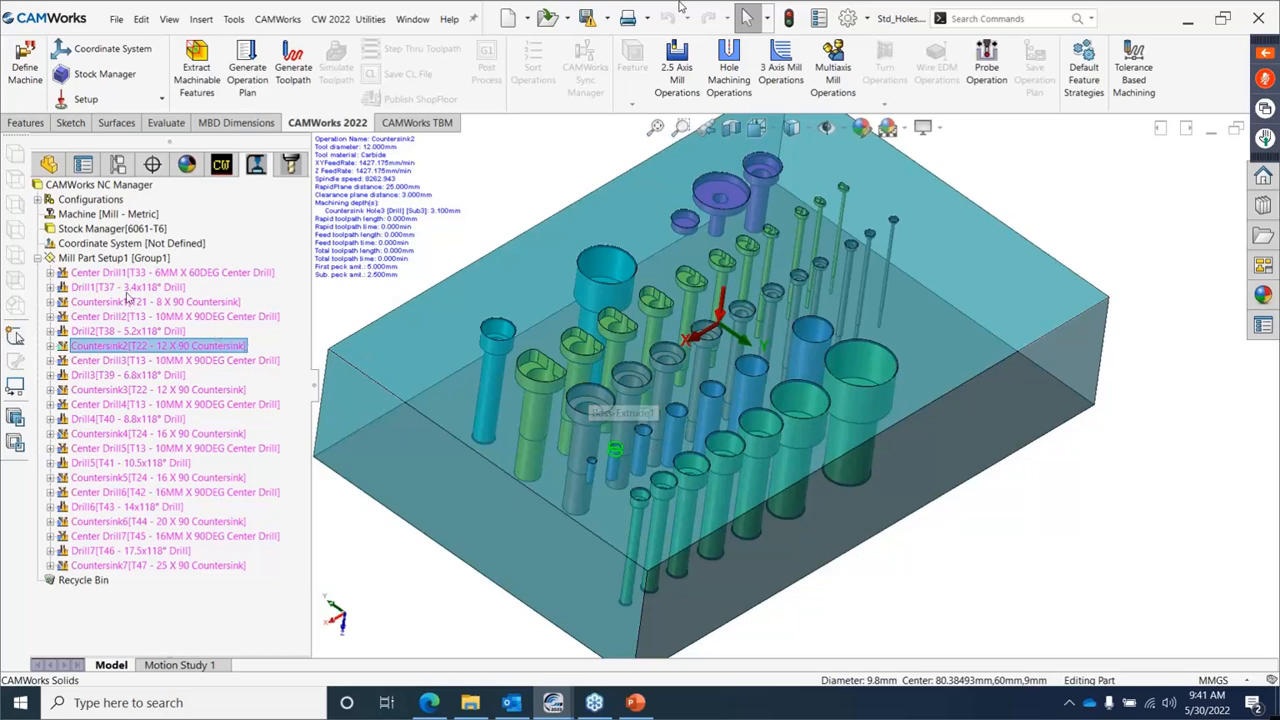
# Generate the toolpaths for all operations of Mill Part Setup1.
pyautogui.rightClick(166, 258)
pyautogui.click(205, 288)
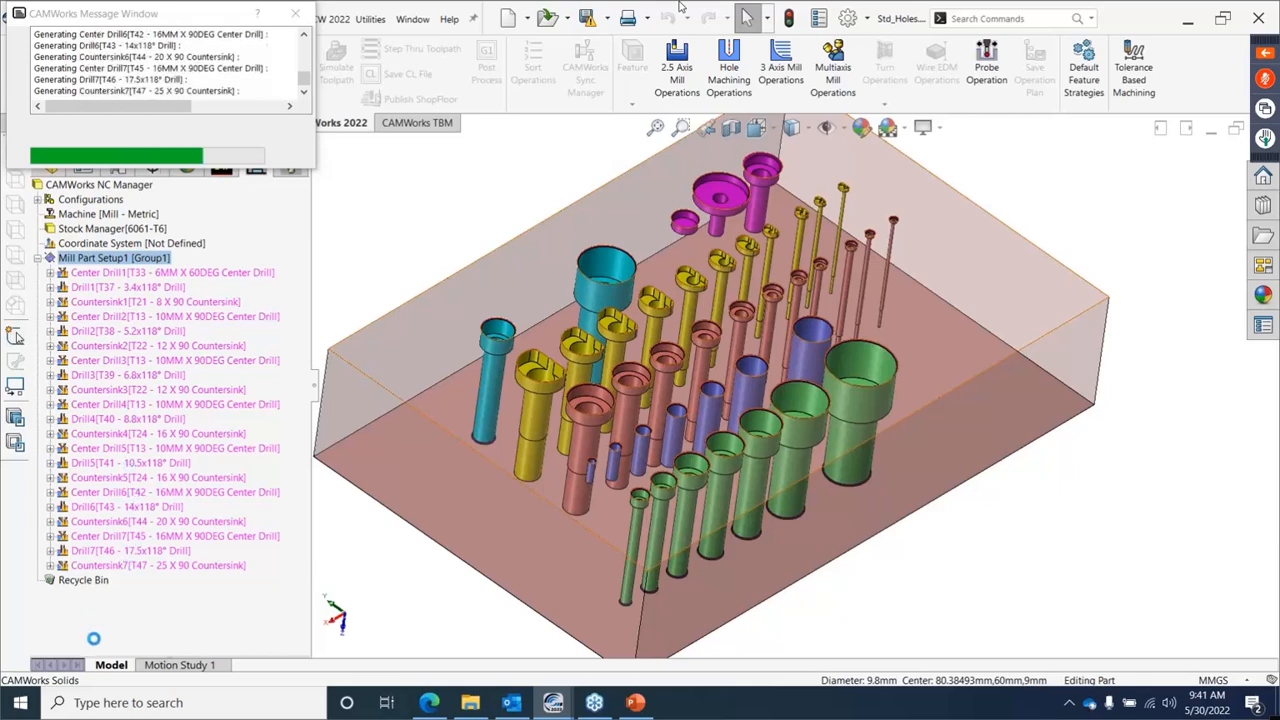
# Examine the tool selection expressions and depth criteria of the center drill, drilling and countersink operations in the Technology Database's Countersunk Hole Drill strategy.
pyautogui.click(106, 288)
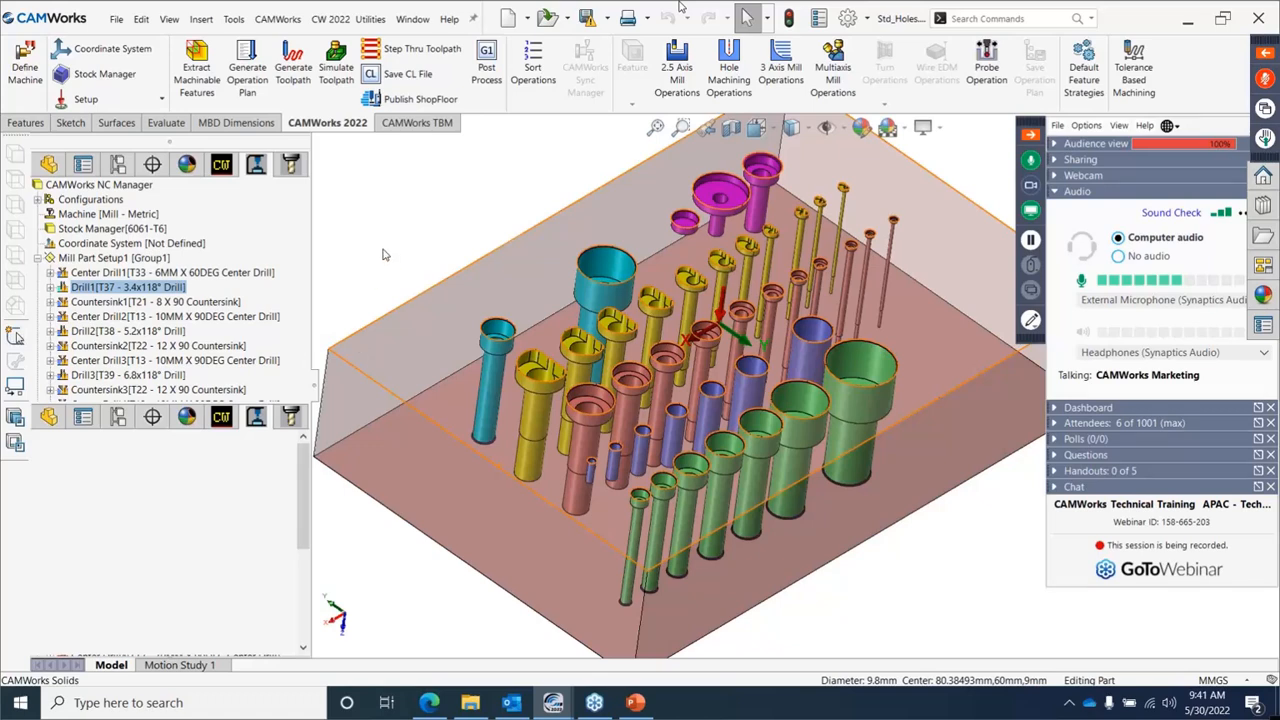
pyautogui.click(152, 232)
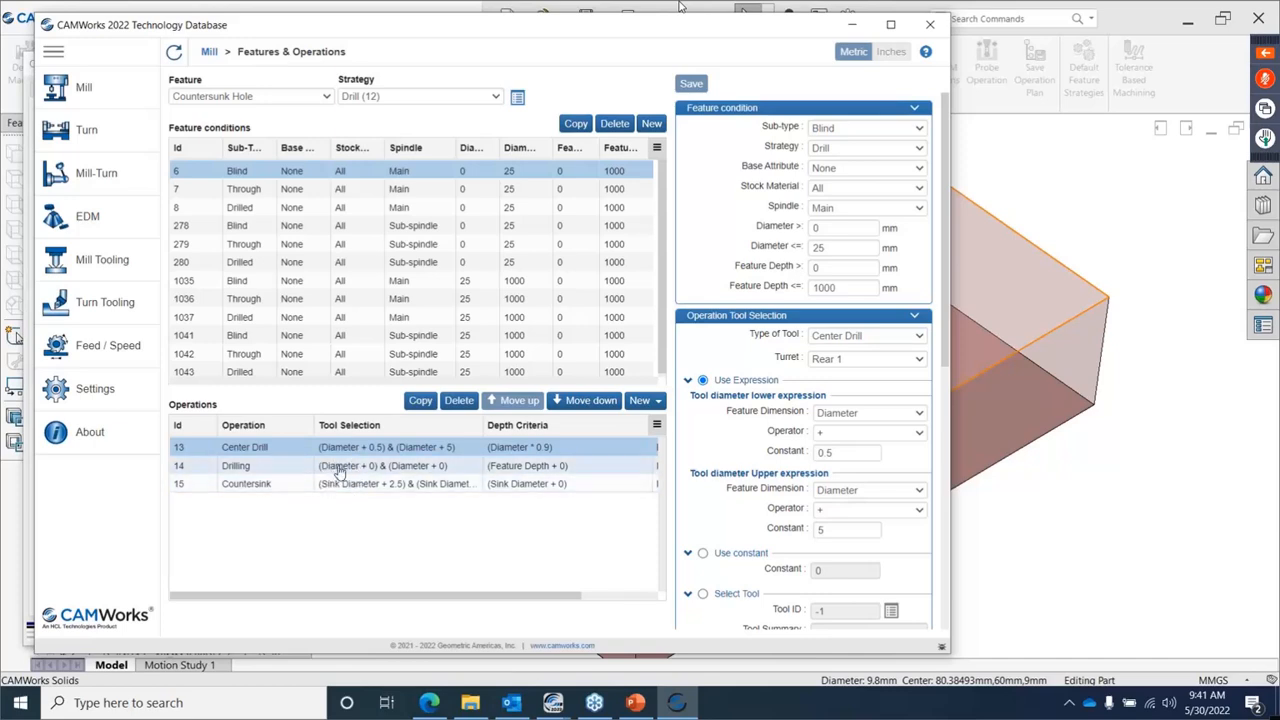
pyautogui.click(340, 466)
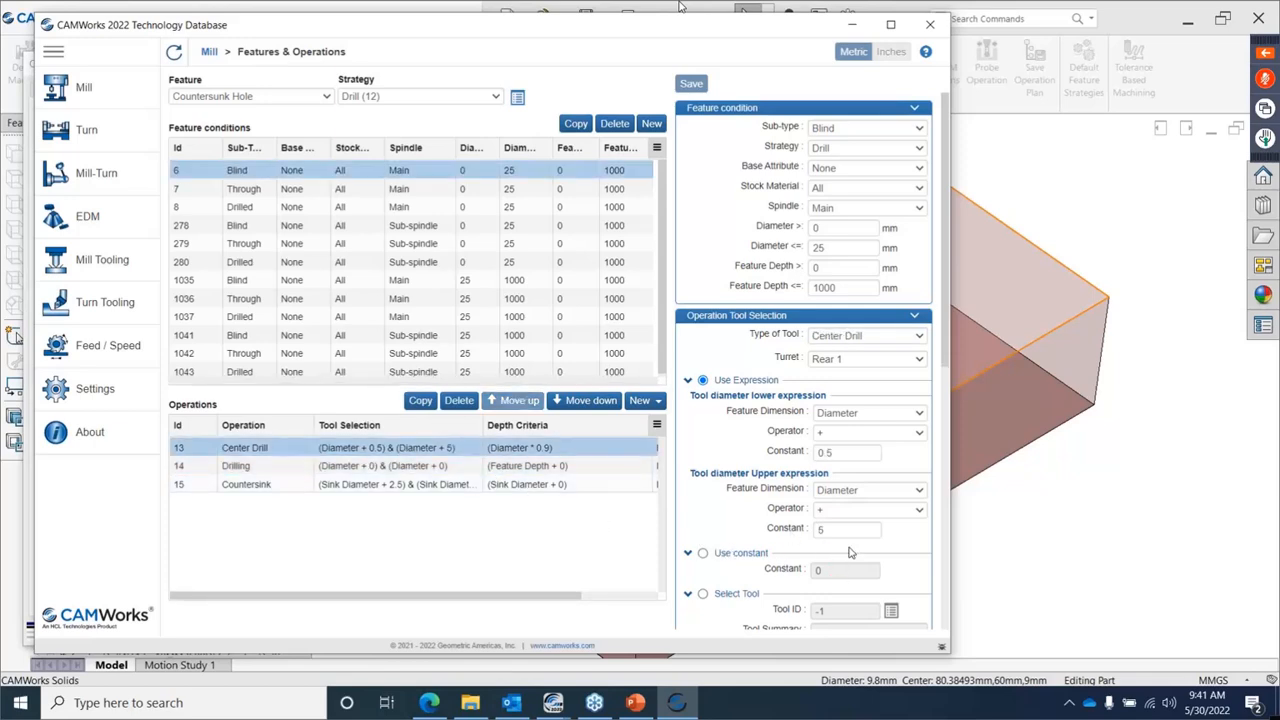
pyautogui.scroll(-1, 850, 552)
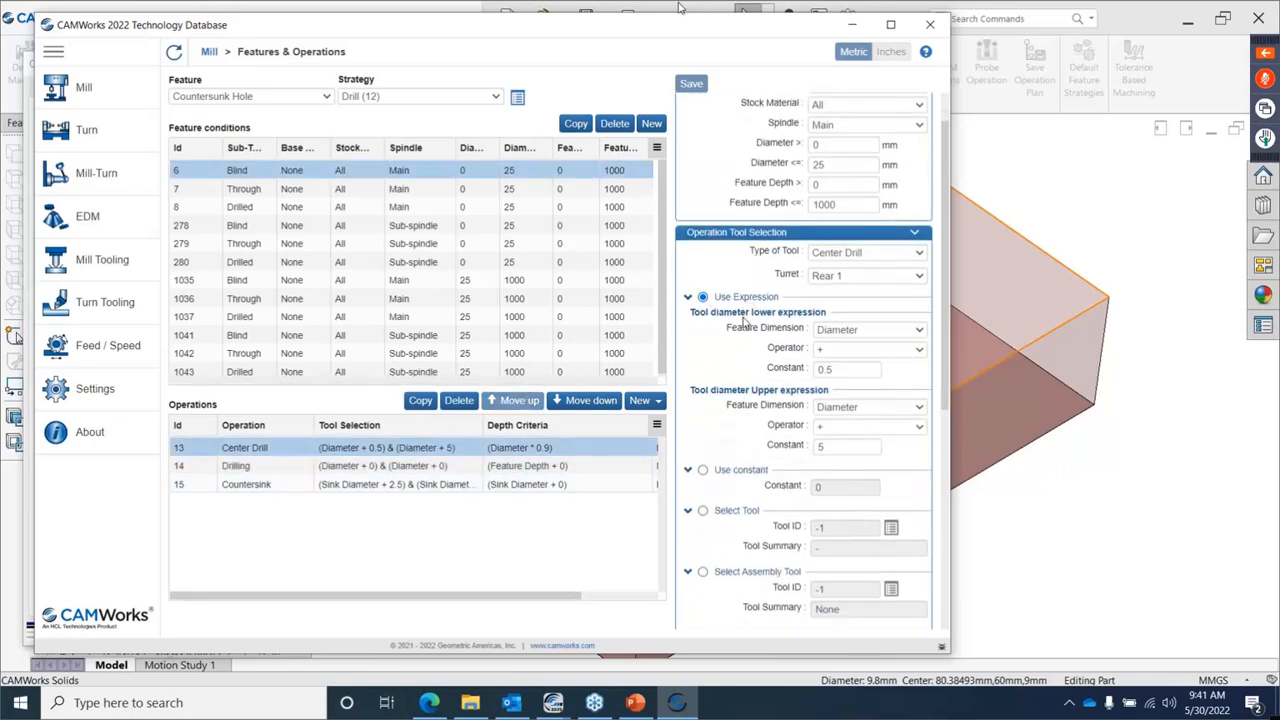
pyautogui.click(292, 467)
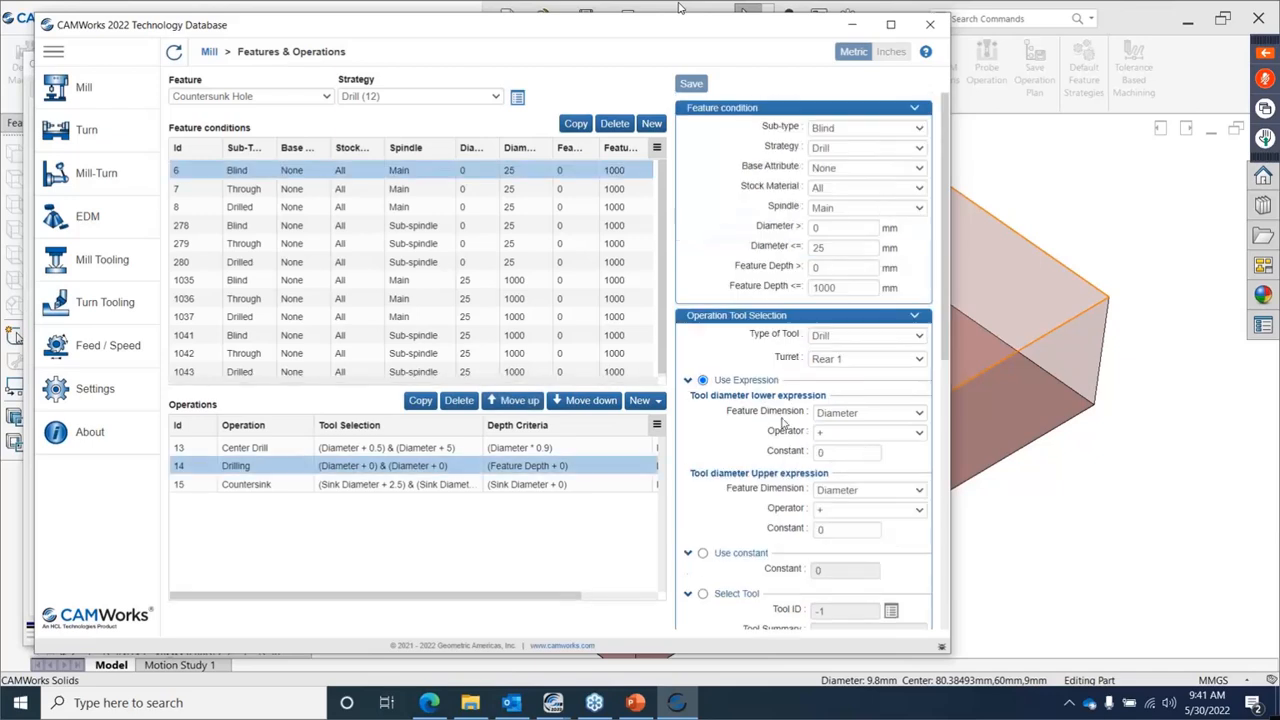
pyautogui.scroll(-2, 850, 442)
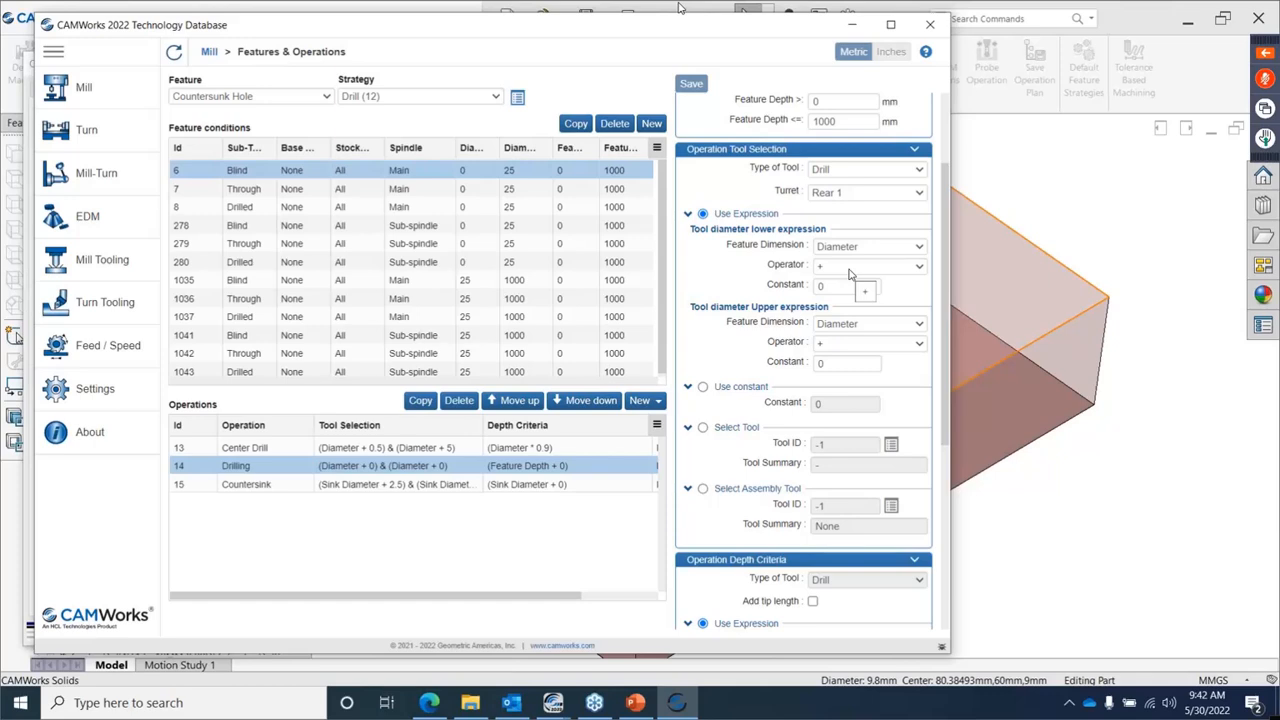
pyautogui.click(277, 485)
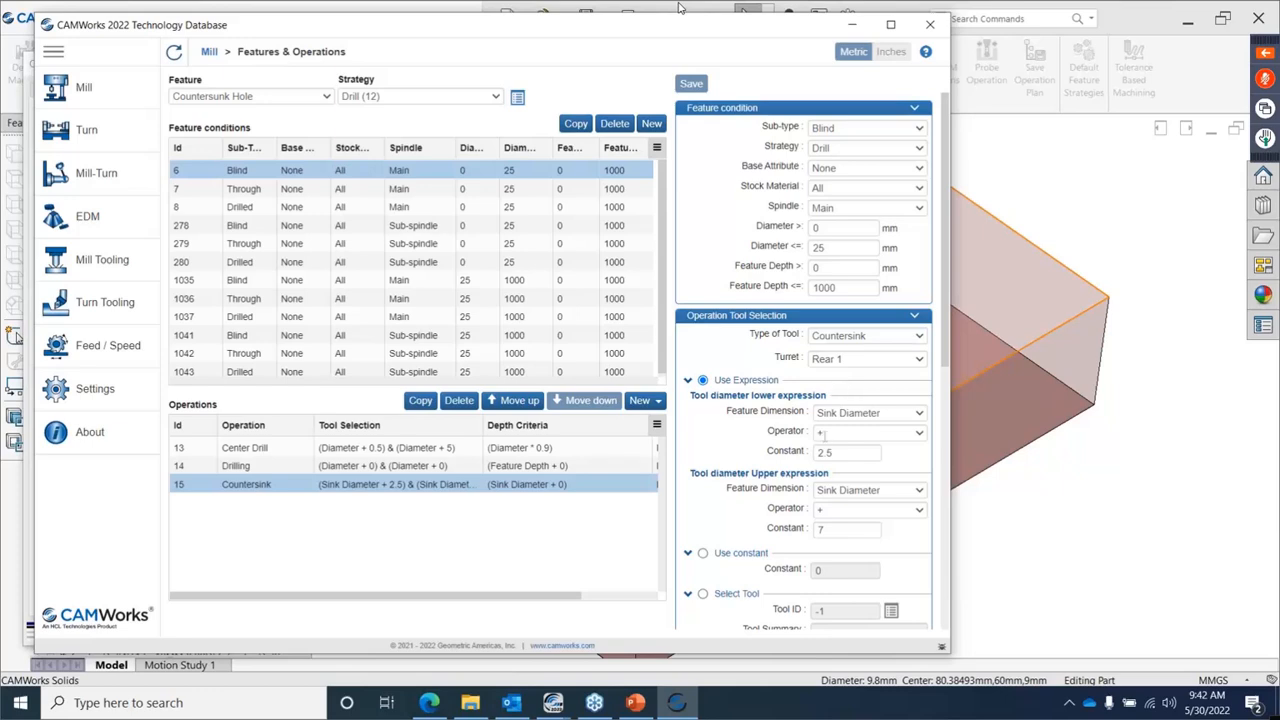
pyautogui.scroll(-2, 848, 460)
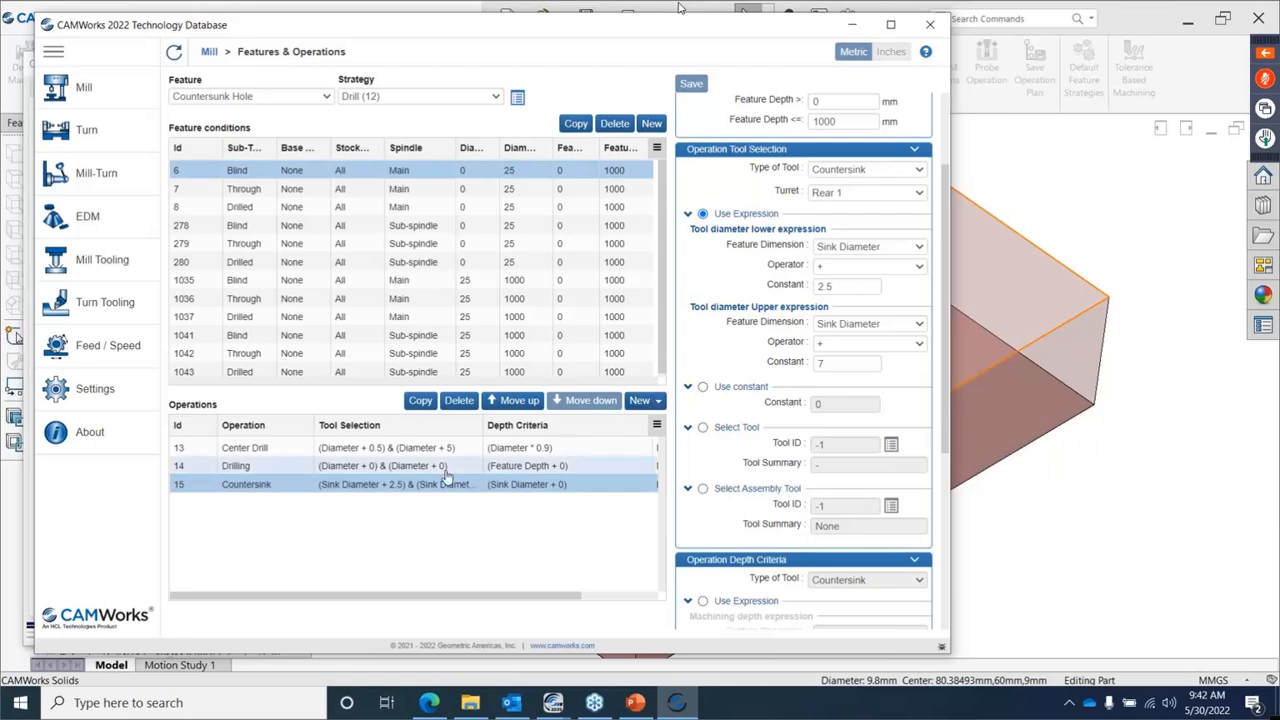
pyautogui.click(397, 468)
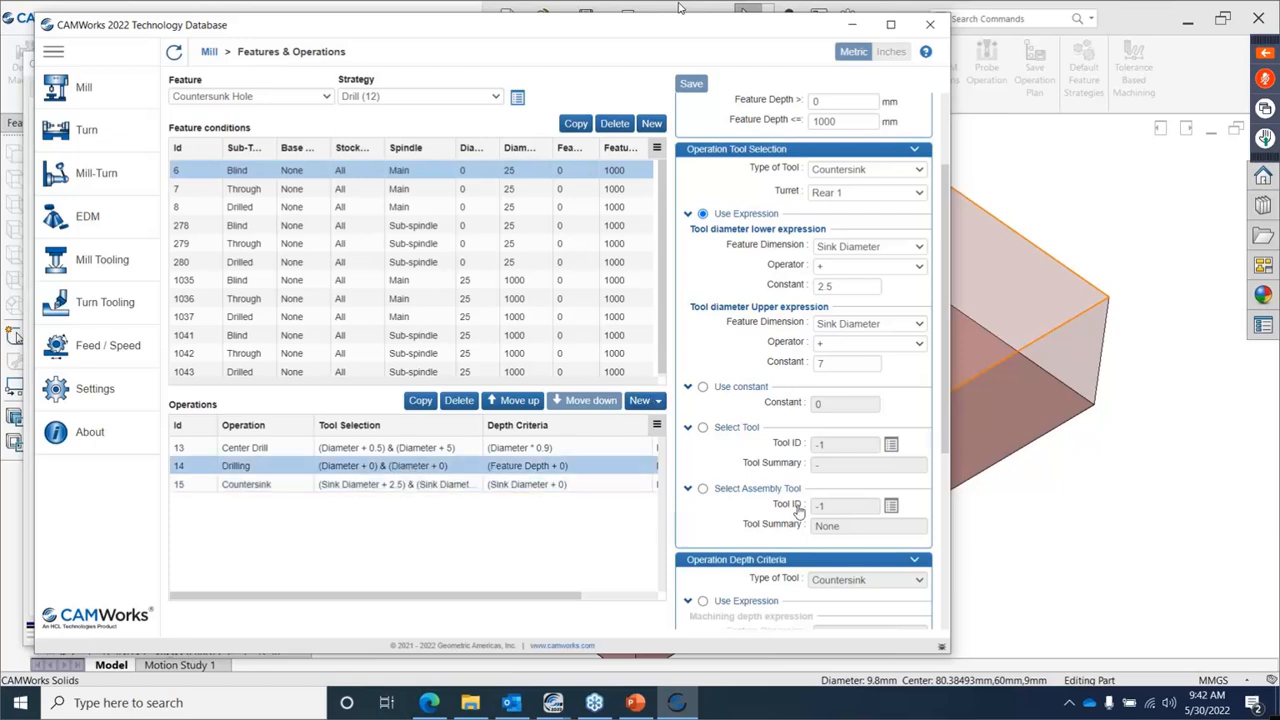
pyautogui.scroll(-2, 886, 453)
pyautogui.scroll(2, 886, 453)
pyautogui.click(858, 28)
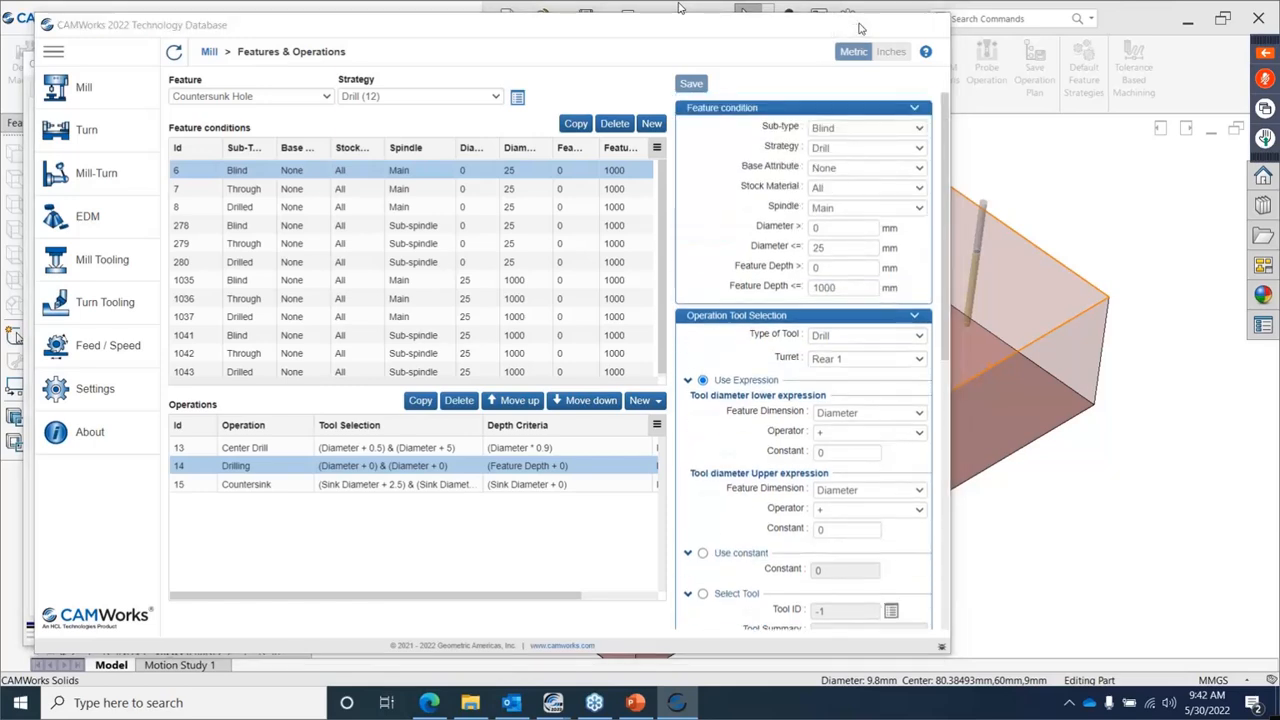
pyautogui.click(332, 631)
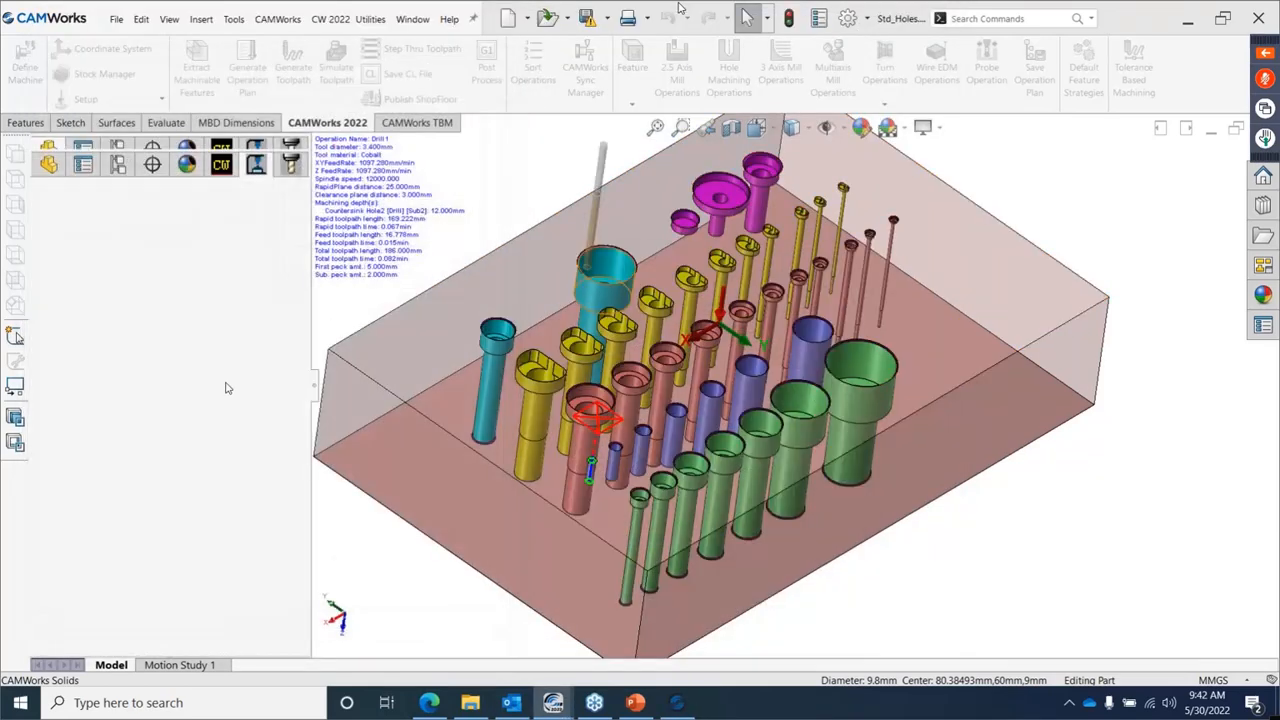
# Simulate the toolpaths of Mill Part Setup1 in tool mode at reduced speed and inspect the machined countersunk holes up close.
pyautogui.rightClick(100, 258)
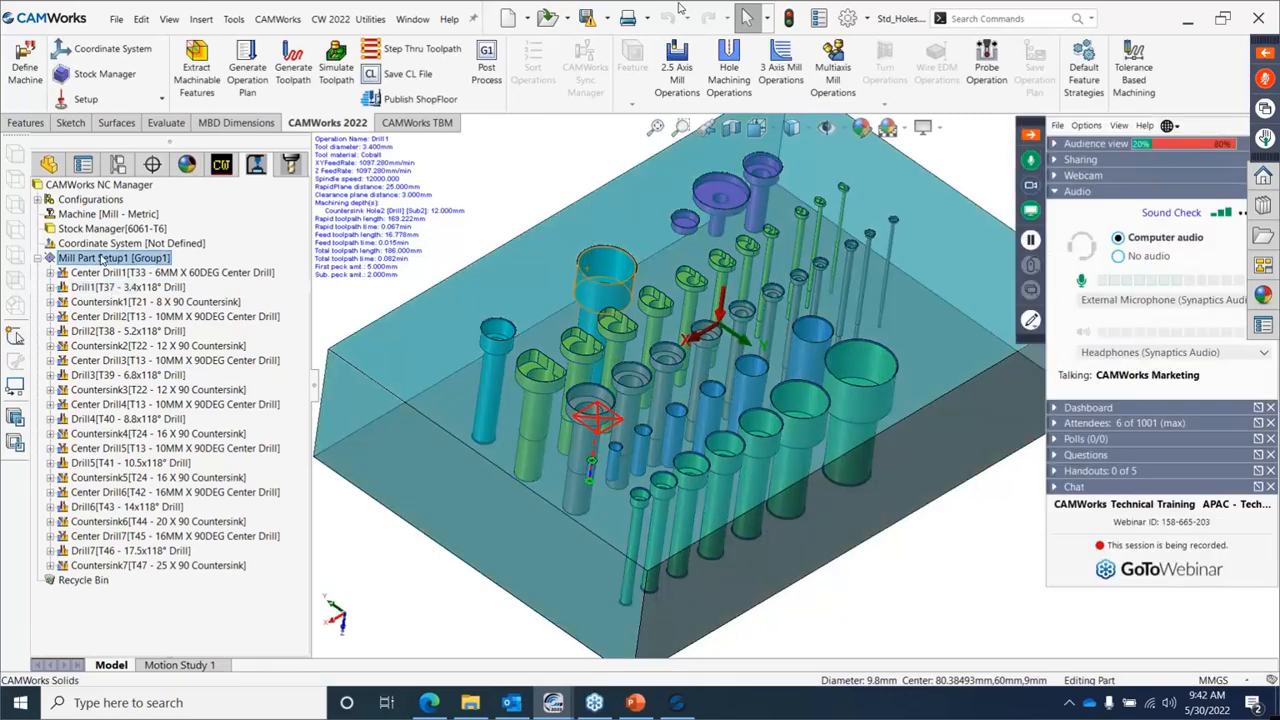
pyautogui.click(140, 300)
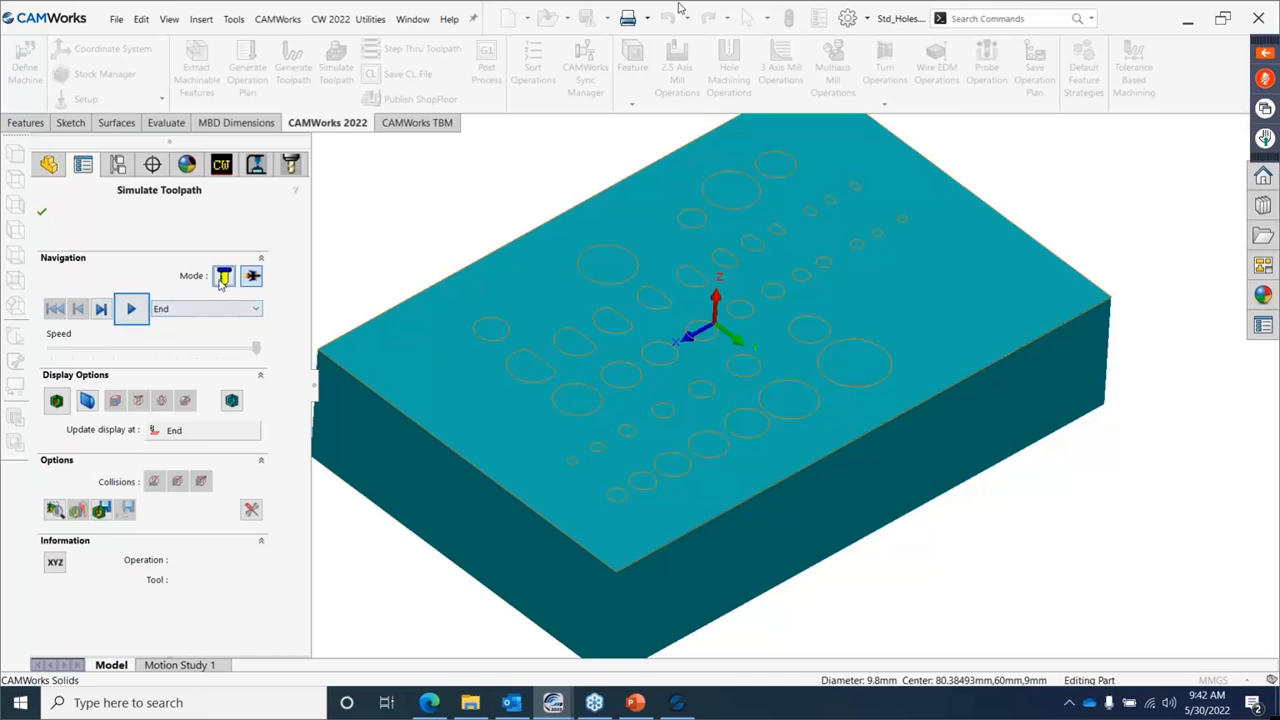
pyautogui.moveTo(256, 348); pyautogui.dragTo(84, 362)
pyautogui.click(131, 312)
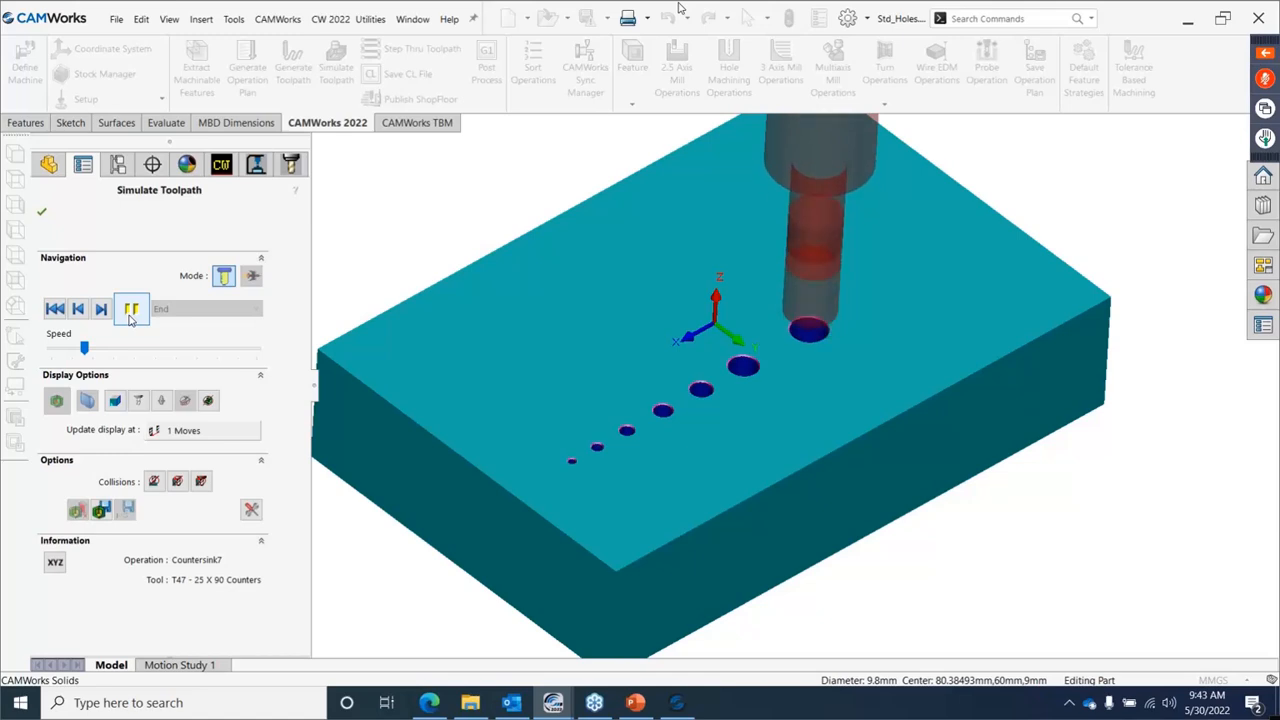
pyautogui.scroll(-5, 694, 369)
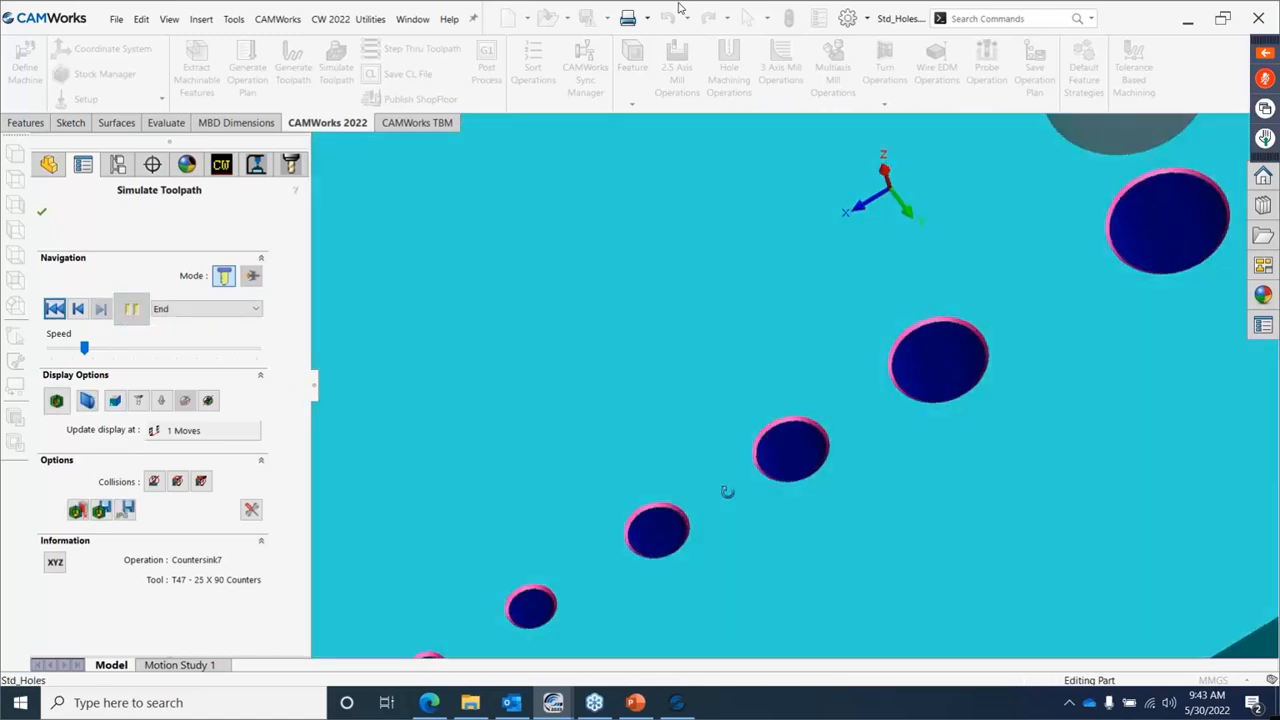
pyautogui.moveTo(728, 491); pyautogui.dragTo(754, 450, button='middle')
pyautogui.scroll(5, 801, 434)
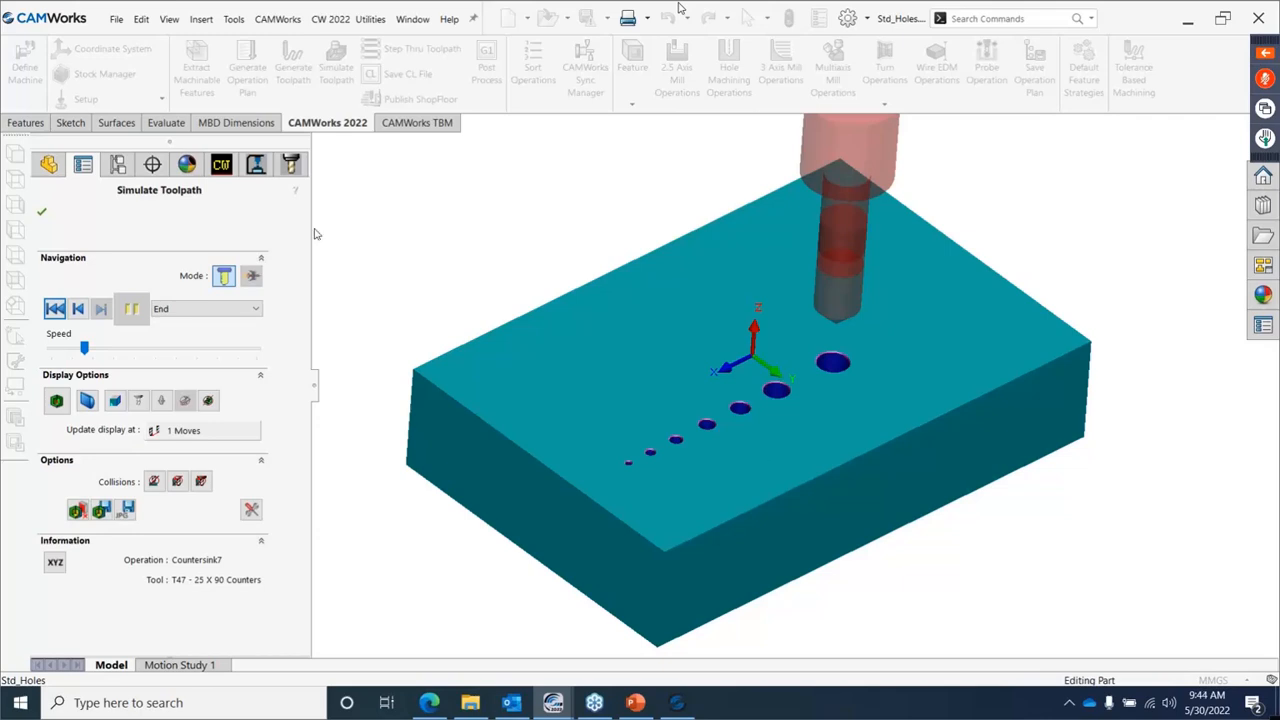
pyautogui.click(41, 211)
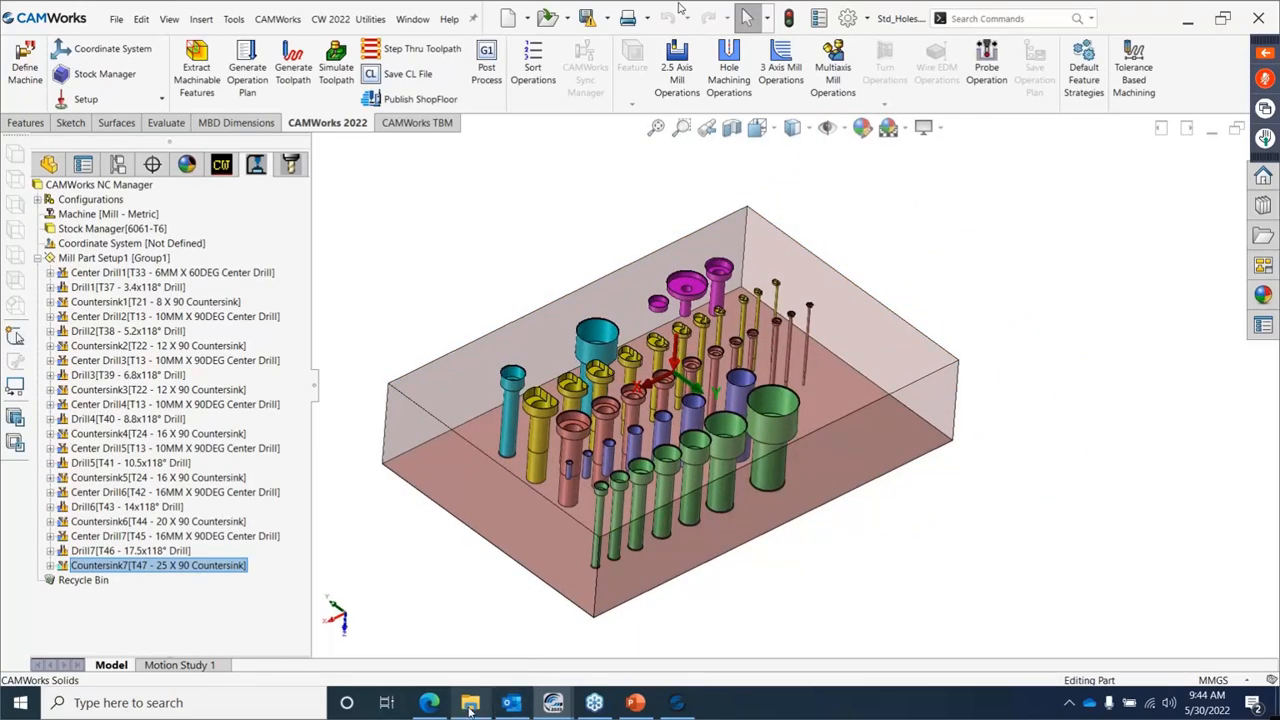
# Switch to the part TBM.SLDPRT and inspect its toleranced holes, pockets and surface finish symbols.
pyautogui.click(413, 19)
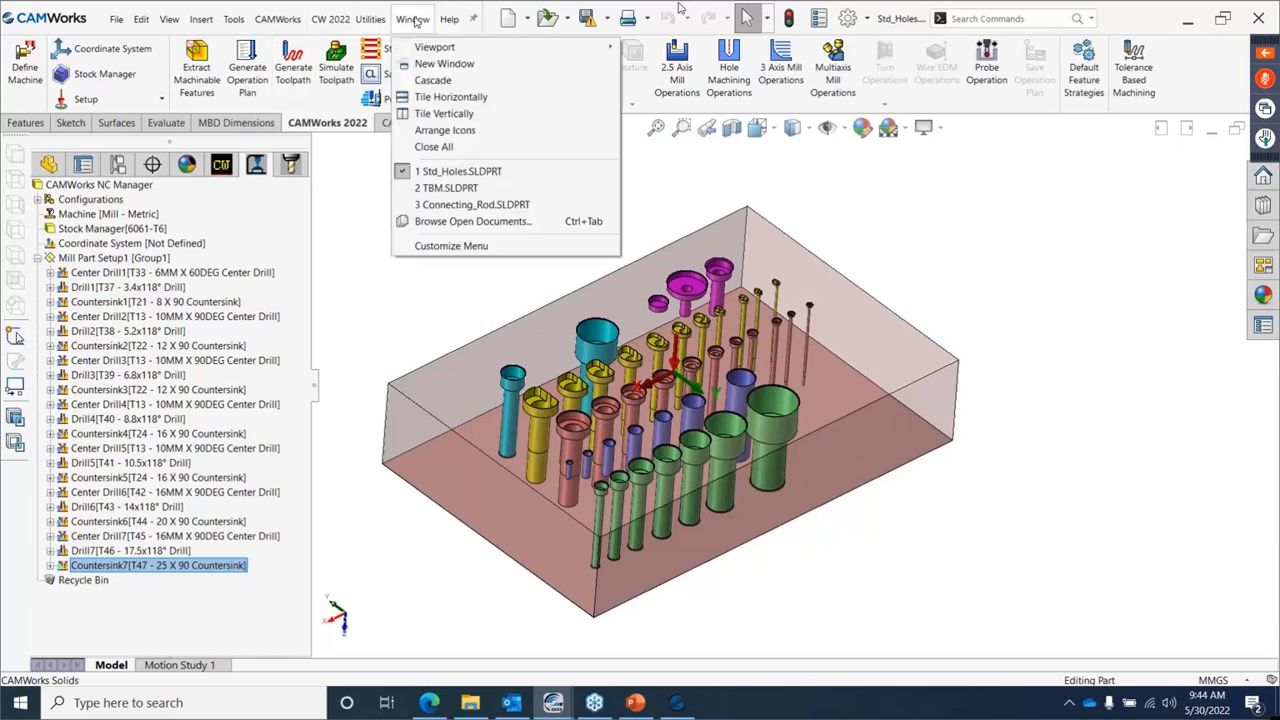
pyautogui.click(446, 189)
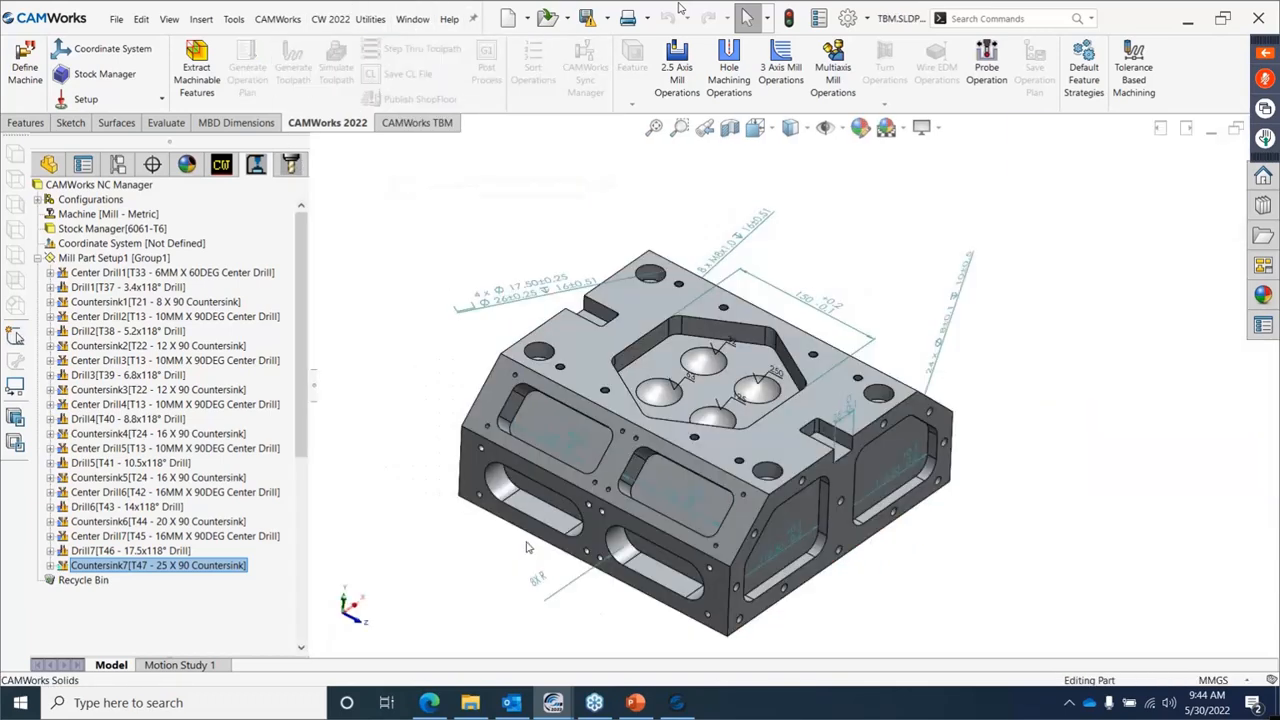
pyautogui.scroll(-1, 871, 502)
pyautogui.moveTo(860, 498); pyautogui.dragTo(874, 494, button='middle')
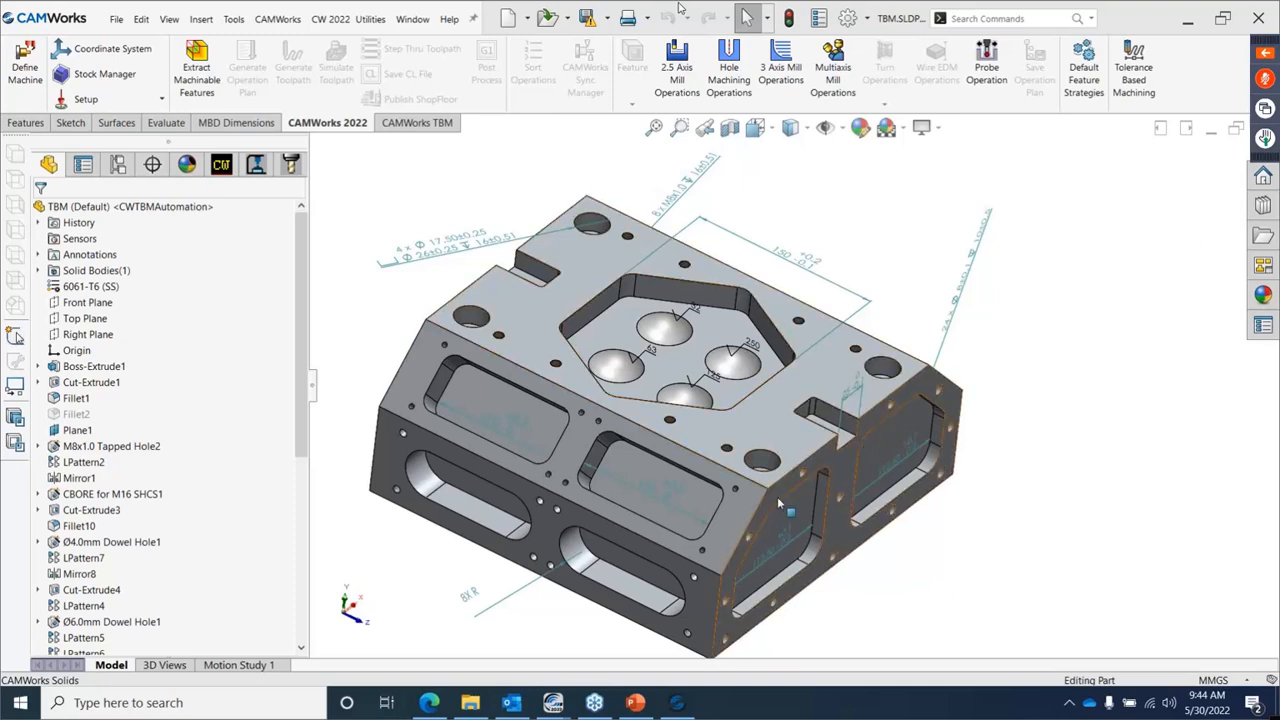
pyautogui.scroll(1, 774, 499)
pyautogui.scroll(-1, 736, 483)
pyautogui.moveTo(735, 478); pyautogui.dragTo(732, 470, button='middle')
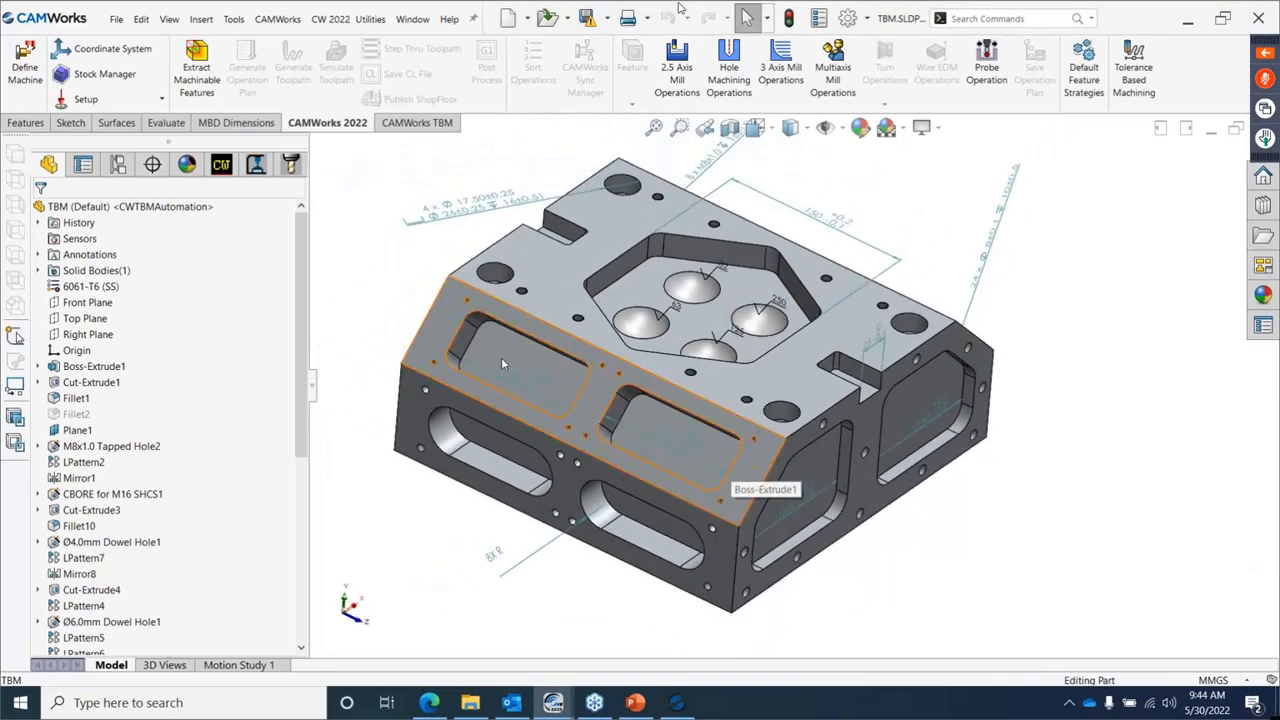
# Start a Tolerance Based Machining run for milling and enable tolerance range recognition with Machine To Mean.
pyautogui.click(416, 122)
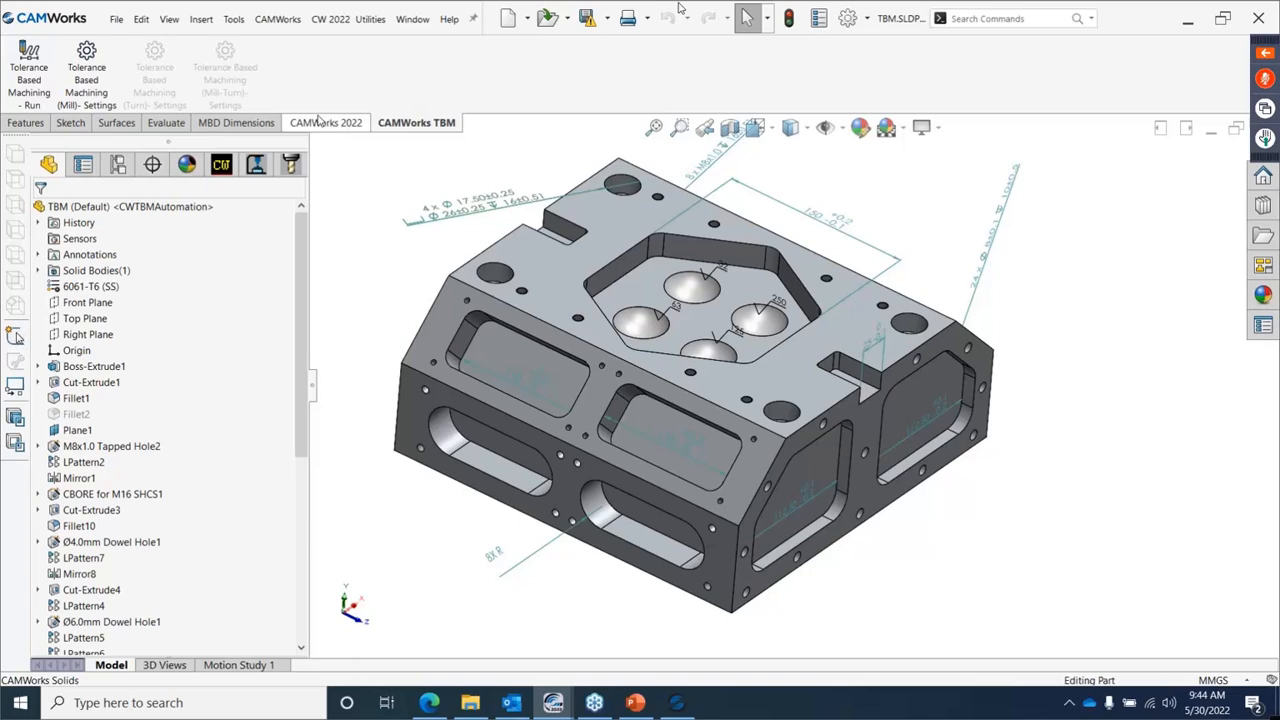
pyautogui.click(30, 88)
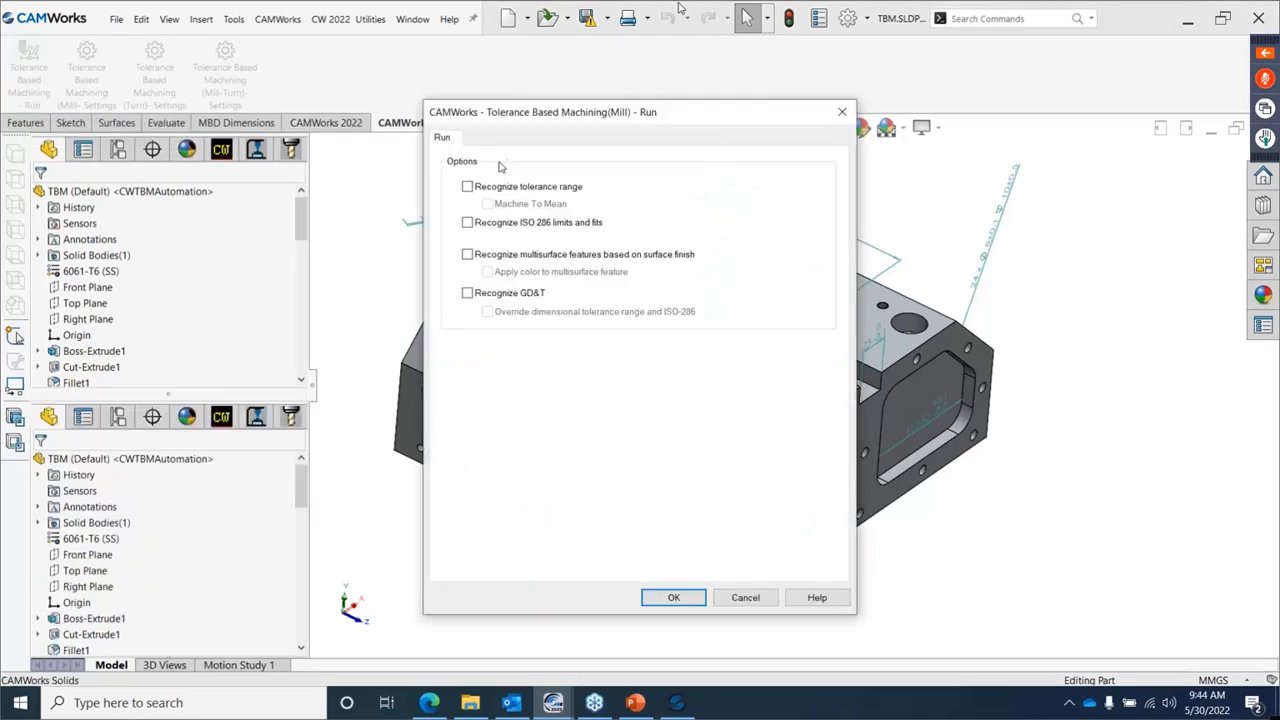
pyautogui.moveTo(546, 125); pyautogui.dragTo(396, 112)
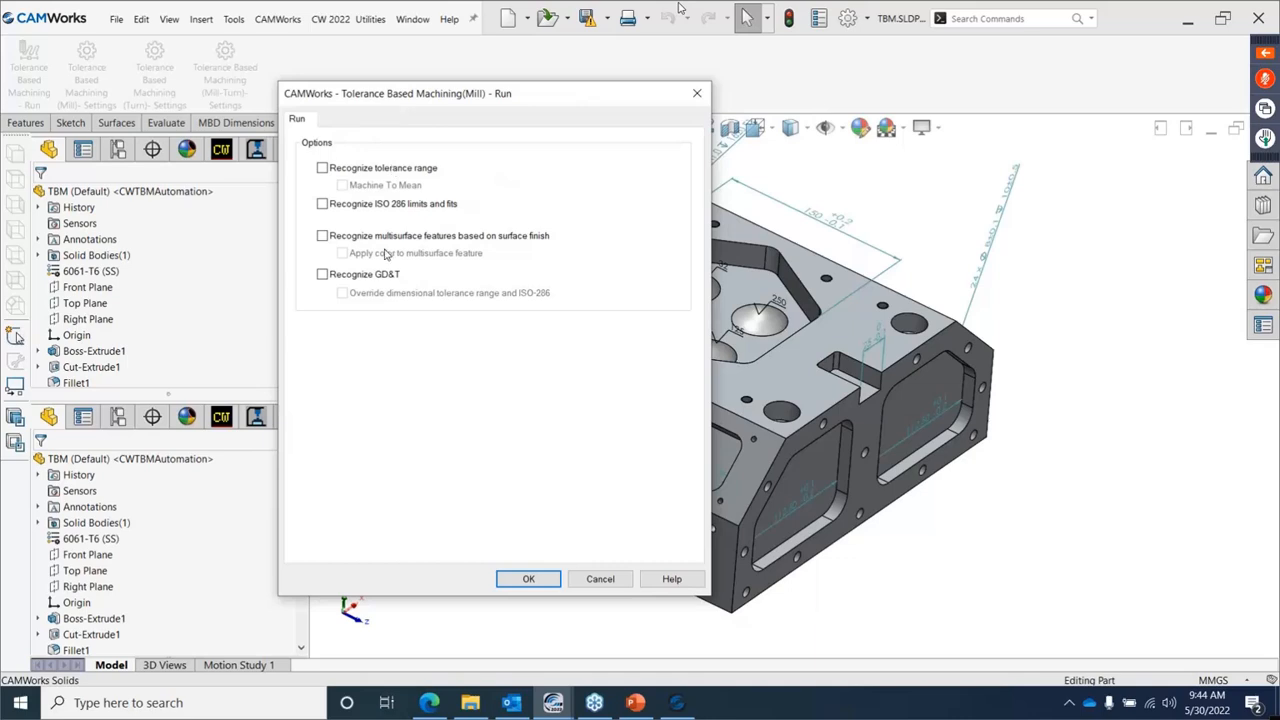
pyautogui.click(335, 179)
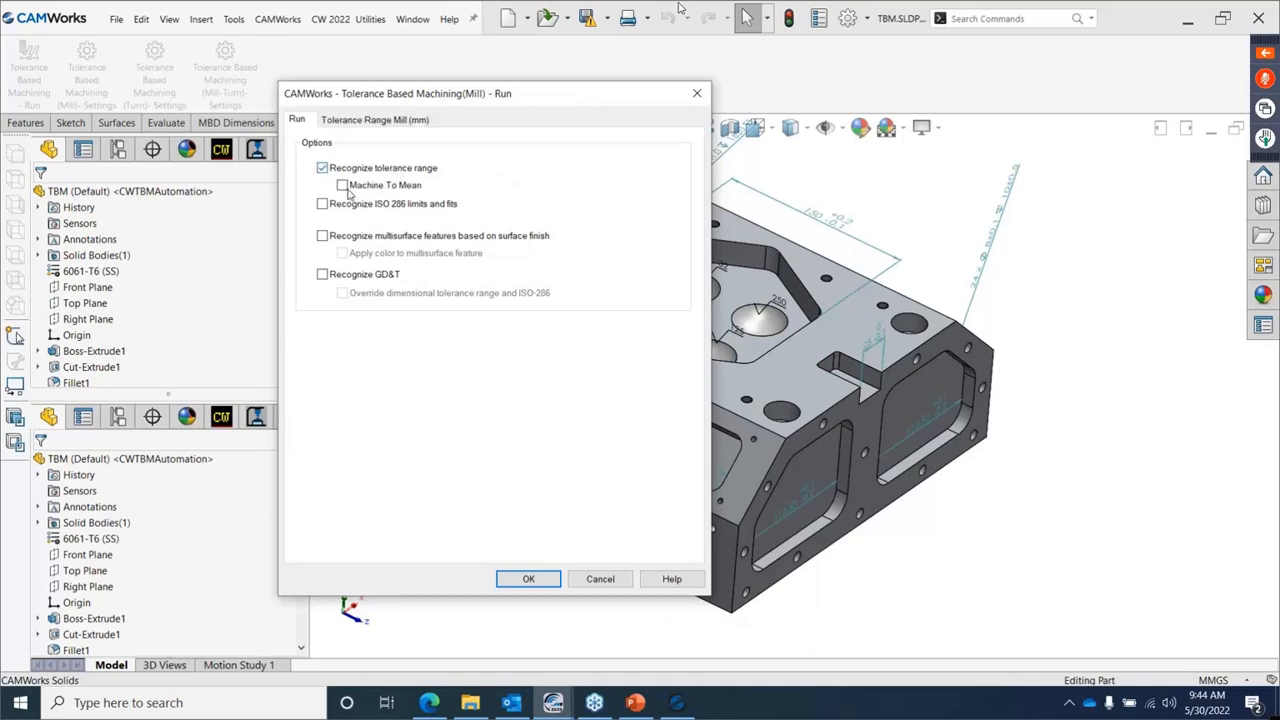
pyautogui.click(344, 187)
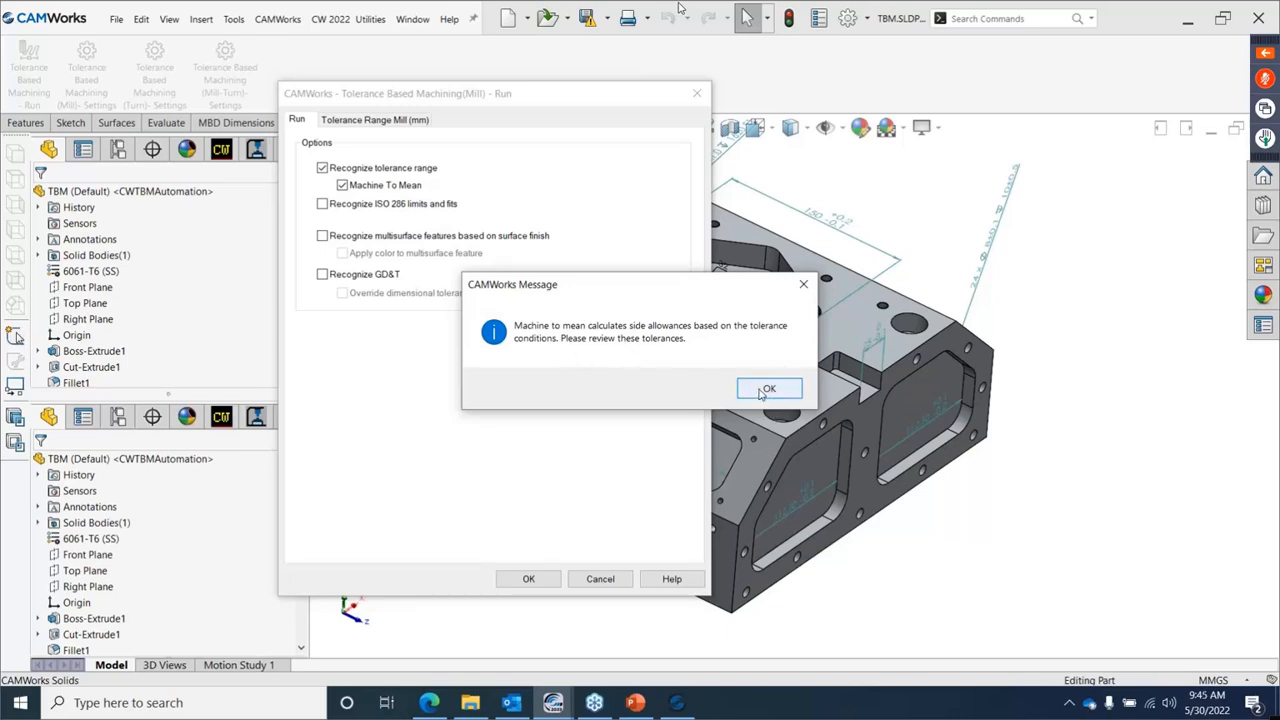
pyautogui.click(766, 389)
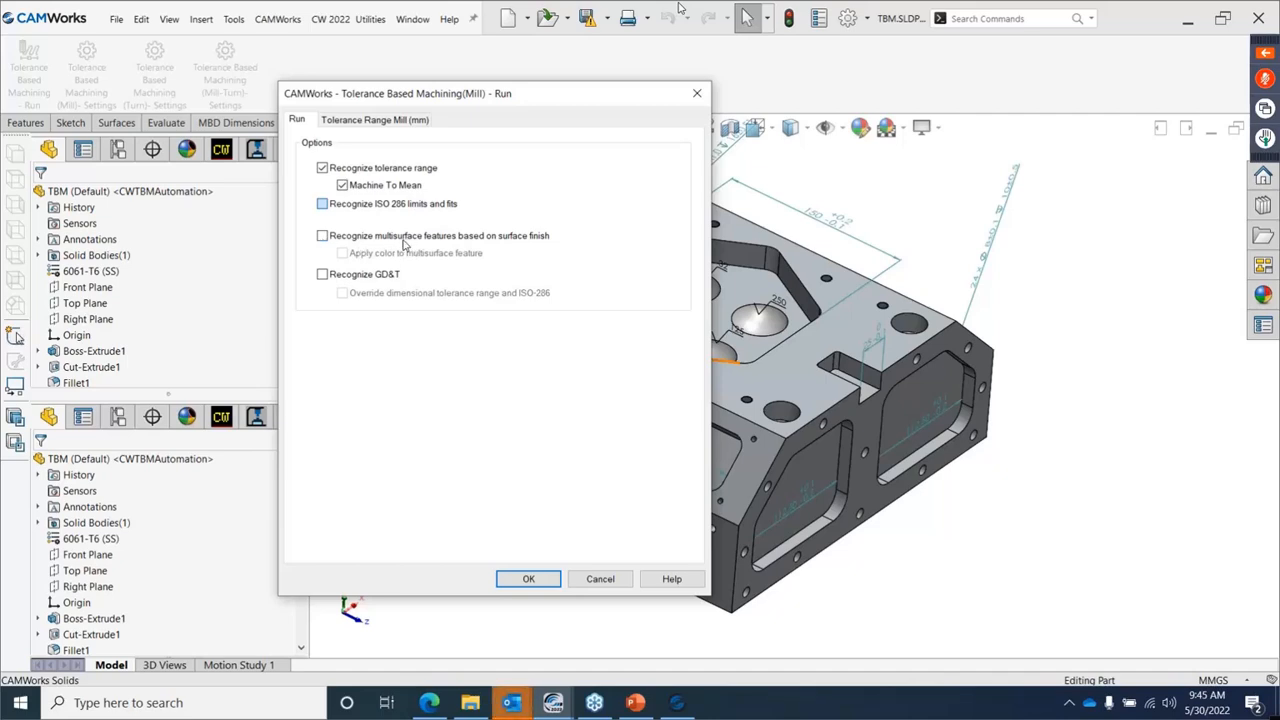
# Enable recognition of ISO 286 fits, multisurface features by surface finish with color, and GD&T overriding the dimensional tolerance range and ISO-286.
pyautogui.click(322, 204)
pyautogui.click(322, 236)
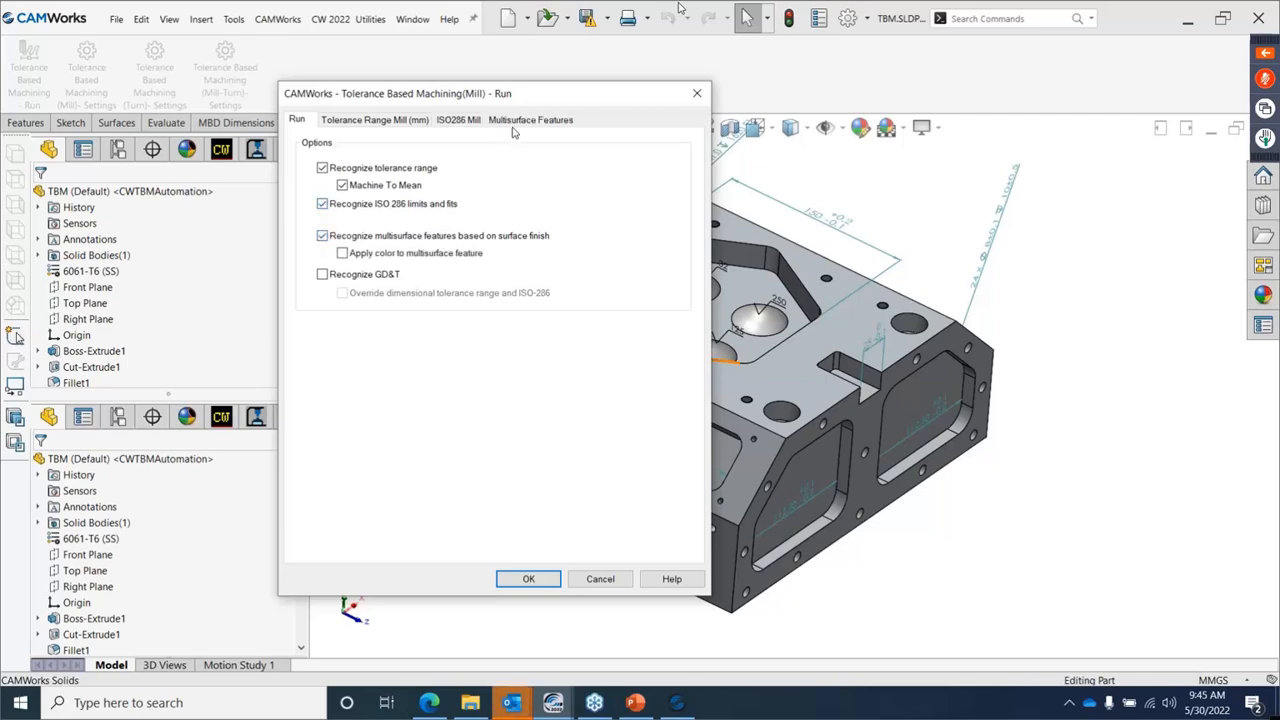
pyautogui.click(343, 254)
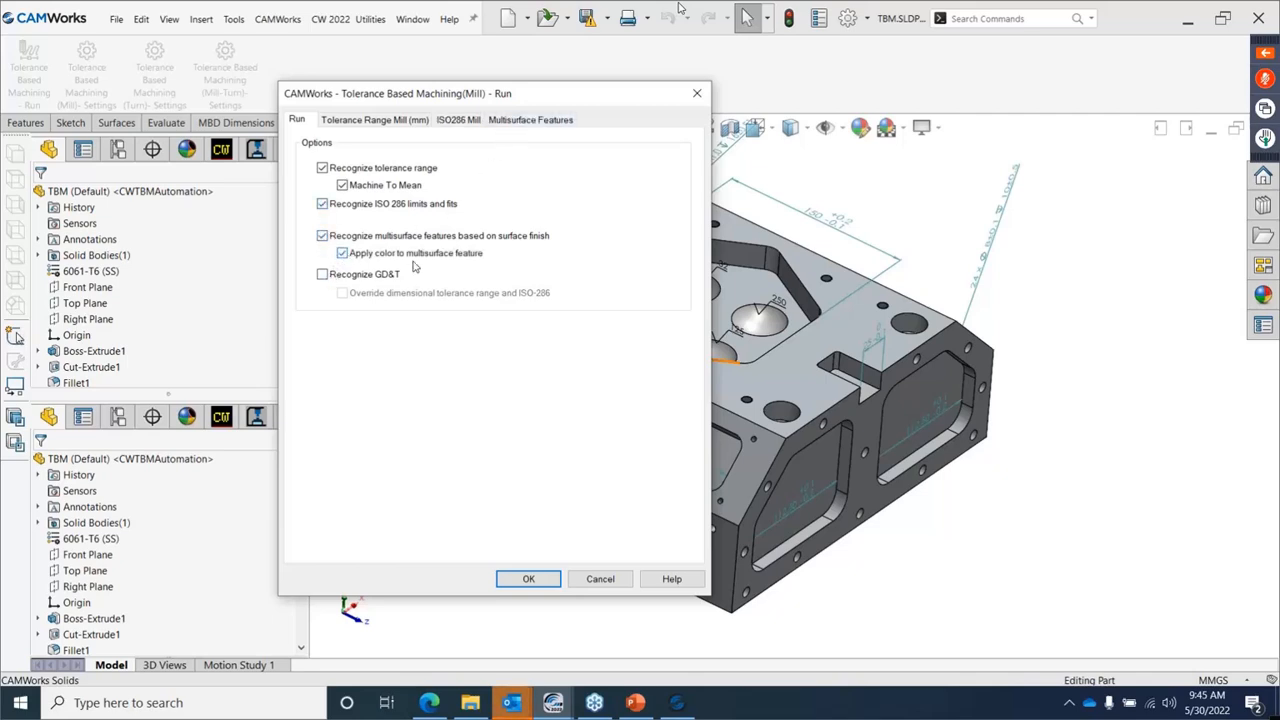
pyautogui.click(323, 275)
pyautogui.click(343, 293)
# Review the strategies assigned to the GD&T tolerance ranges, ISO 286 hole designations and multisurface surface finish ranges.
pyautogui.click(610, 120)
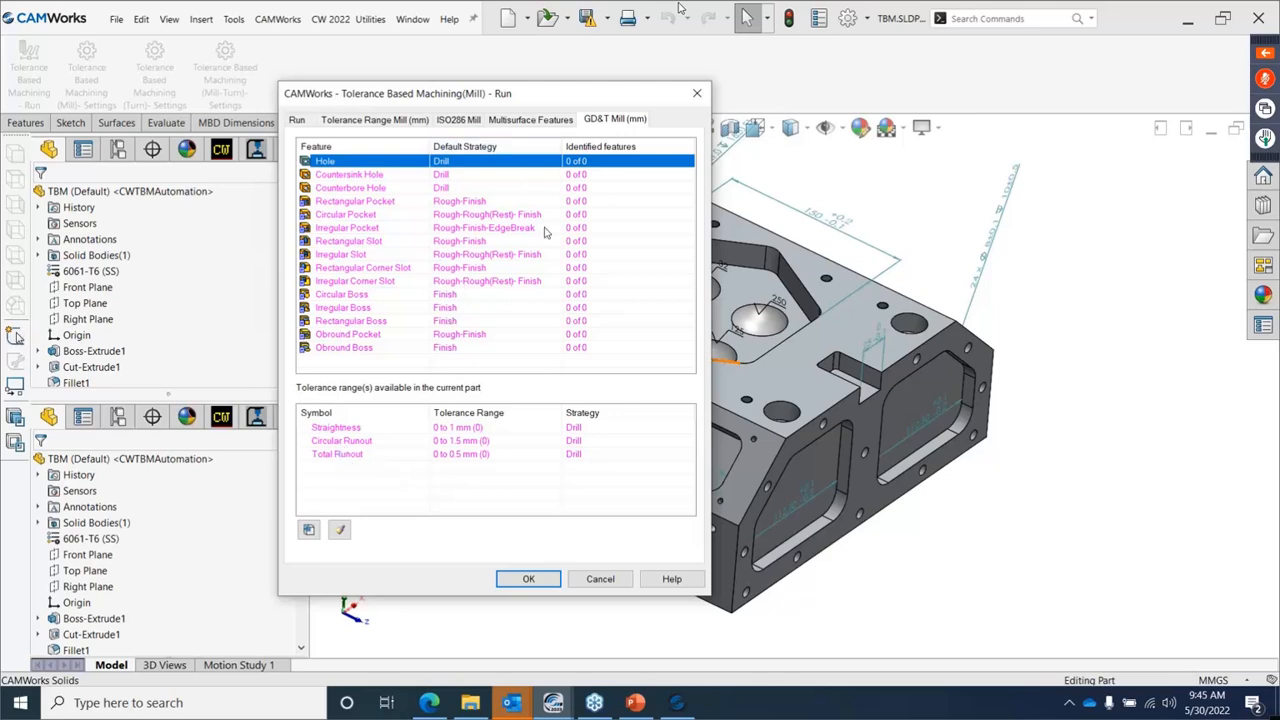
pyautogui.click(463, 122)
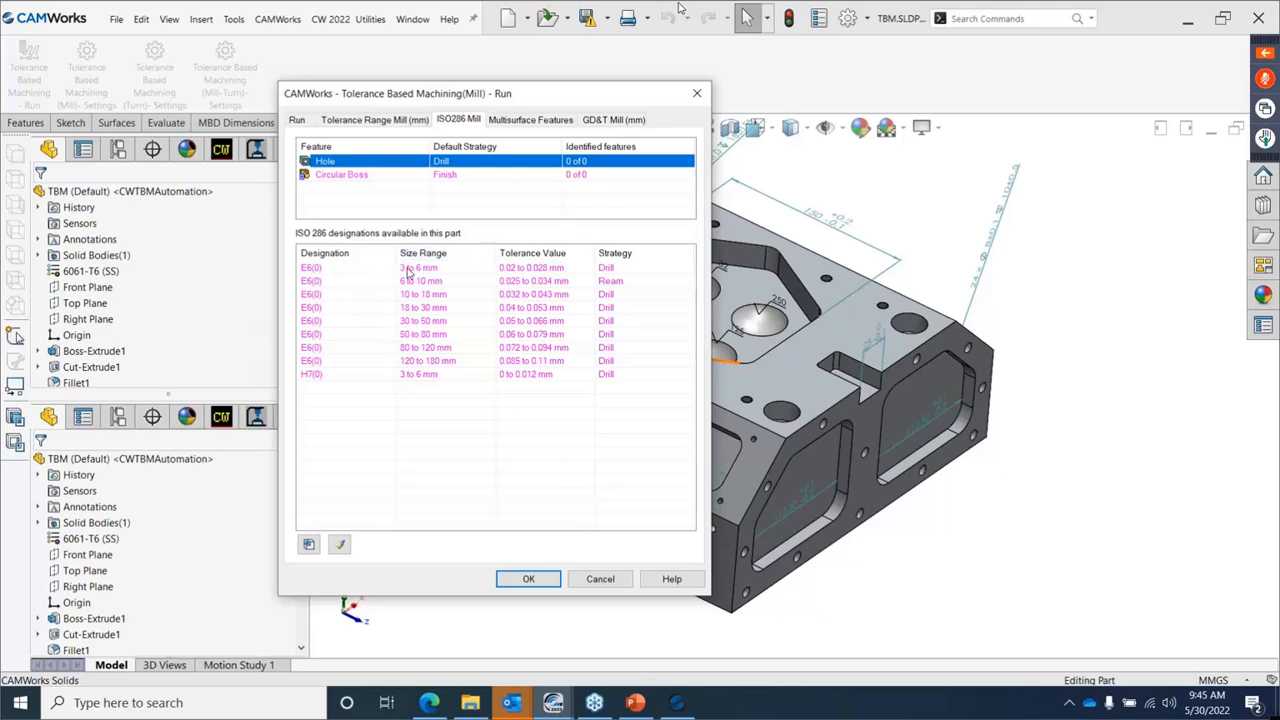
pyautogui.click(357, 273)
pyautogui.click(345, 288)
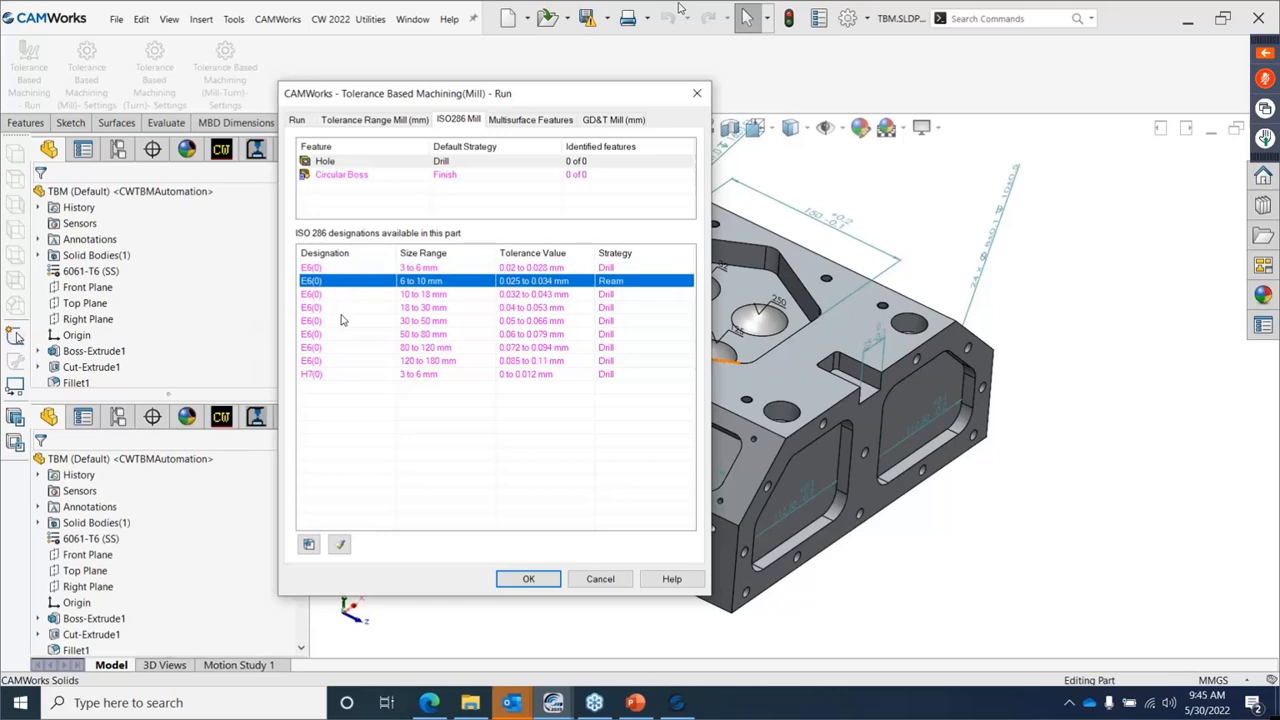
pyautogui.click(345, 318)
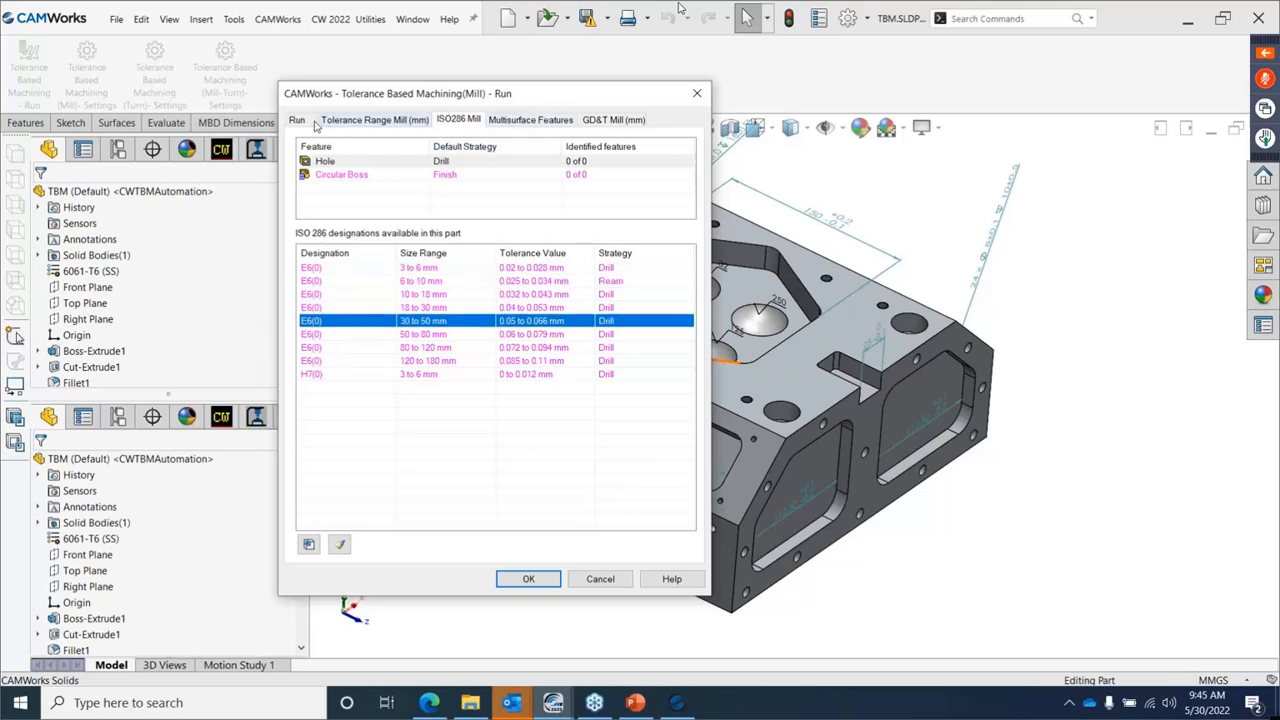
pyautogui.click(502, 124)
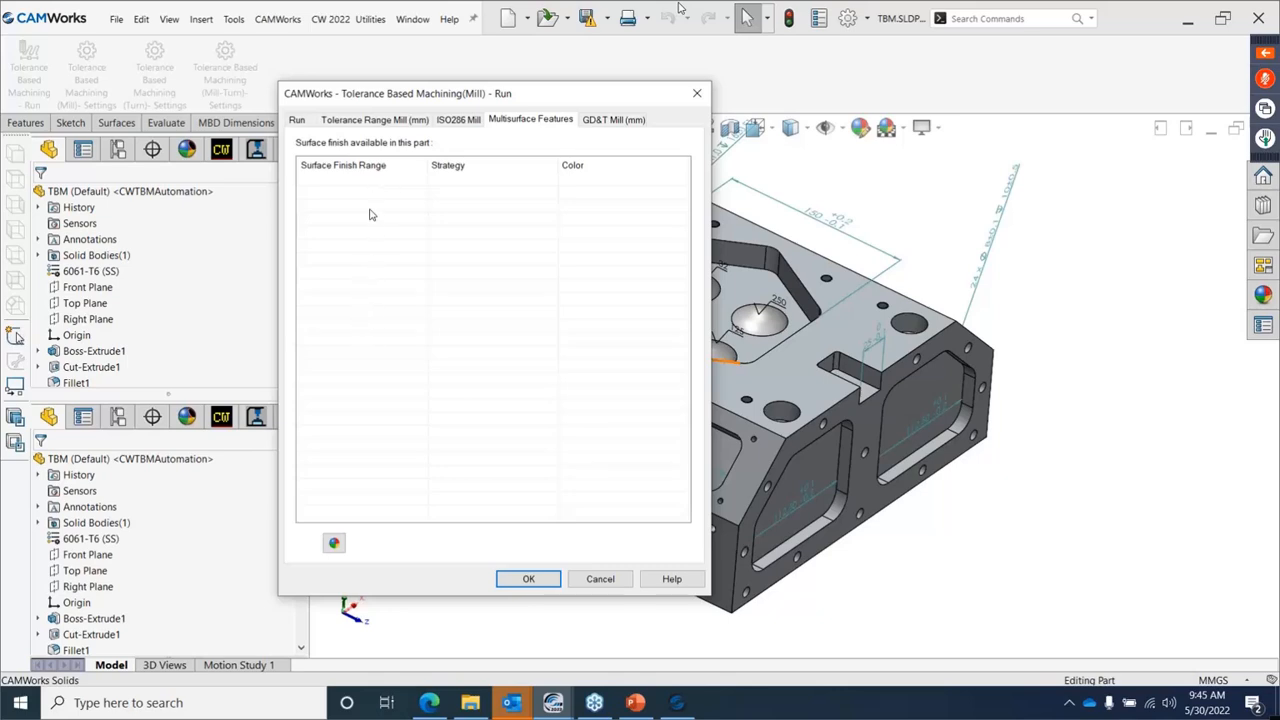
# Review the undersize, nominal and oversize strategies for the 0 to 0.05 mm and 0.05 to 0.25 mm hole tolerance ranges.
pyautogui.click(298, 120)
pyautogui.click(355, 121)
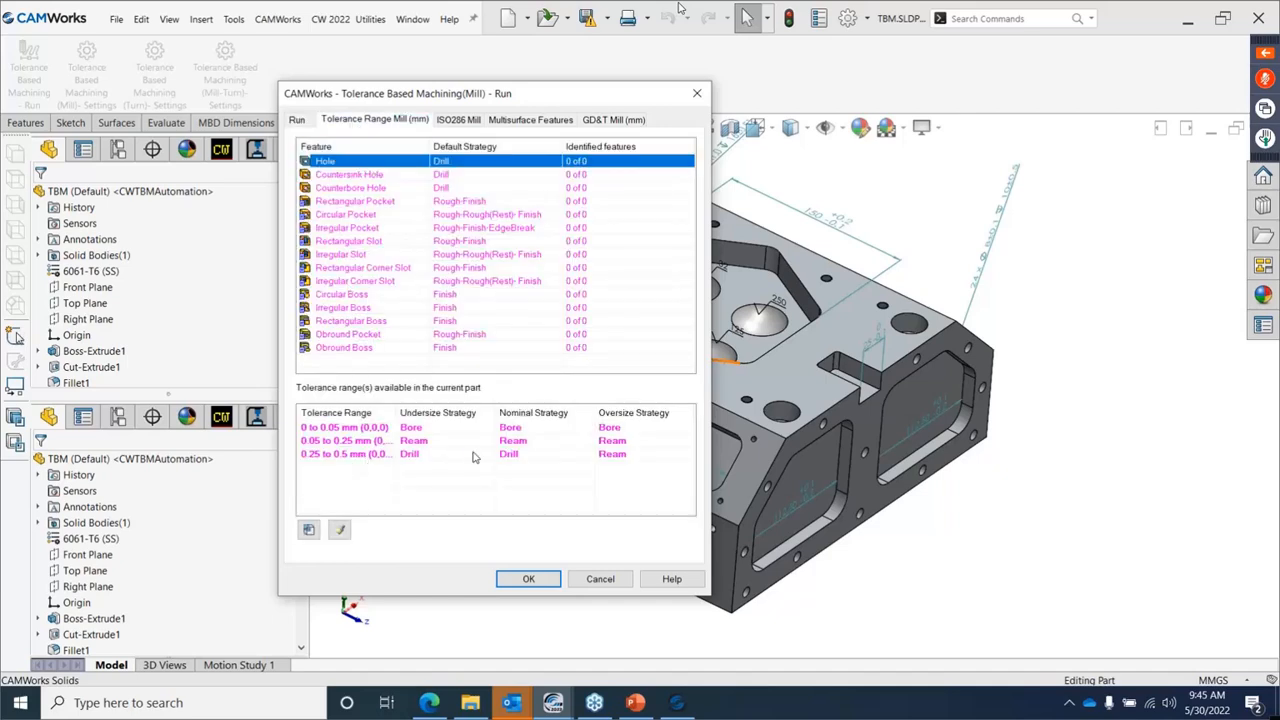
pyautogui.click(340, 428)
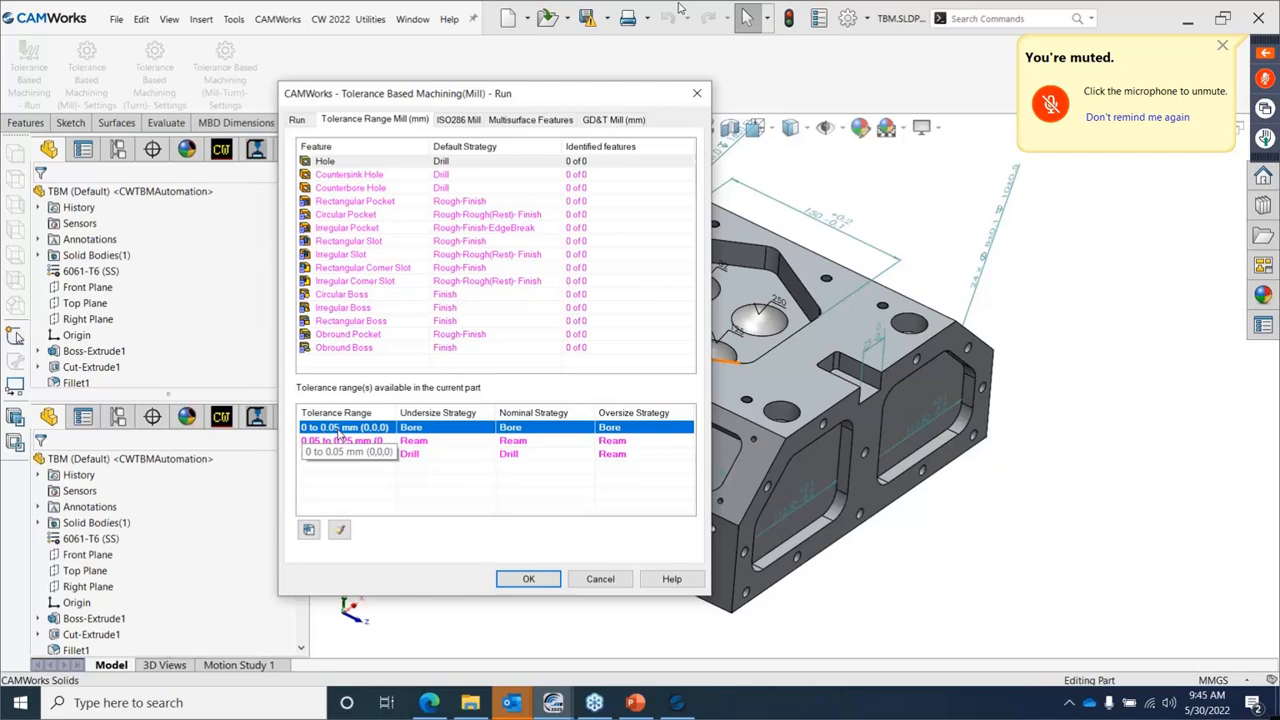
pyautogui.click(618, 431)
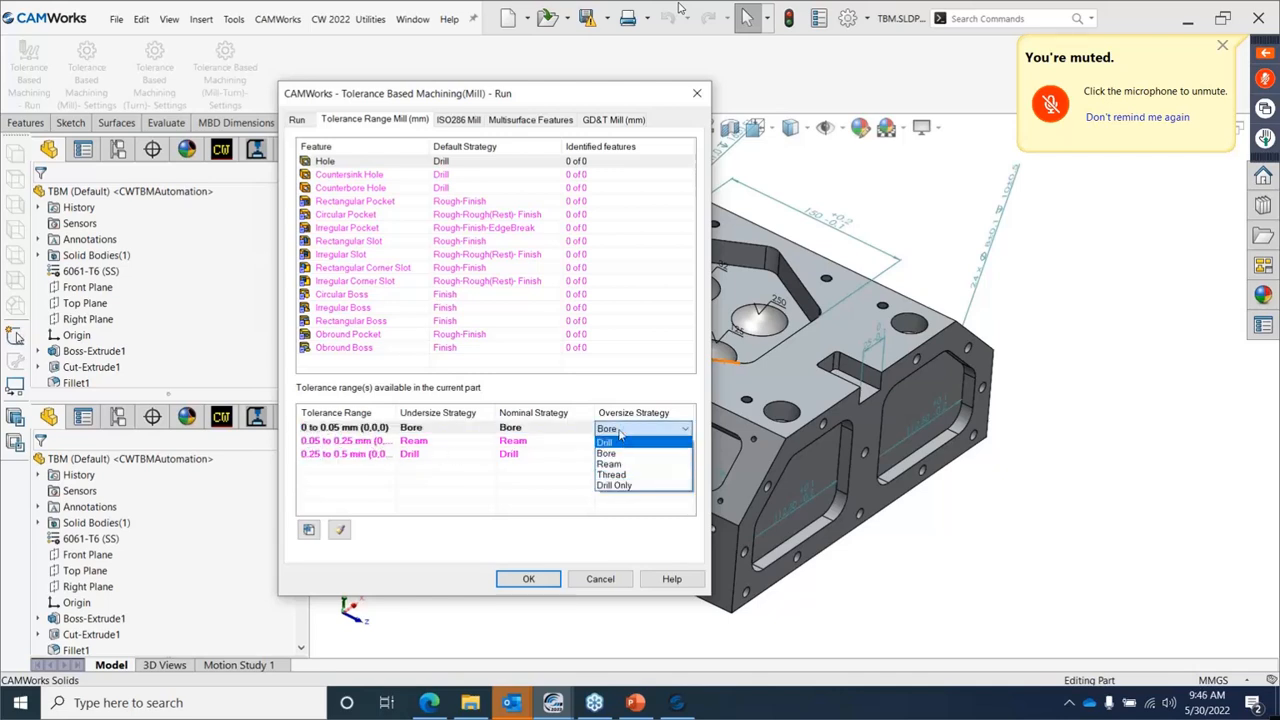
pyautogui.click(612, 453)
pyautogui.click(340, 443)
pyautogui.click(624, 440)
pyautogui.click(356, 473)
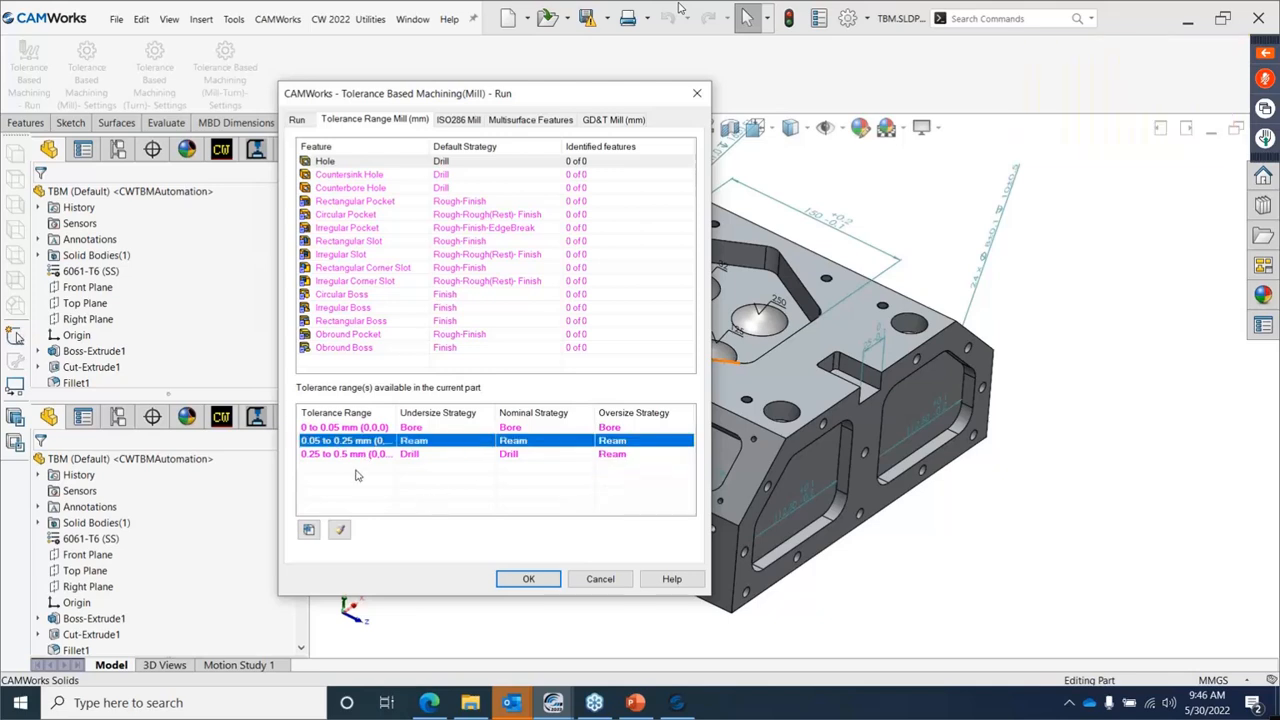
# Try Drill as the oversize strategy for the 0.25 to 0.5 mm hole tolerance range in the run setup, and cancel the run.
pyautogui.click(360, 455)
pyautogui.click(643, 458)
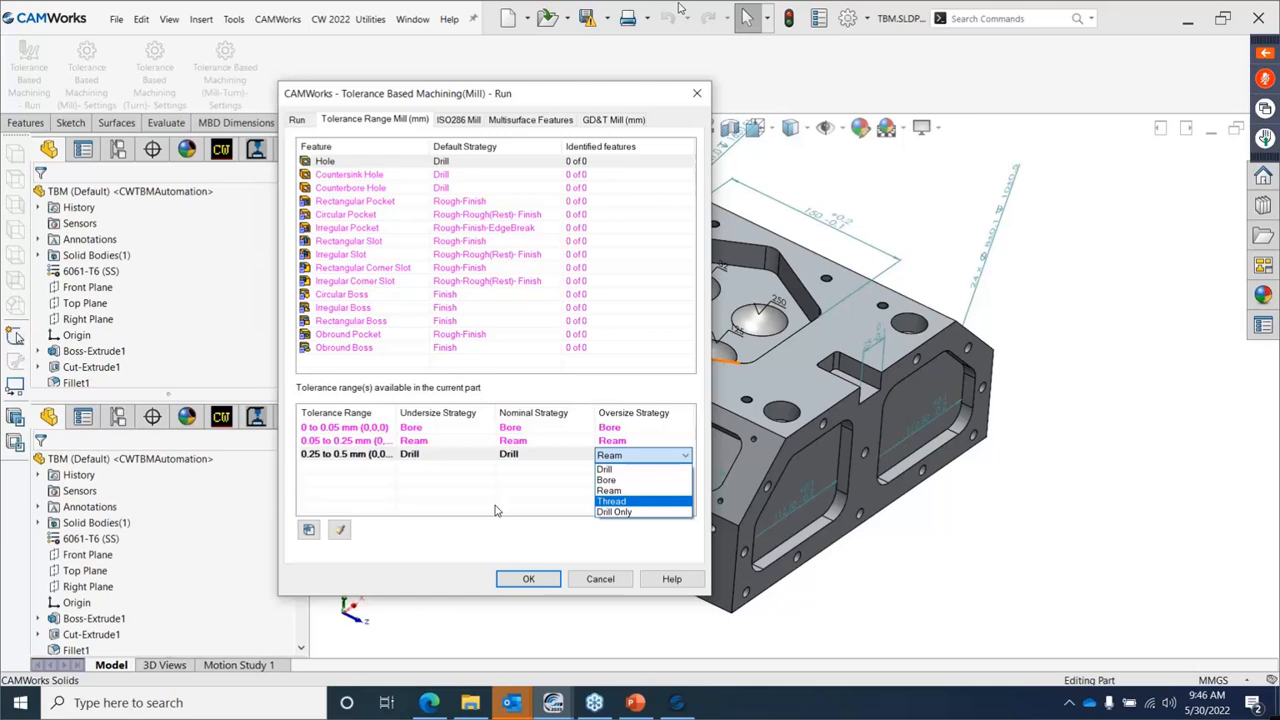
pyautogui.click(503, 512)
pyautogui.click(645, 456)
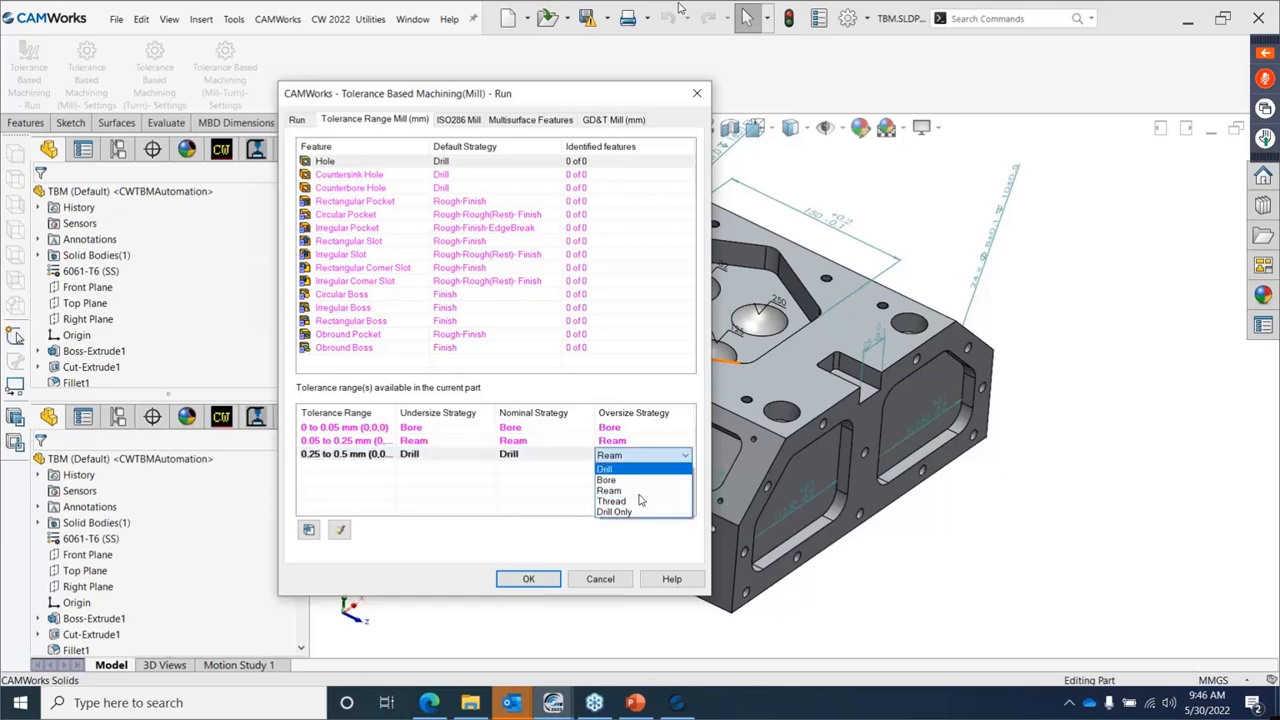
pyautogui.click(613, 470)
pyautogui.click(465, 507)
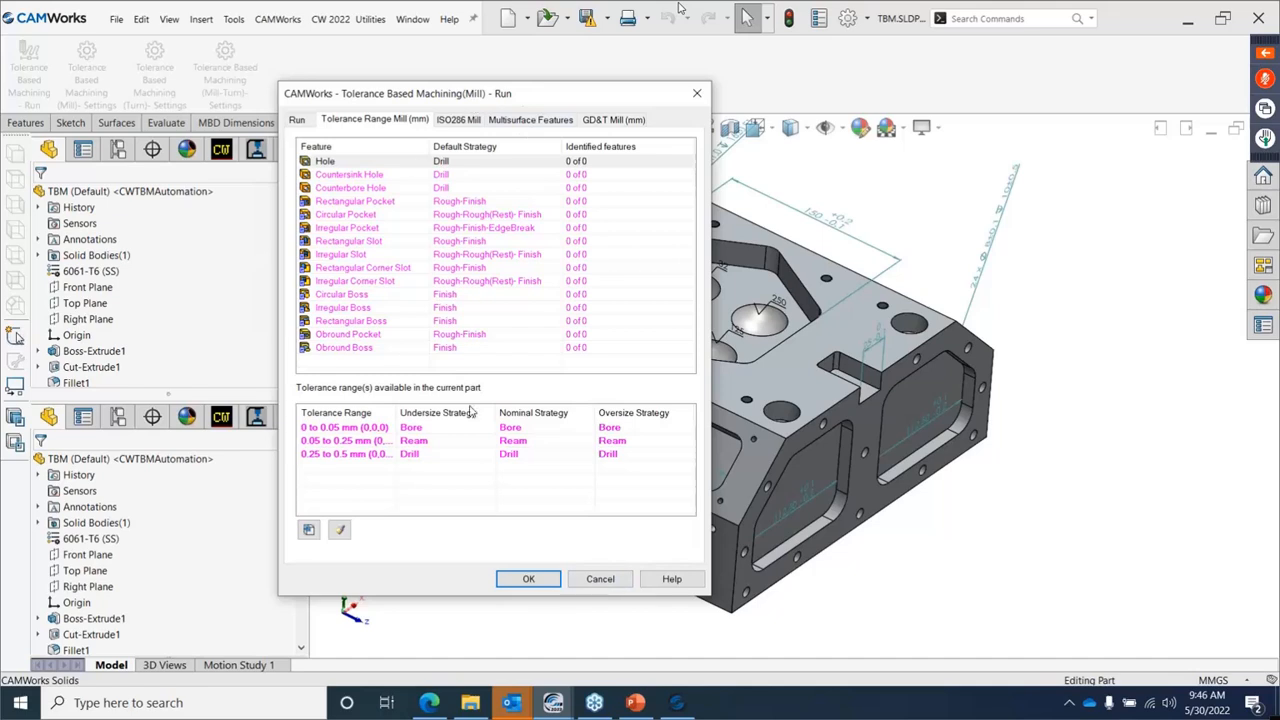
pyautogui.click(599, 580)
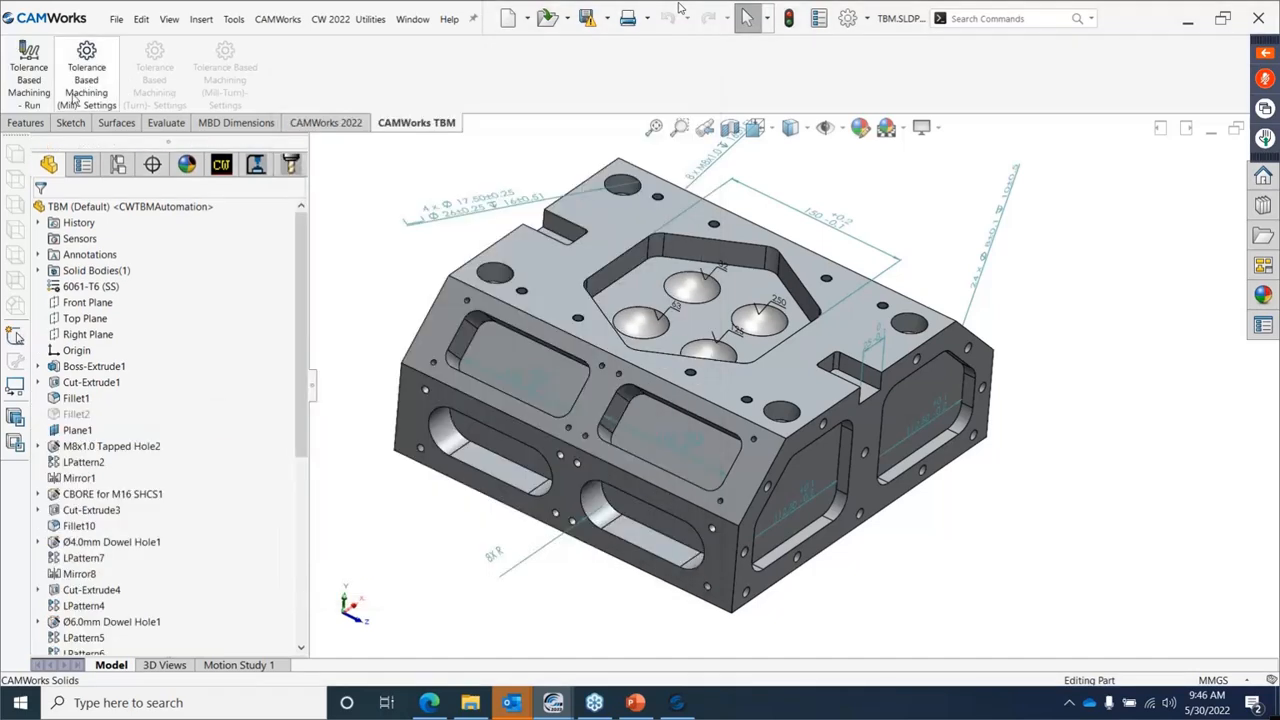
# In the Tolerance Based Machining mill settings, set the hole's oversize strategy for the 0.25 to 0.5 mm range to Drill and confirm.
pyautogui.click(88, 78)
pyautogui.moveTo(614, 112); pyautogui.dragTo(403, 39)
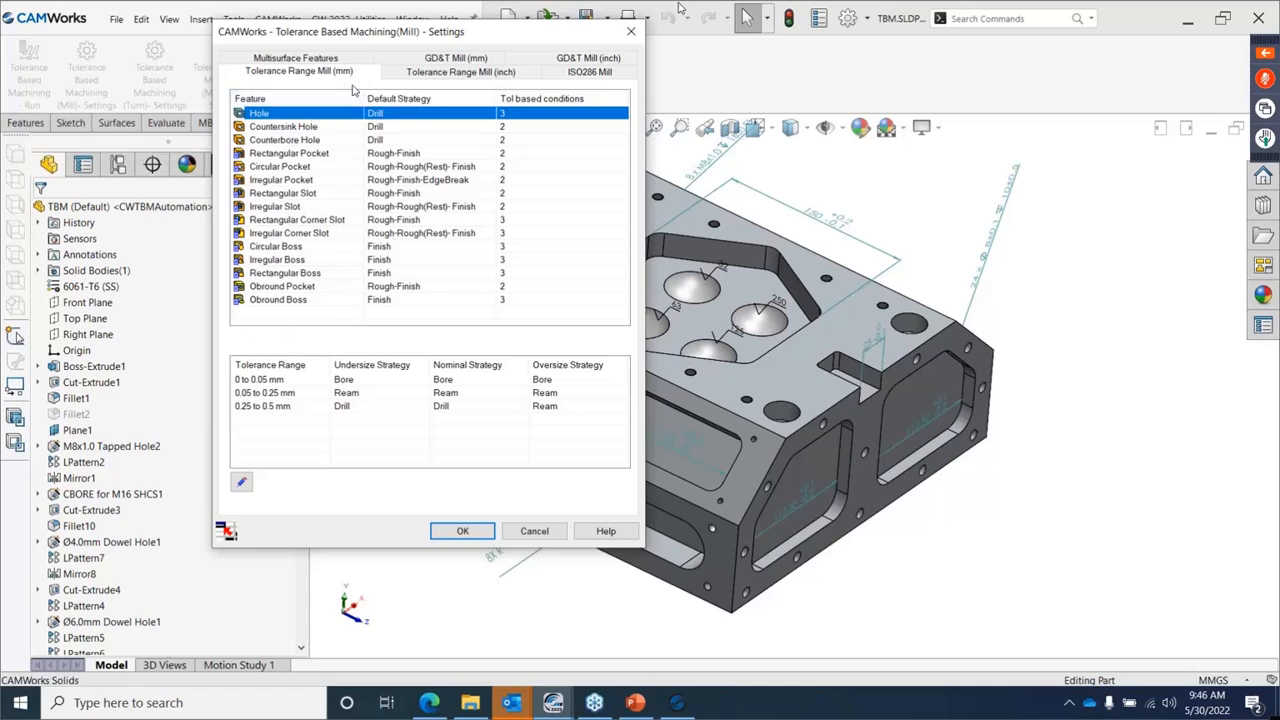
pyautogui.click(547, 408)
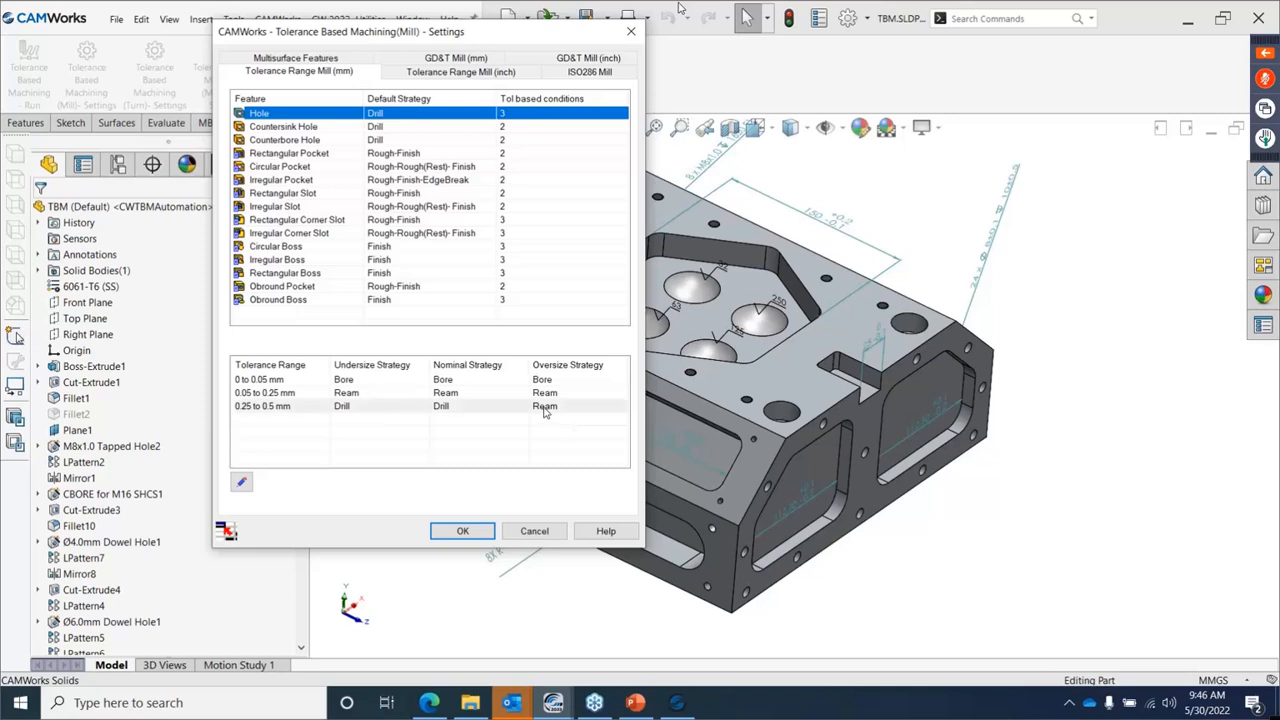
pyautogui.click(549, 422)
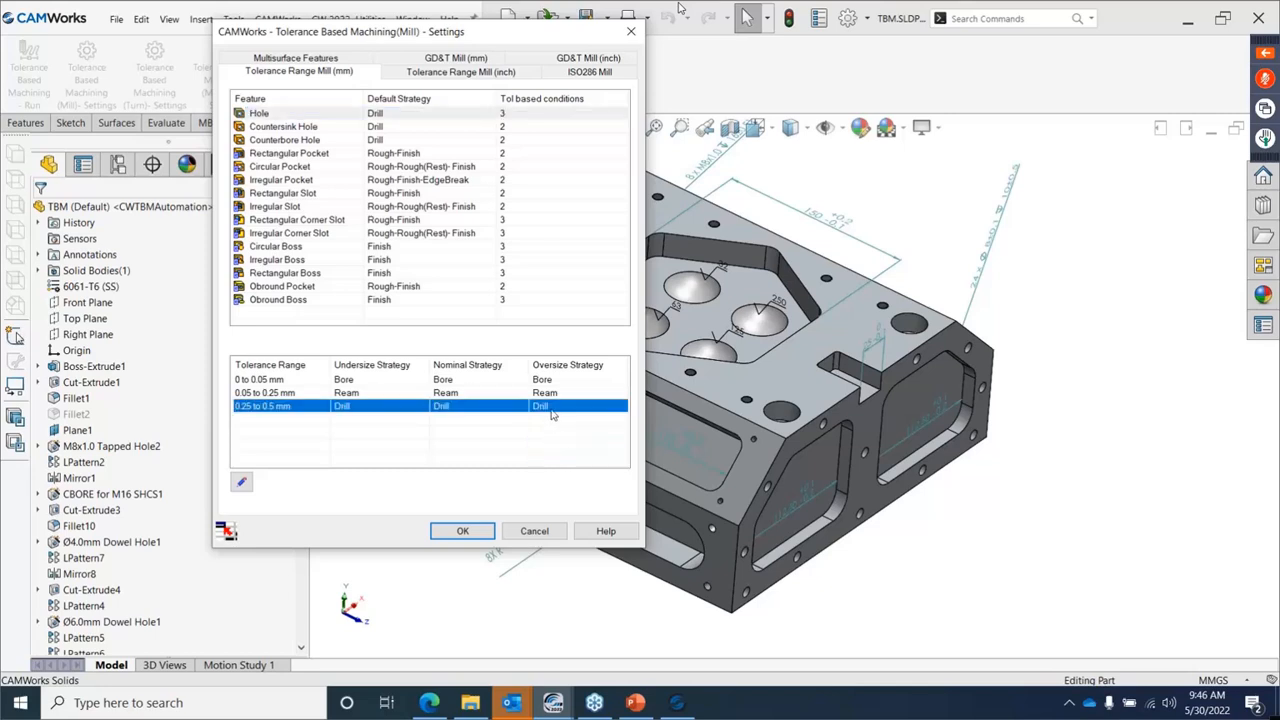
pyautogui.click(463, 533)
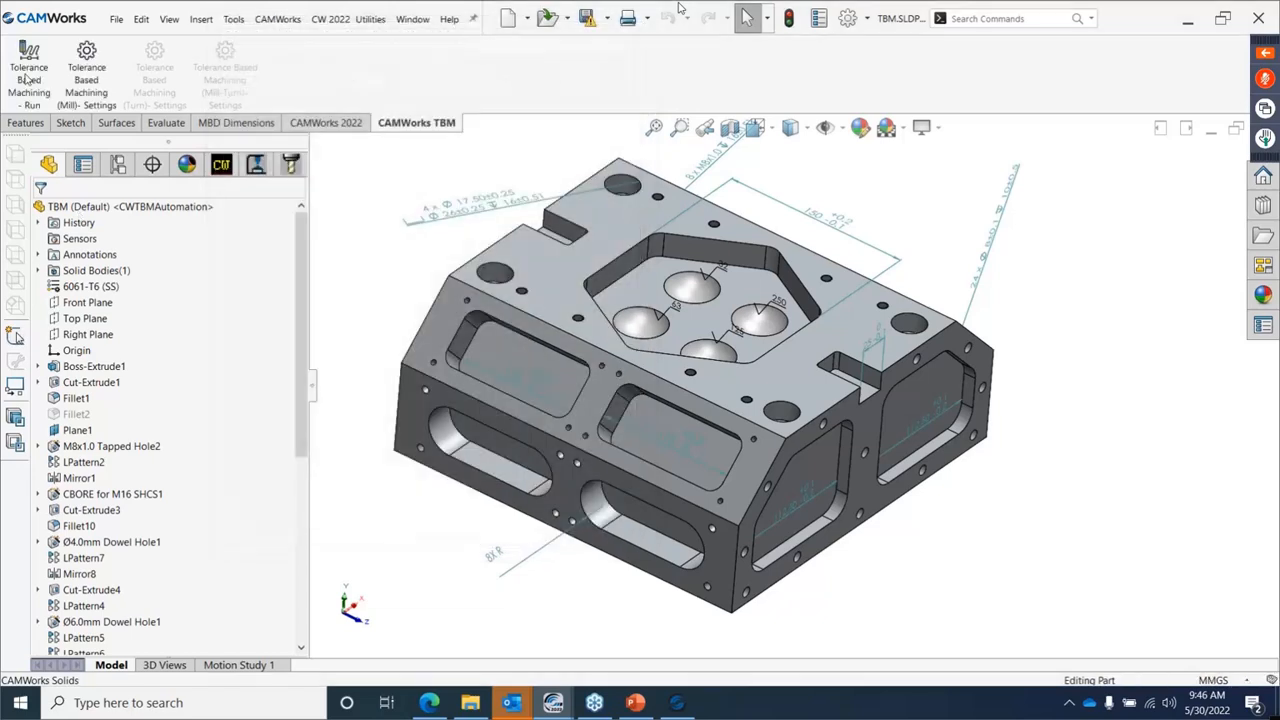
# Open the multisurface feature settings for milling and examine the surface finish symbols on the four rounded surfaces inside the central pocket.
pyautogui.click(97, 80)
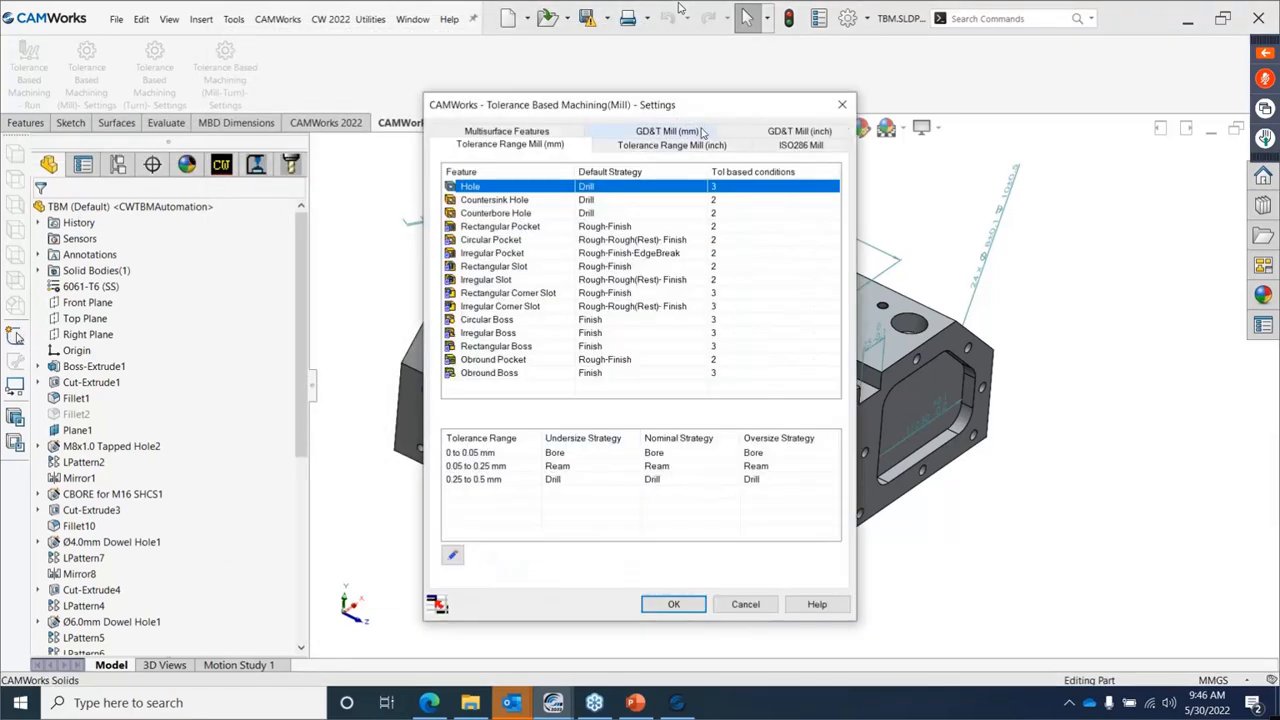
pyautogui.moveTo(698, 113); pyautogui.dragTo(507, 73)
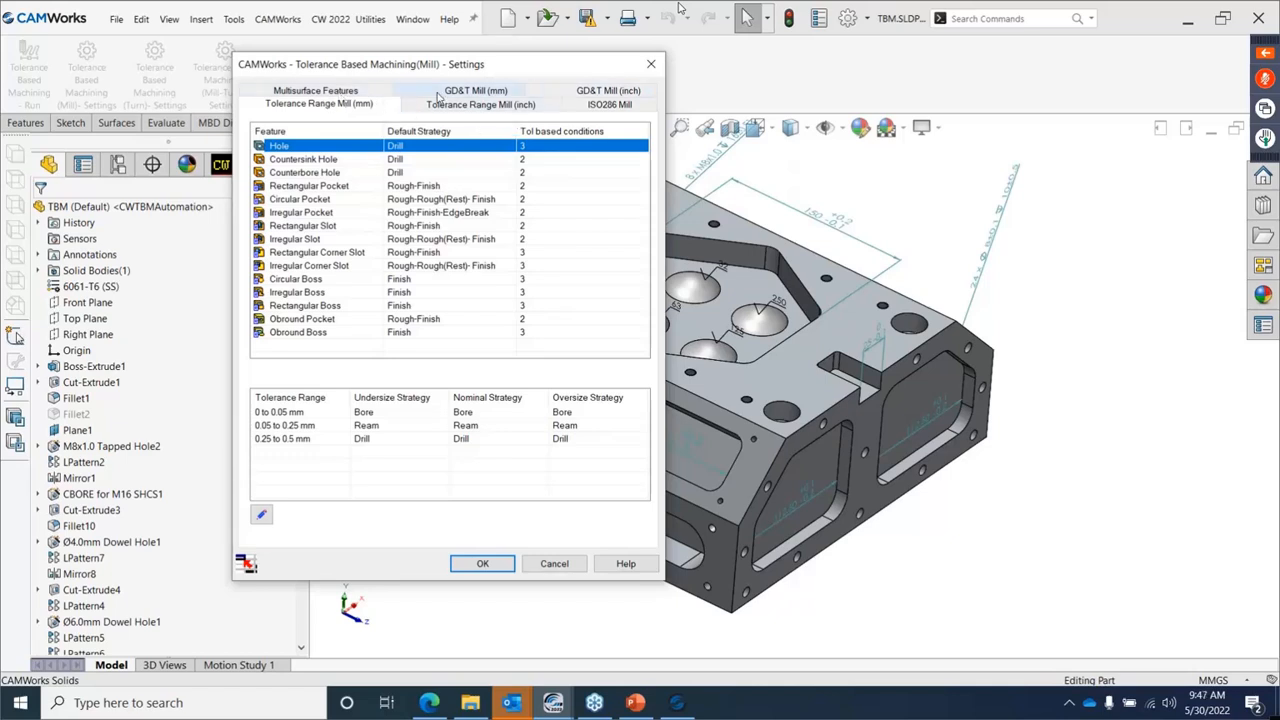
pyautogui.click(336, 90)
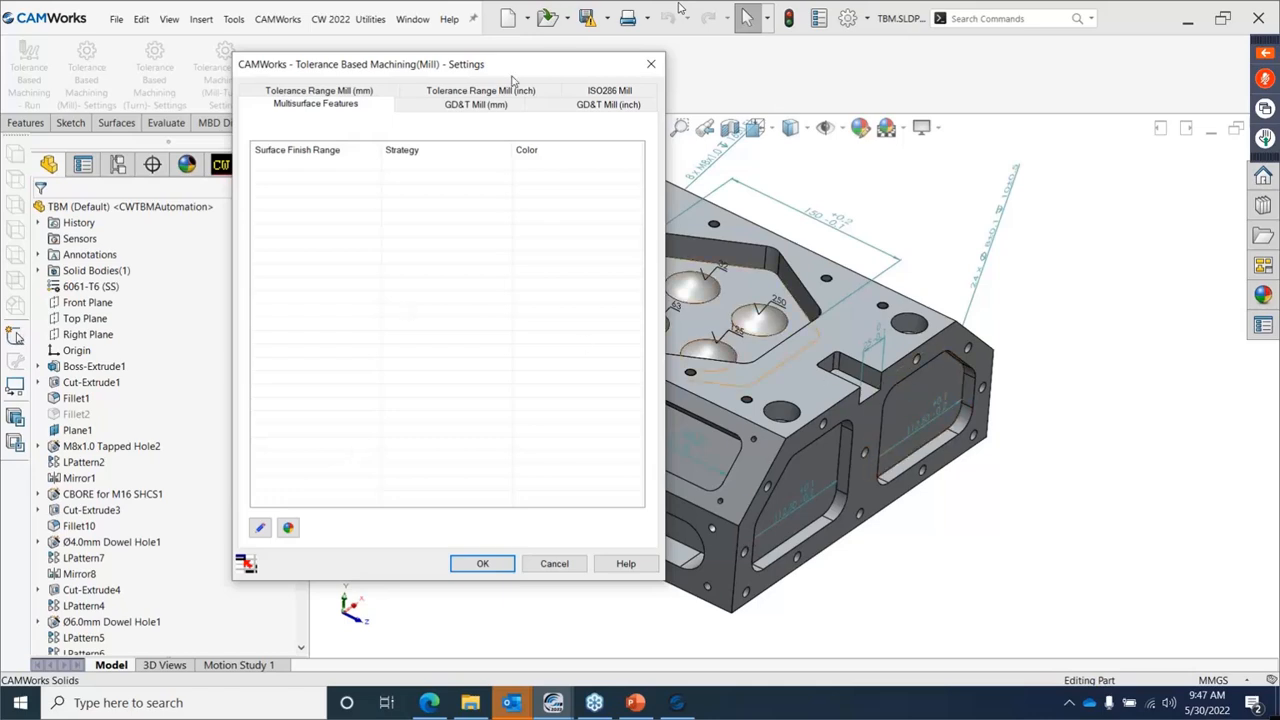
pyautogui.moveTo(495, 60); pyautogui.dragTo(358, 16)
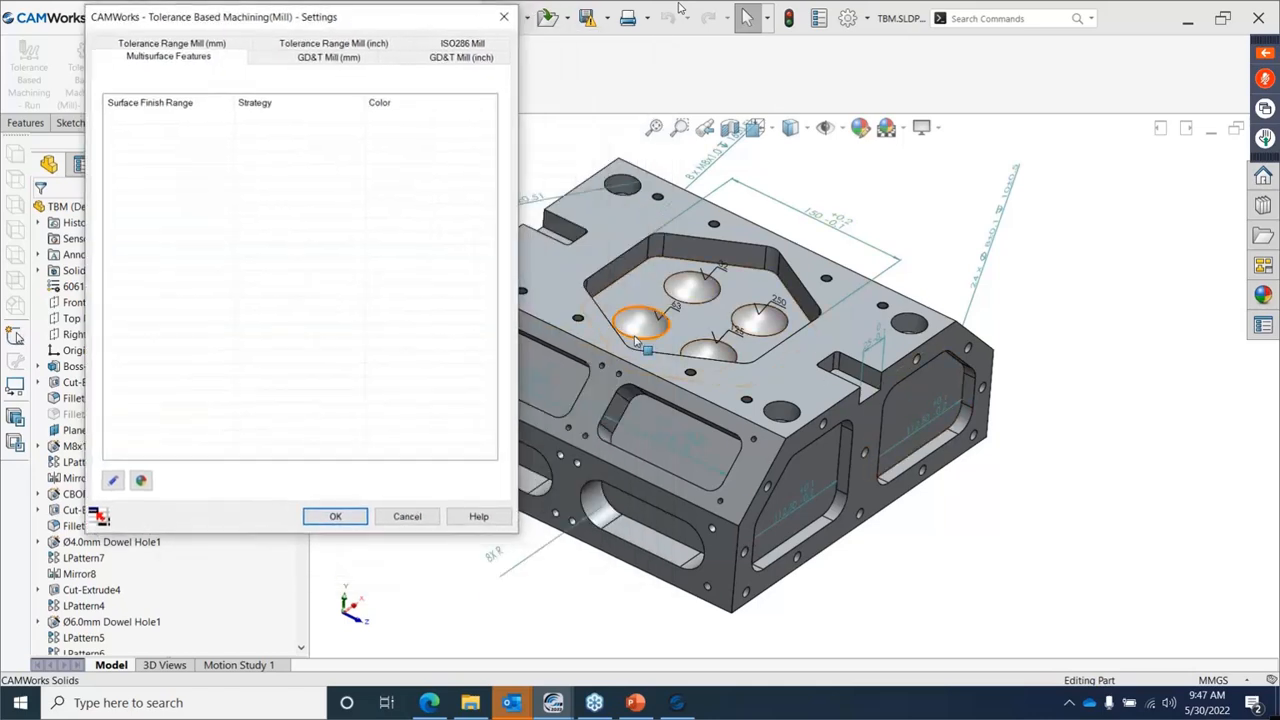
pyautogui.scroll(-5, 720, 310)
pyautogui.scroll(5, 720, 310)
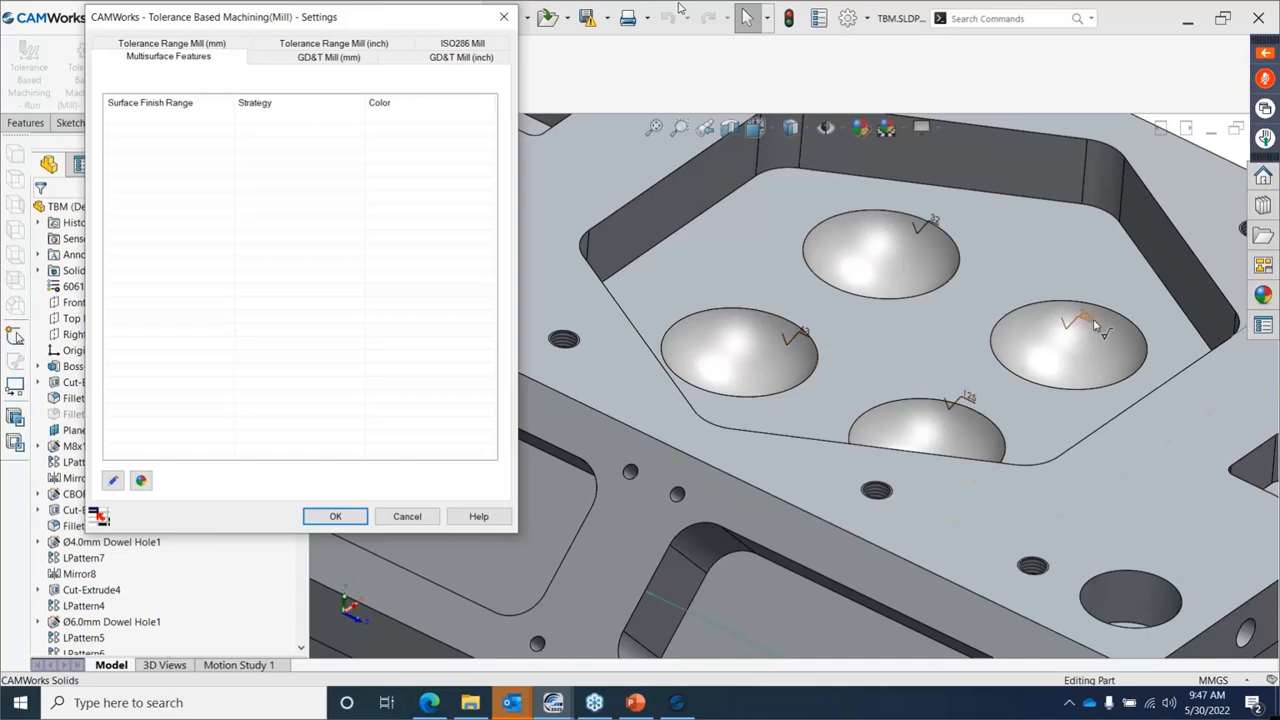
pyautogui.scroll(2, 1022, 372)
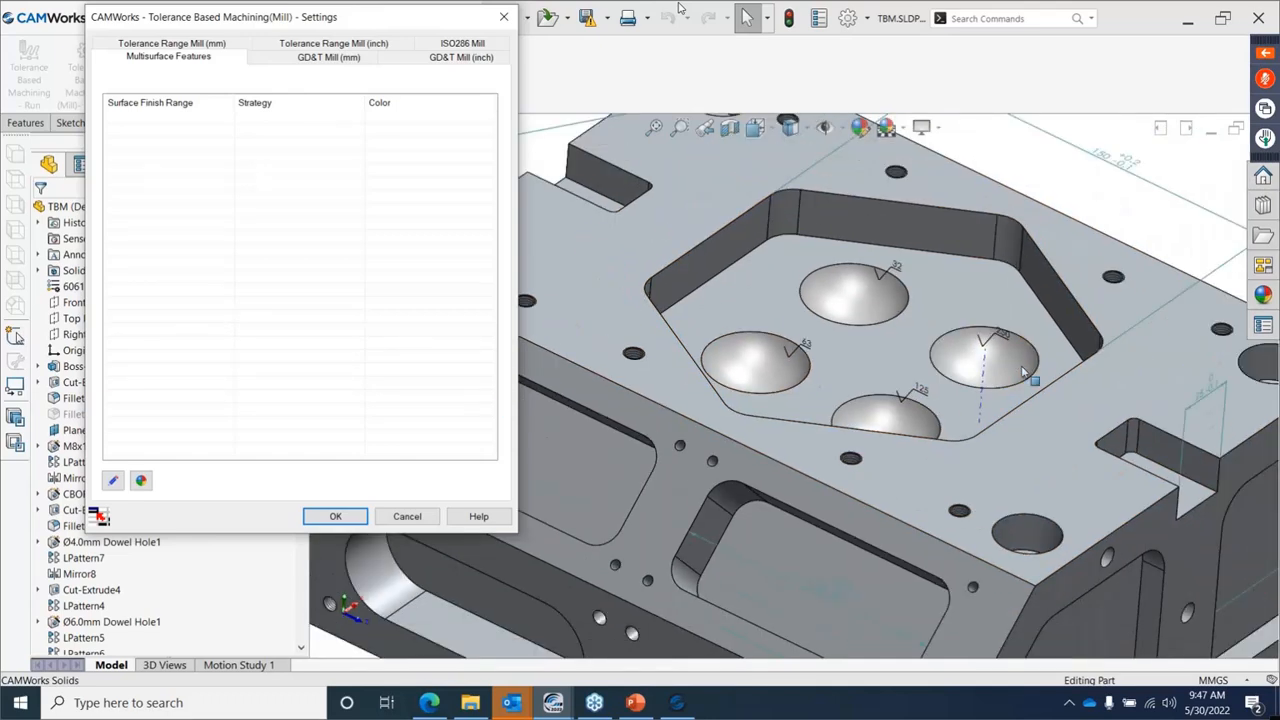
pyautogui.scroll(-2, 1022, 372)
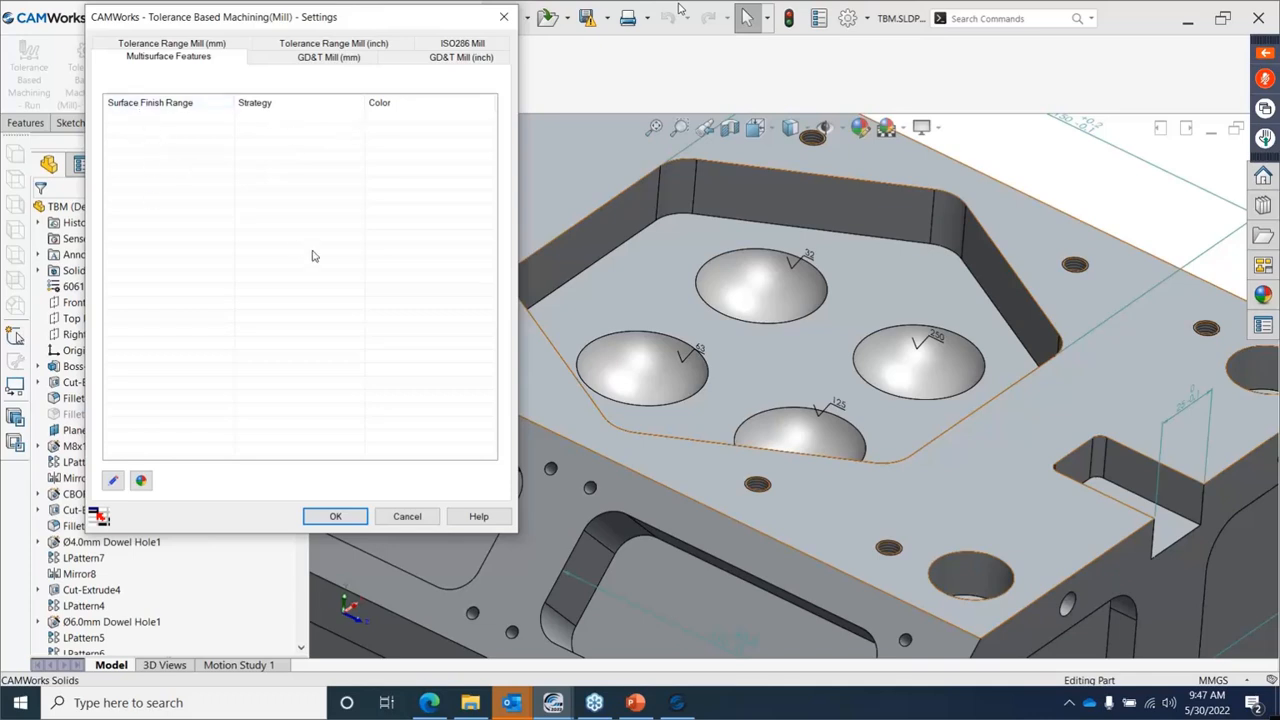
# Edit the multisurface surface finish ranges and add the limits 10 and 50.
pyautogui.click(112, 480)
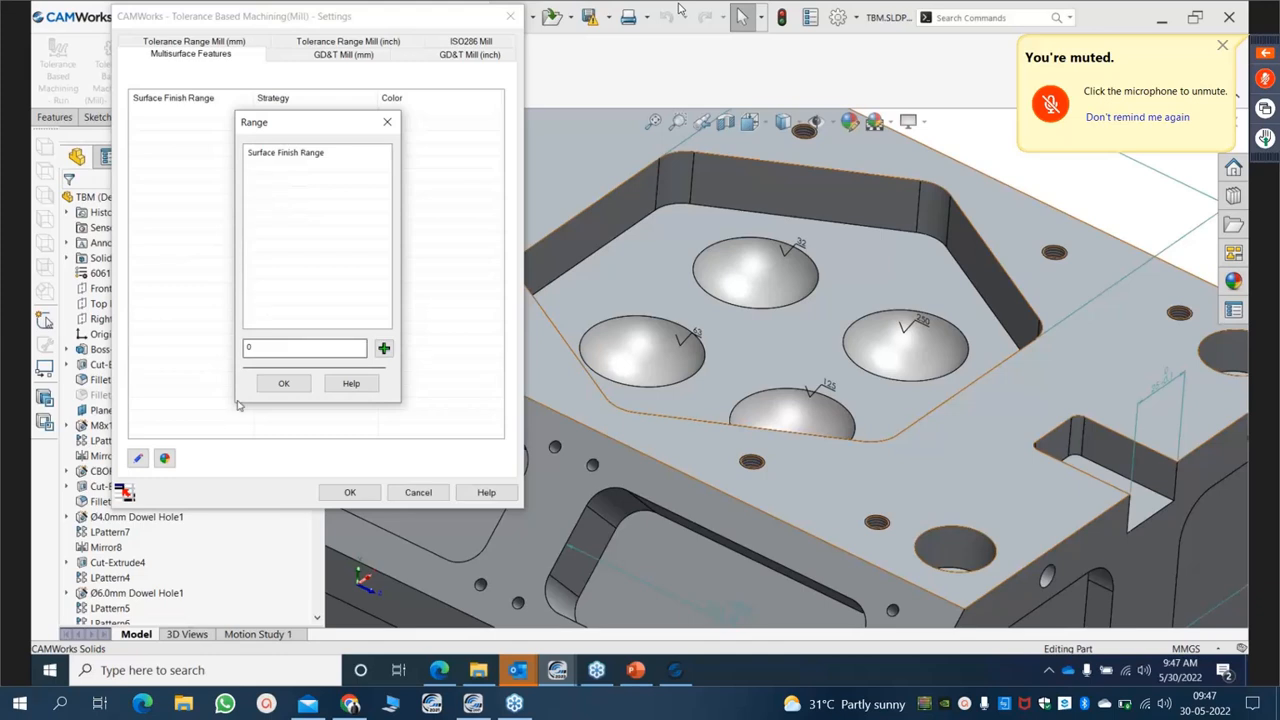
pyautogui.doubleClick(254, 347)
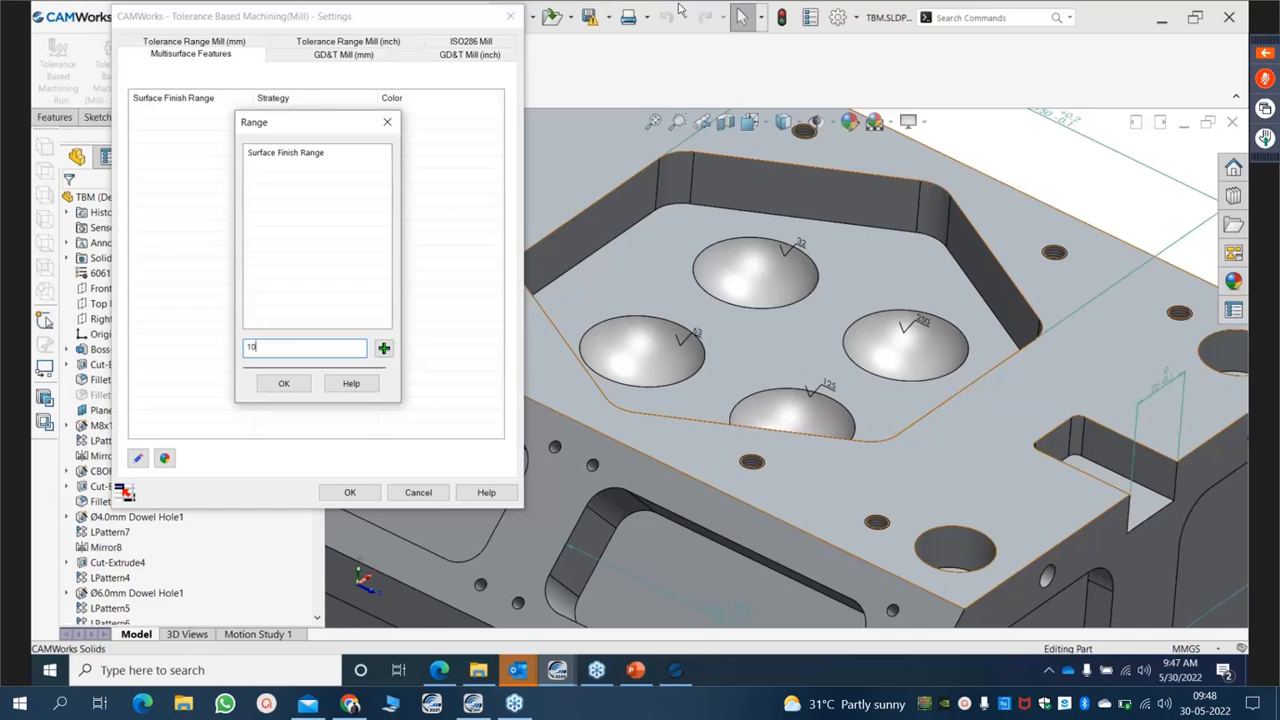
pyautogui.write('10')
pyautogui.click(383, 348)
pyautogui.moveTo(256, 347); pyautogui.dragTo(239, 350)
pyautogui.write('5')
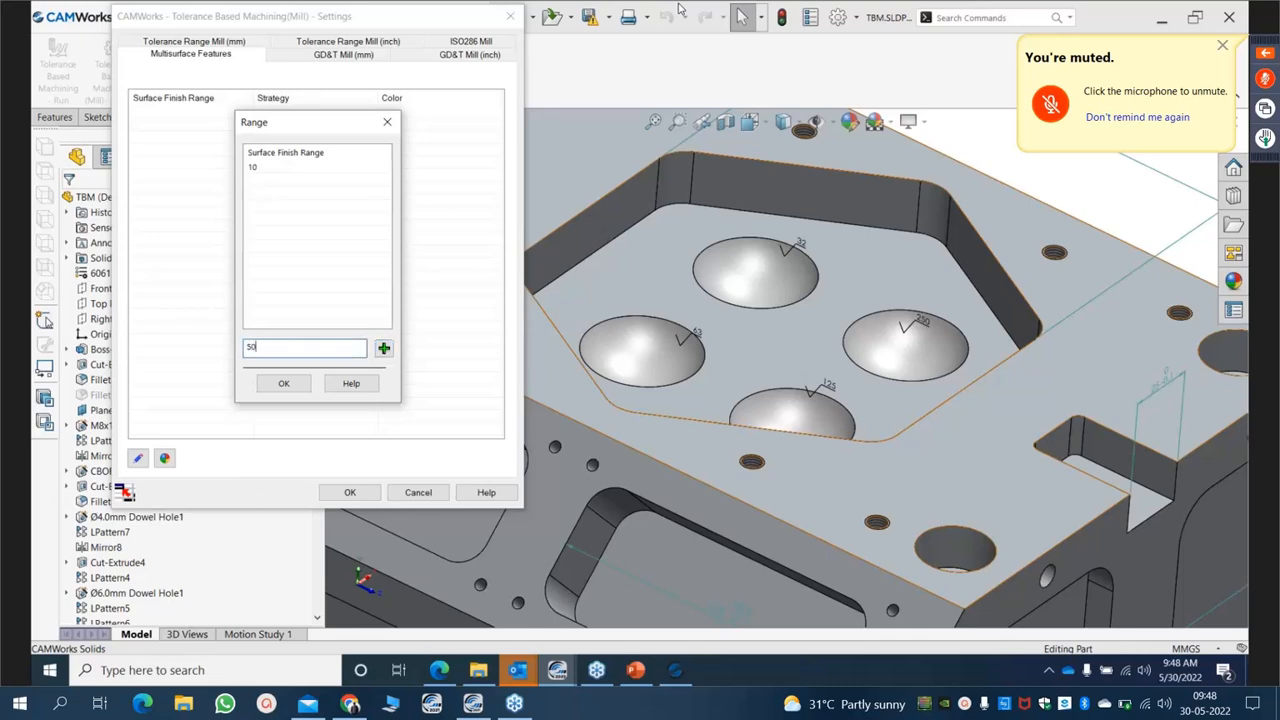
pyautogui.click(383, 348)
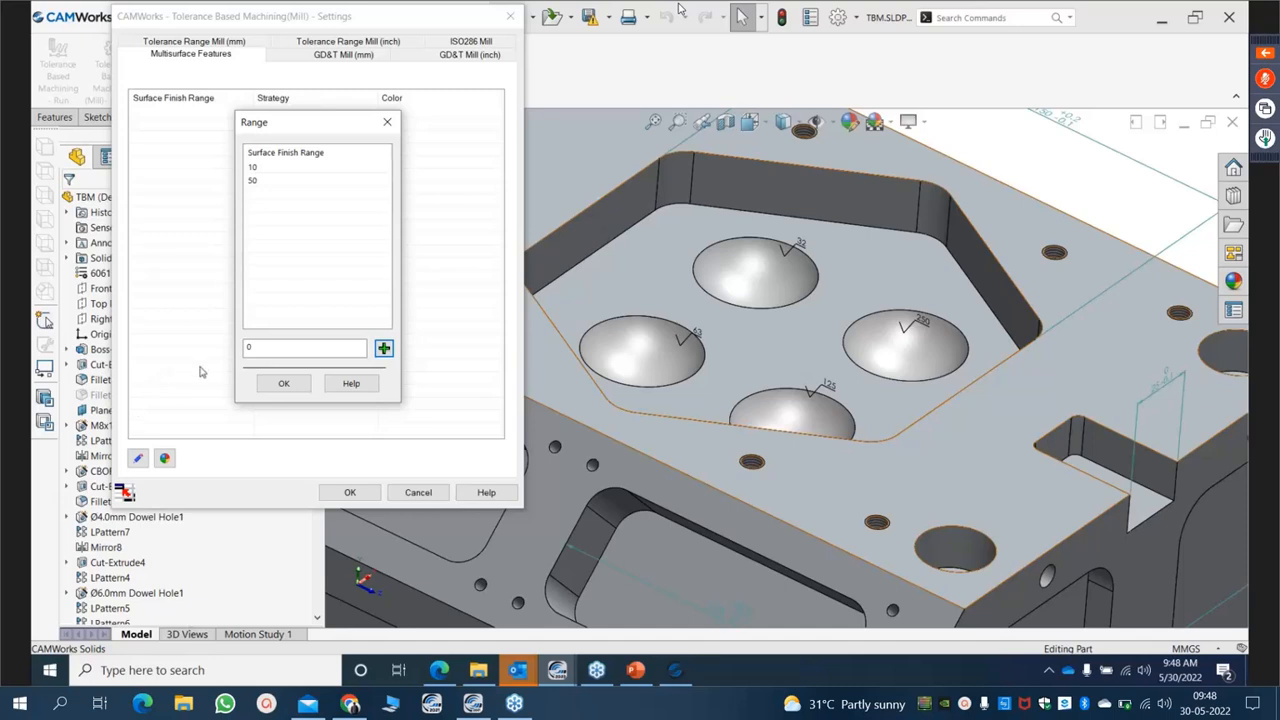
# Add the limits 80 and 100 to the surface finish range list.
pyautogui.doubleClick(246, 347)
pyautogui.click(383, 347)
pyautogui.moveTo(254, 346); pyautogui.dragTo(235, 346)
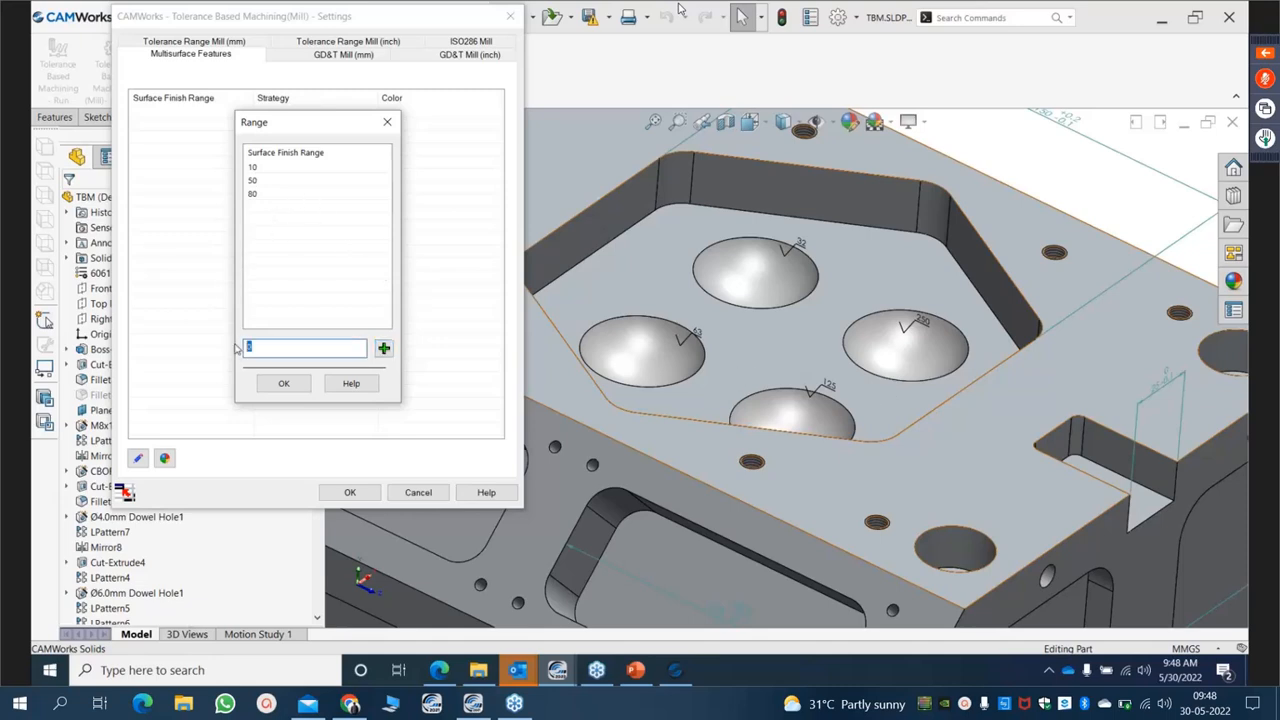
pyautogui.write('100')
pyautogui.click(383, 350)
# Add the limits 150 and 250 to the surface finish range list and apply the ranges.
pyautogui.moveTo(265, 346); pyautogui.dragTo(208, 348)
pyautogui.write('150')
pyautogui.click(383, 348)
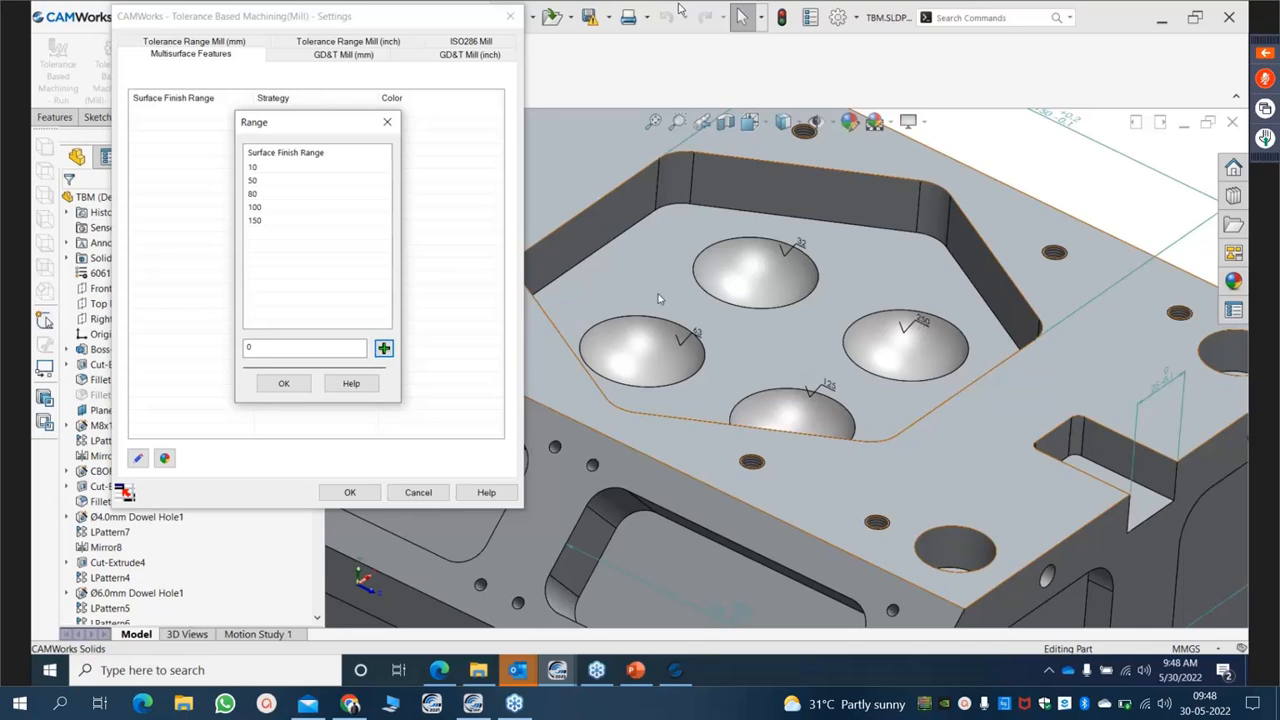
pyautogui.moveTo(260, 347); pyautogui.dragTo(238, 350)
pyautogui.write('25')
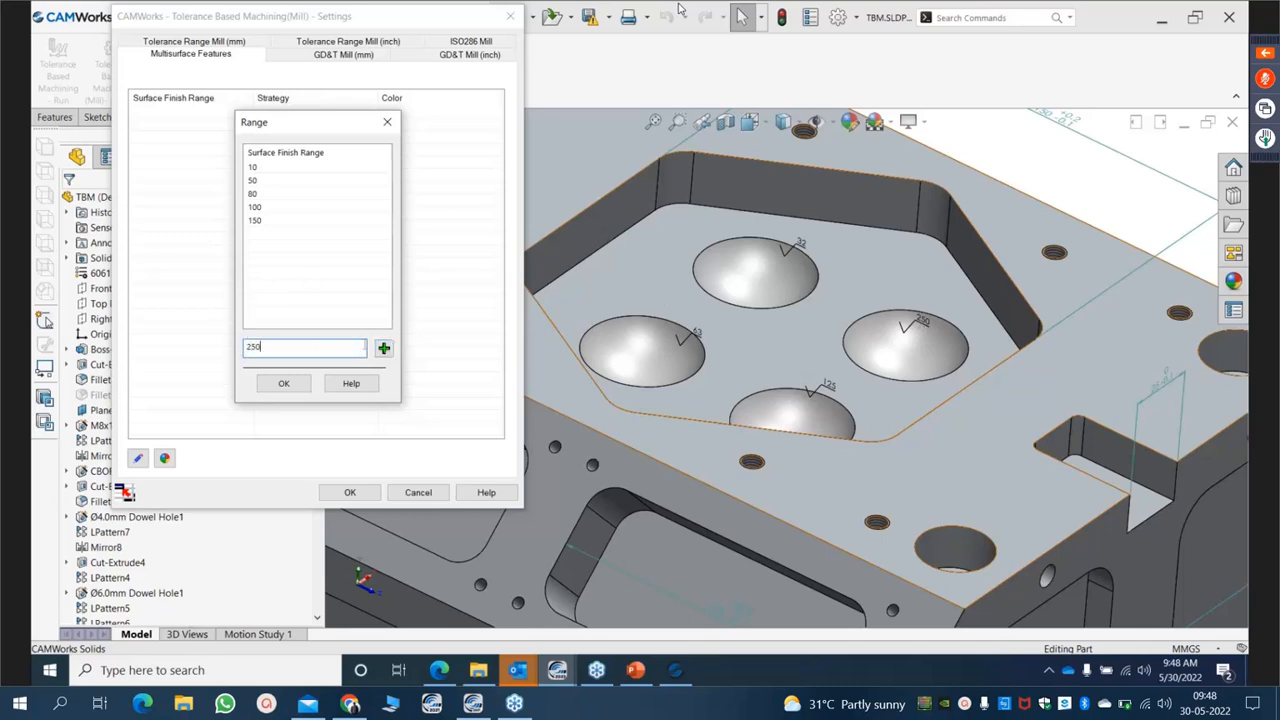
pyautogui.click(384, 348)
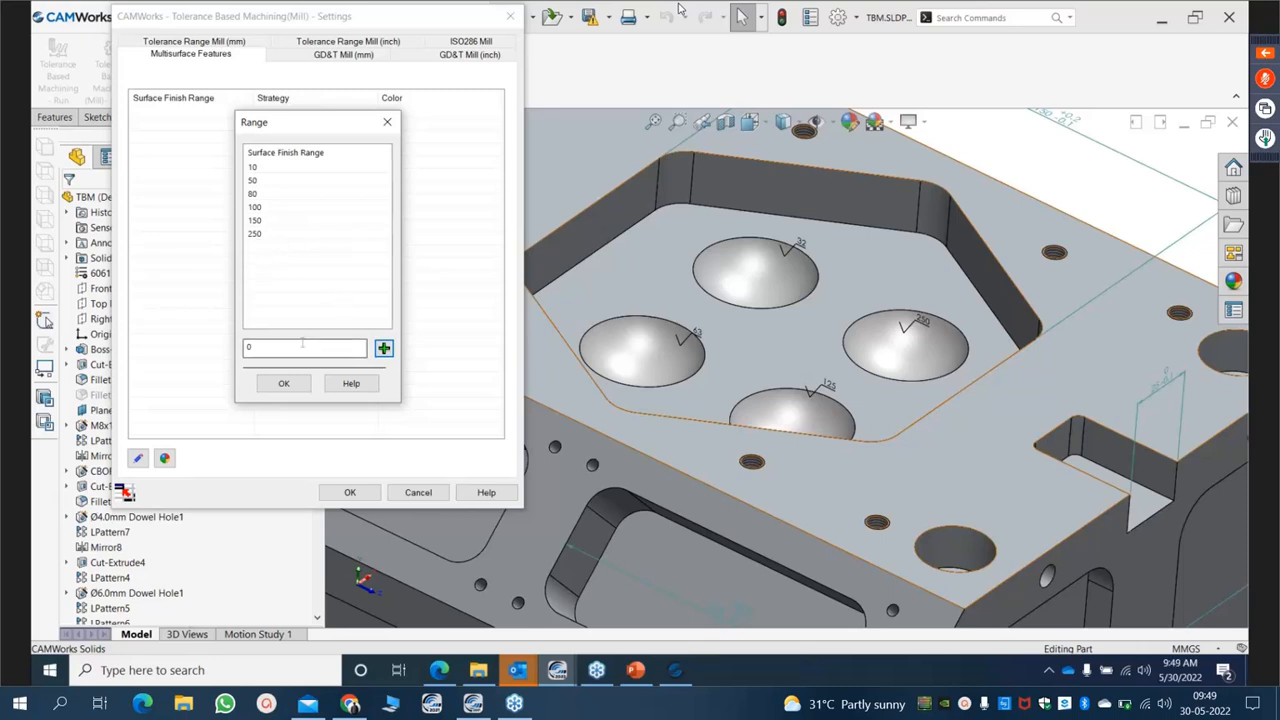
pyautogui.click(305, 384)
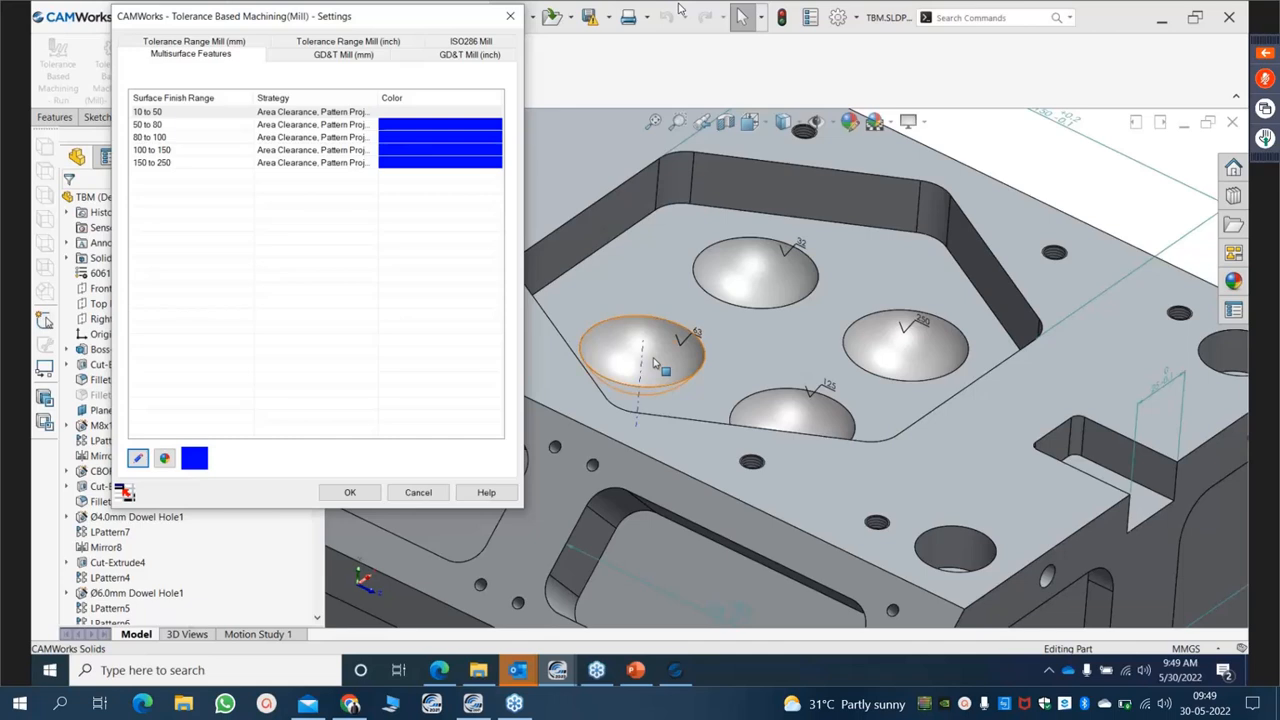
# Review the surface finish range limits and the strategies available for the 80 to 100 range.
pyautogui.click(140, 137)
pyautogui.click(140, 138)
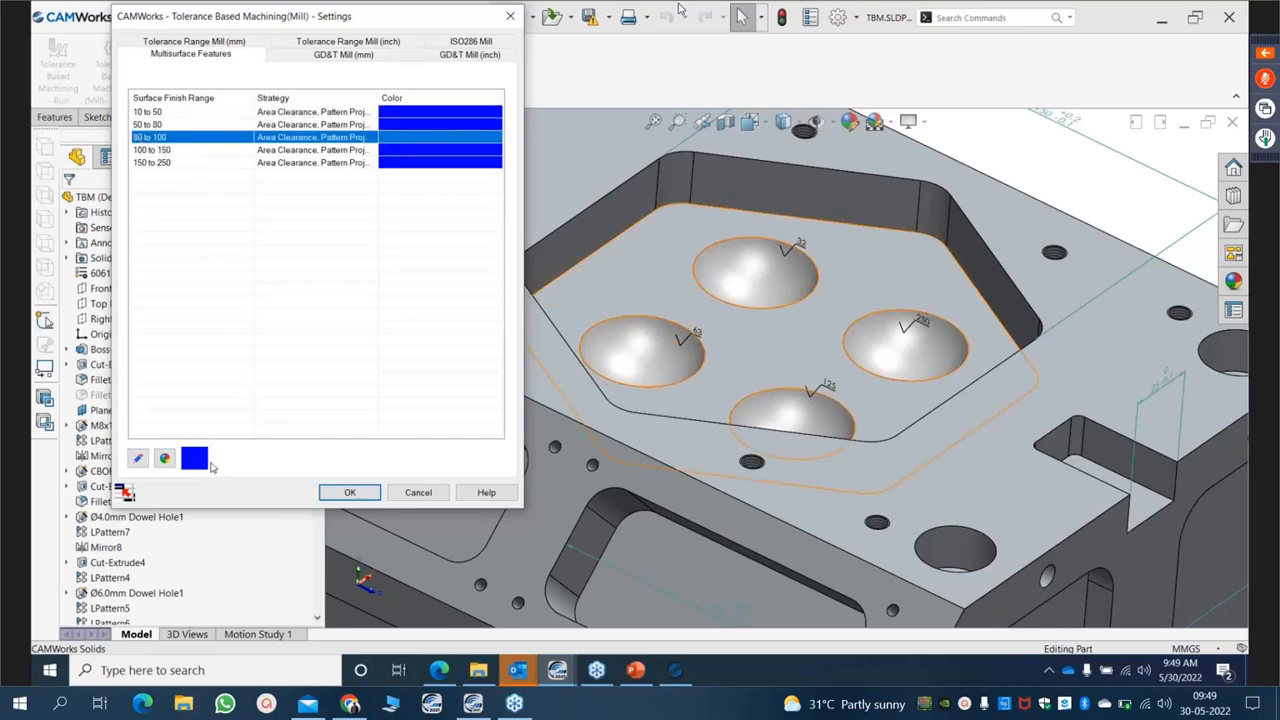
pyautogui.click(138, 458)
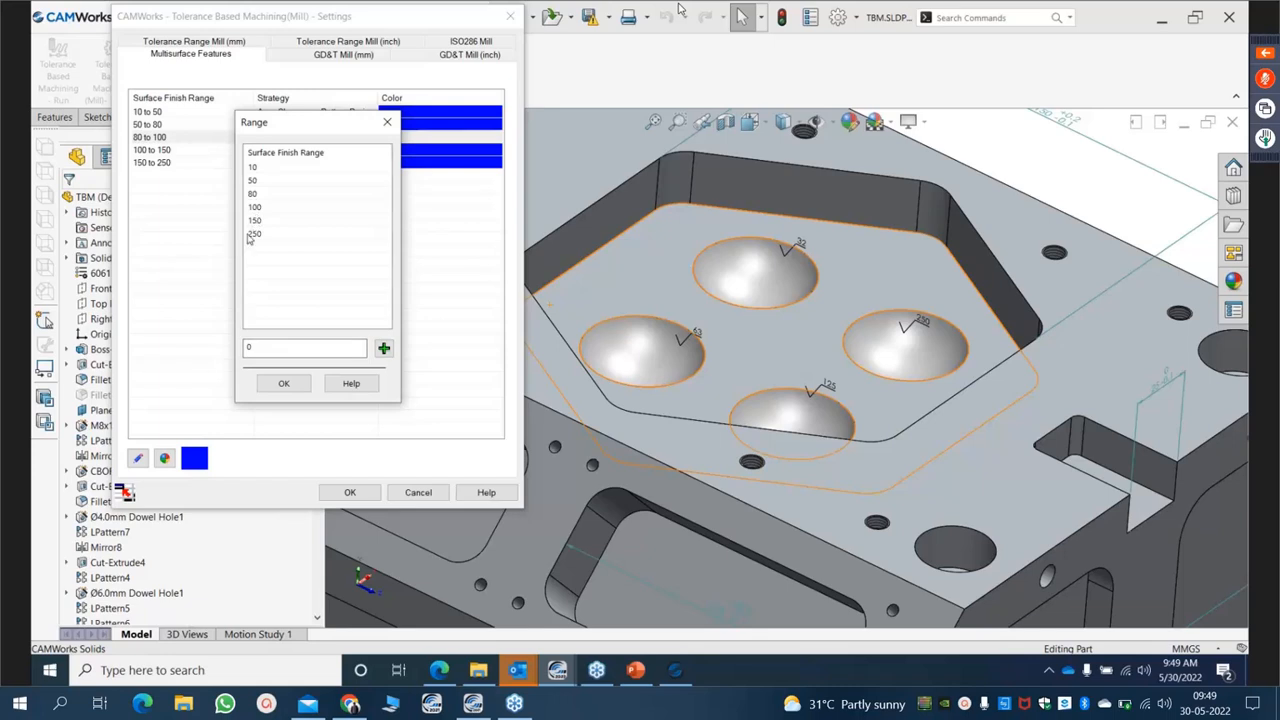
pyautogui.moveTo(317, 123); pyautogui.dragTo(371, 216)
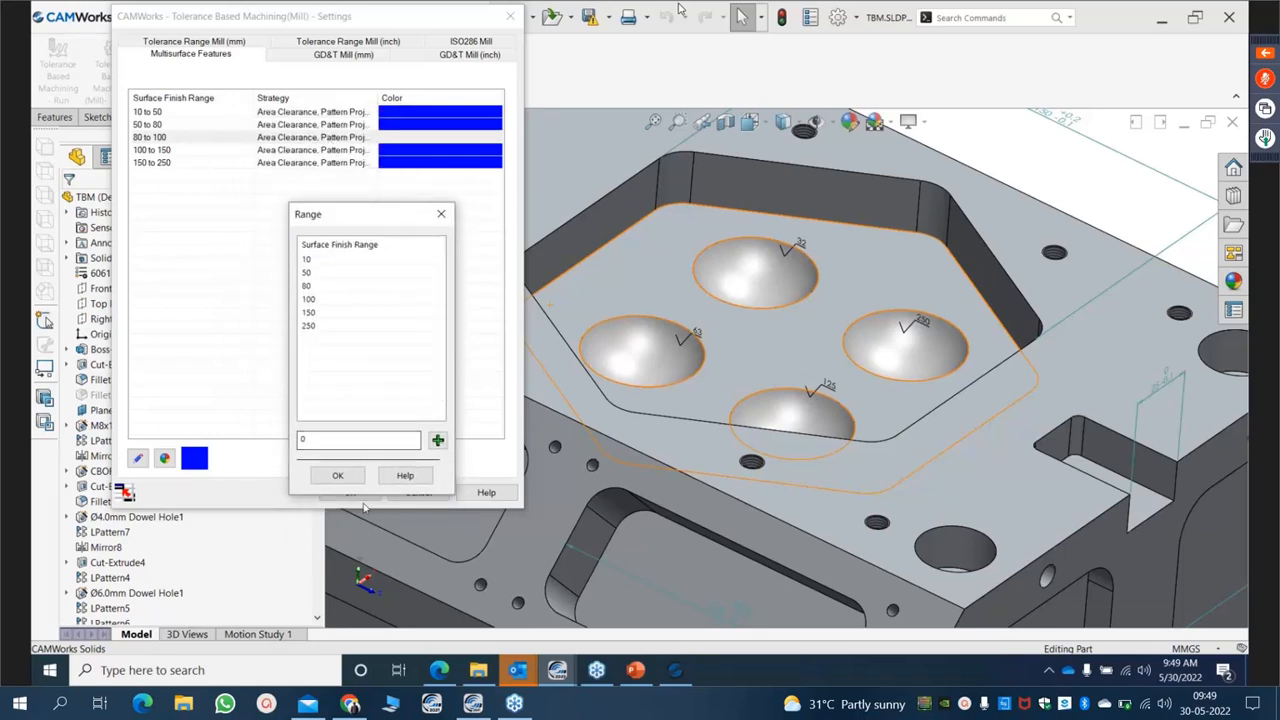
pyautogui.click(441, 216)
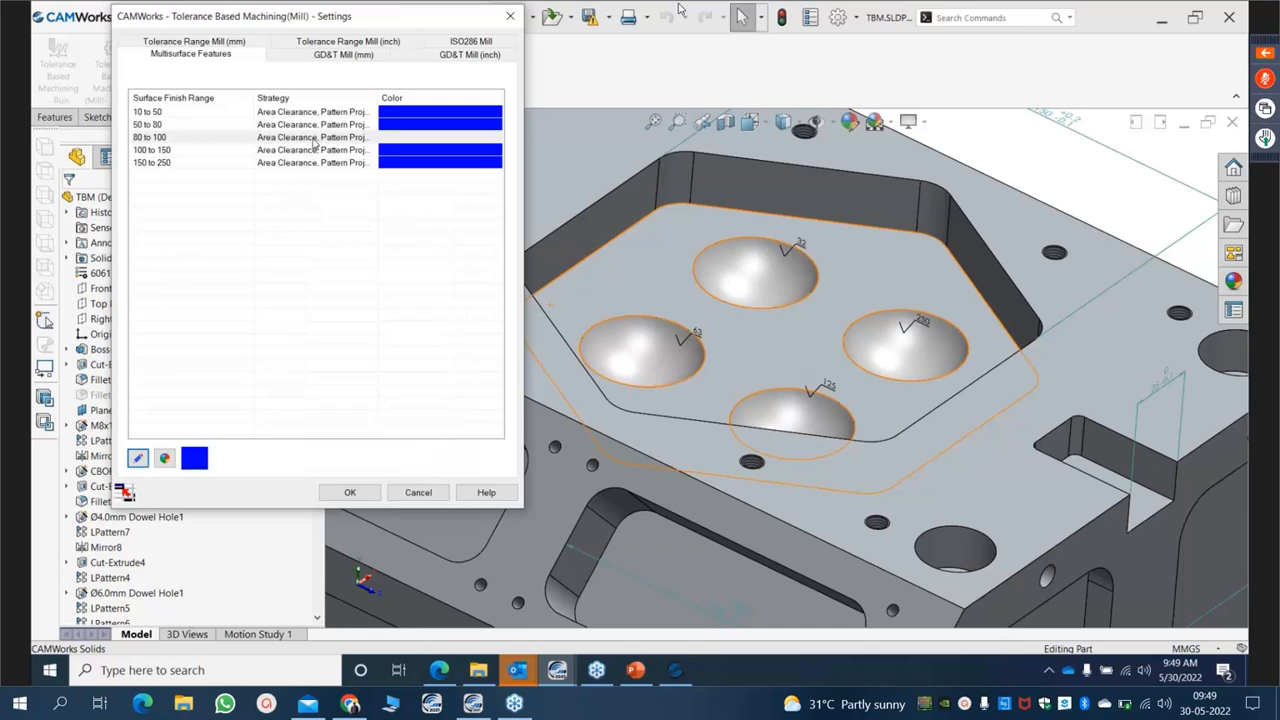
pyautogui.click(310, 138)
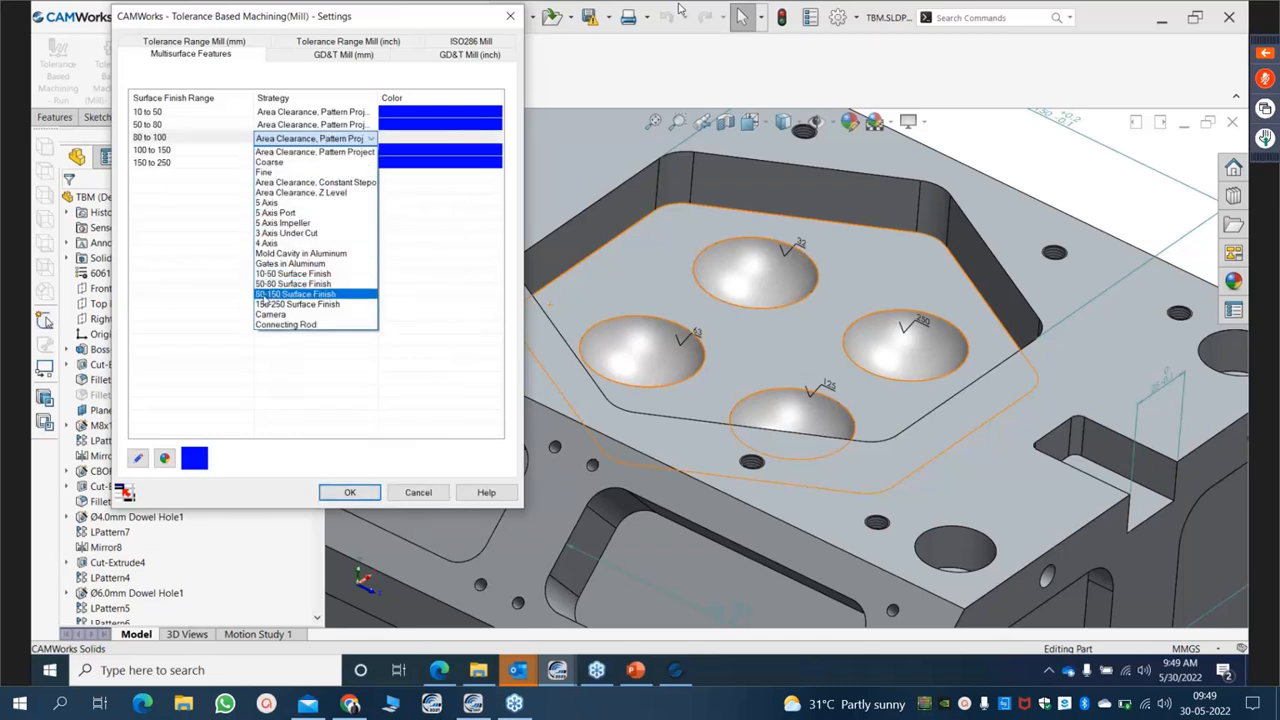
pyautogui.click(179, 214)
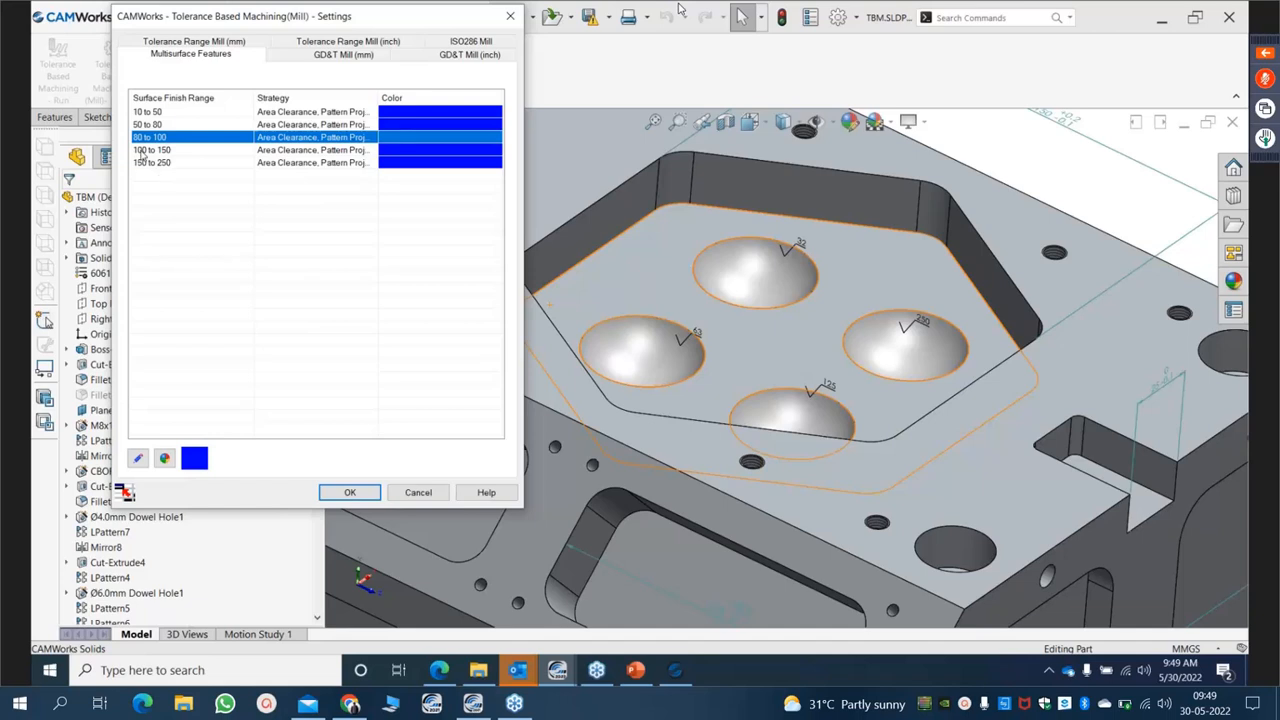
# Delete the limit 100 from the multisurface surface finish range list and apply the ranges.
pyautogui.click(139, 458)
pyautogui.click(259, 206)
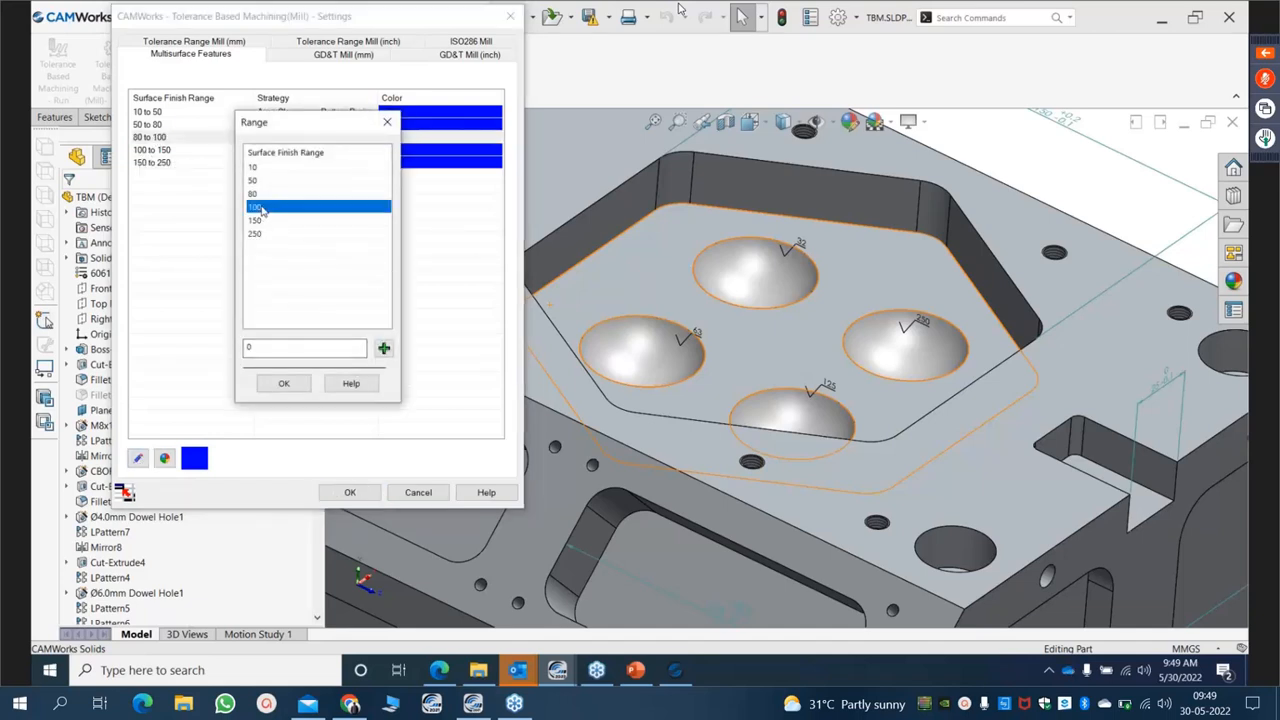
pyautogui.press('Delete')
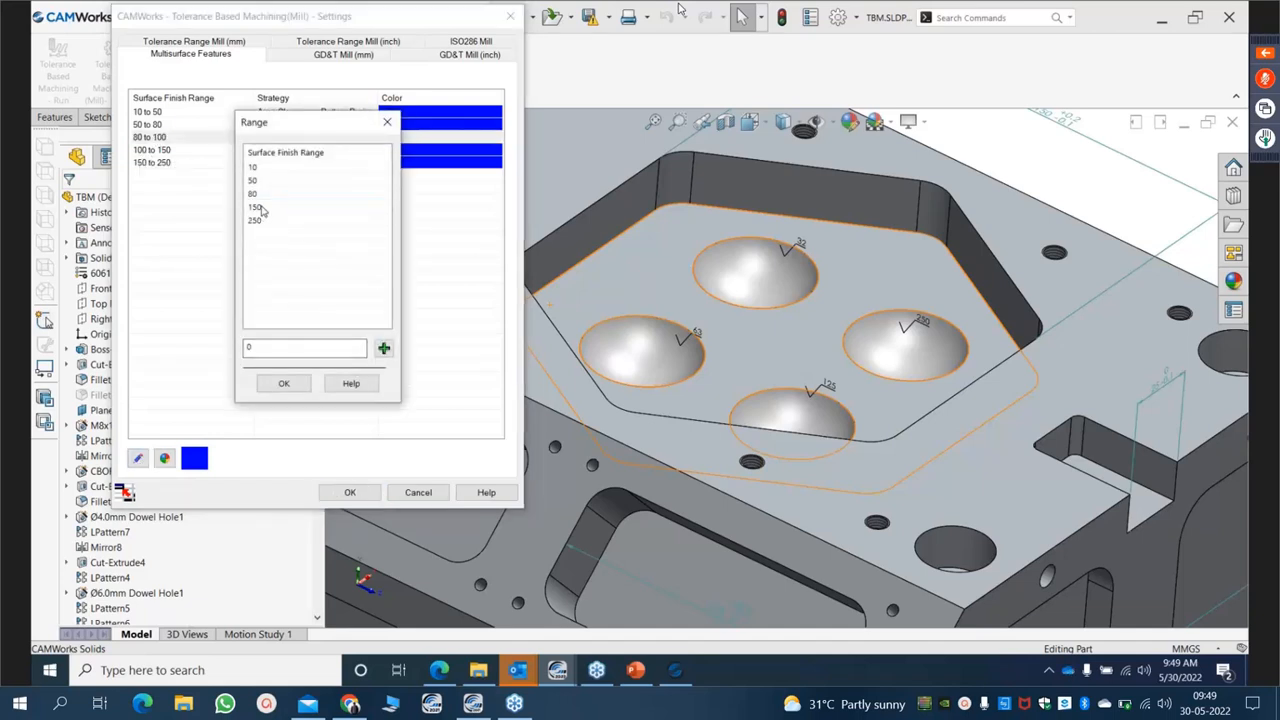
pyautogui.click(280, 384)
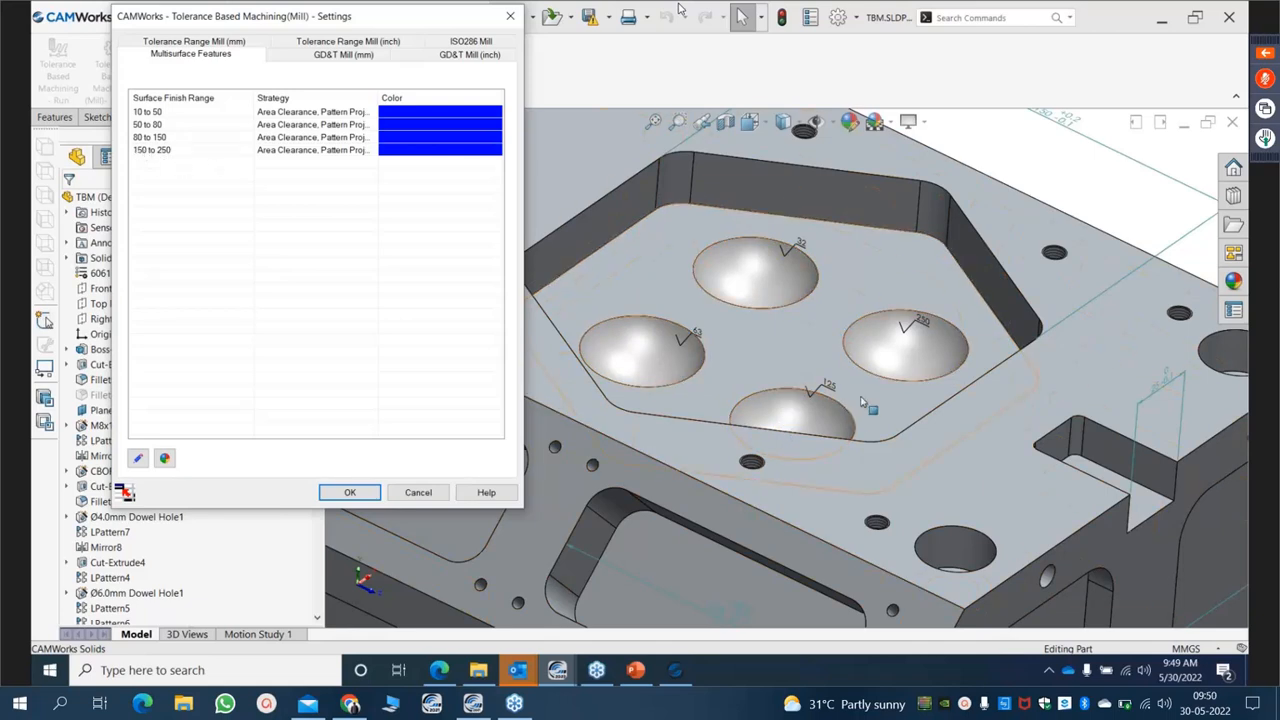
# Assign the 10-50 Surface Finish strategy to the 10 to 50 range and 50-80 Surface Finish to the 50 to 80 range.
pyautogui.click(310, 112)
pyautogui.click(310, 113)
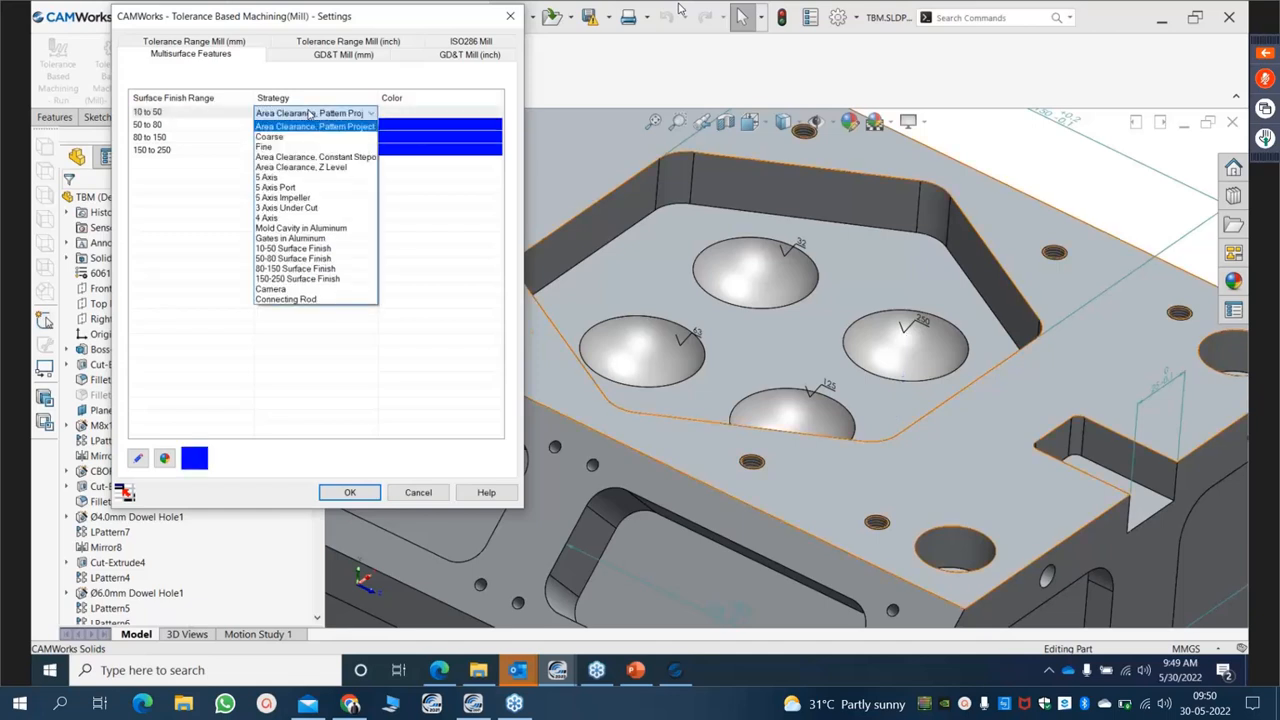
pyautogui.click(292, 248)
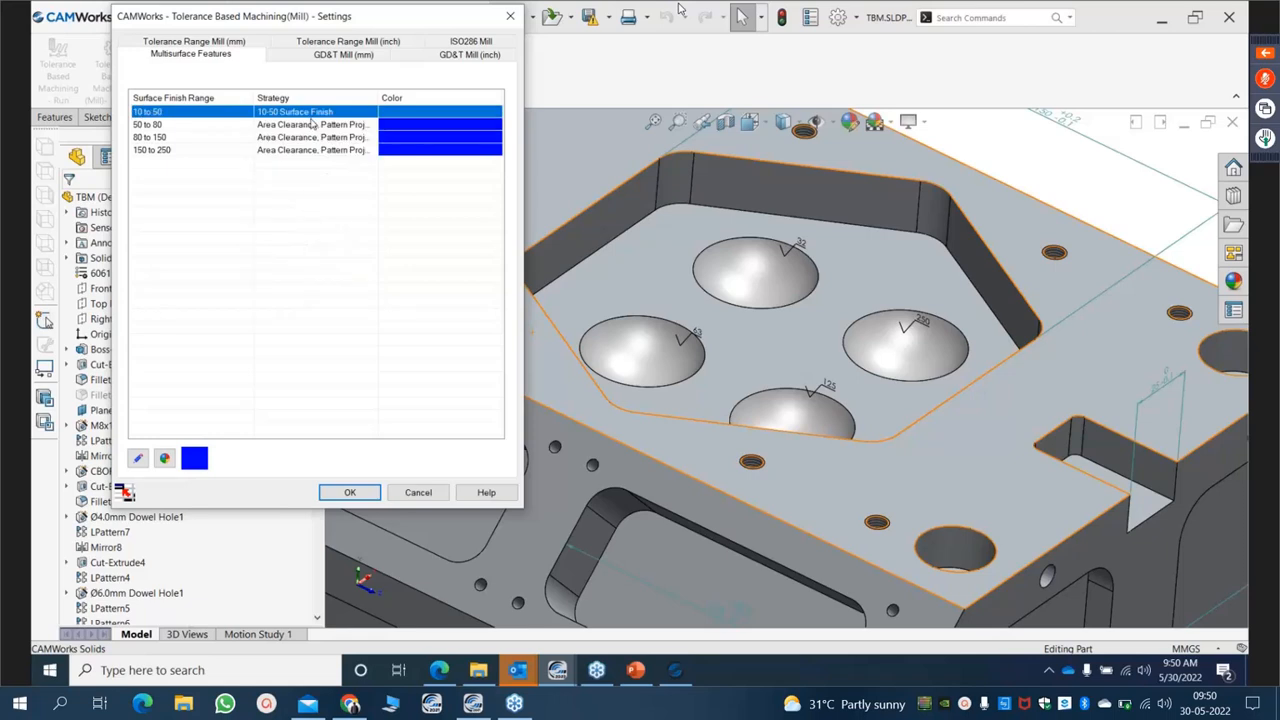
pyautogui.click(313, 124)
pyautogui.click(313, 125)
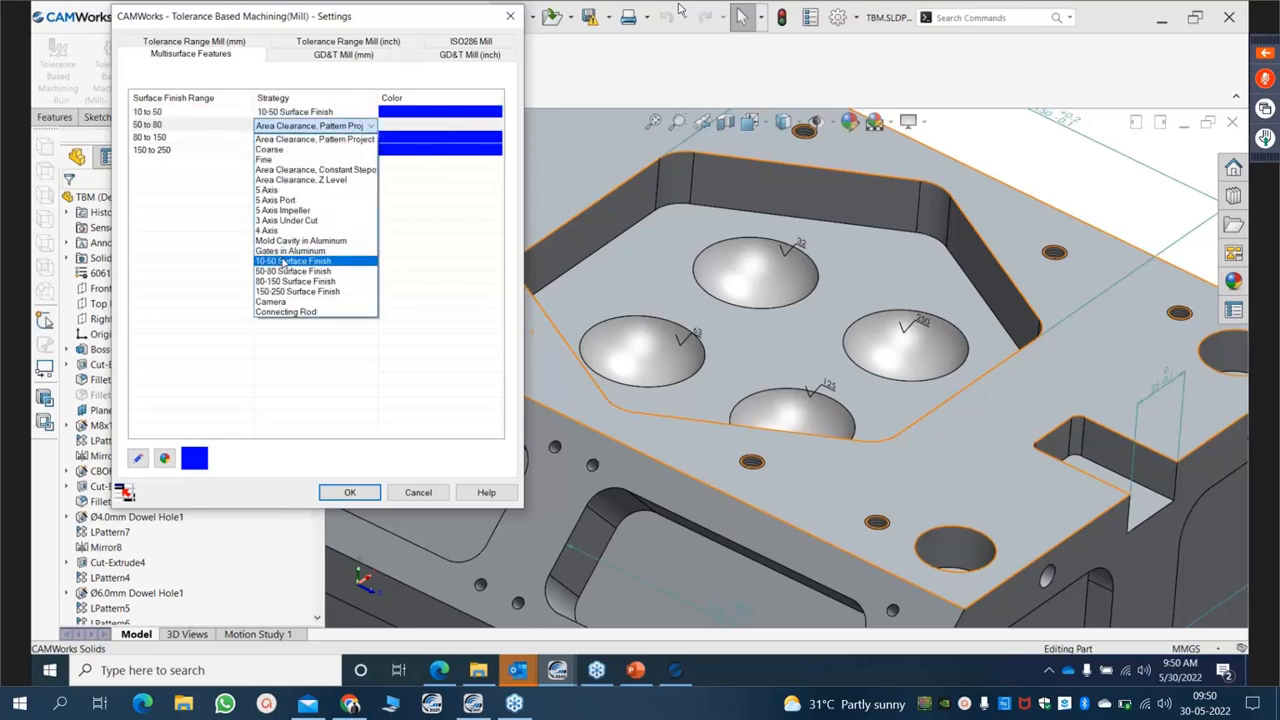
pyautogui.click(287, 271)
# Assign 80-150 Surface Finish to the 80 to 150 range and 150-250 Surface Finish to the 150 to 250 range, and accept the settings.
pyautogui.click(289, 138)
pyautogui.click(289, 138)
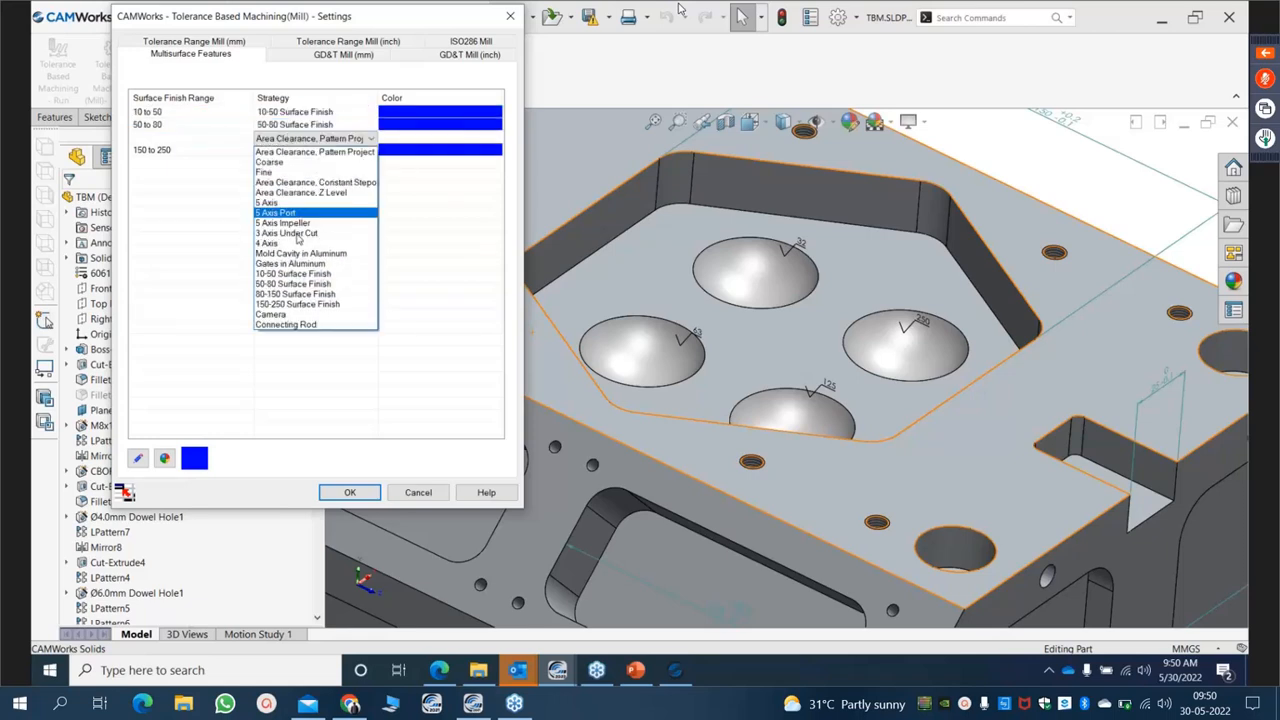
pyautogui.click(285, 295)
pyautogui.click(289, 151)
pyautogui.click(289, 151)
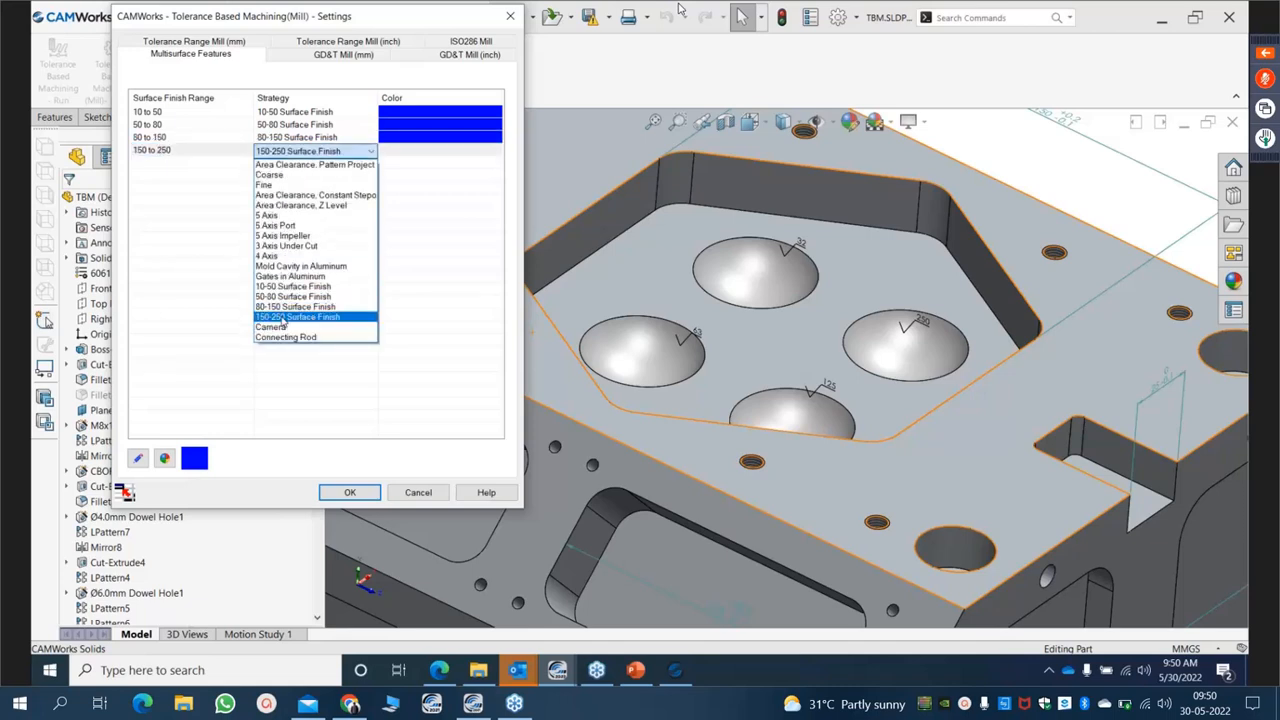
pyautogui.click(283, 317)
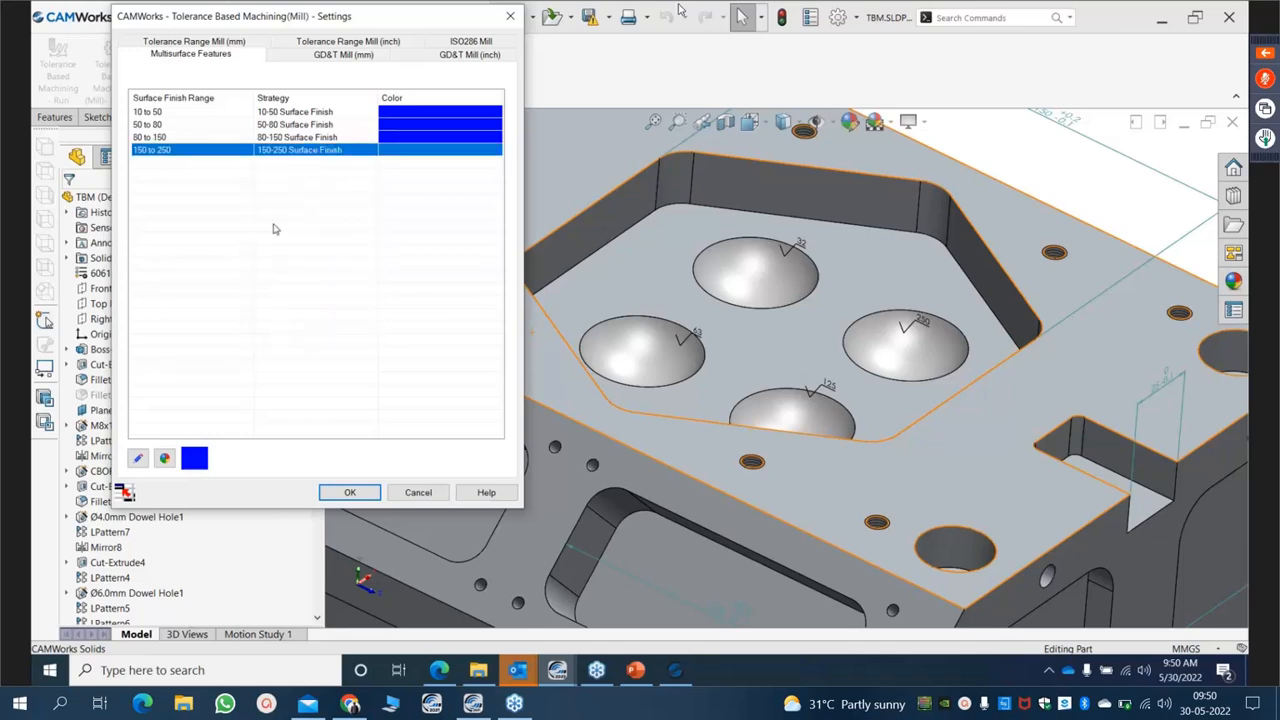
pyautogui.click(352, 493)
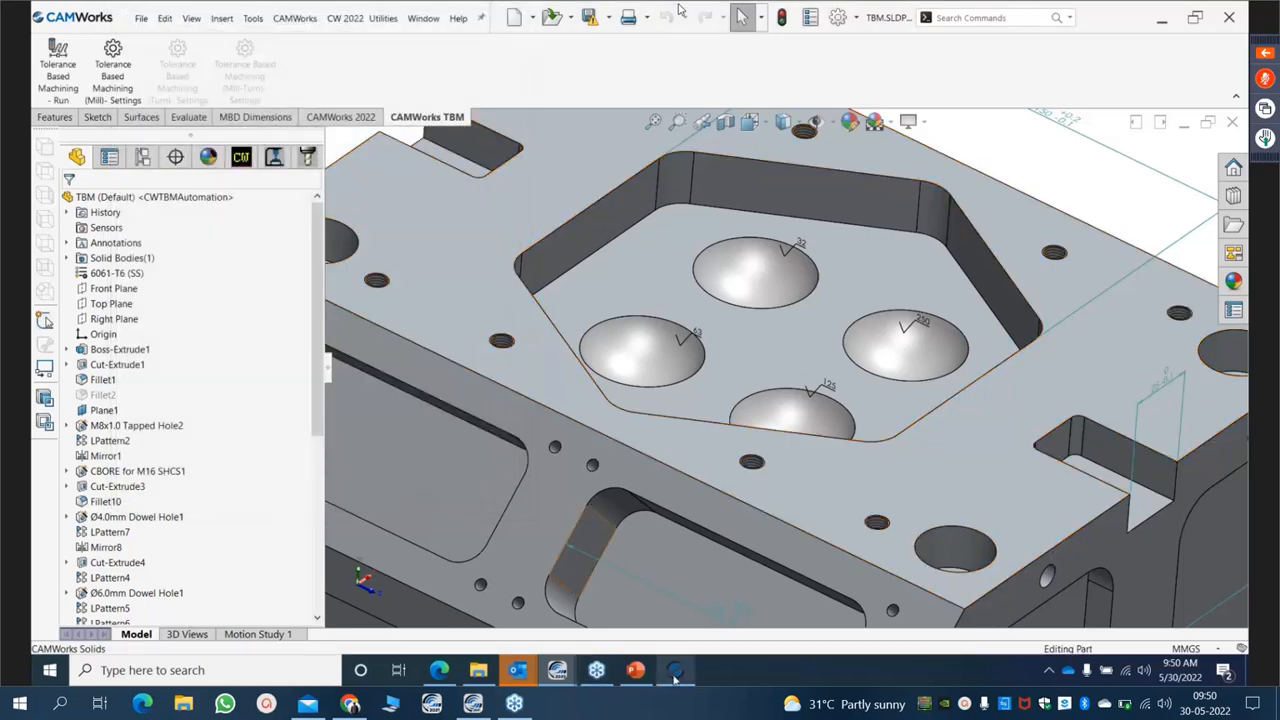
# Switch to the CAMWorks Technology Database and display the Multi Surface Feature's 10-50 Surface Finish strategy.
pyautogui.click(675, 670)
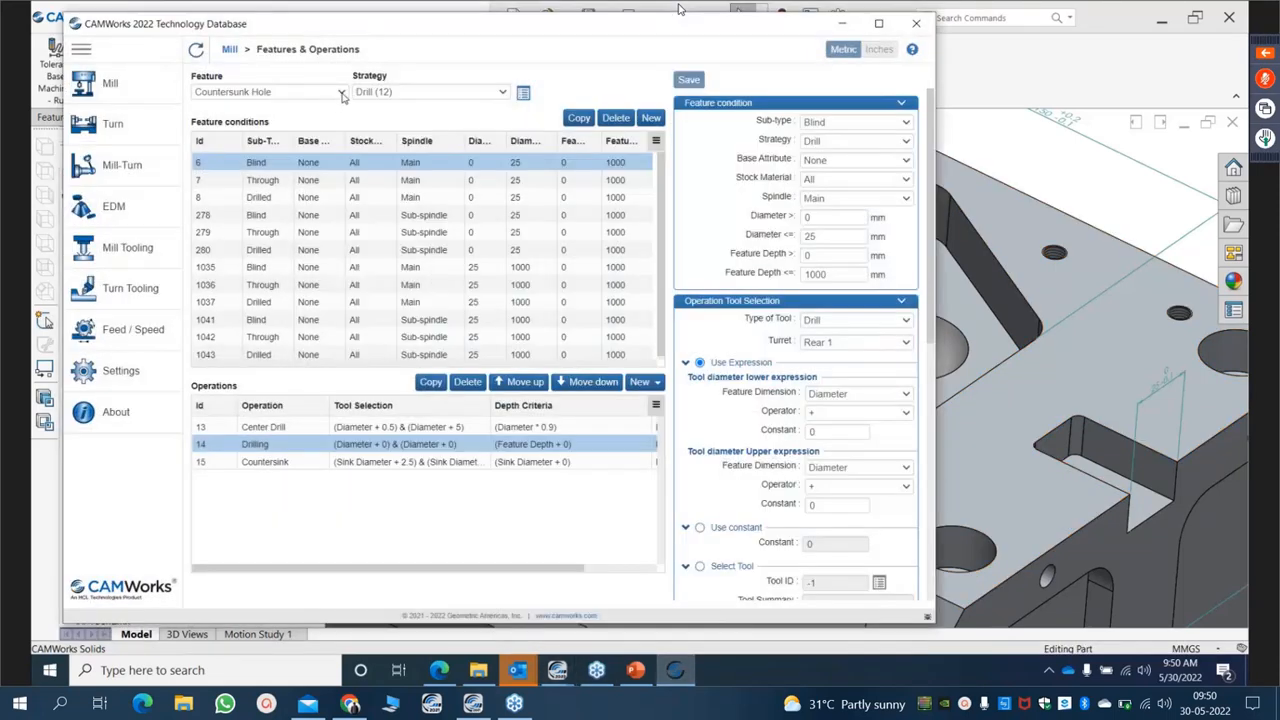
pyautogui.click(341, 92)
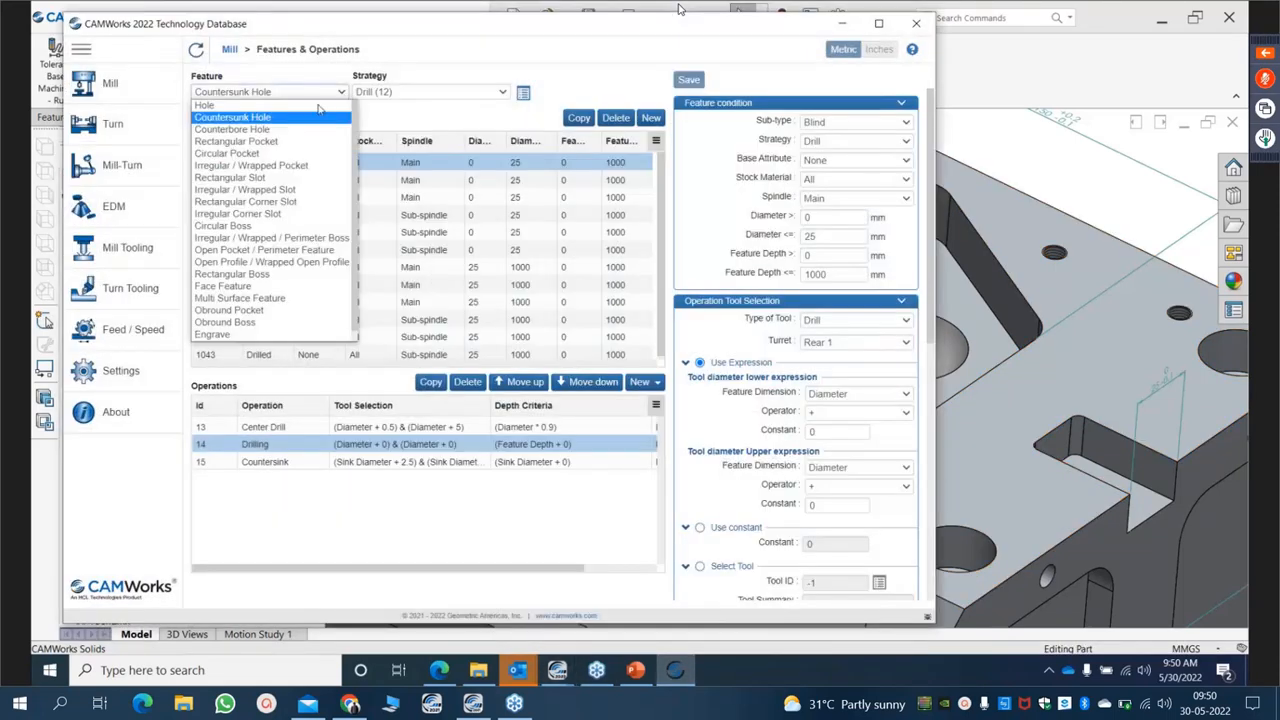
pyautogui.click(226, 299)
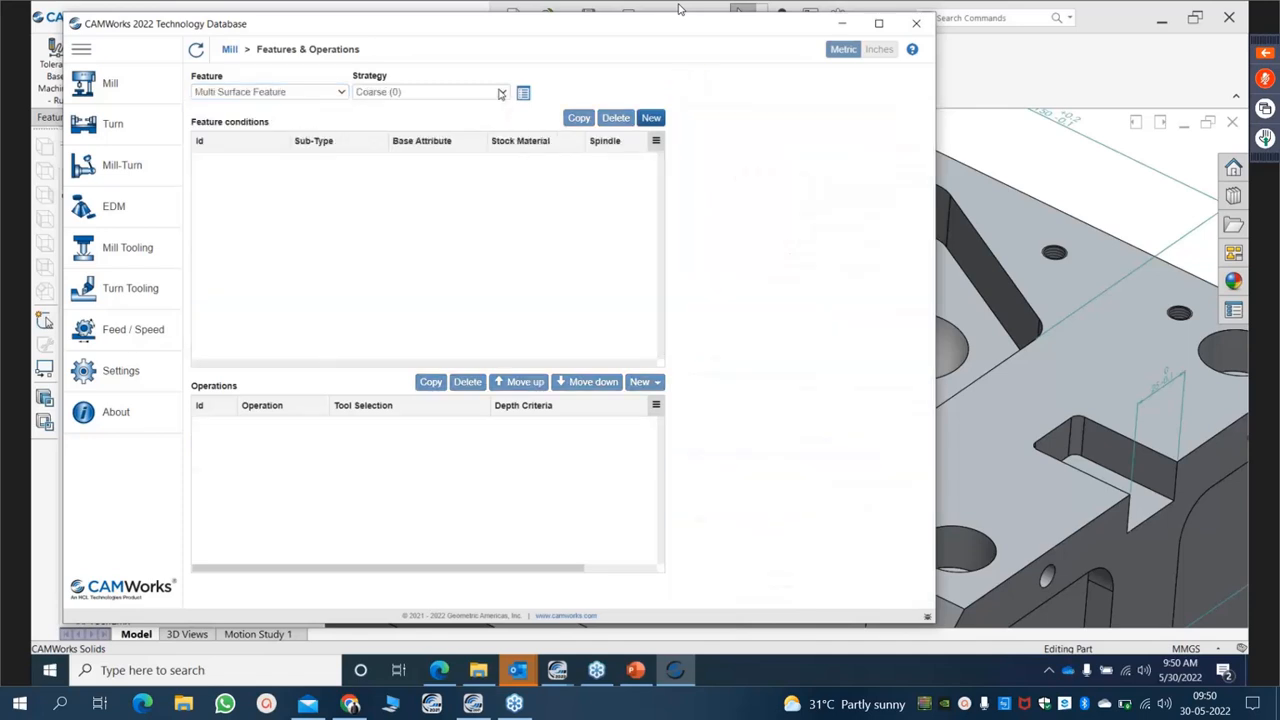
pyautogui.click(501, 93)
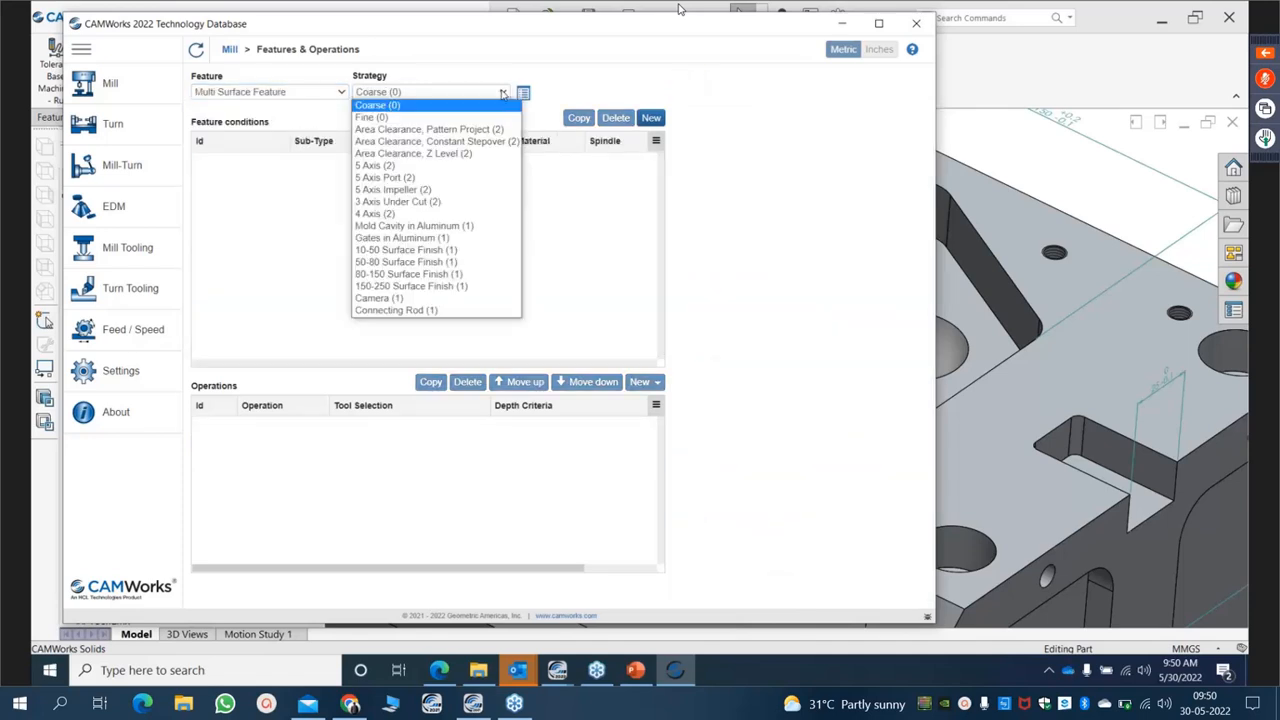
pyautogui.click(401, 252)
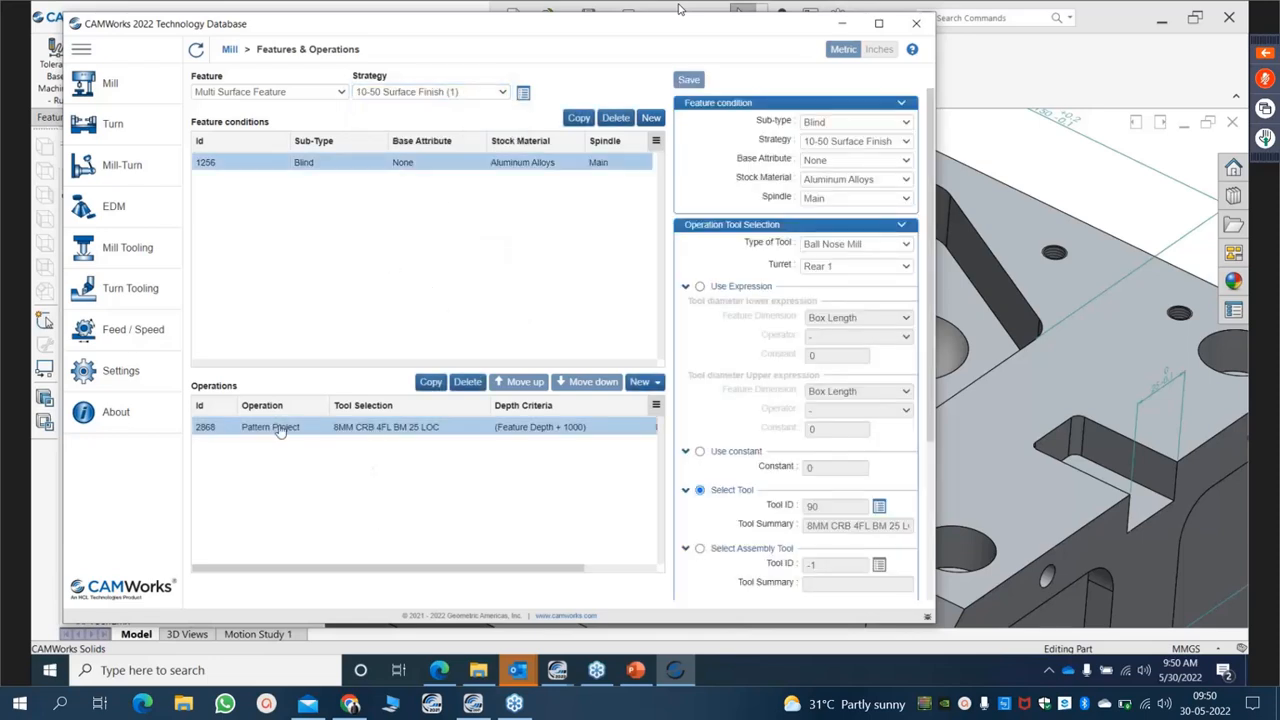
# Examine the tool, depth criteria and operation parameters of the strategy's Pattern Project operation.
pyautogui.scroll(-1, 838, 387)
pyautogui.scroll(-4, 838, 387)
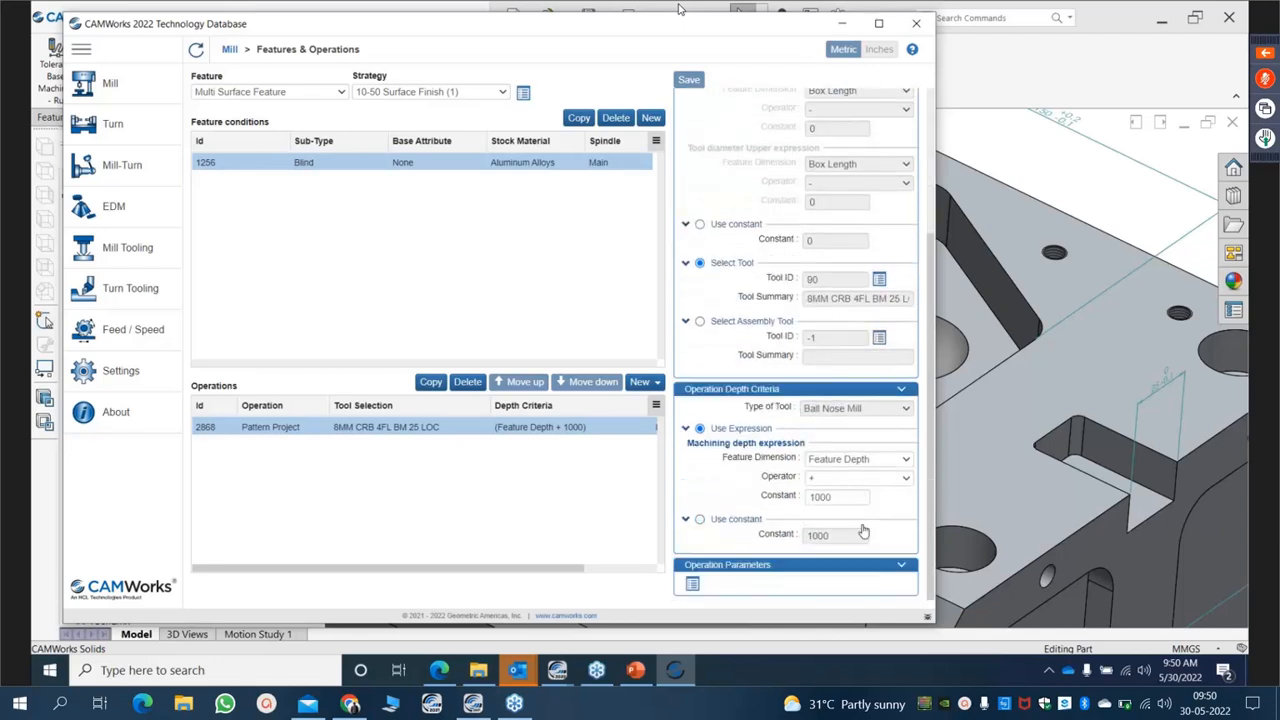
pyautogui.click(692, 584)
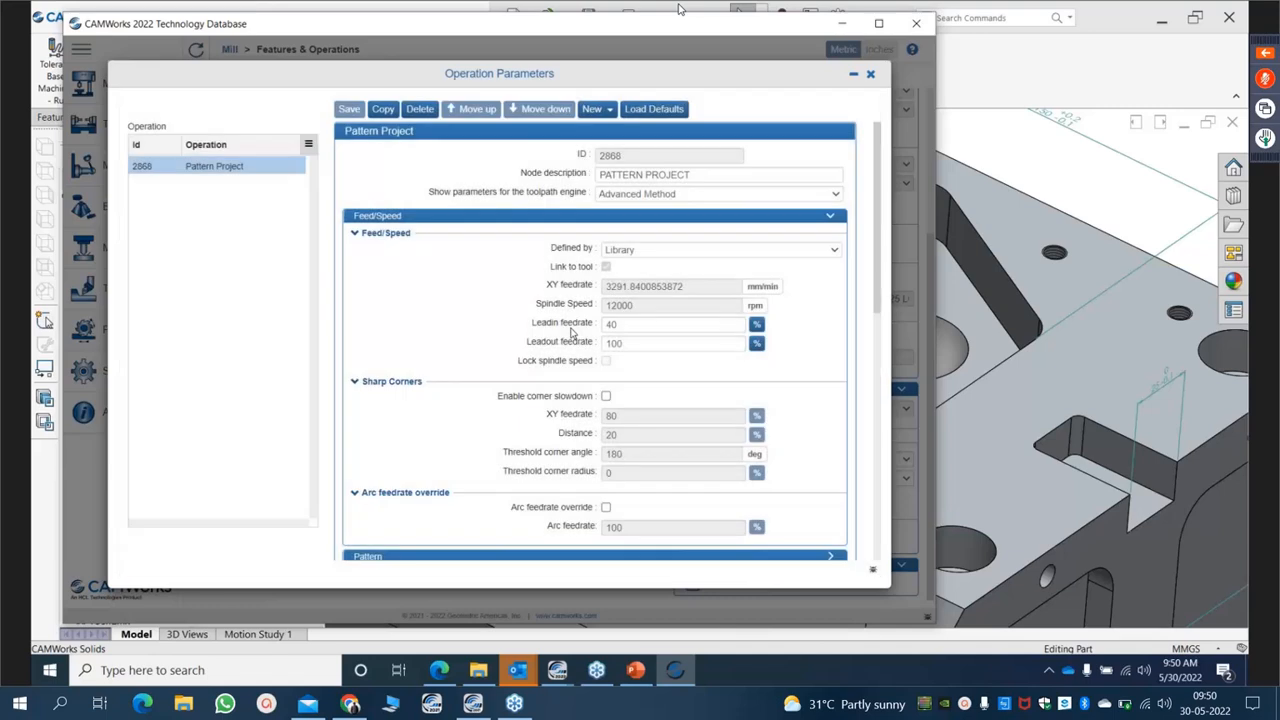
pyautogui.scroll(-5, 727, 386)
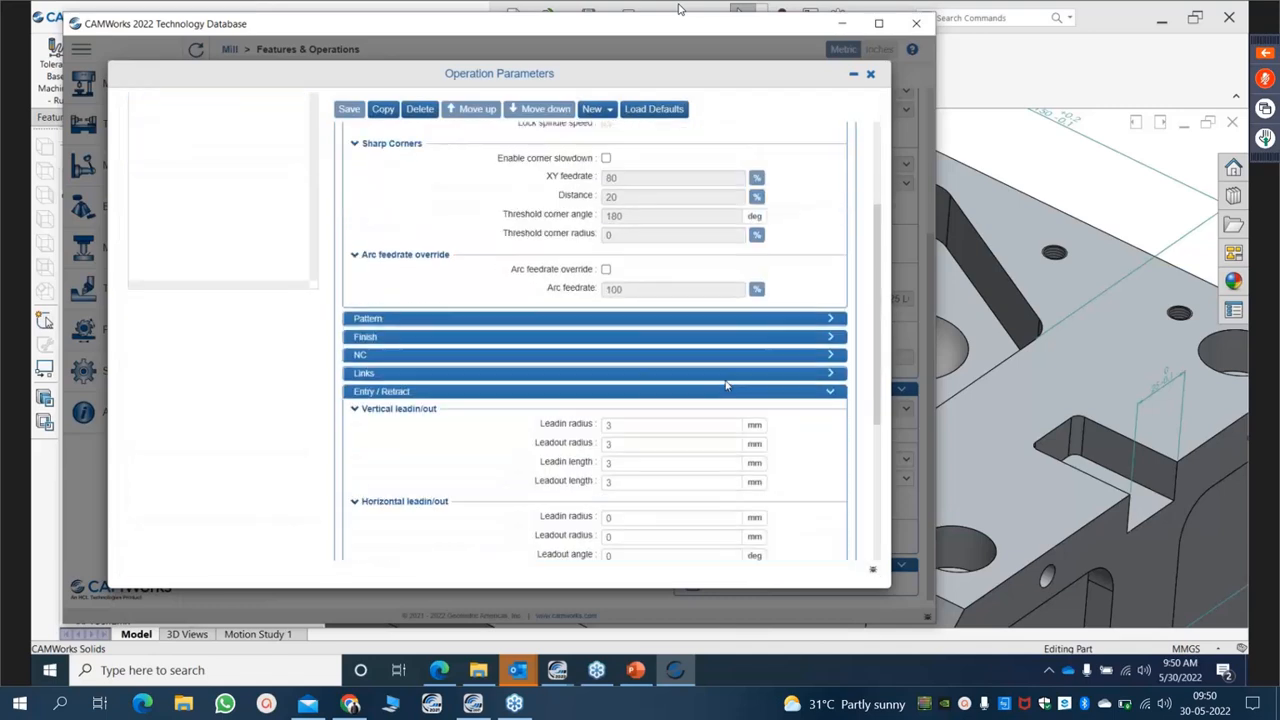
pyautogui.scroll(3, 727, 375)
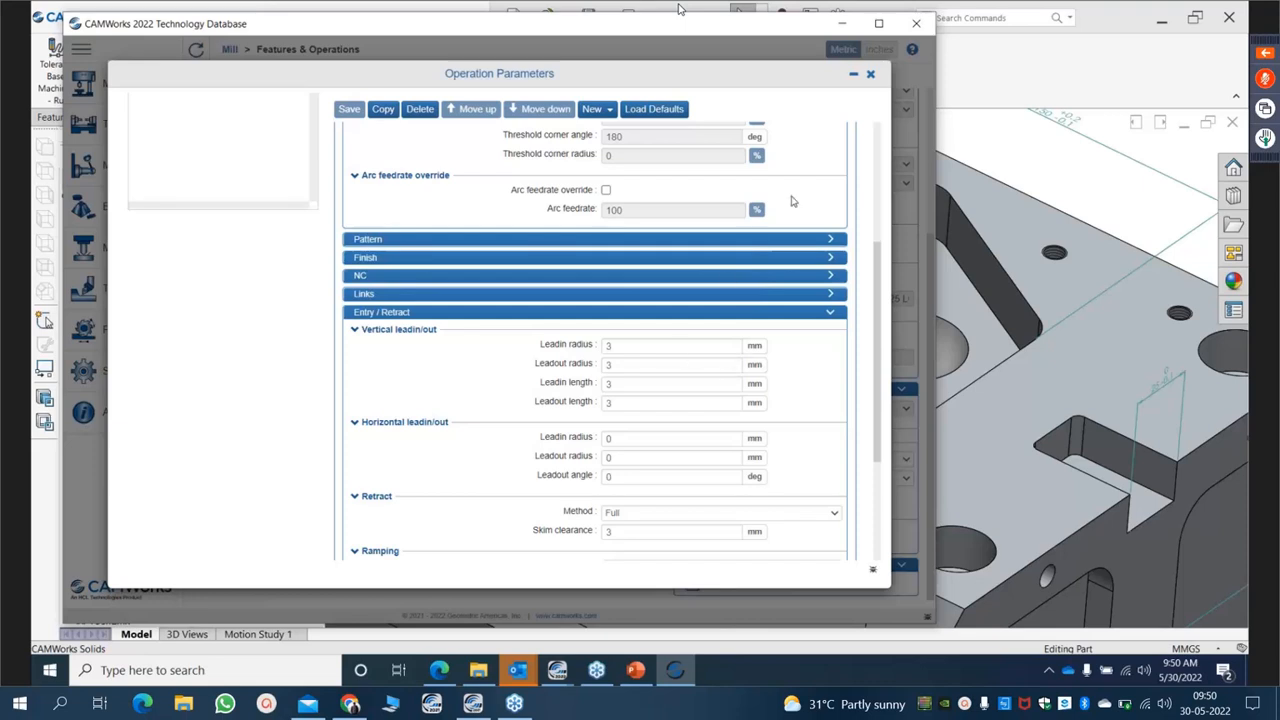
pyautogui.click(870, 77)
# Move the Technology Database window aside to view the surface finish symbols on the part's spherical pockets, and bring it back.
pyautogui.moveTo(751, 38); pyautogui.dragTo(592, 353)
pyautogui.click(19, 704)
pyautogui.click(19, 704)
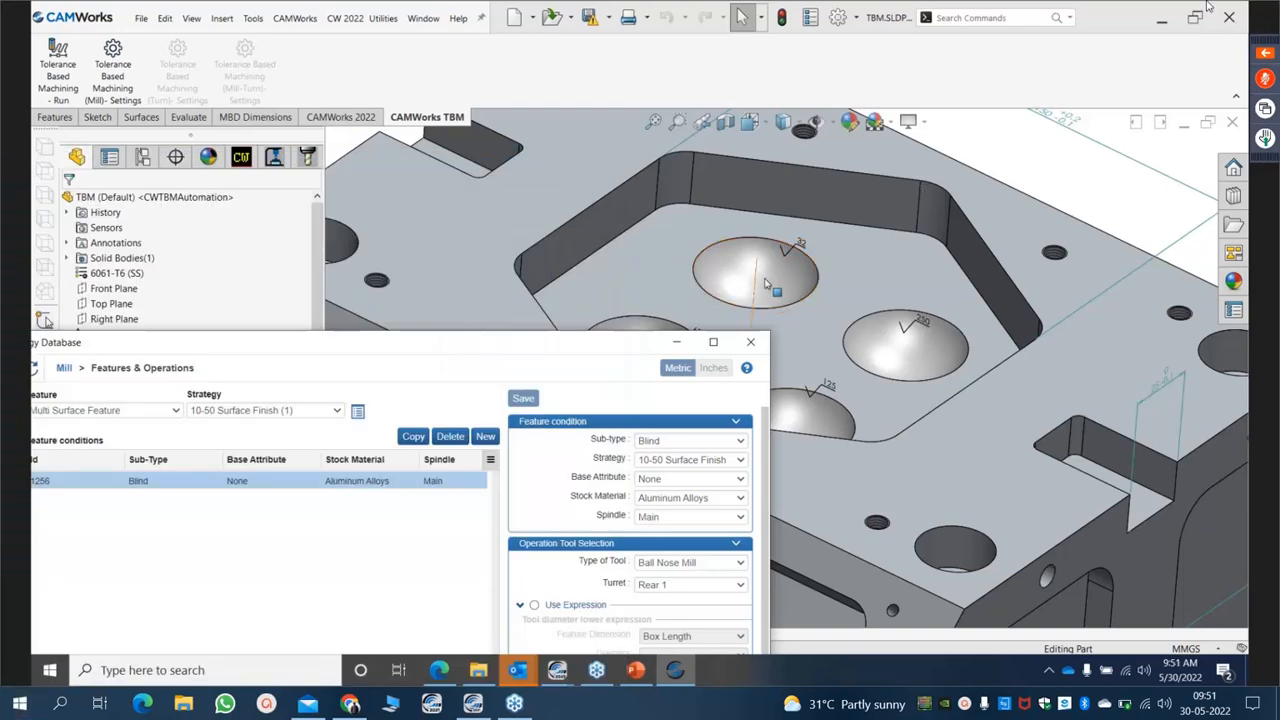
pyautogui.moveTo(625, 349); pyautogui.dragTo(574, 380)
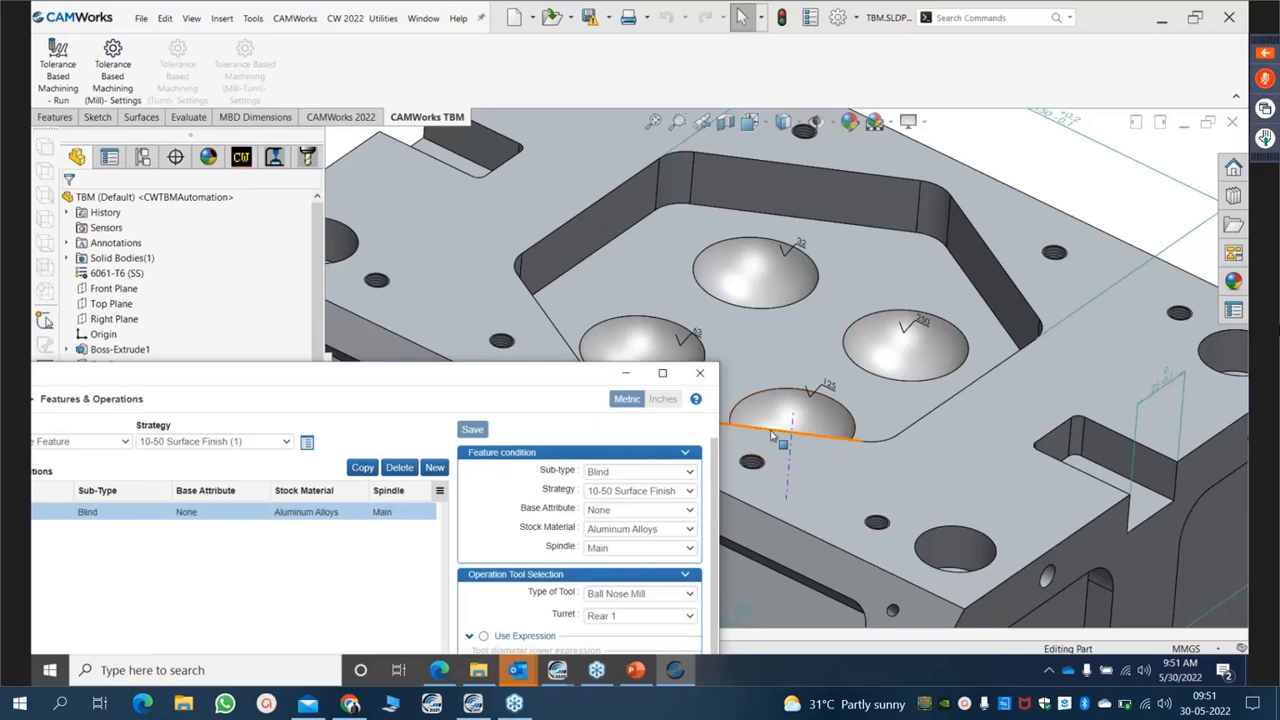
pyautogui.moveTo(507, 376); pyautogui.dragTo(772, 18)
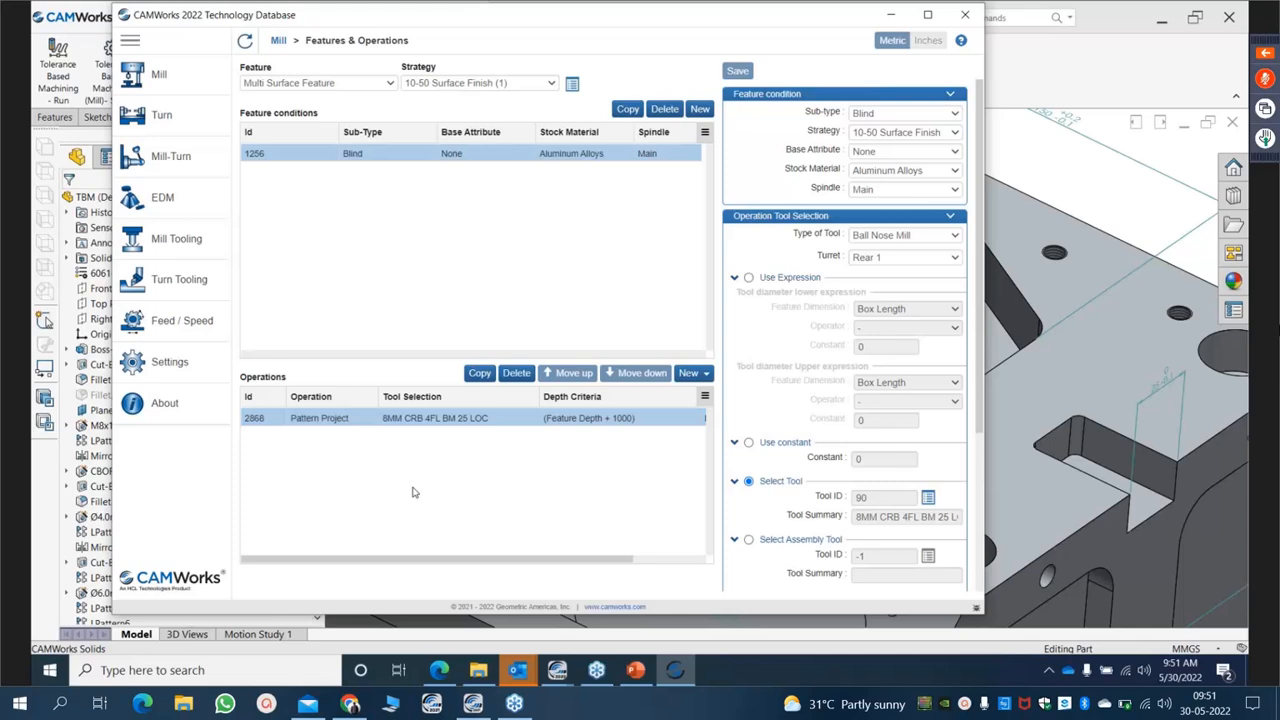
# Return to the part and reopen the mill Tolerance Based Machining settings for multisurface features, keeping the pockets in view.
pyautogui.click(893, 18)
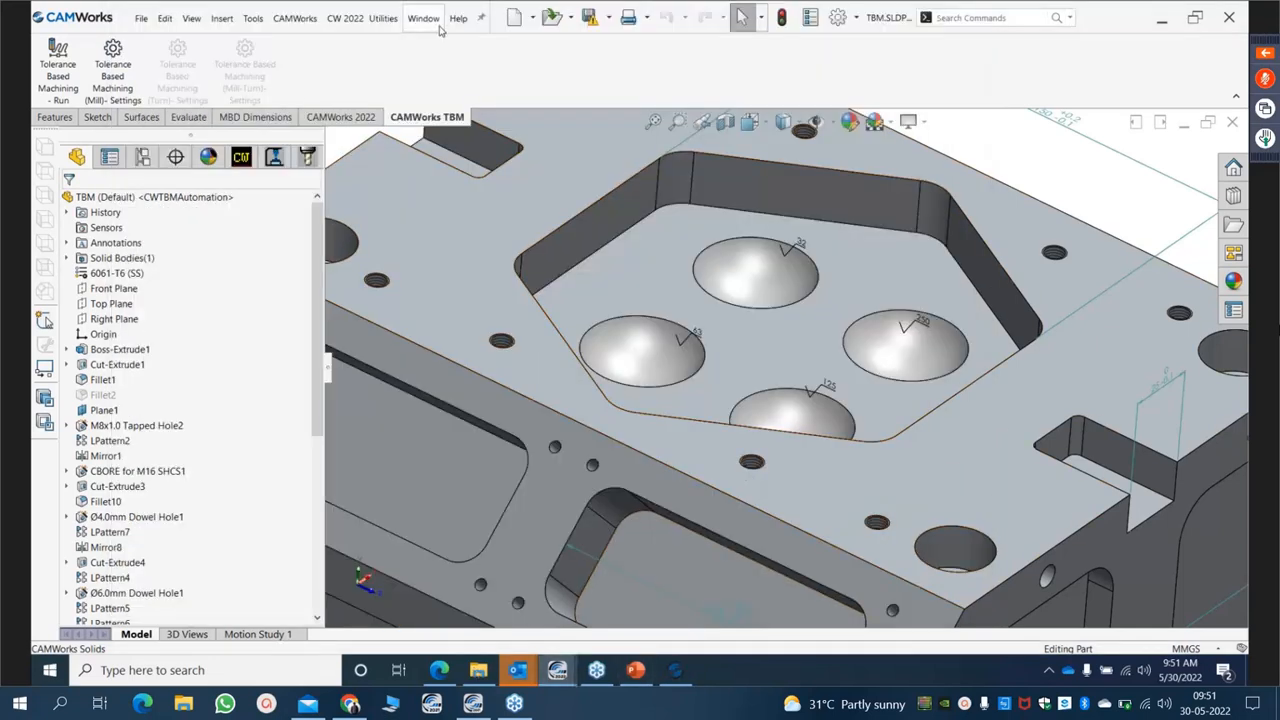
pyautogui.click(116, 66)
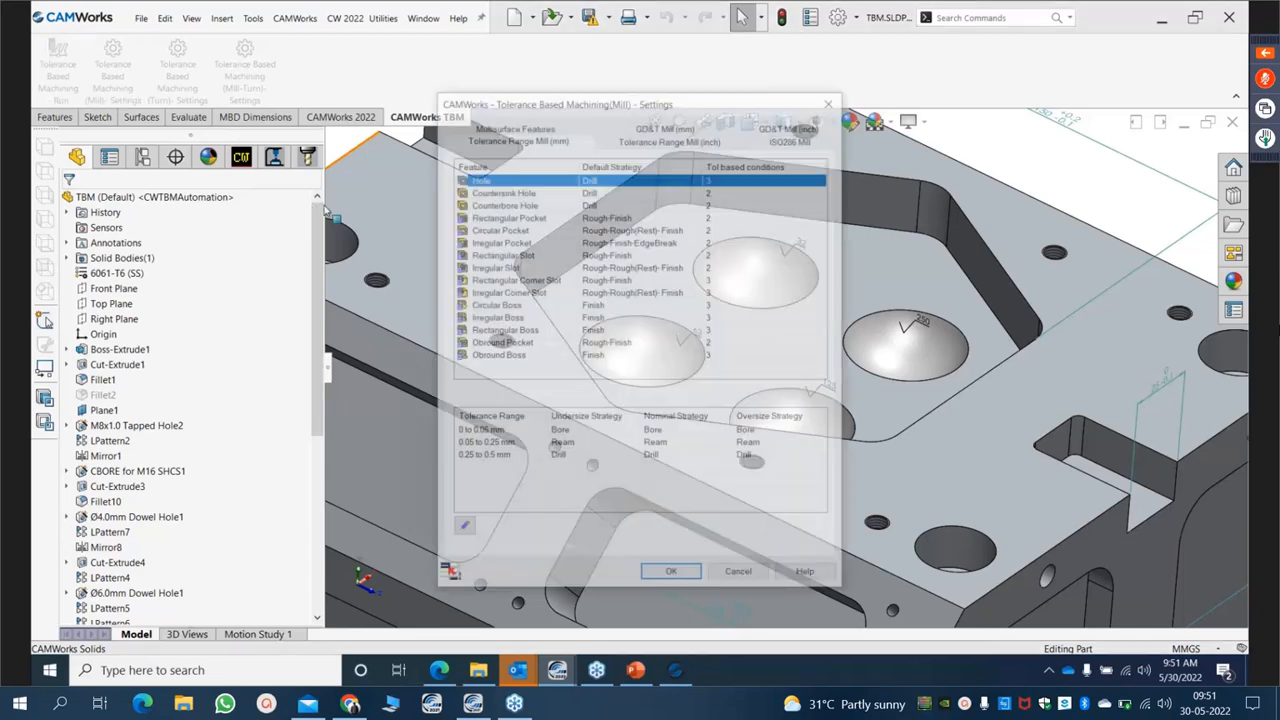
pyautogui.click(538, 129)
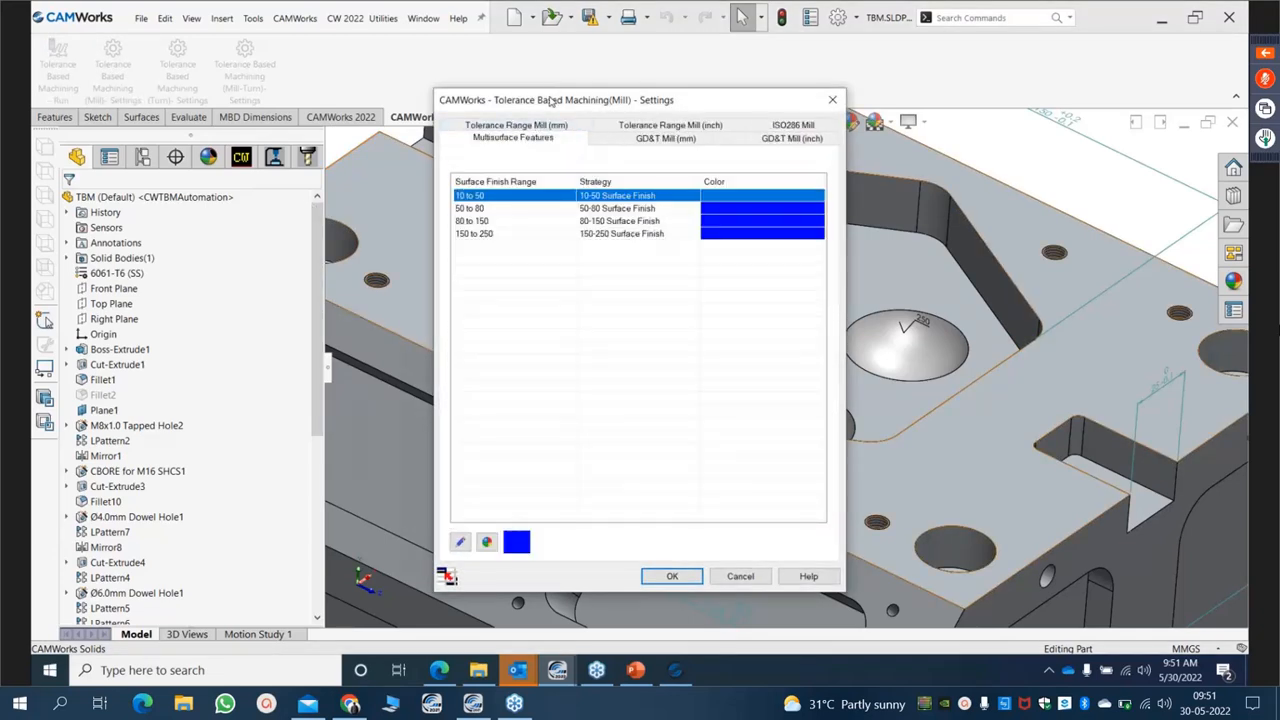
pyautogui.moveTo(549, 101); pyautogui.dragTo(240, 27)
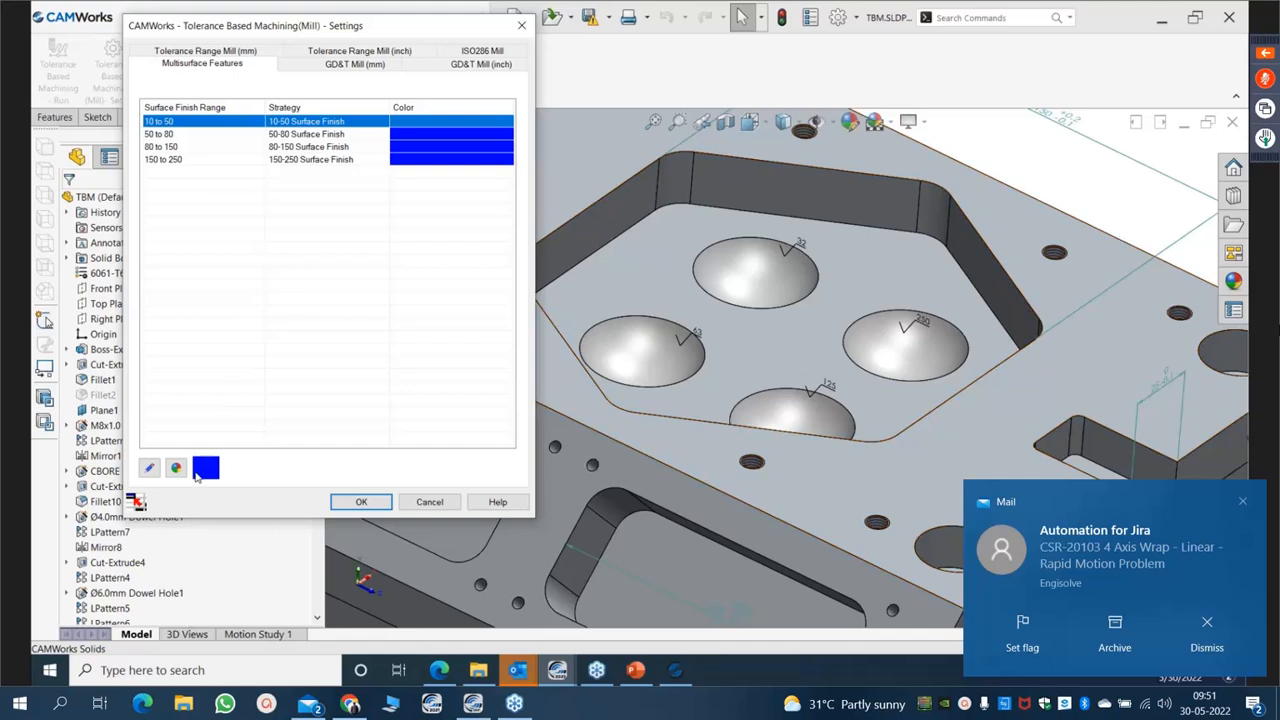
# Set the color of the 10 to 50 surface finish range to yellow and the 50 to 80 range to light green.
pyautogui.click(176, 467)
pyautogui.click(274, 205)
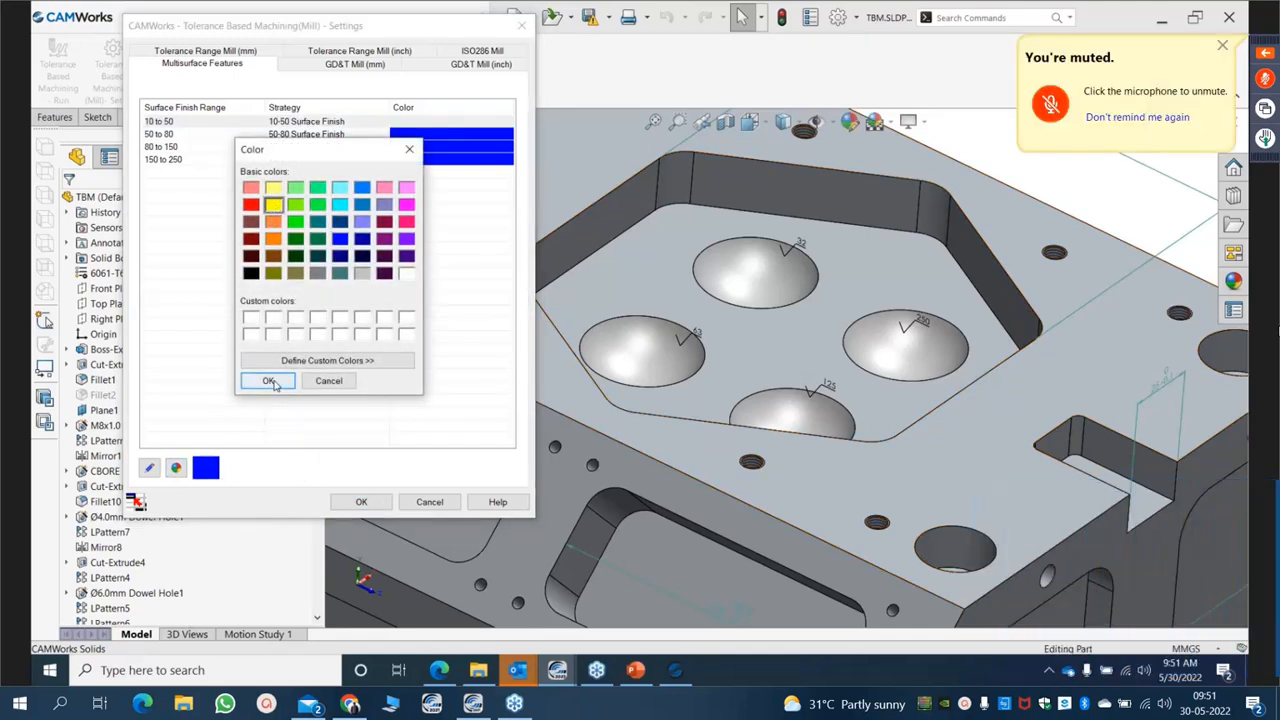
pyautogui.click(268, 381)
pyautogui.click(424, 137)
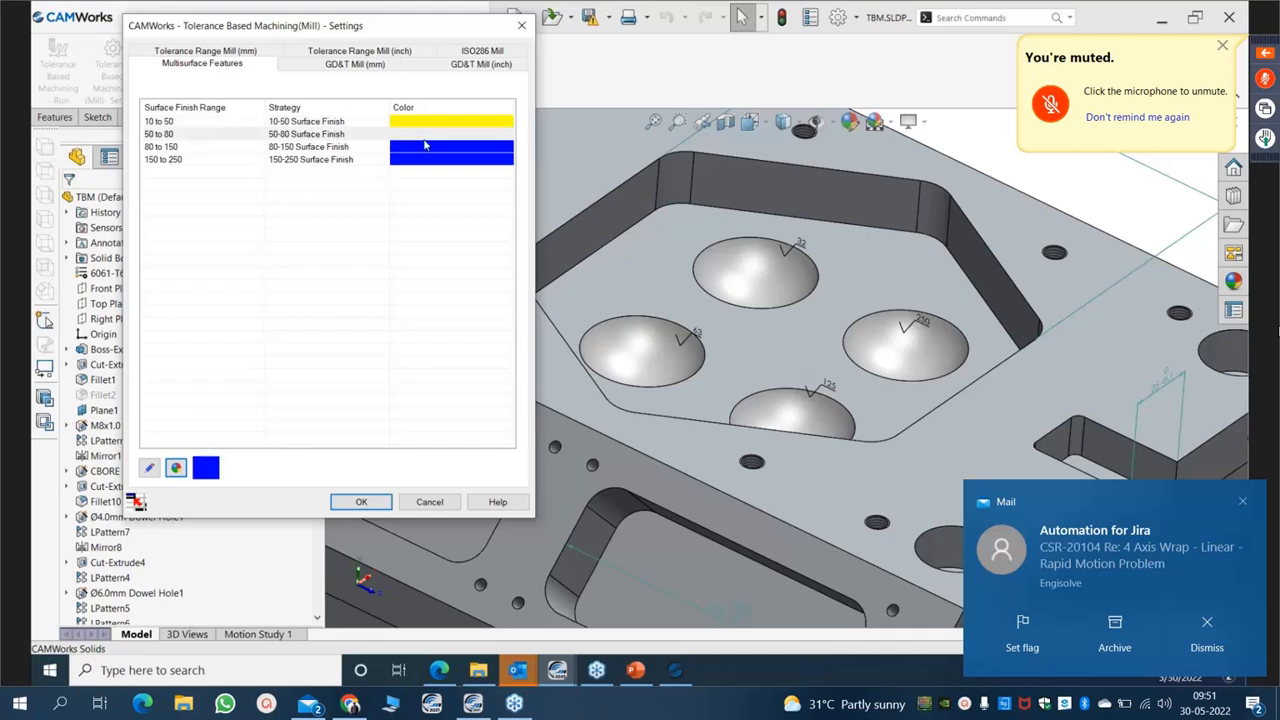
pyautogui.click(176, 467)
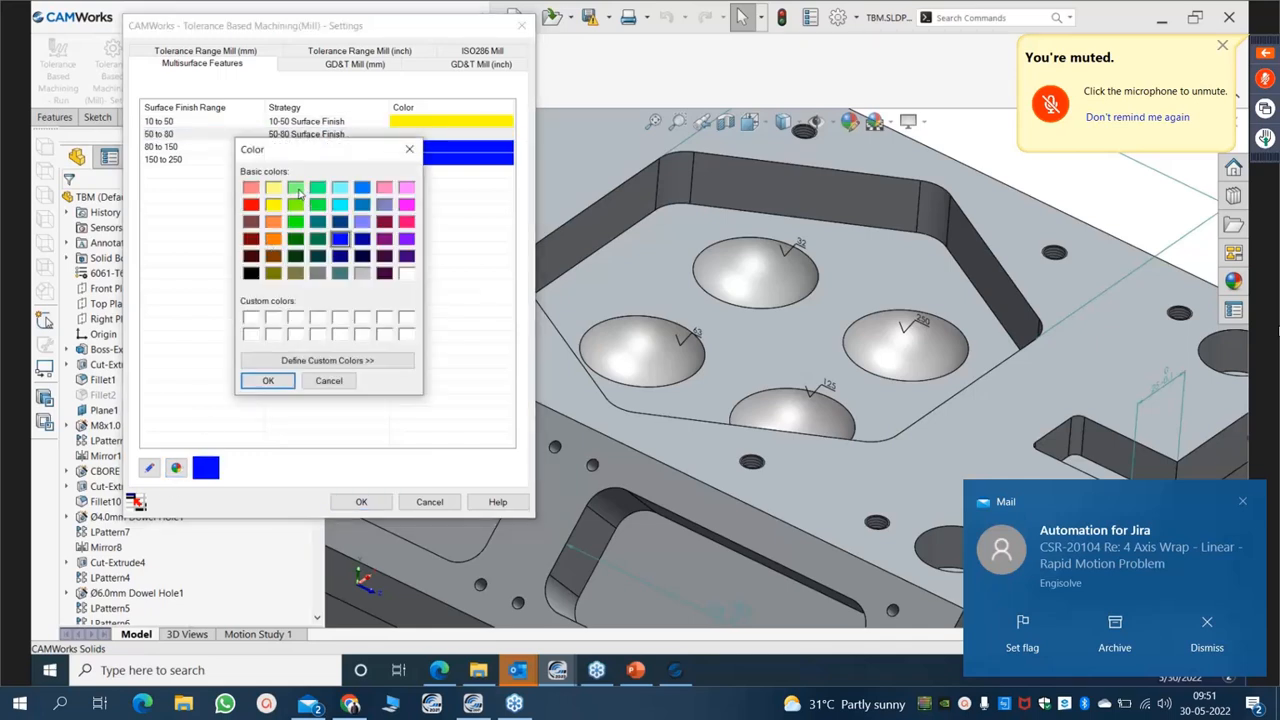
pyautogui.click(296, 189)
pyautogui.click(268, 380)
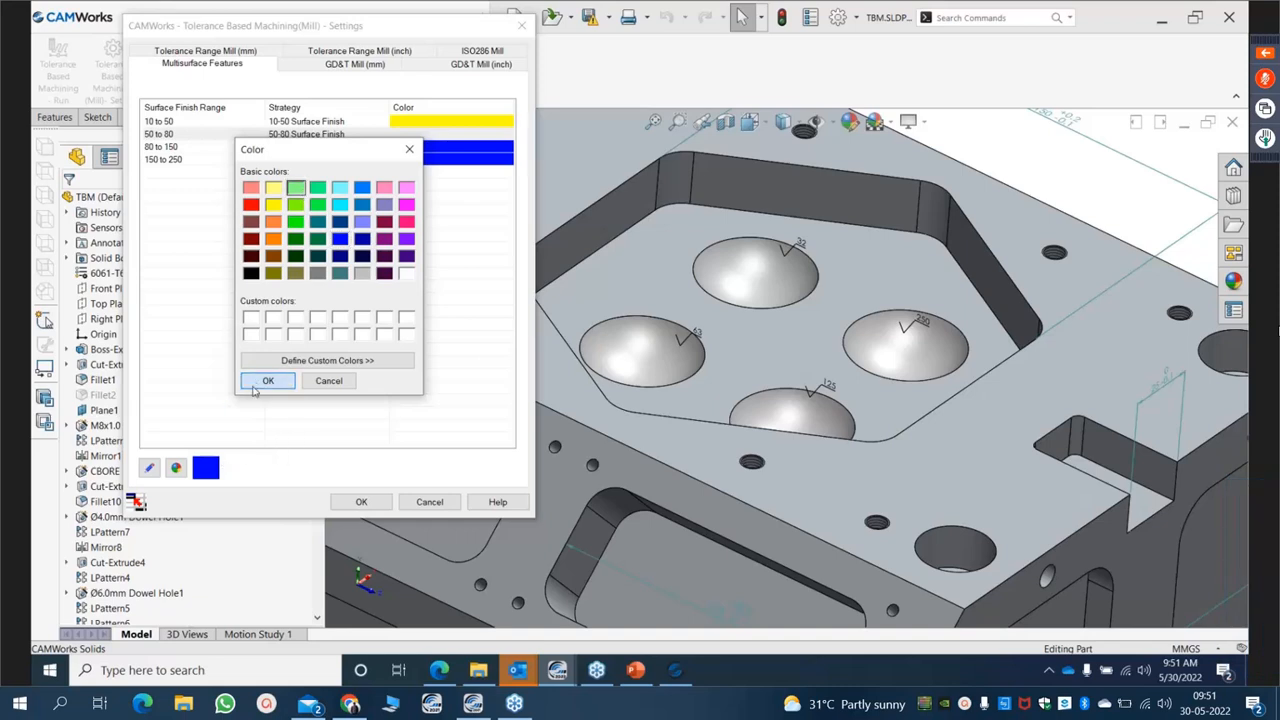
# Set the color of the 80 to 150 surface finish range to light red and the 150 to 250 range to light violet-blue.
pyautogui.click(407, 147)
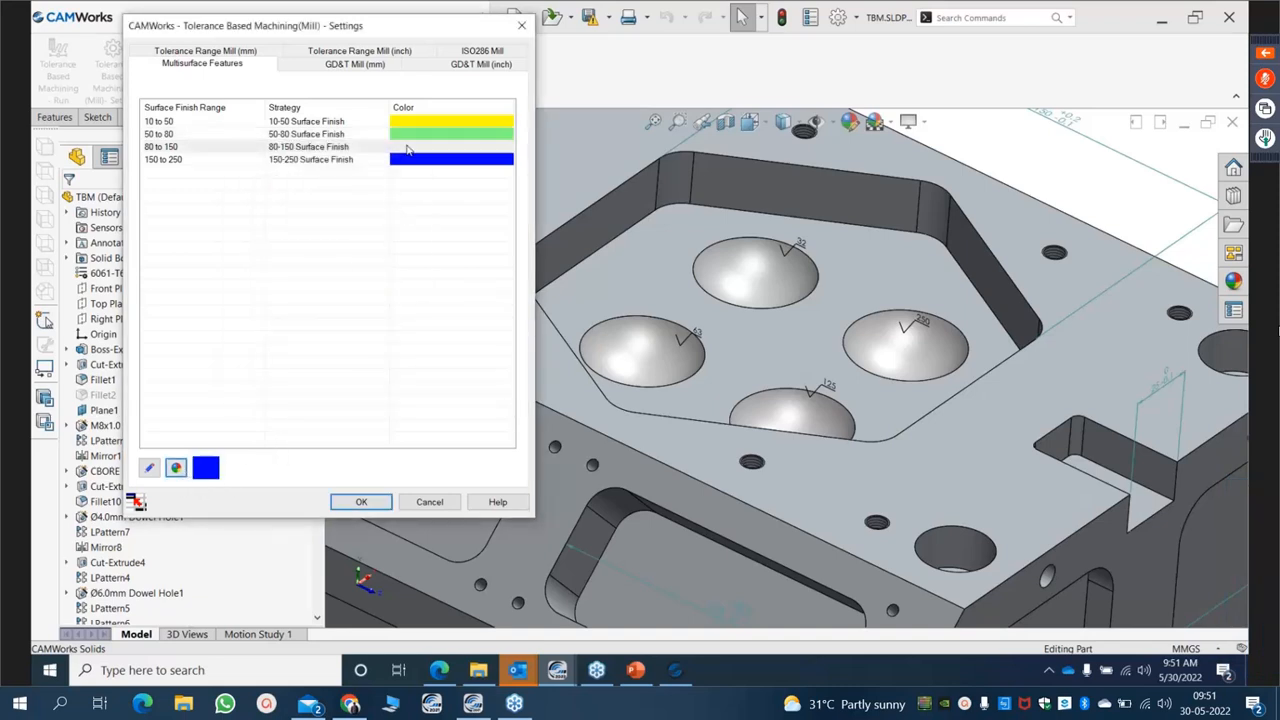
pyautogui.click(177, 468)
pyautogui.click(250, 190)
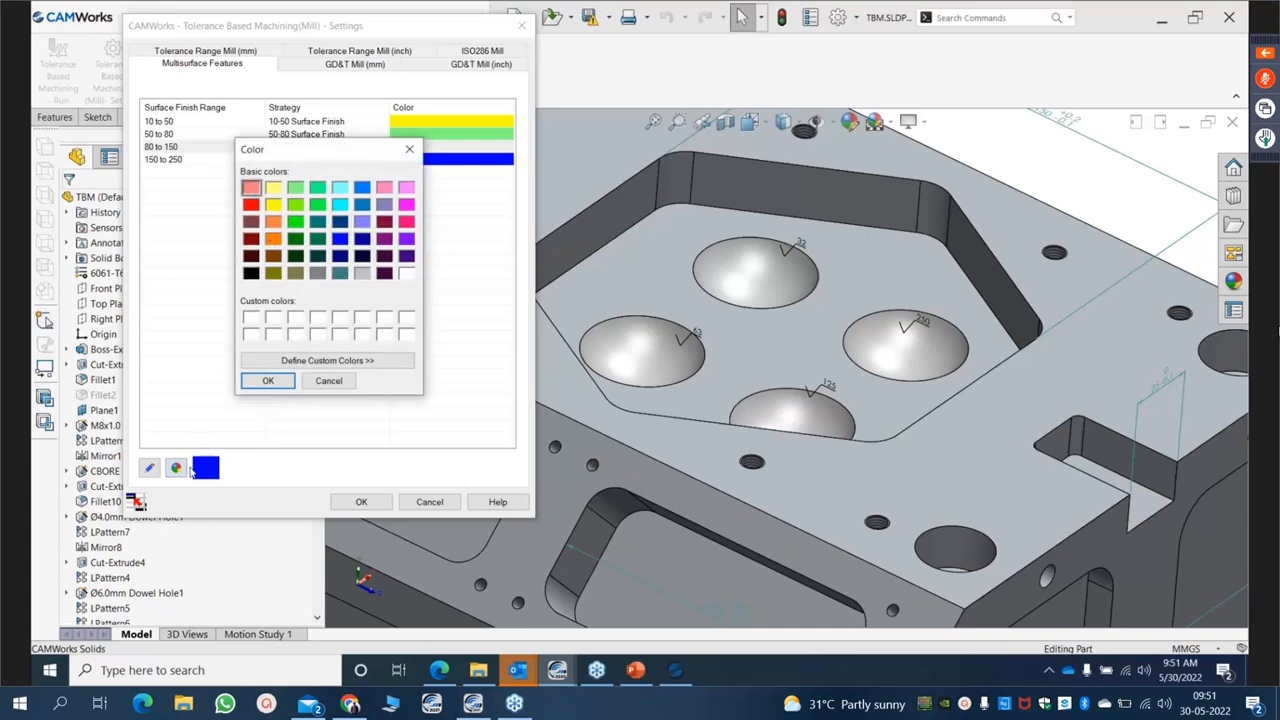
pyautogui.click(256, 381)
pyautogui.click(426, 160)
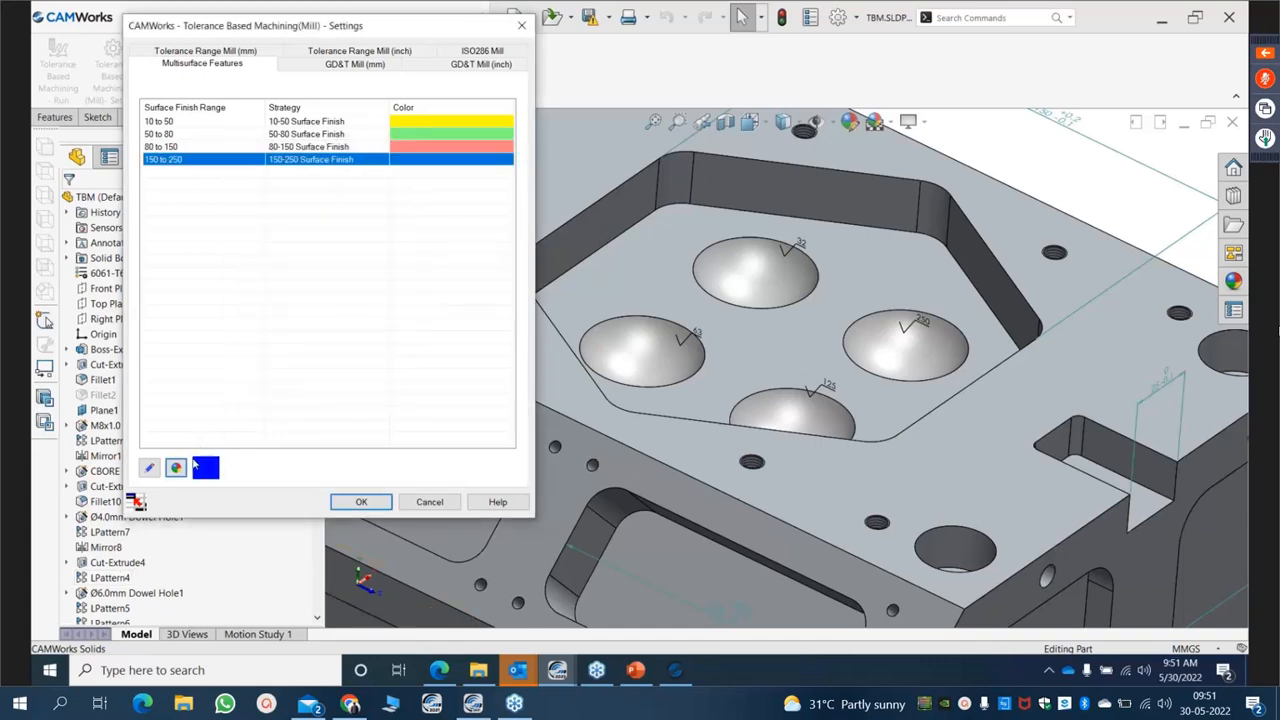
pyautogui.click(177, 468)
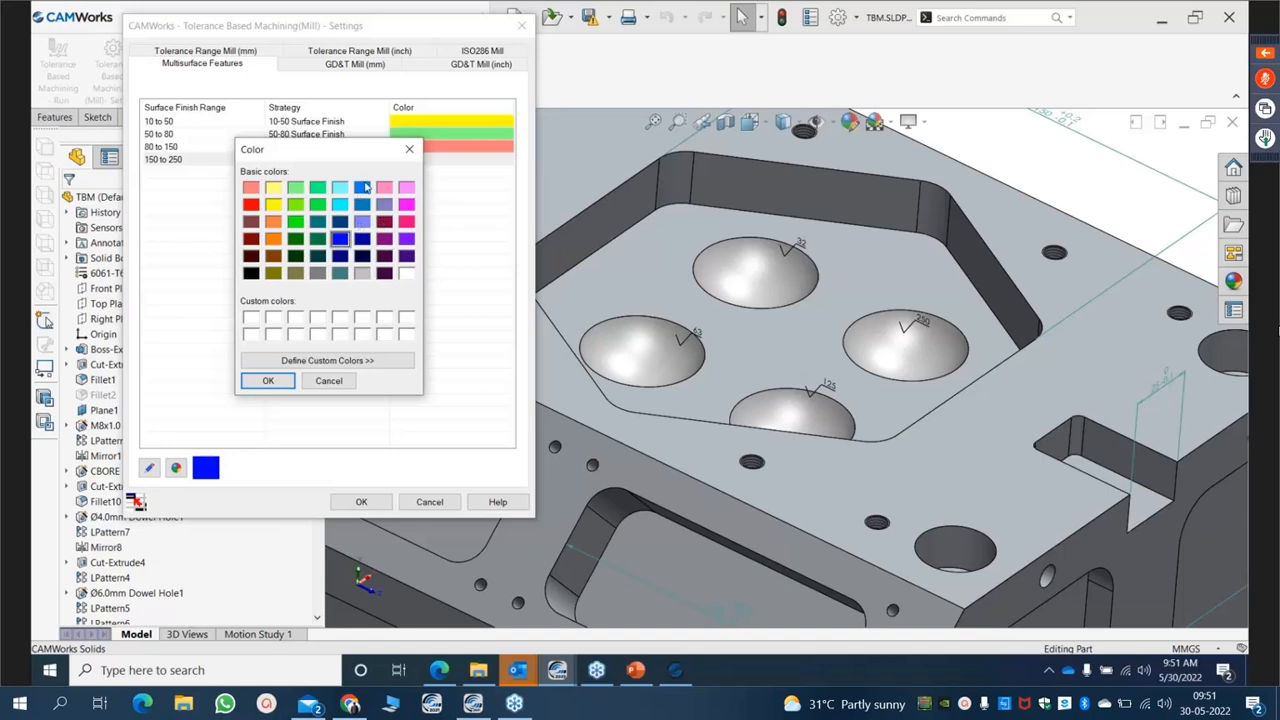
pyautogui.click(362, 222)
pyautogui.click(268, 380)
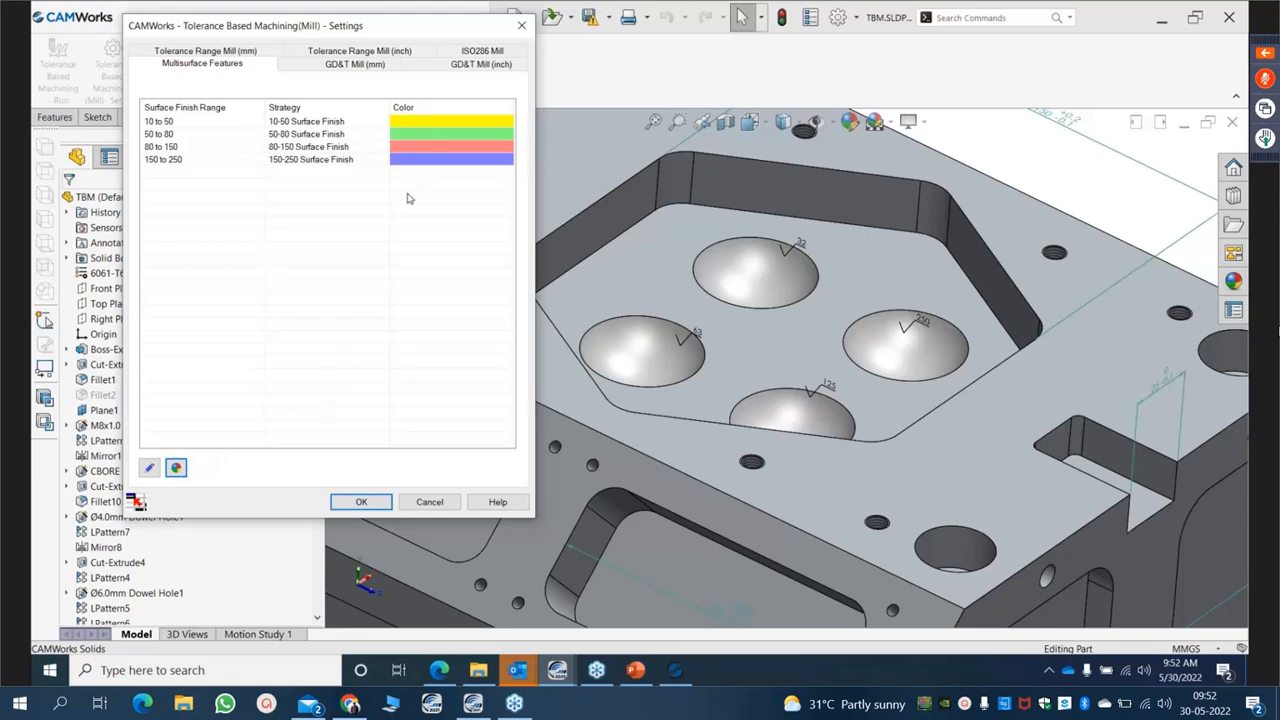
# Accept the mill Tolerance Based Machining settings and turn on RealView Graphics for the part.
pyautogui.click(358, 504)
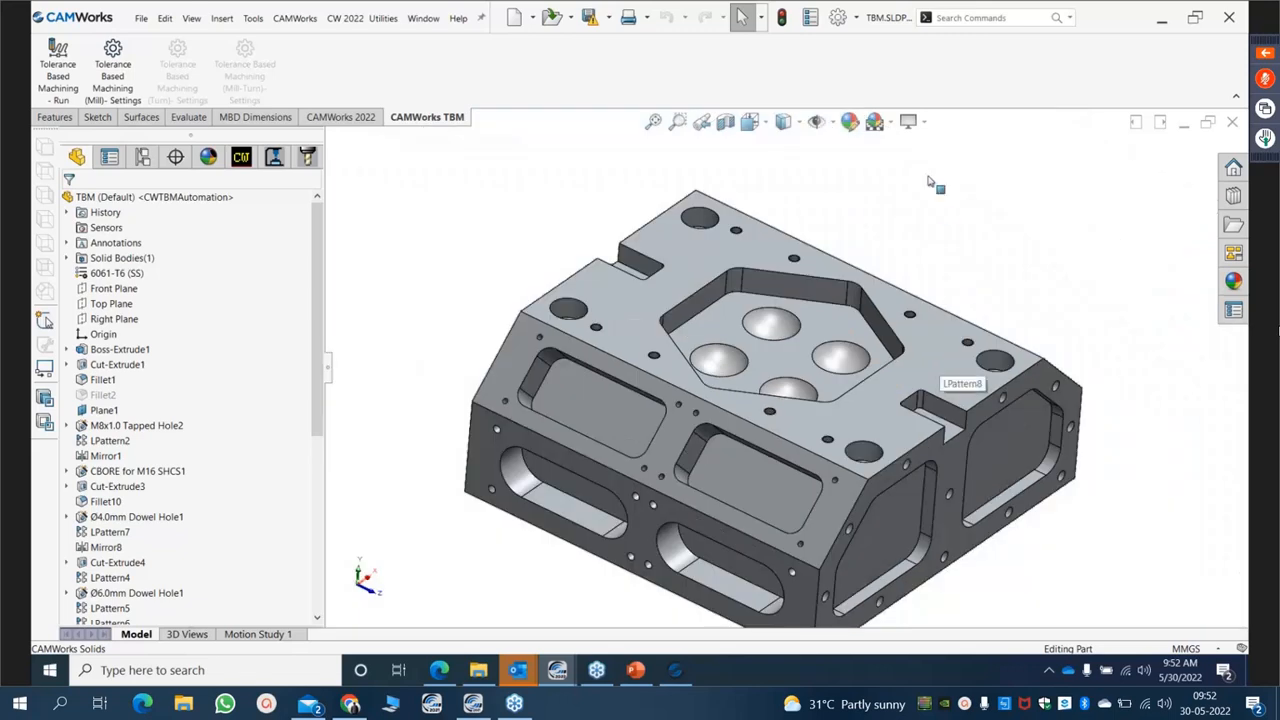
pyautogui.click(923, 124)
pyautogui.click(929, 146)
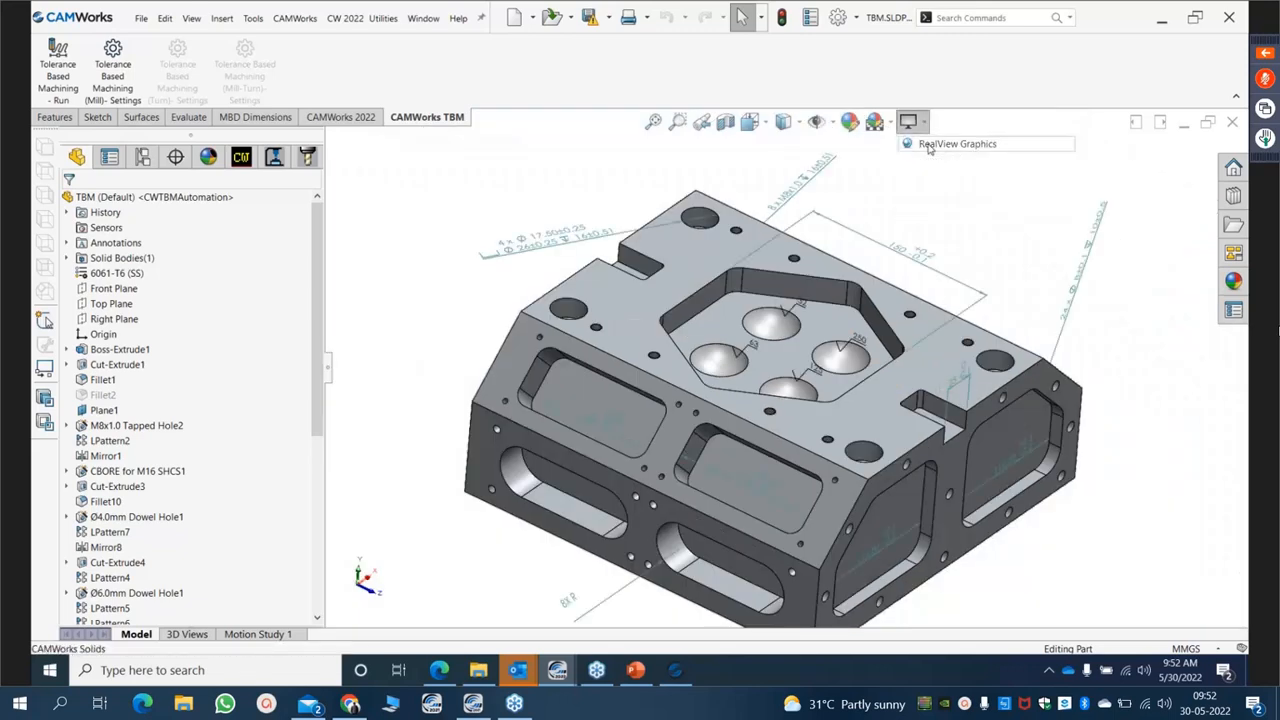
pyautogui.scroll(-3, 712, 445)
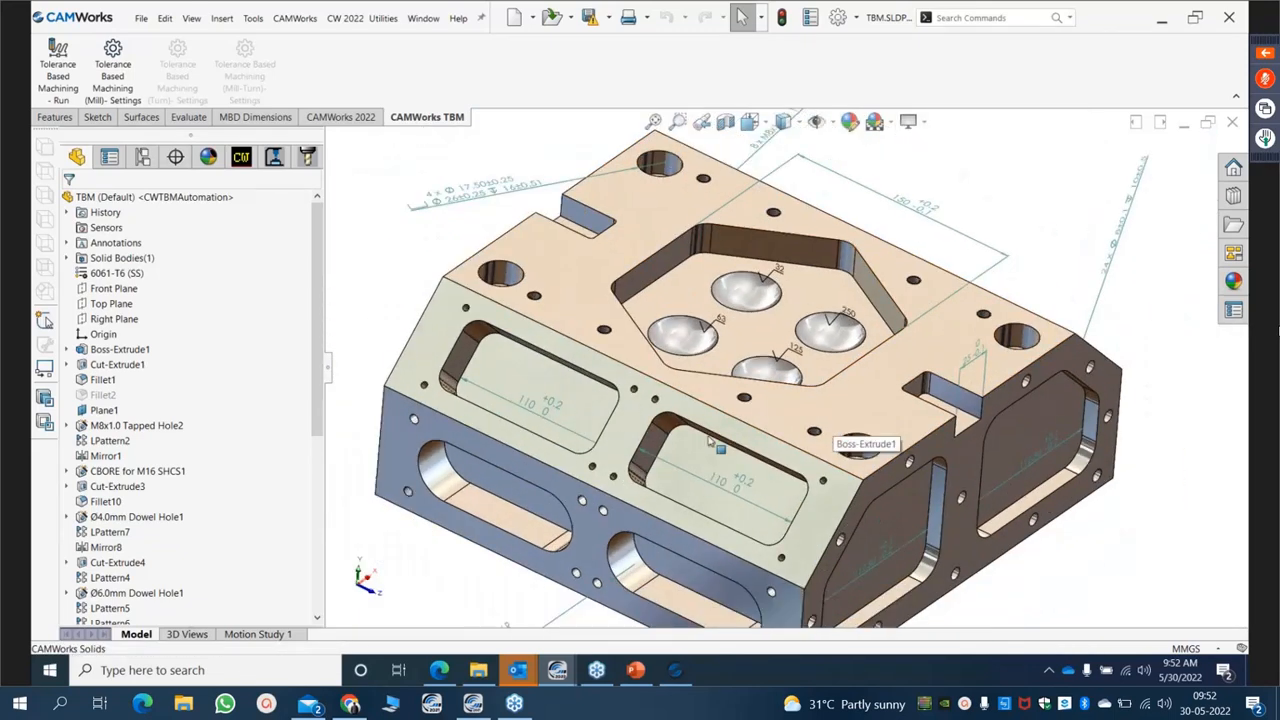
# Start the mill Tolerance Based Machining run with tolerance range recognition, surface-finish-based multisurface feature recognition and multisurface feature coloring enabled.
pyautogui.click(58, 76)
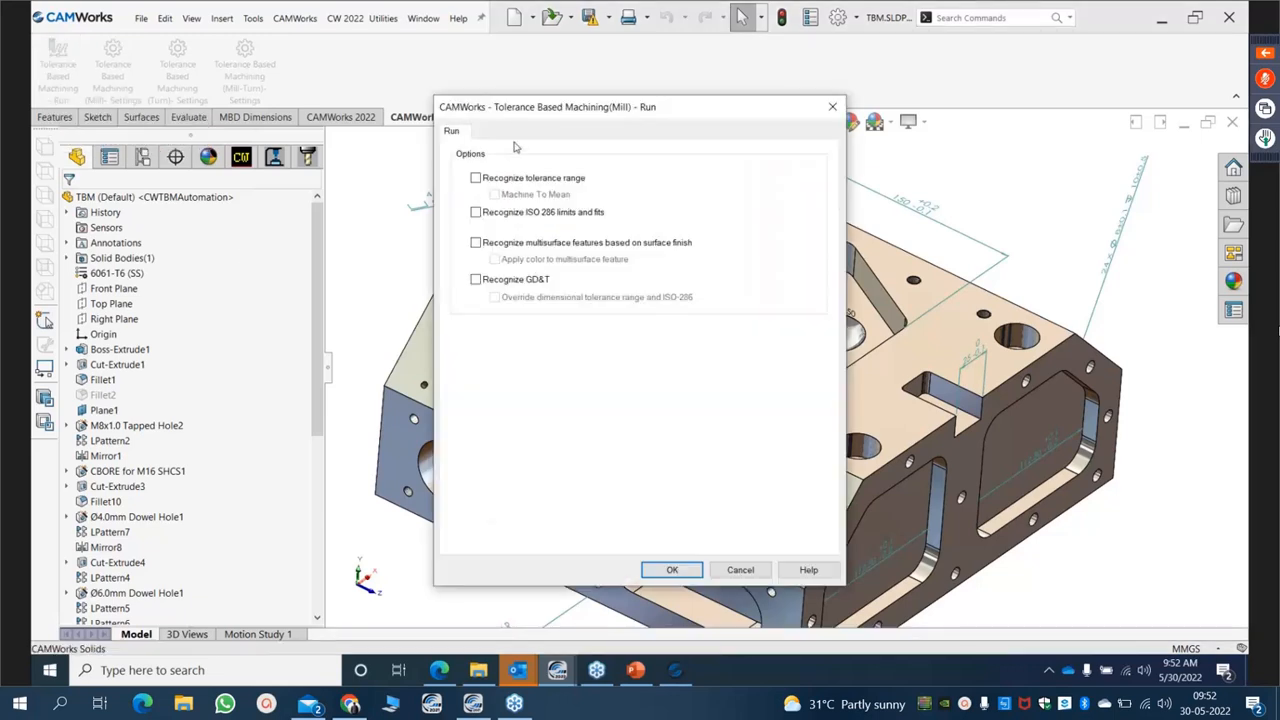
pyautogui.moveTo(515, 106); pyautogui.dragTo(139, 59)
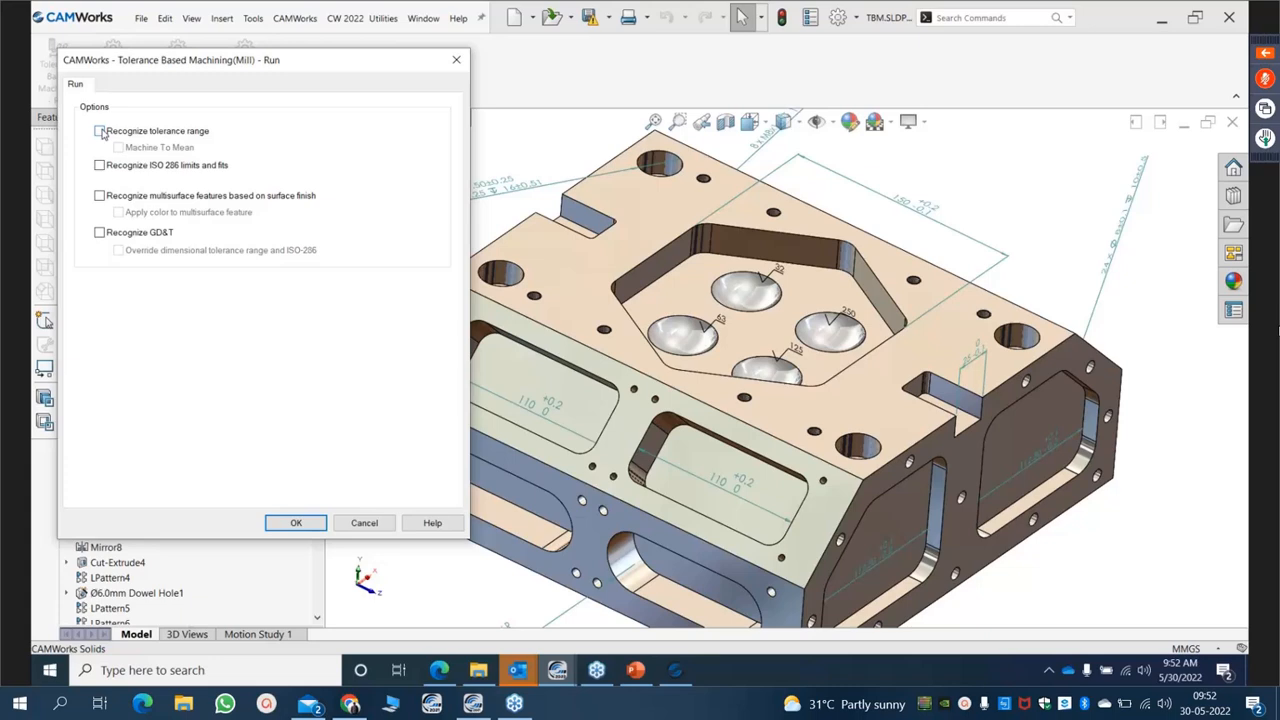
pyautogui.click(100, 196)
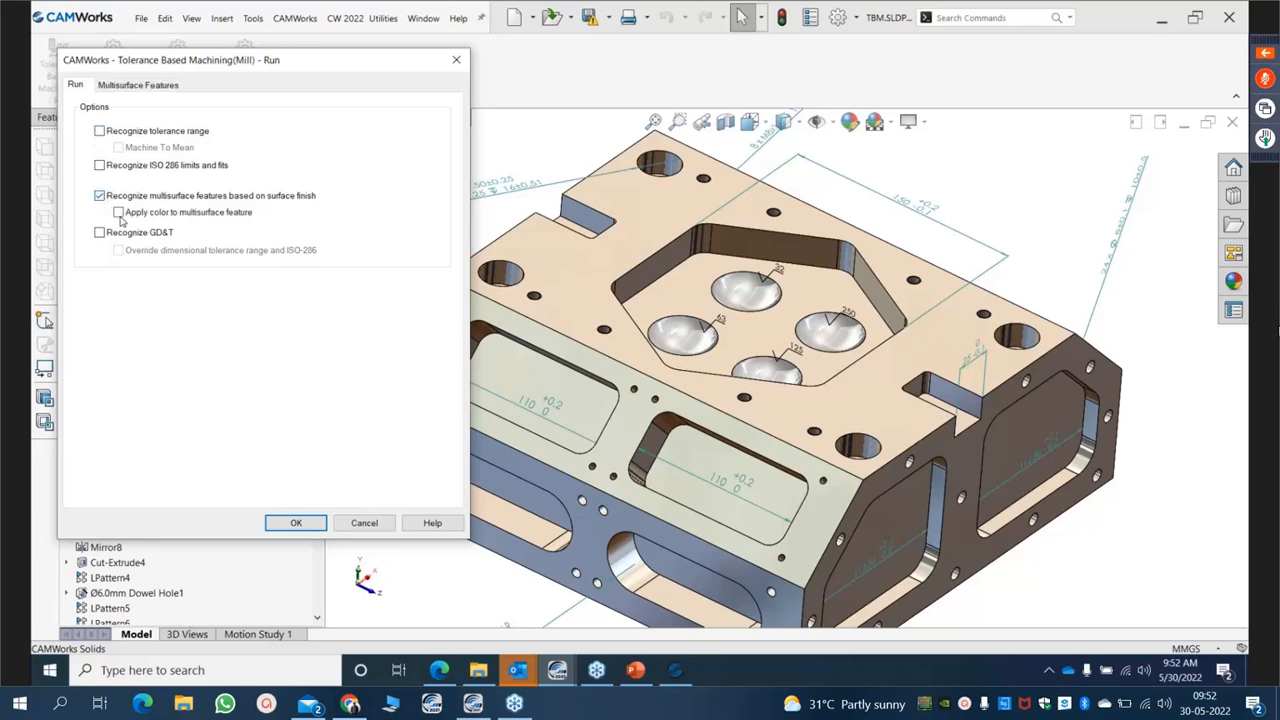
pyautogui.click(119, 213)
pyautogui.click(100, 132)
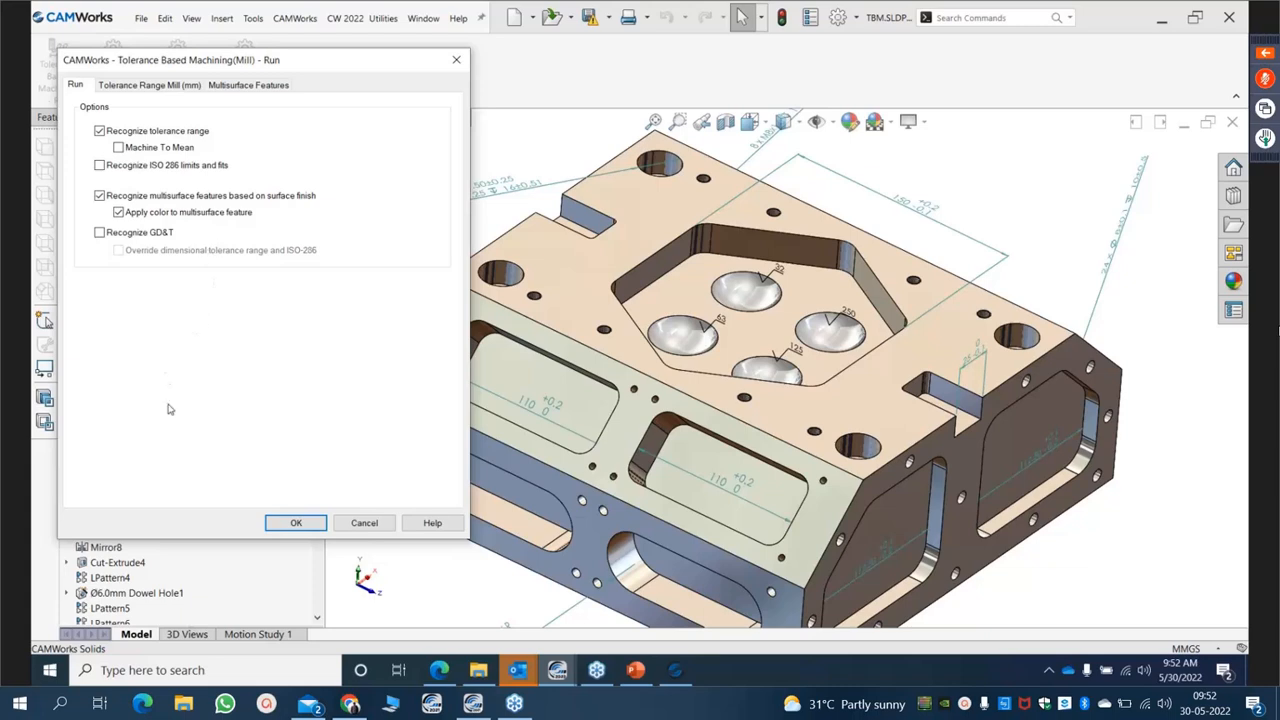
# Check the run's surface finish range strategies and colors, and extract the machinable features for the mill tolerance ranges in mm.
pyautogui.click(241, 86)
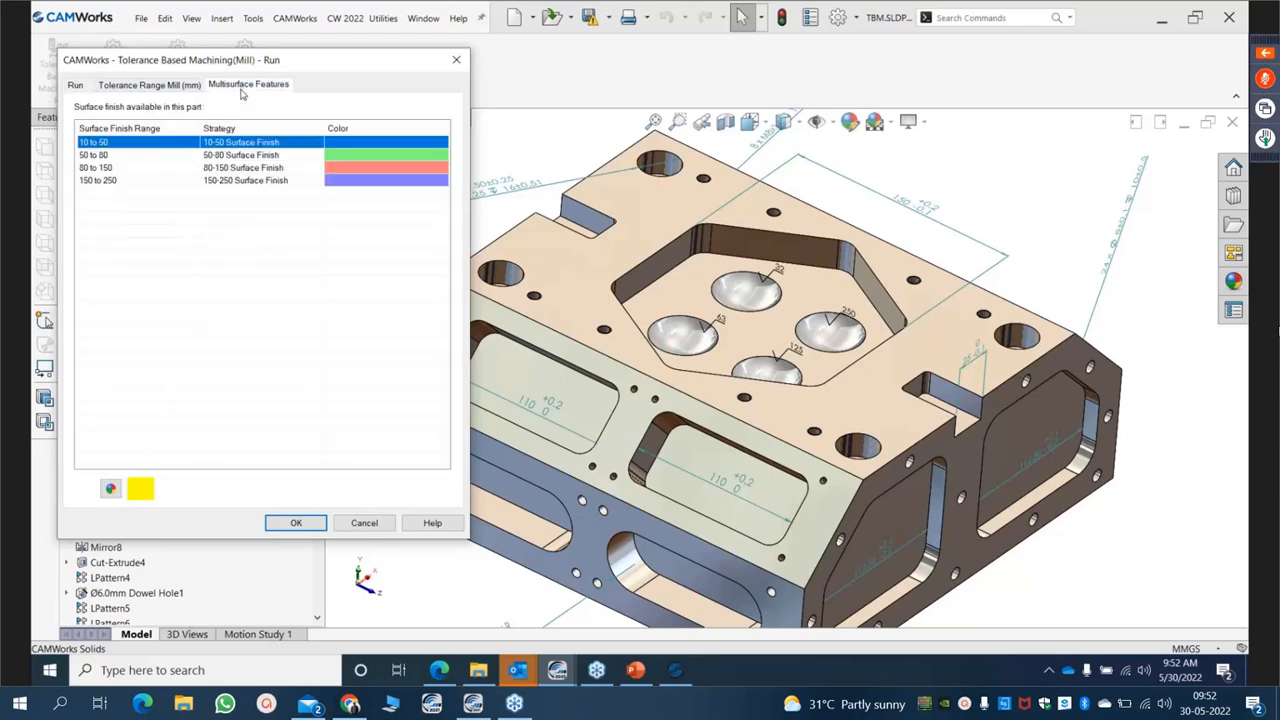
pyautogui.click(369, 157)
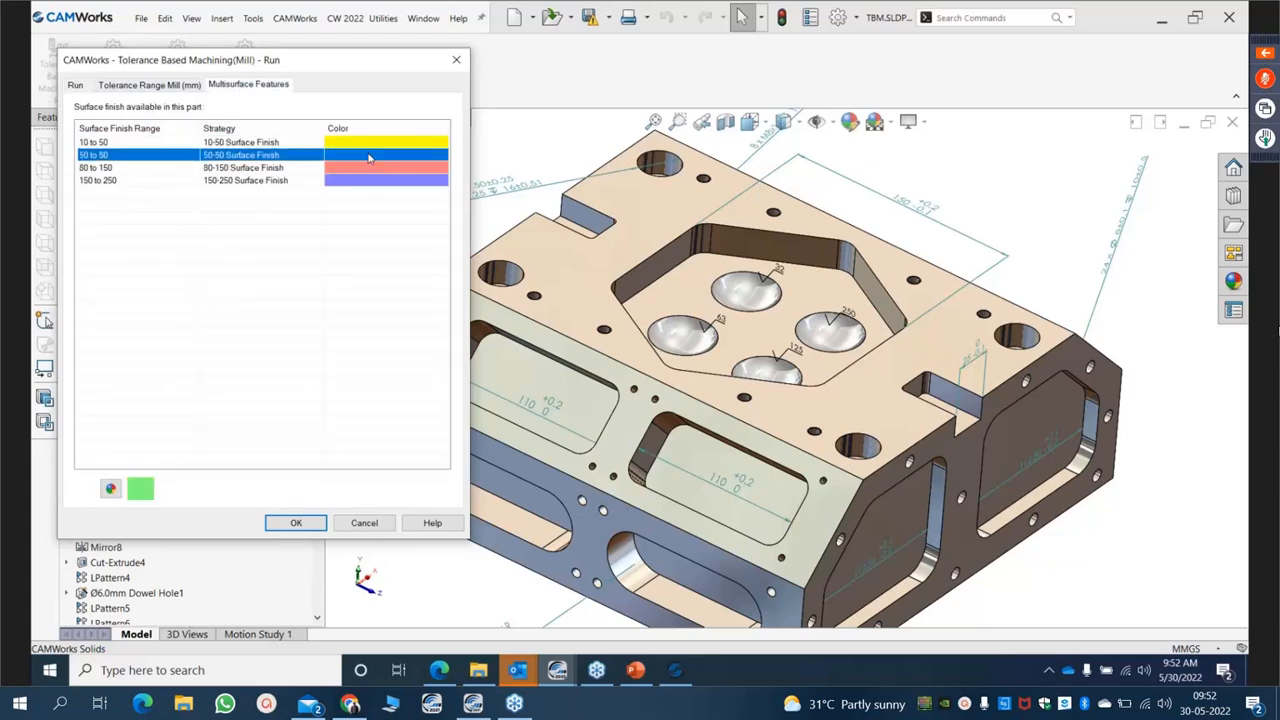
pyautogui.click(367, 170)
pyautogui.click(359, 182)
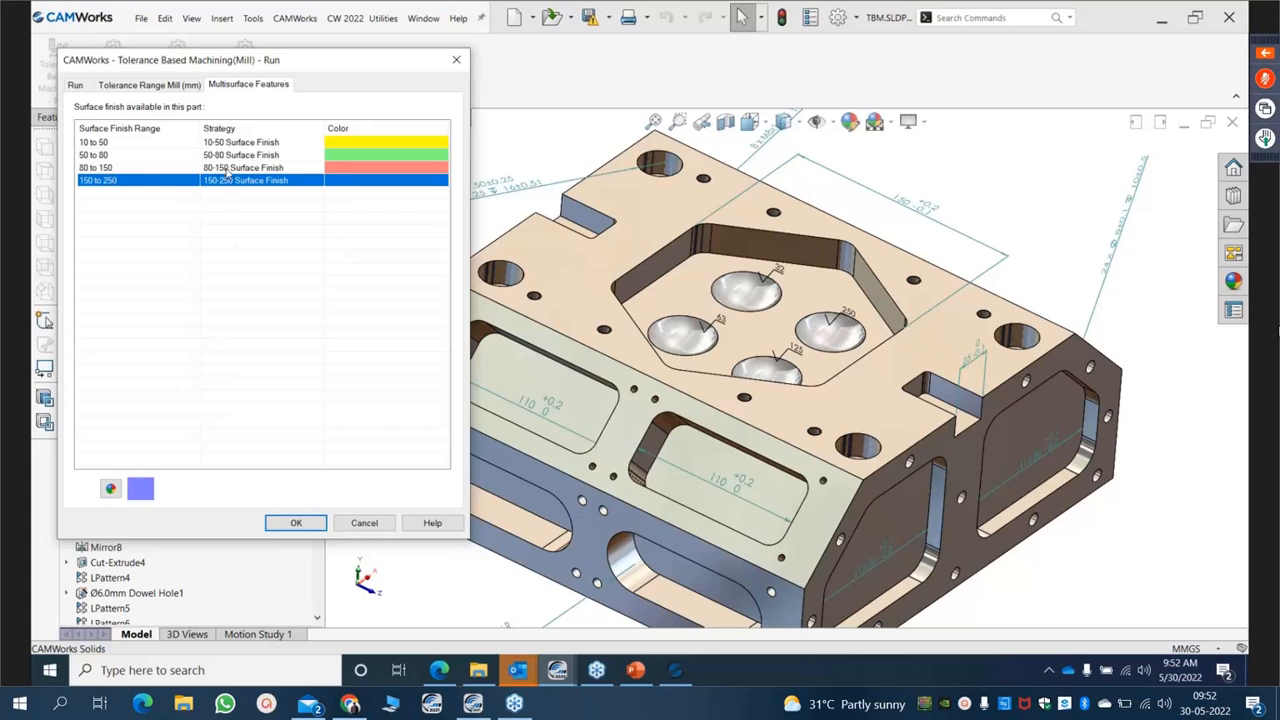
pyautogui.click(77, 86)
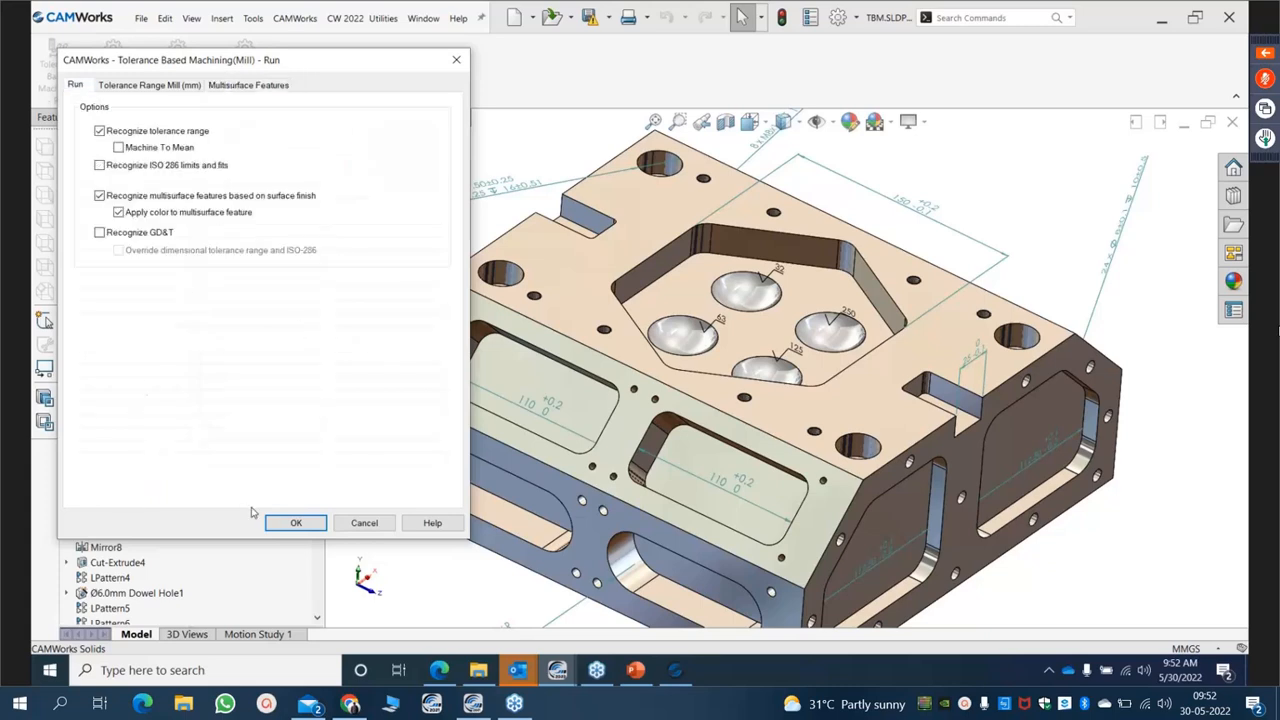
pyautogui.click(130, 86)
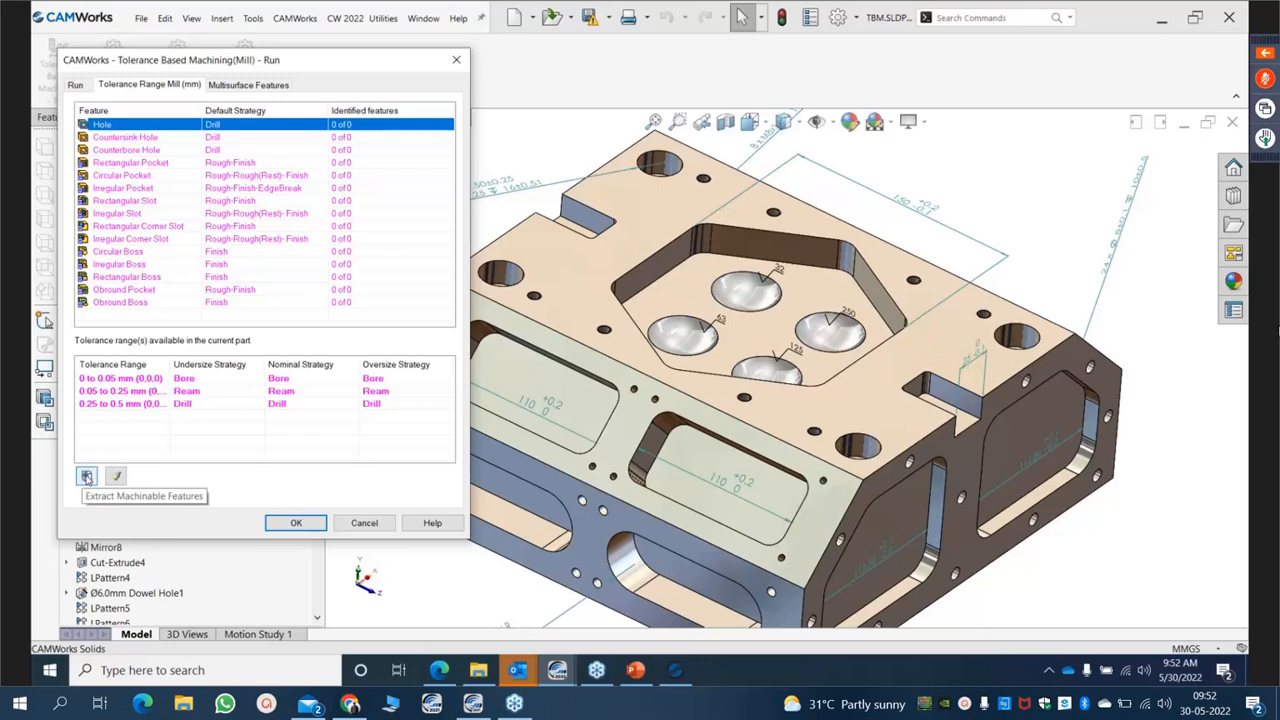
pyautogui.click(86, 476)
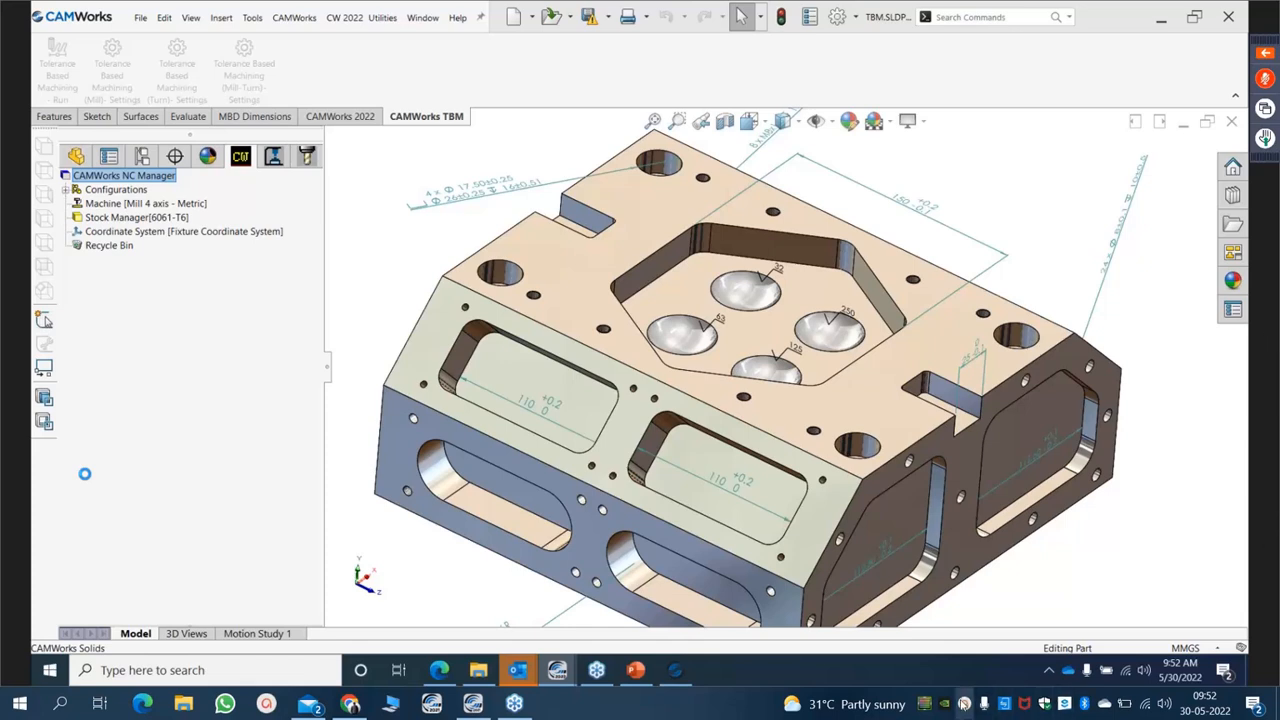
pyautogui.click(965, 704)
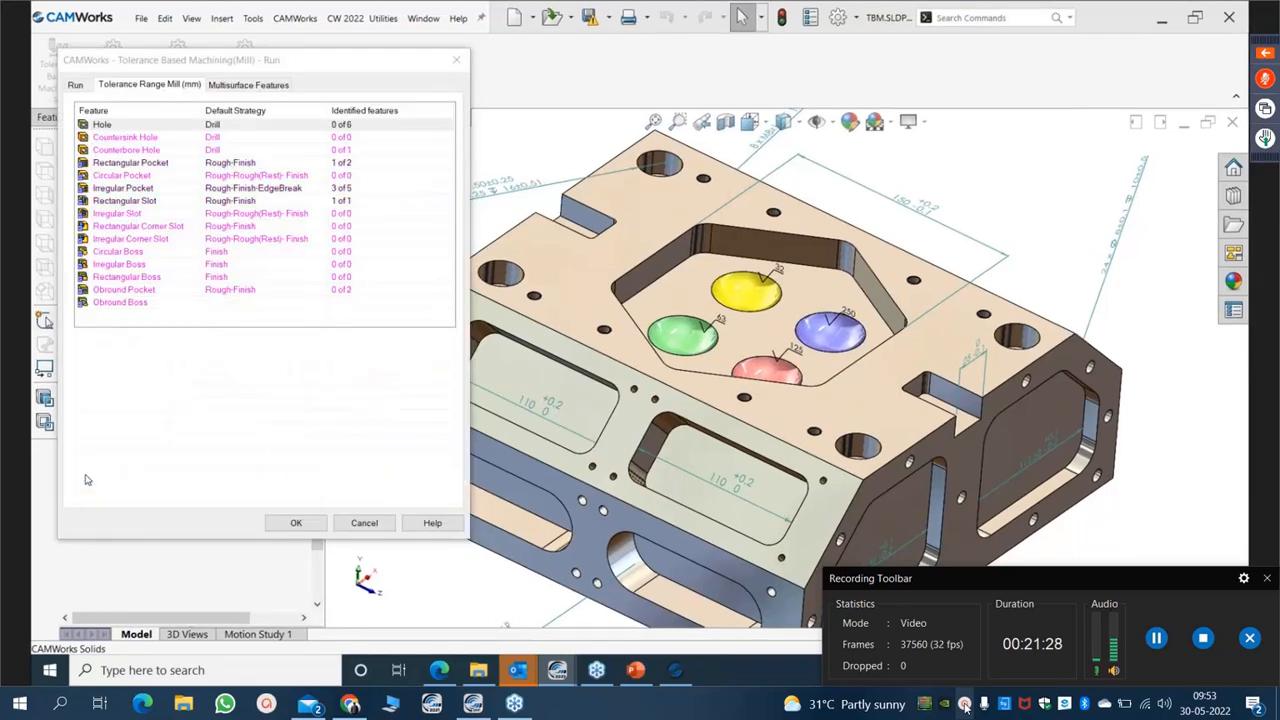
pyautogui.click(965, 707)
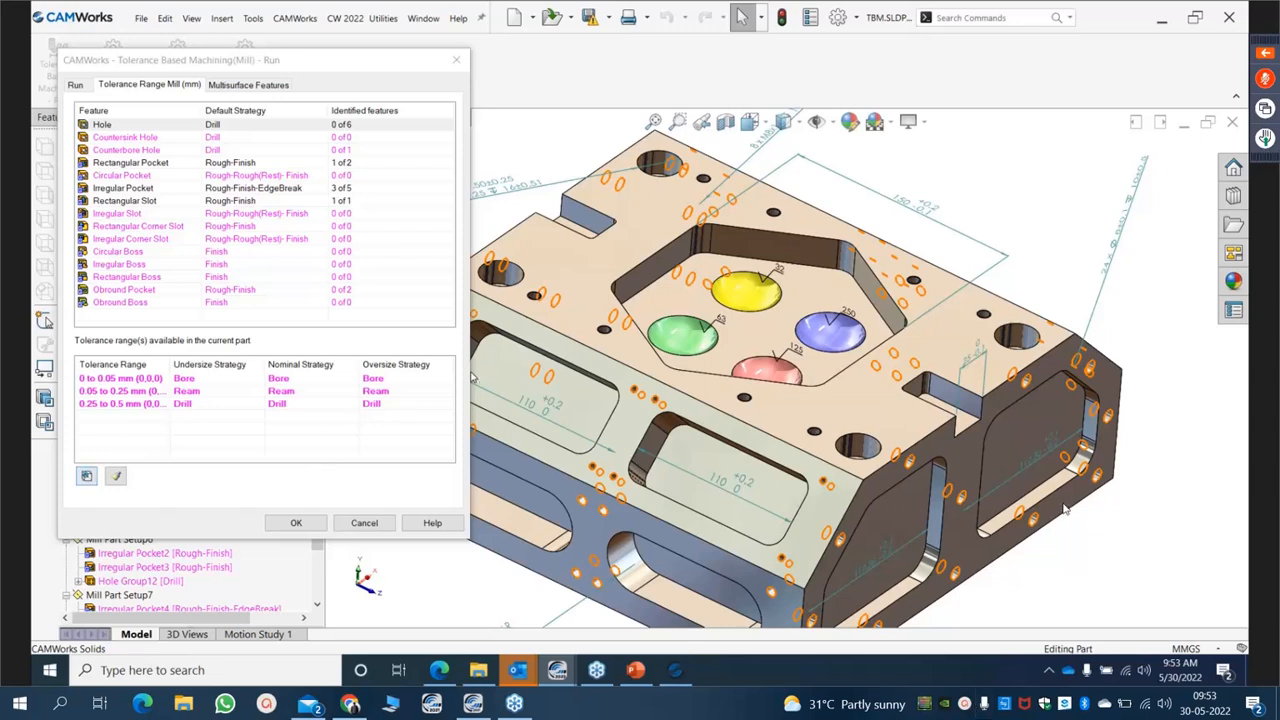
# Inspect the colored spherical pockets behind the run dialog and accept the Tolerance Based Machining run.
pyautogui.scroll(-3, 733, 354)
pyautogui.moveTo(777, 349)
pyautogui.mouseDown(button='middle')
pyautogui.moveTo(770, 409)
pyautogui.moveTo(788, 342)
pyautogui.mouseUp(button='middle')
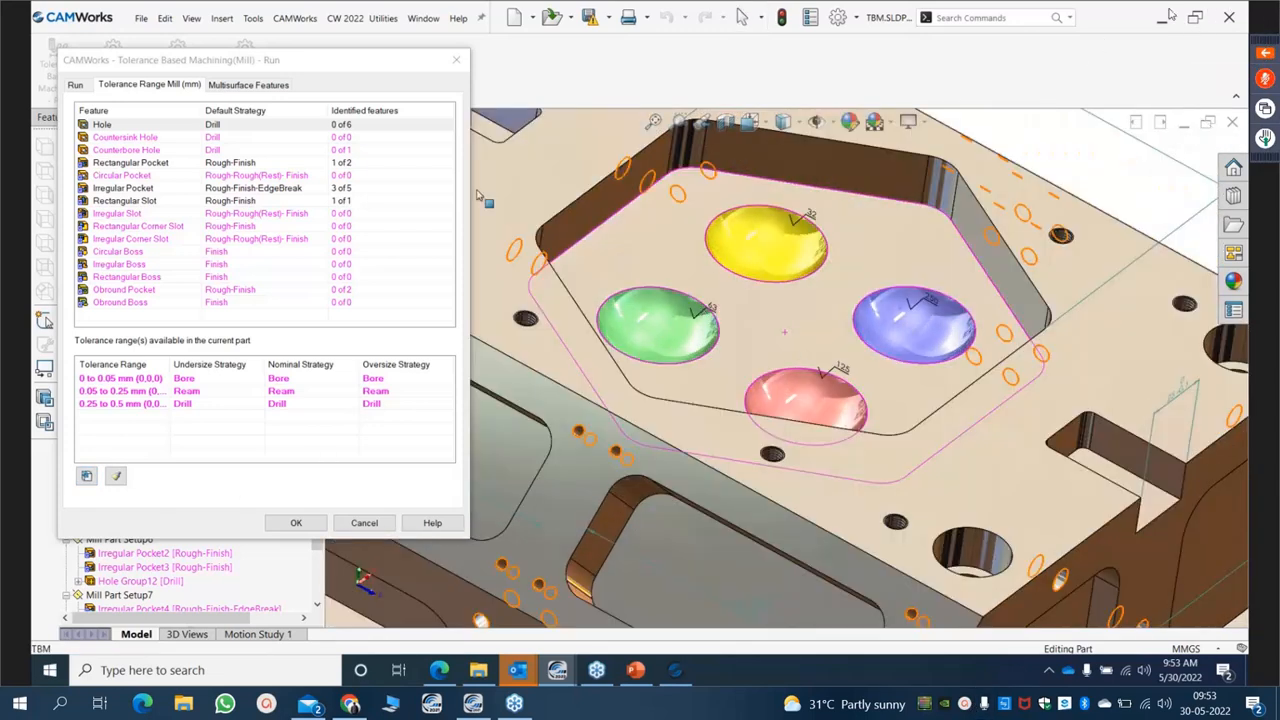
pyautogui.click(370, 71)
pyautogui.moveTo(370, 71); pyautogui.dragTo(523, 70)
pyautogui.press('super')
pyautogui.press('super')
pyautogui.click(449, 522)
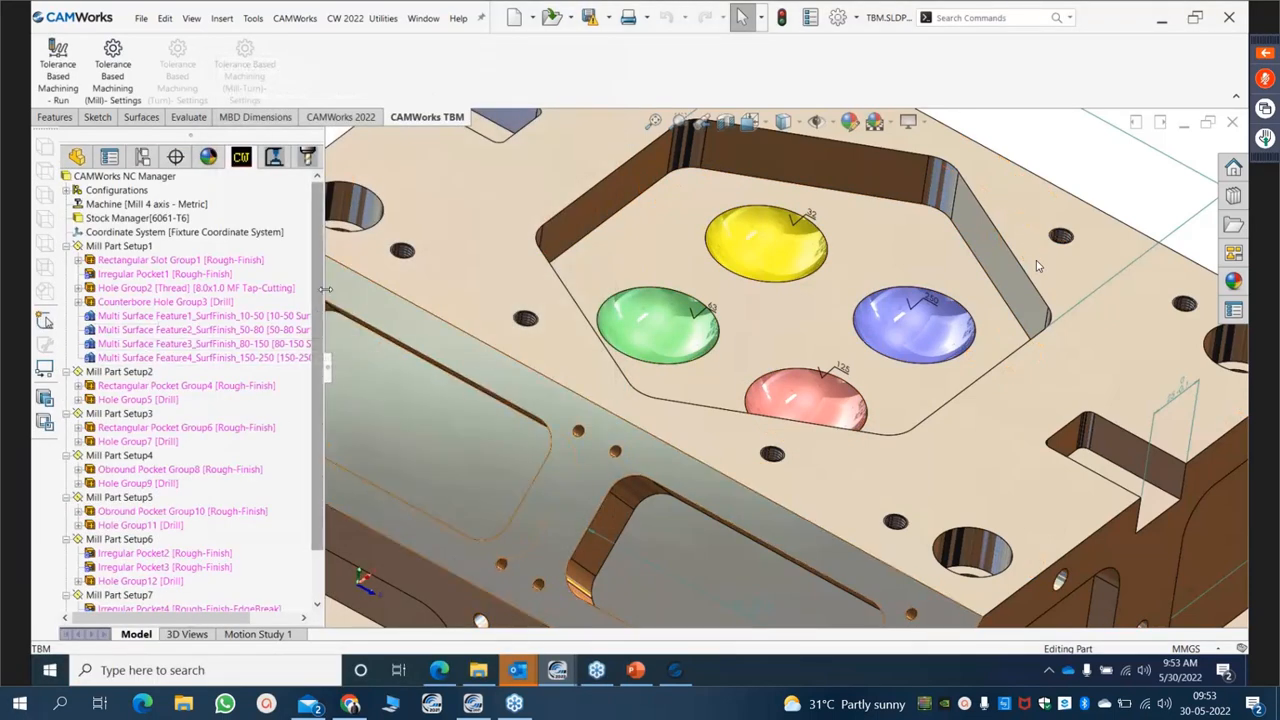
# Widen the feature tree and generate the operation plan for the four surface finish multisurface features in Mill Part Setup1.
pyautogui.moveTo(447, 287); pyautogui.dragTo(474, 288)
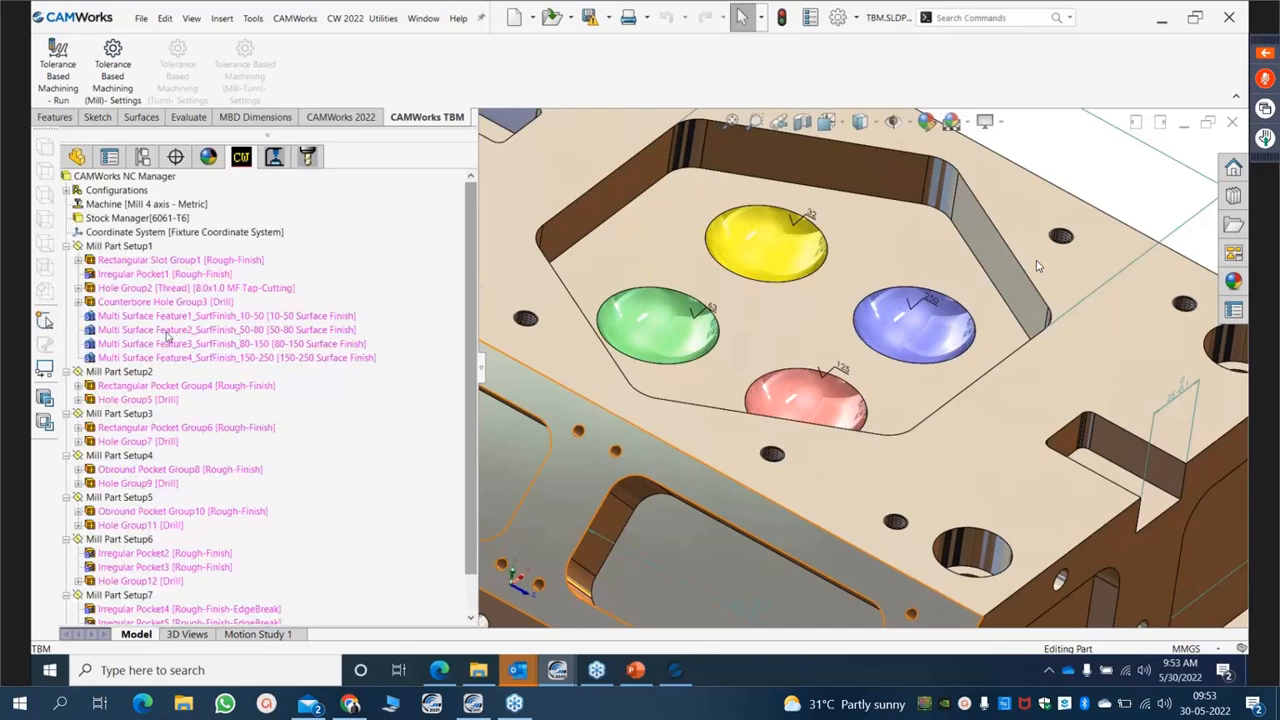
pyautogui.click(163, 317)
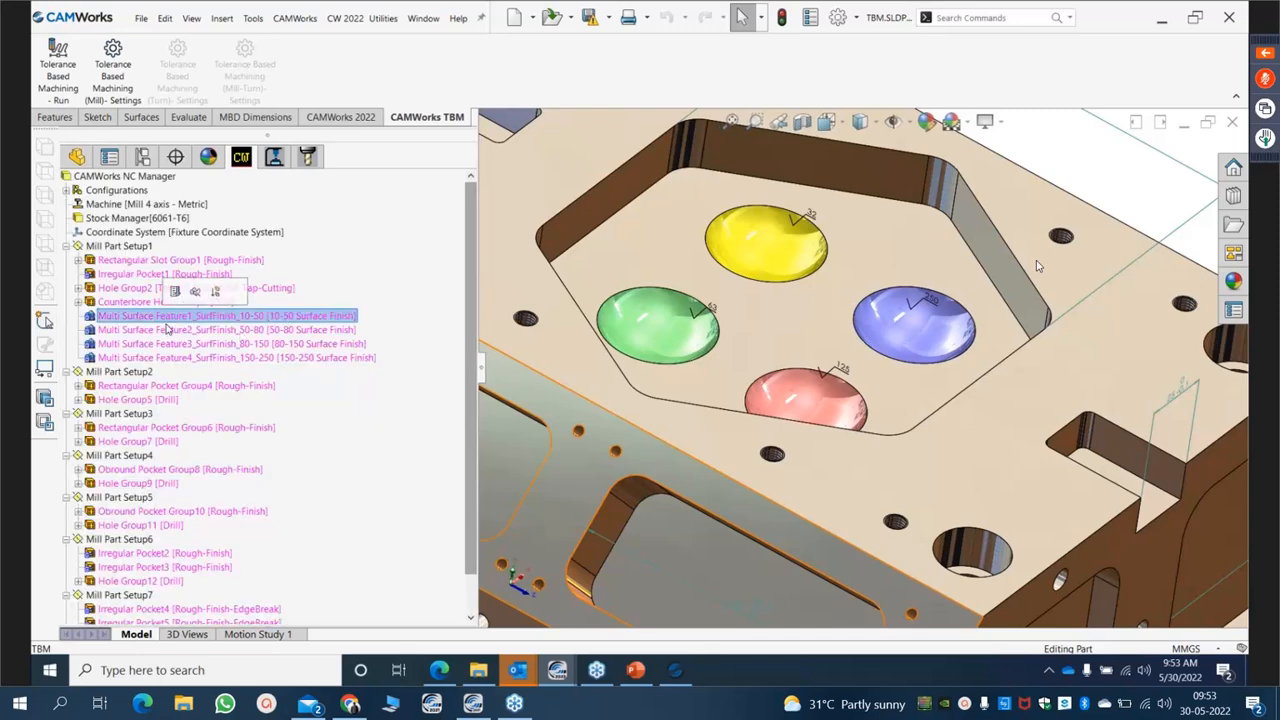
pyautogui.keyDown('shift'); pyautogui.click(160, 358); pyautogui.keyUp('shift')
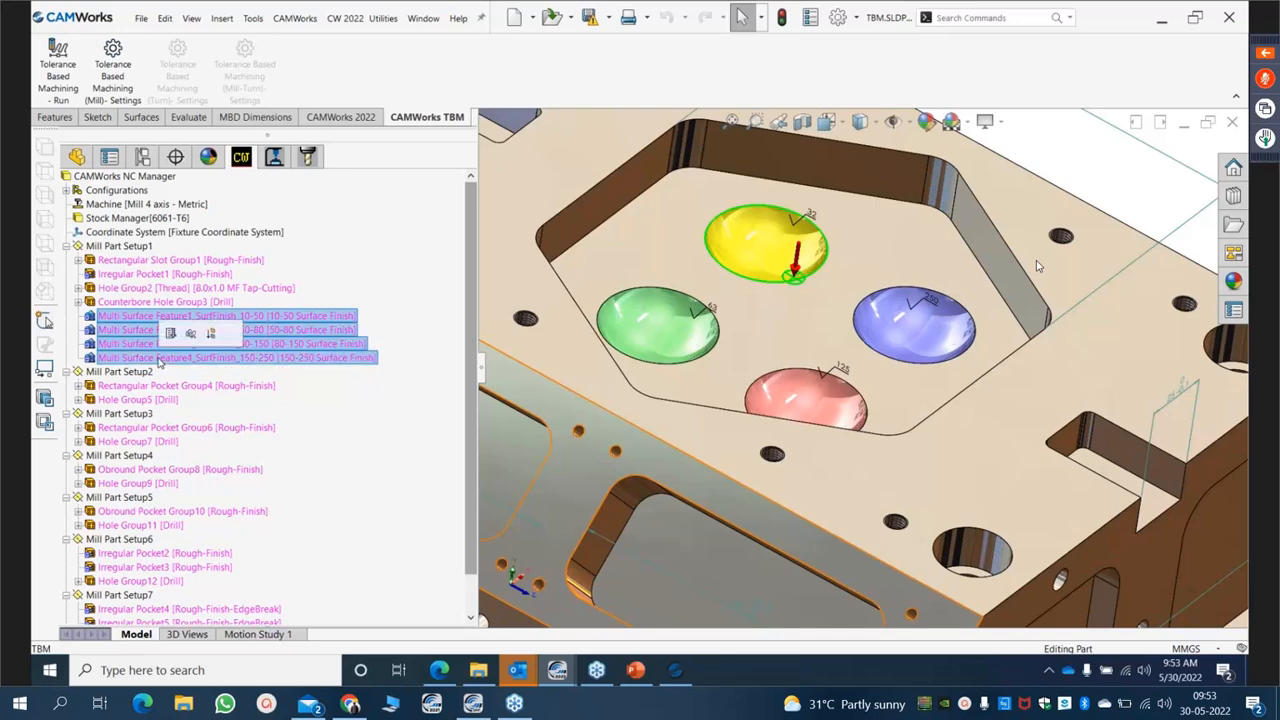
pyautogui.click(170, 334)
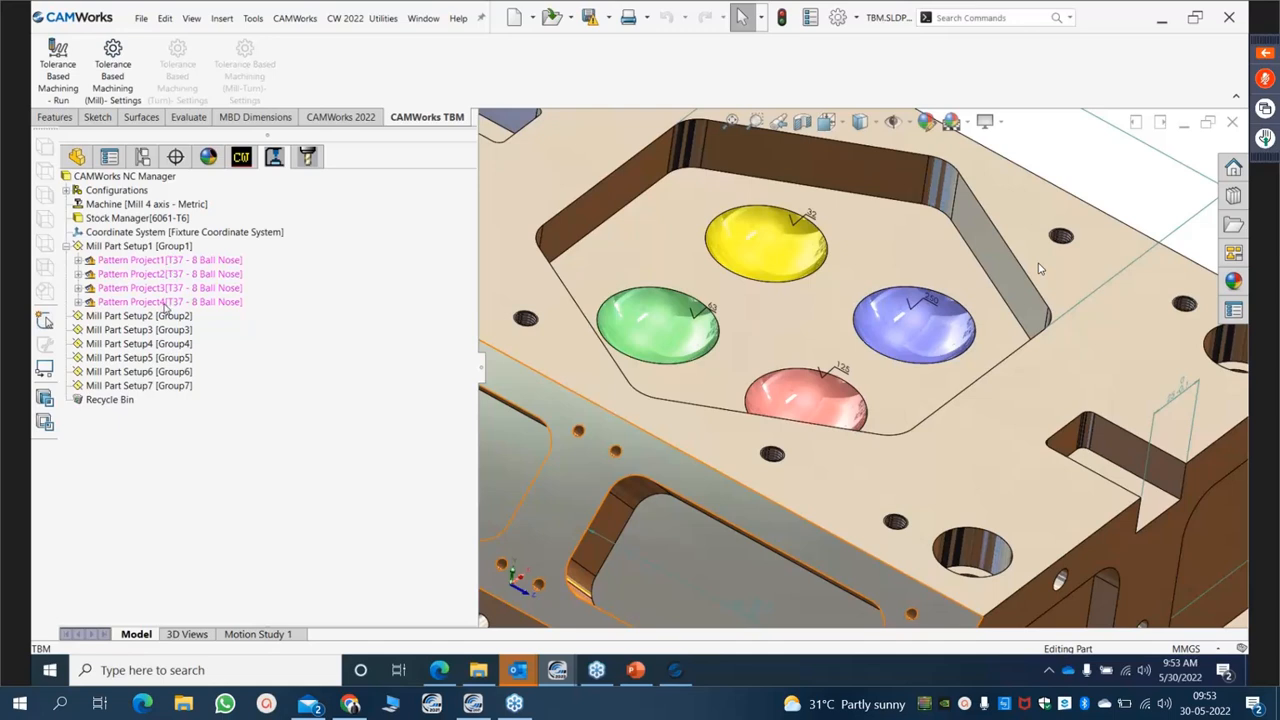
# Generate the Pattern Project1 toolpath and inspect its pass spacing closely on the yellow pocket.
pyautogui.click(158, 262)
pyautogui.click(166, 236)
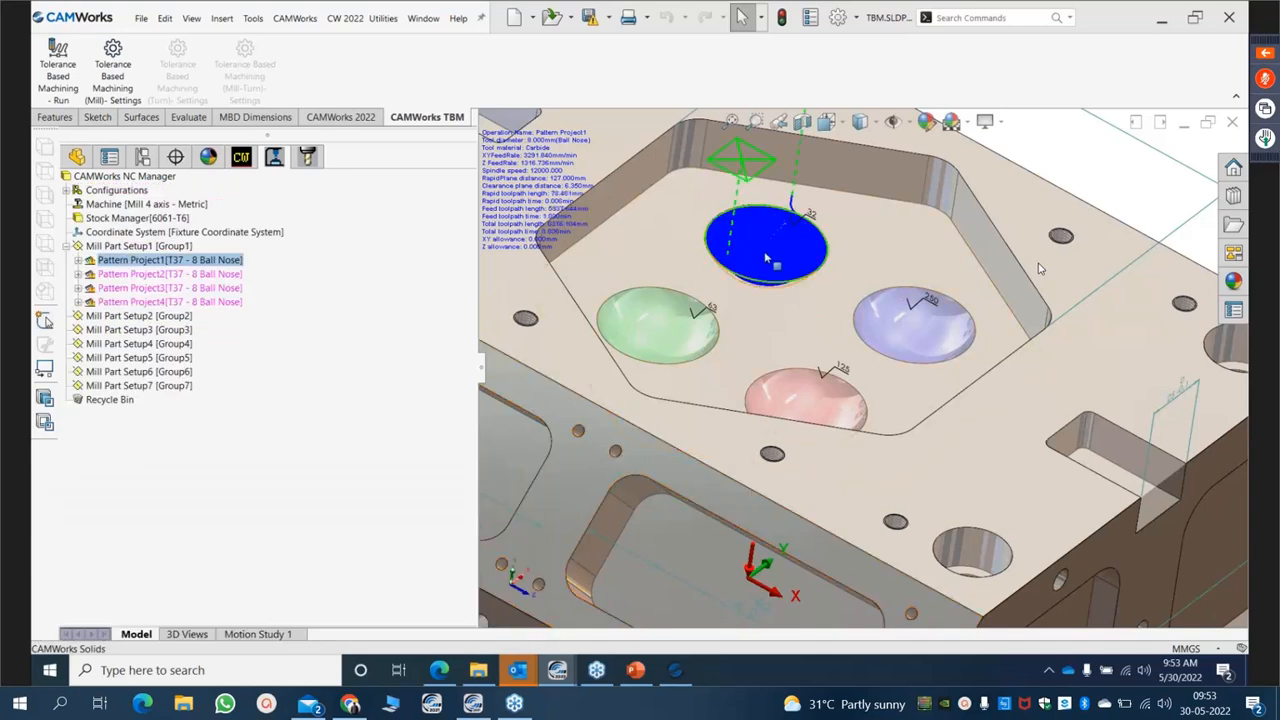
pyautogui.scroll(-2, 765, 258)
pyautogui.scroll(-4, 765, 258)
pyautogui.scroll(1, 790, 300)
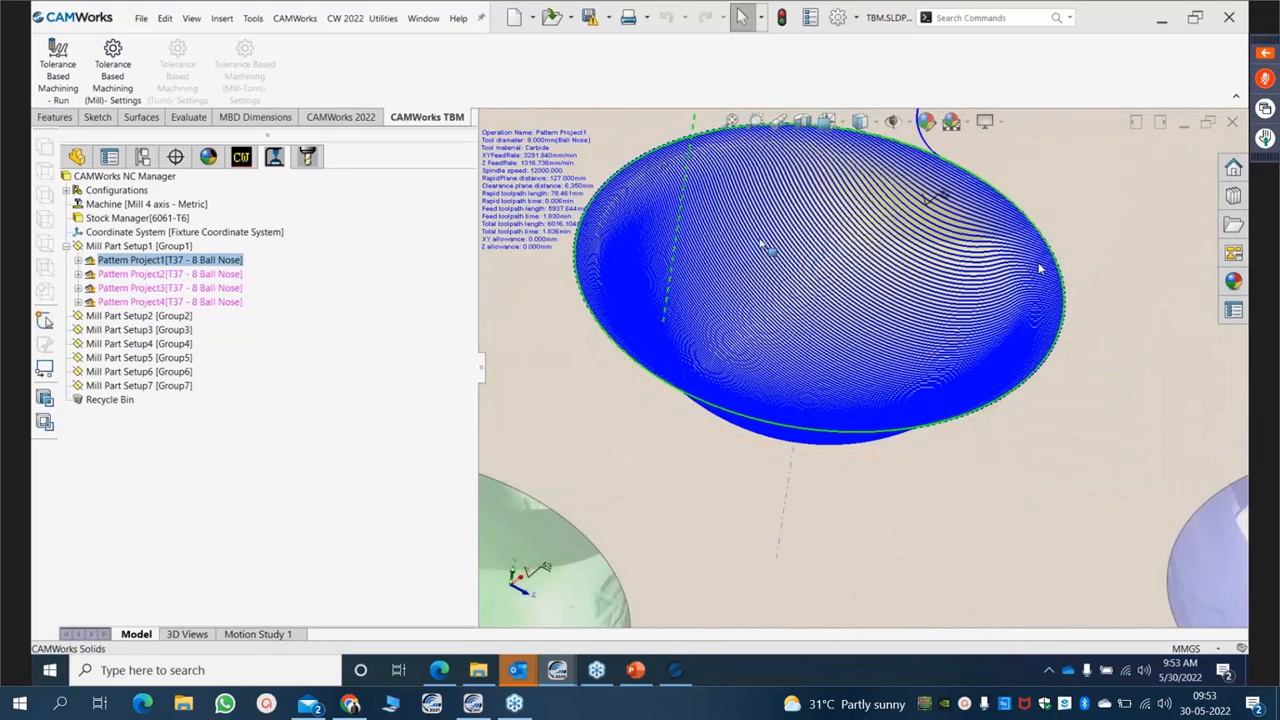
pyautogui.scroll(5, 800, 318)
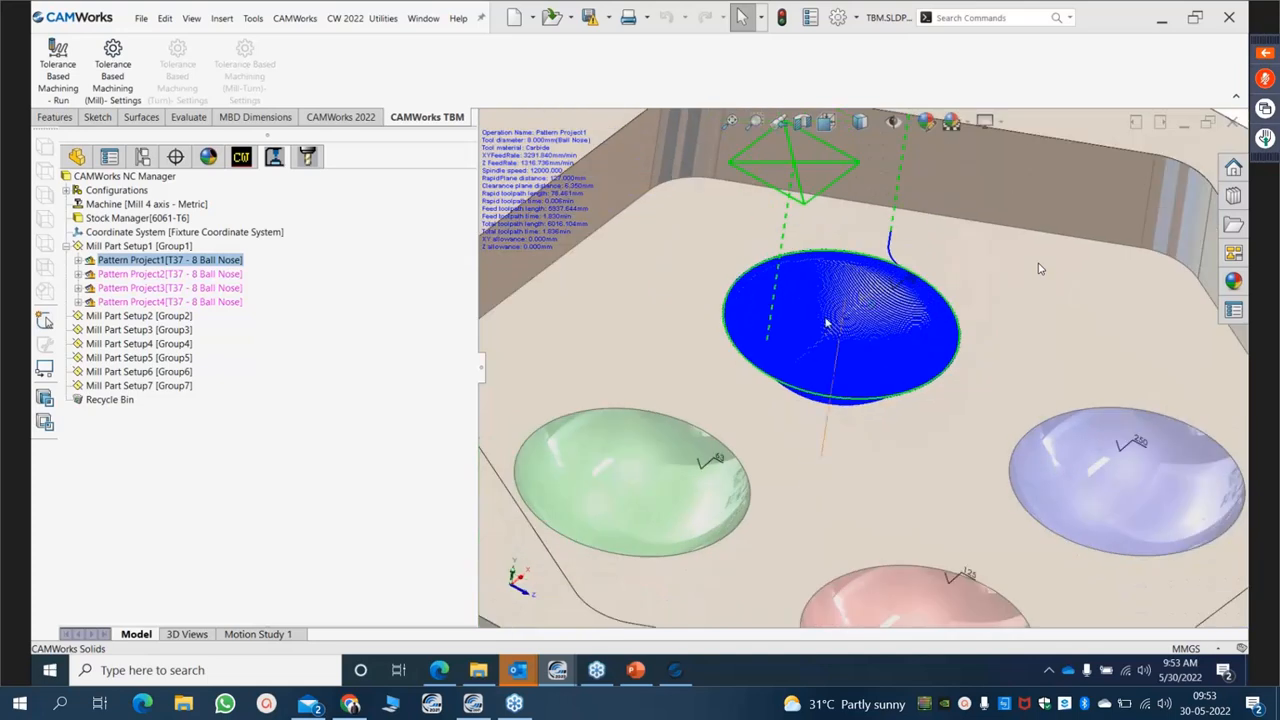
# Generate the toolpaths for Pattern Project2, Pattern Project3 and Pattern Project4 on the green, red and violet-blue pockets.
pyautogui.click(172, 283)
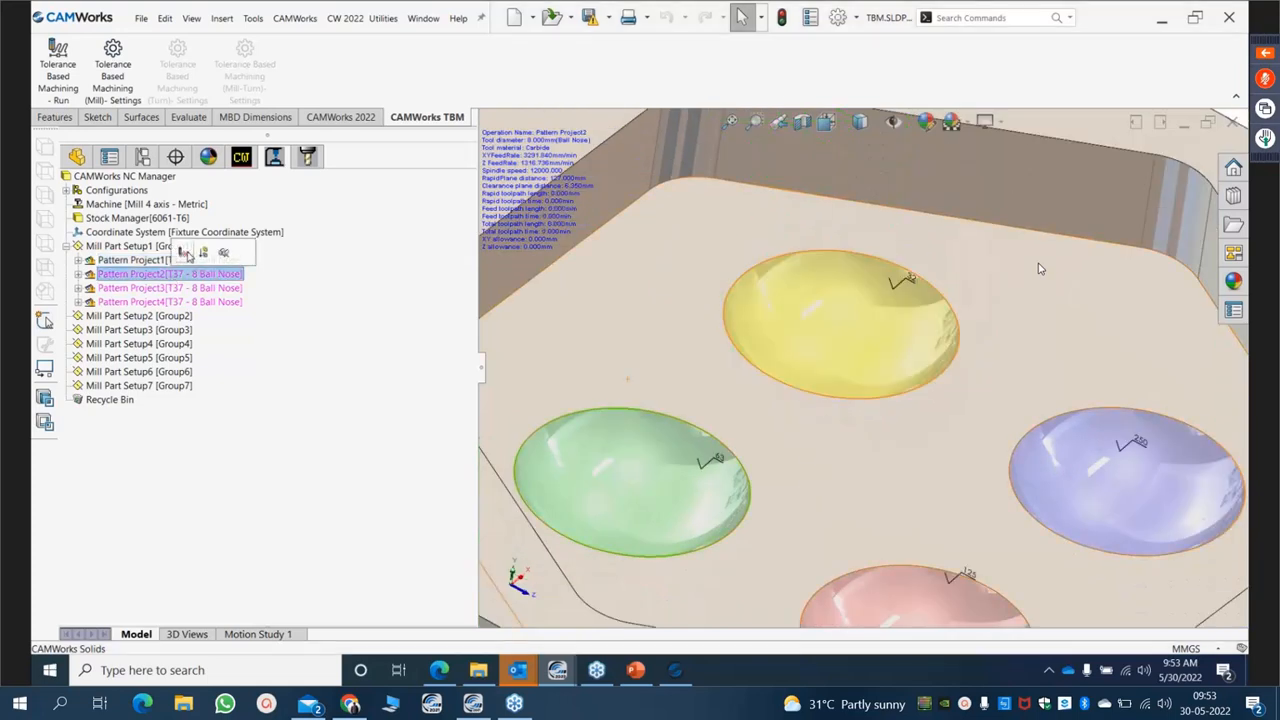
pyautogui.click(190, 256)
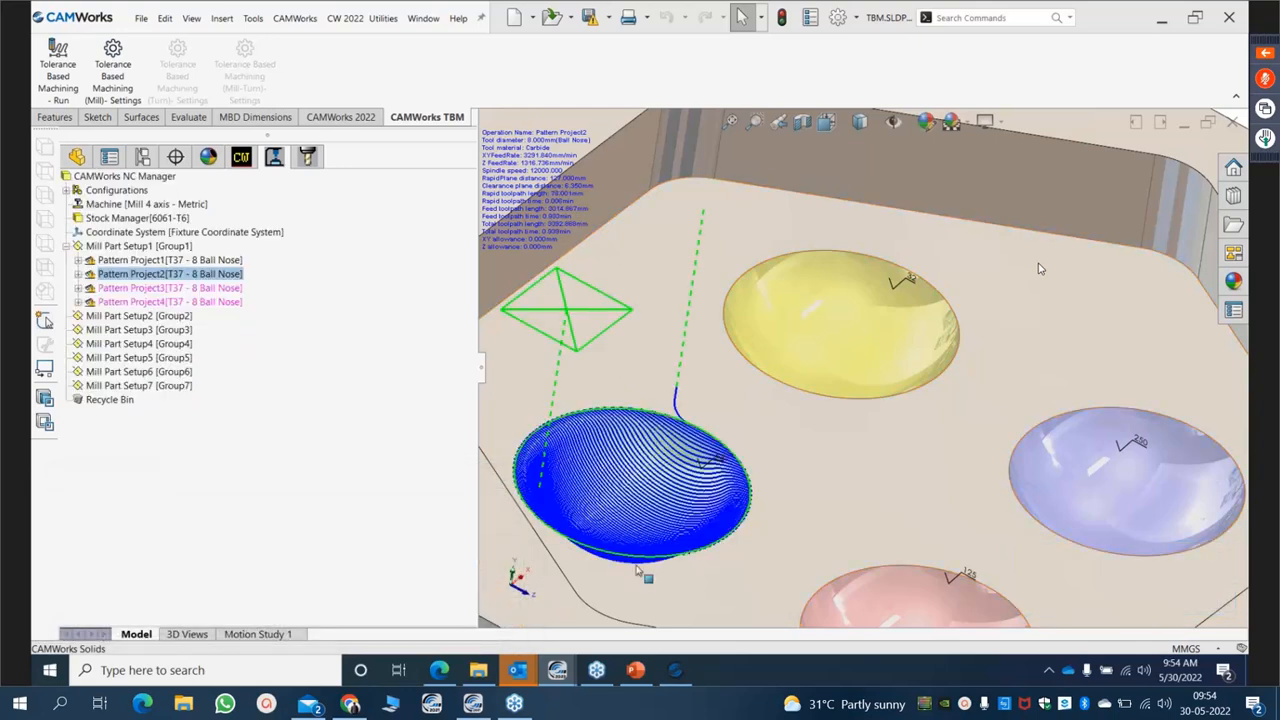
pyautogui.click(203, 292)
pyautogui.click(220, 266)
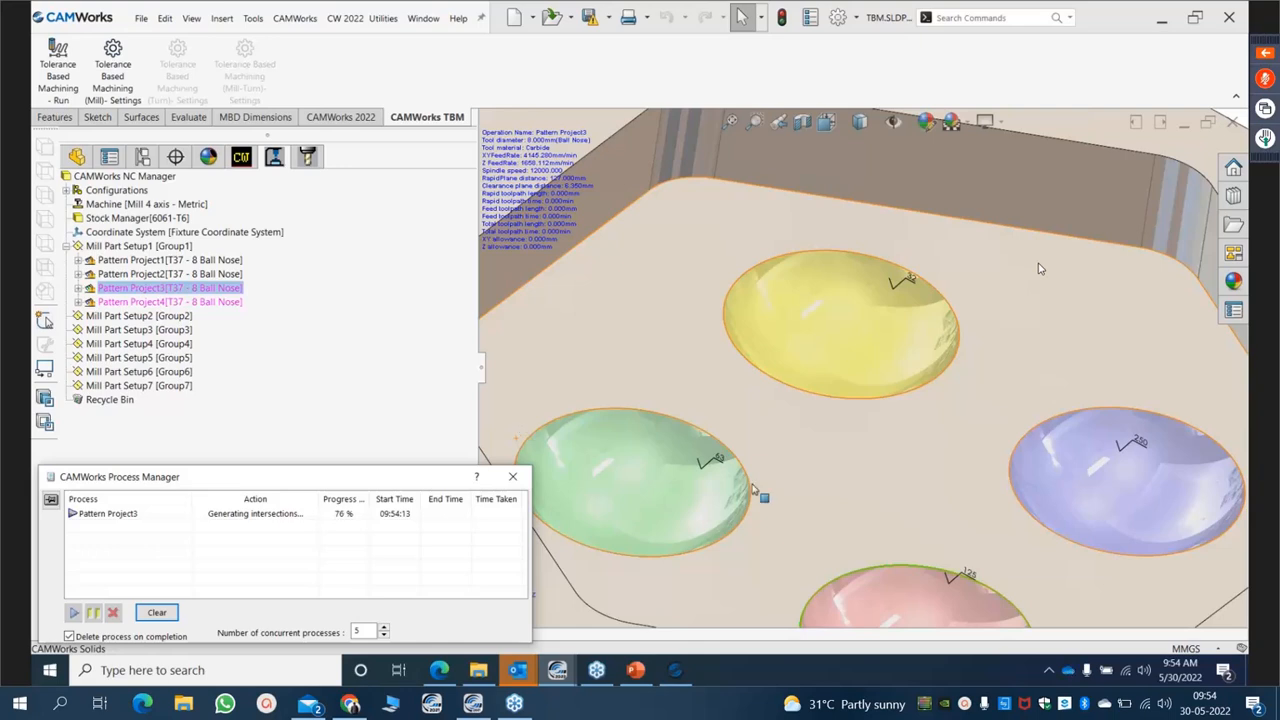
pyautogui.scroll(1, 884, 439)
pyautogui.scroll(2, 884, 439)
pyautogui.scroll(-2, 795, 458)
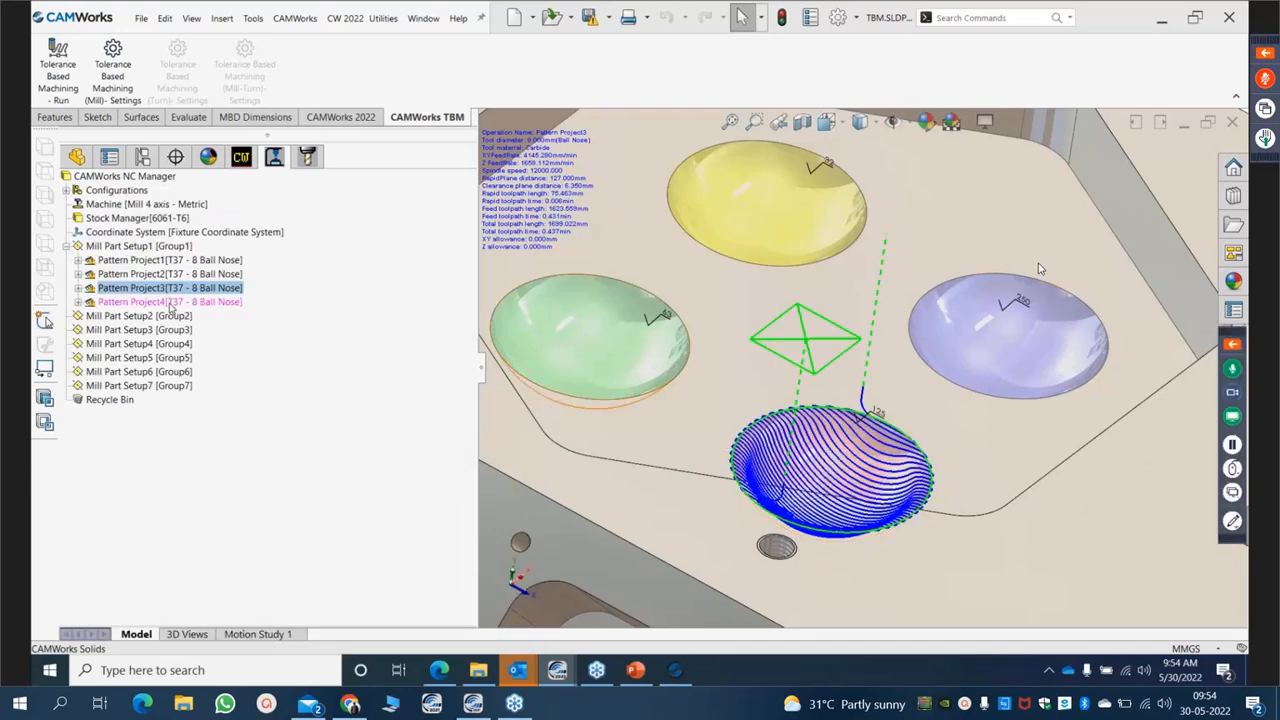
pyautogui.click(170, 301)
pyautogui.click(182, 279)
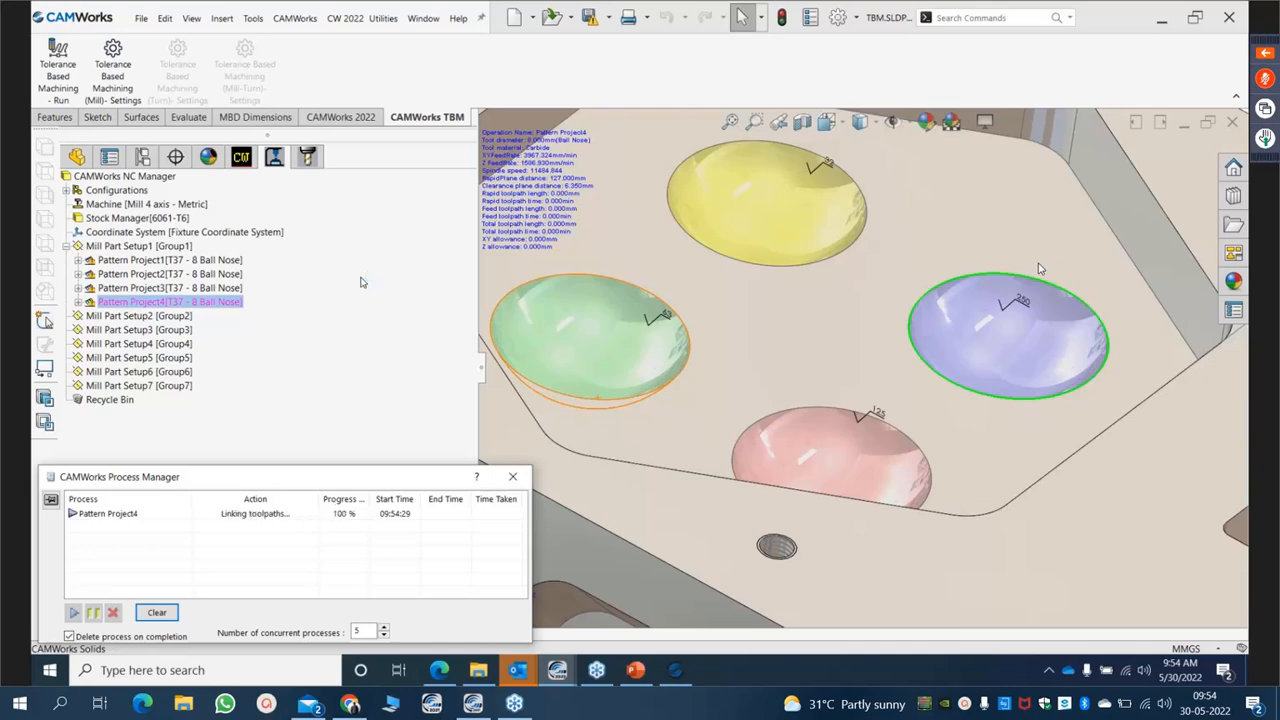
# Display all four Pattern Project toolpaths together and compare their pass spacing across the spherical pockets.
pyautogui.keyDown('shift'); pyautogui.click(200, 260); pyautogui.keyUp('shift')
pyautogui.scroll(2, 734, 310)
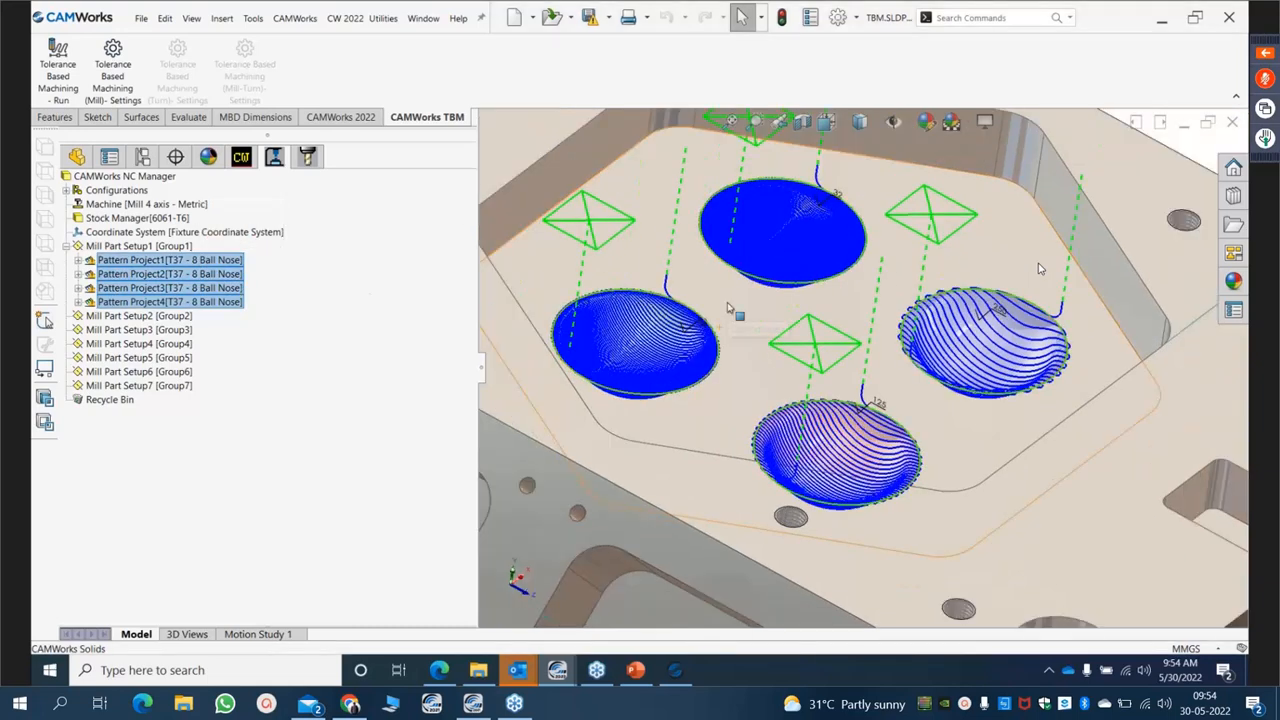
pyautogui.scroll(-1, 736, 318)
pyautogui.moveTo(741, 322); pyautogui.dragTo(738, 326, button='middle')
pyautogui.scroll(2, 842, 356)
pyautogui.scroll(3, 843, 356)
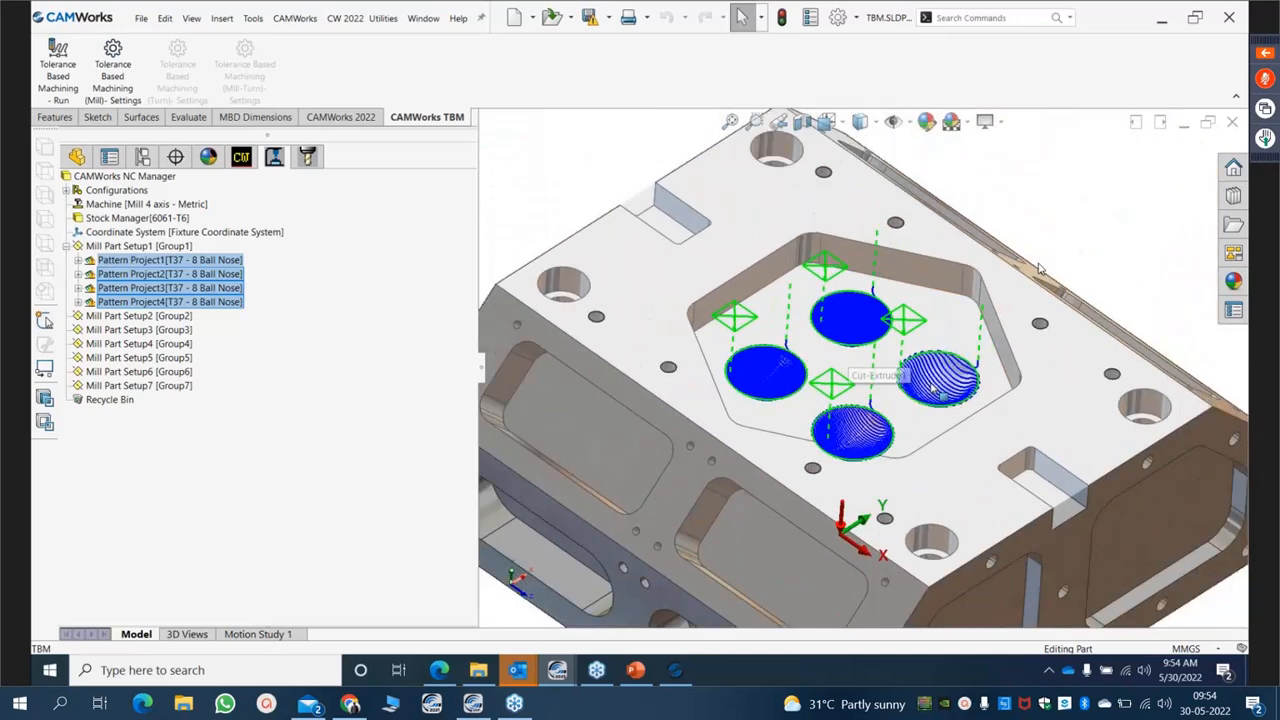
pyautogui.scroll(-2, 860, 370)
pyautogui.scroll(-1, 1040, 268)
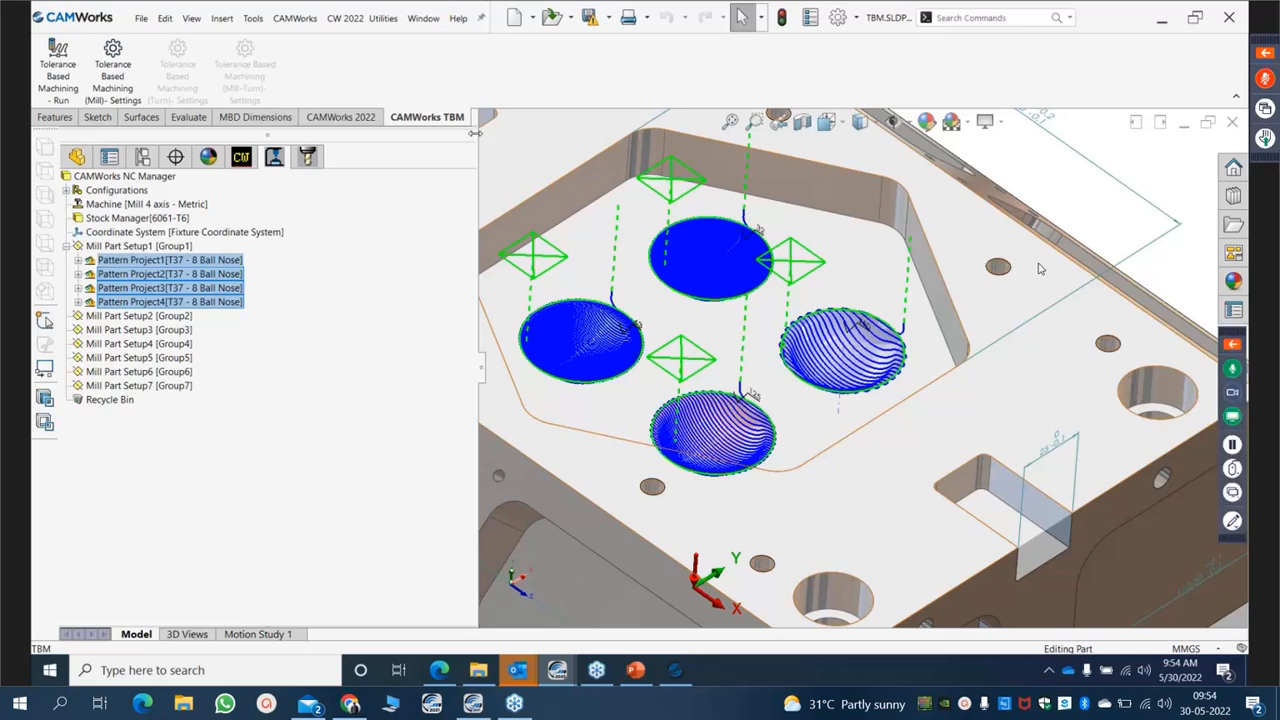
# Narrow the feature tree and switch to the open Connecting_Rod.SLDPRT document.
pyautogui.moveTo(479, 153); pyautogui.dragTo(320, 151)
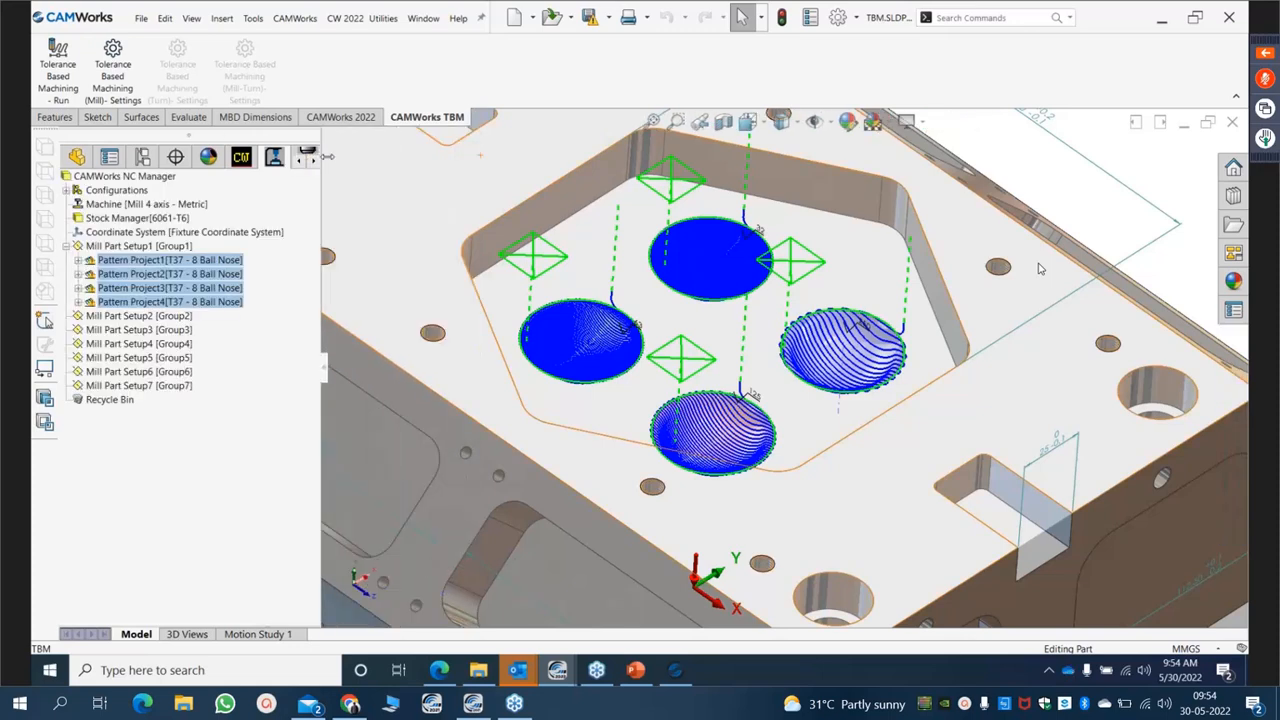
pyautogui.press('f')
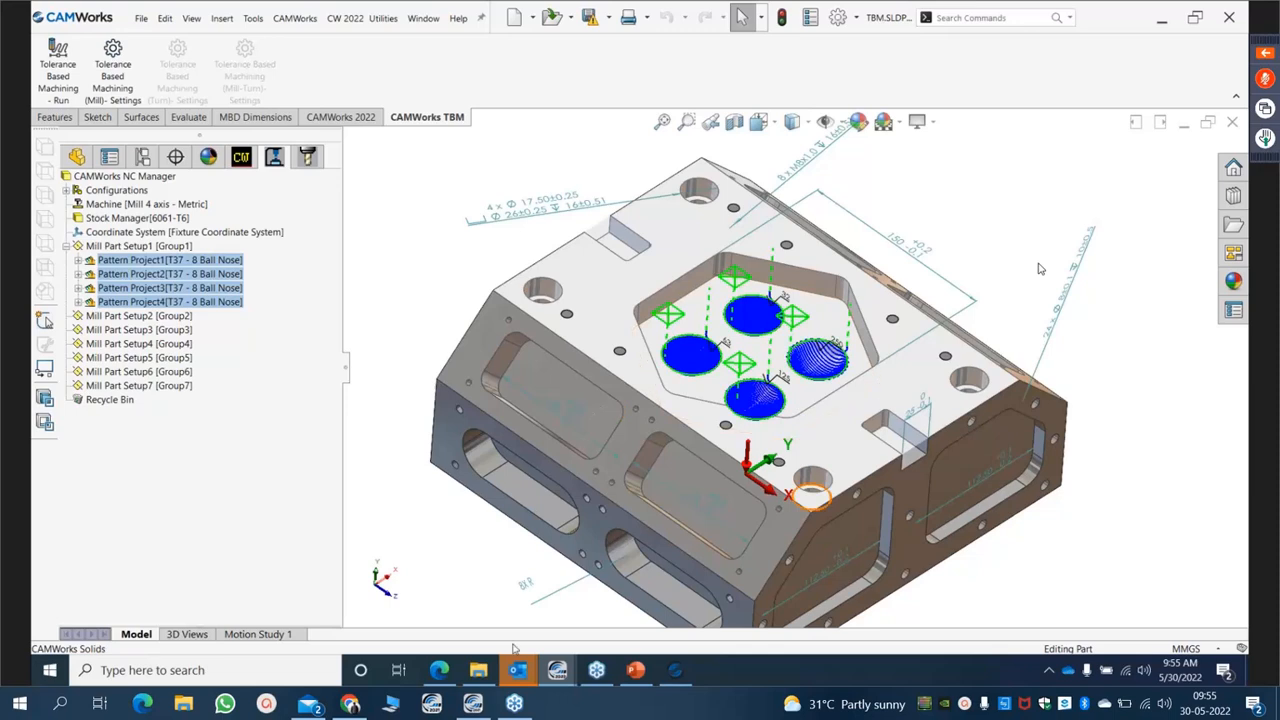
pyautogui.click(427, 25)
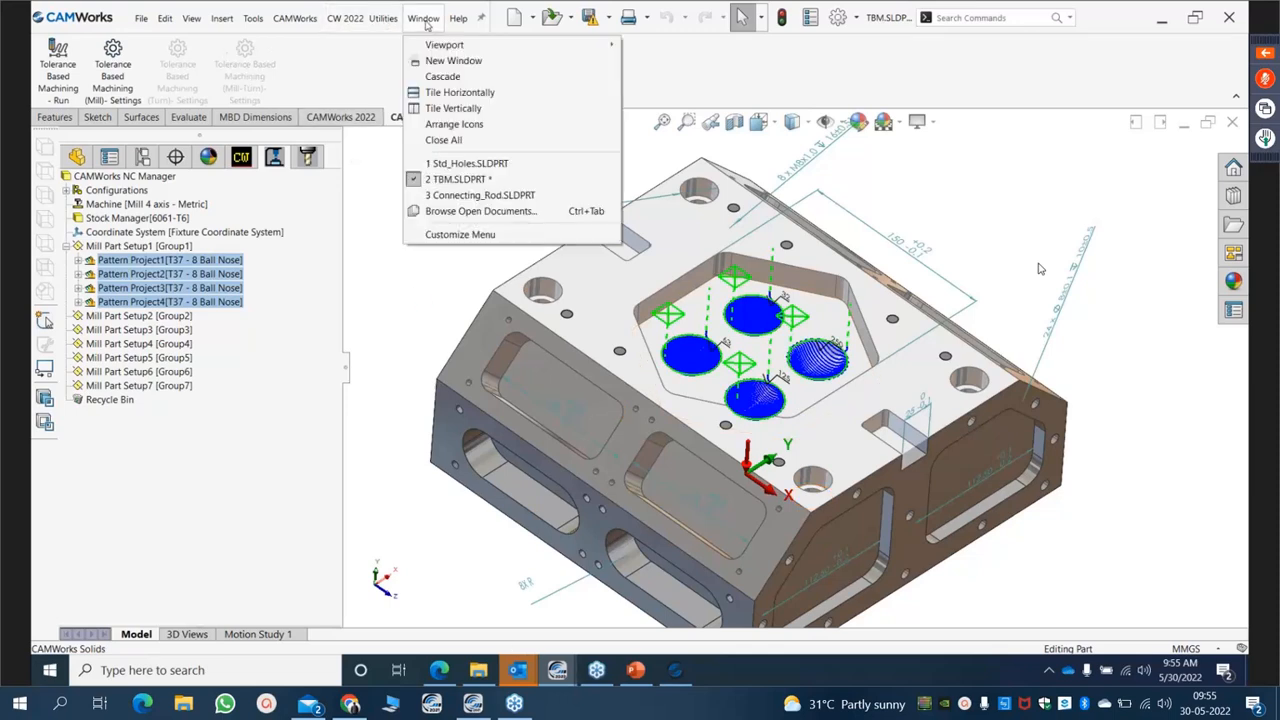
pyautogui.click(450, 196)
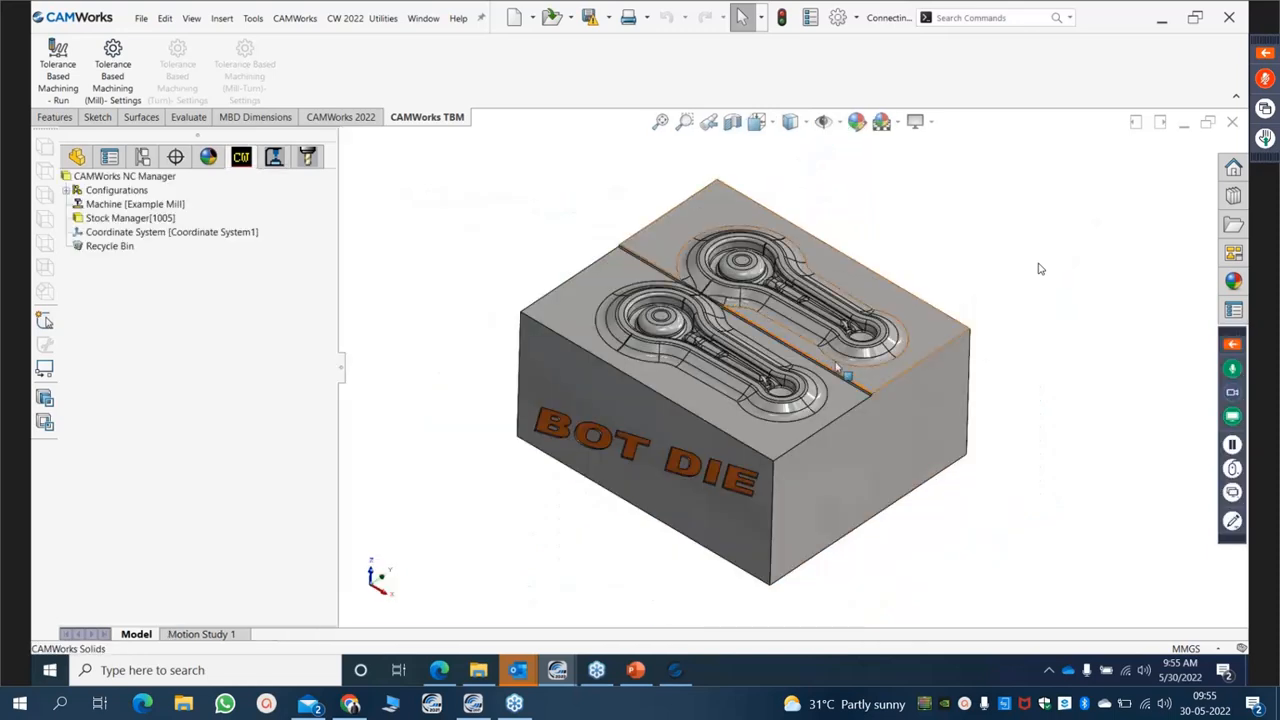
pyautogui.scroll(-2, 835, 361)
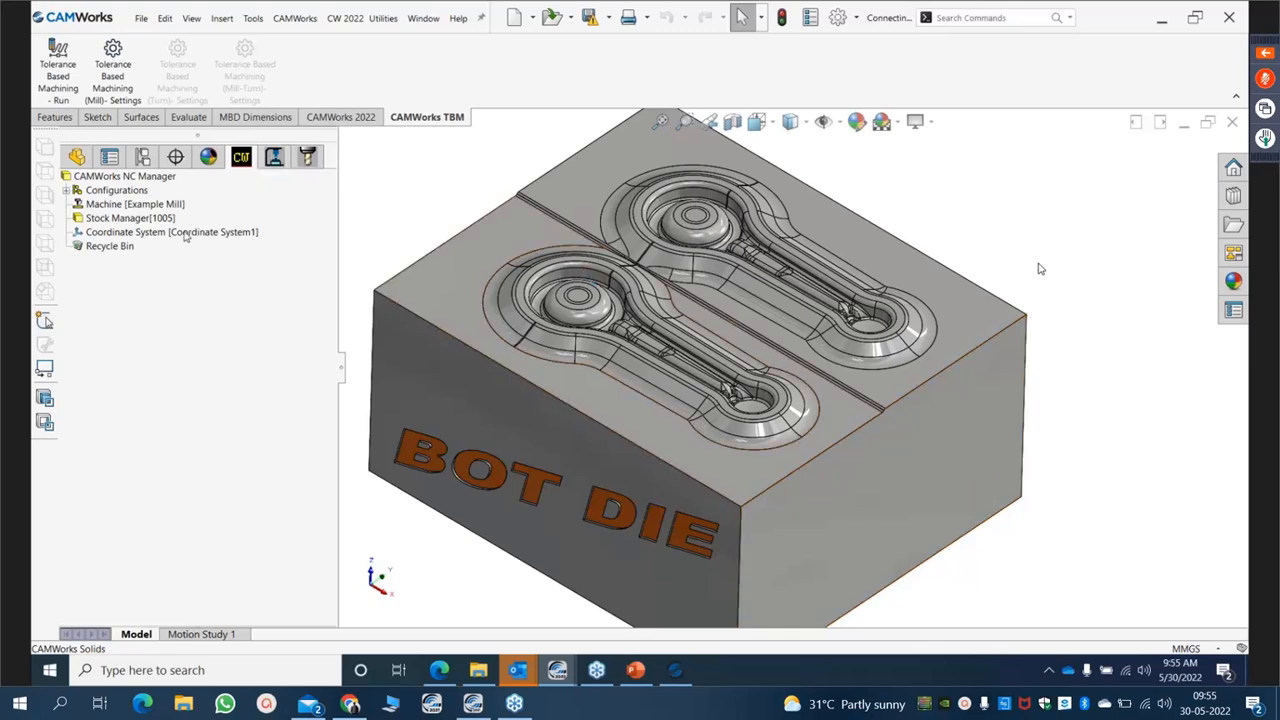
# Create a mill part setup on the die's top face with a multi surface feature using the Connecting Rod strategy.
pyautogui.rightClick(118, 219)
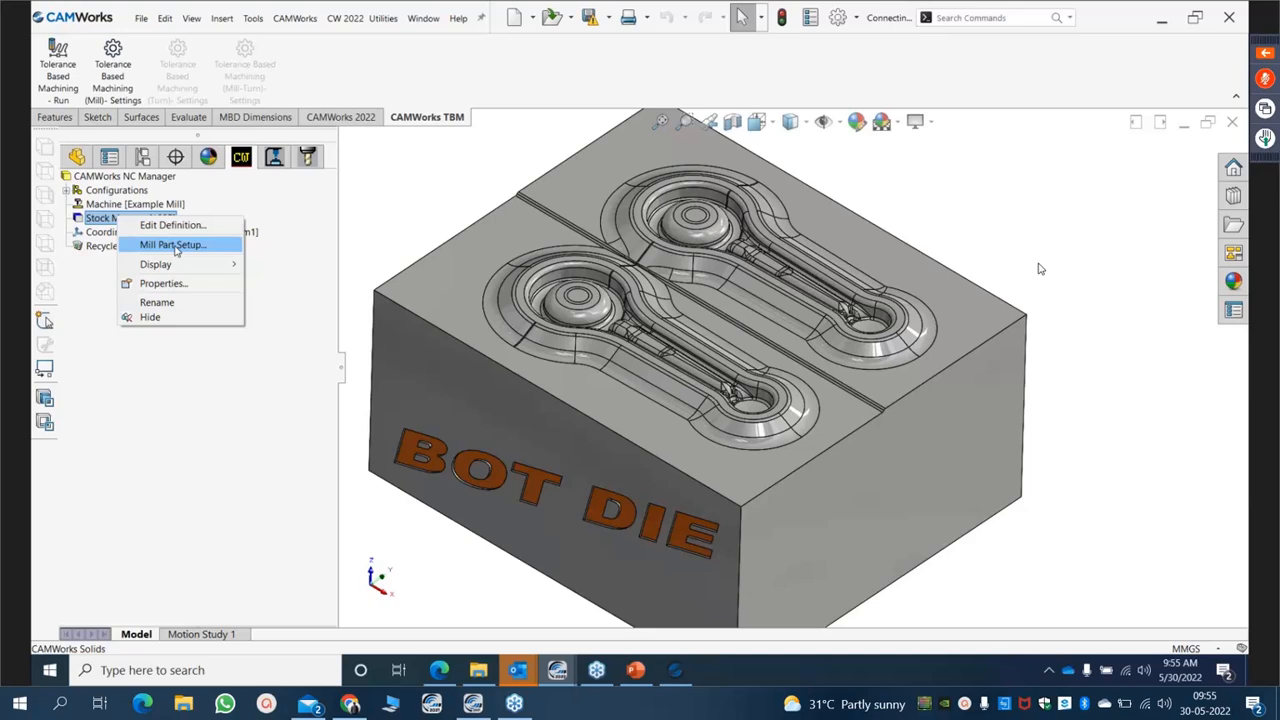
pyautogui.click(173, 245)
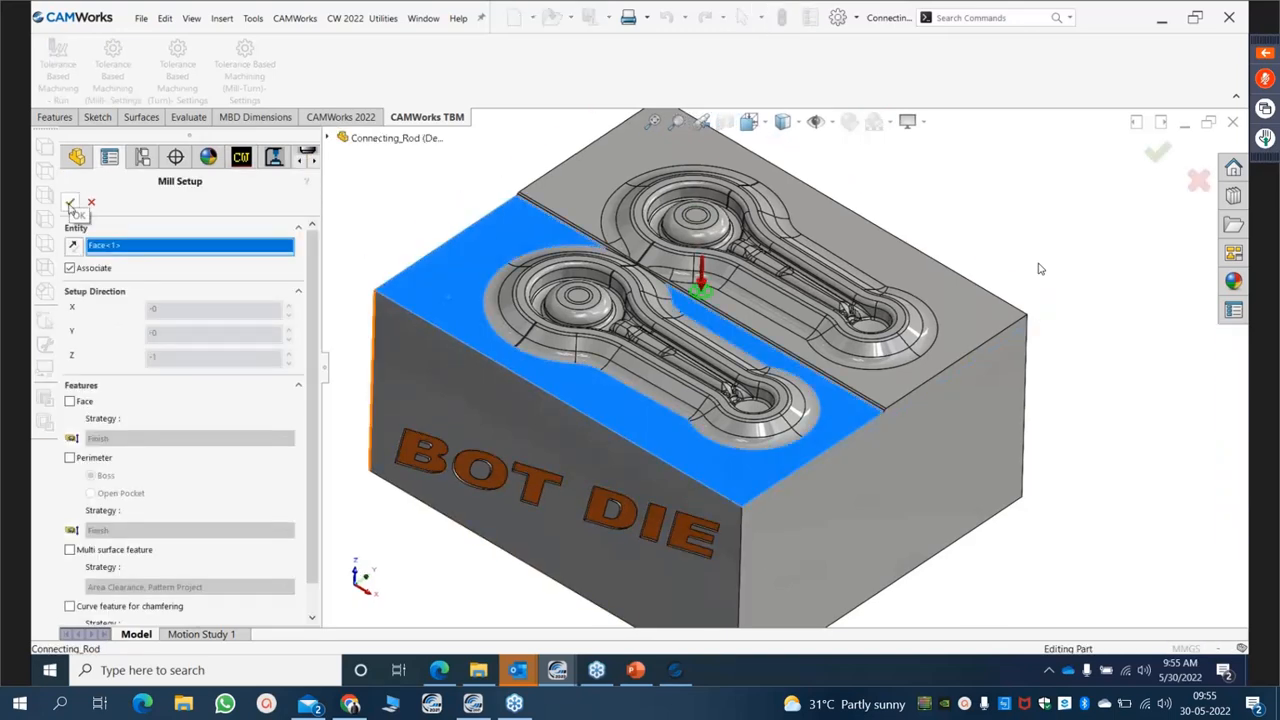
pyautogui.click(112, 550)
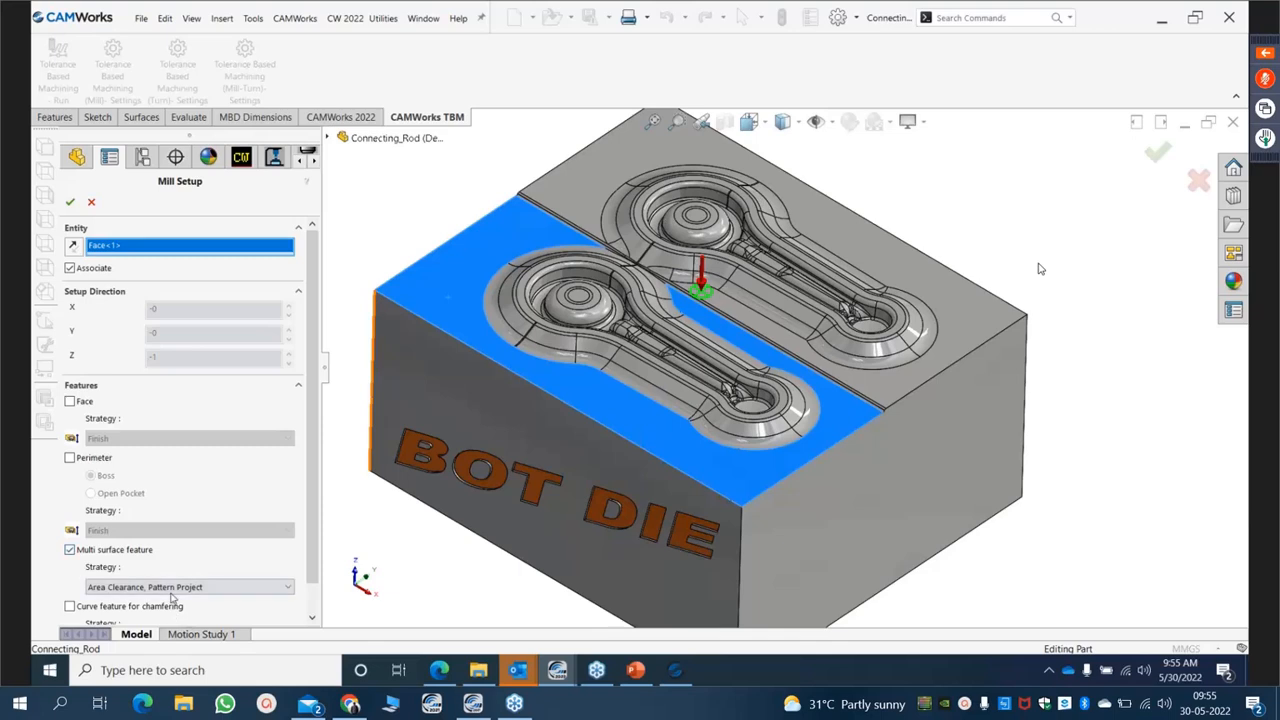
pyautogui.scroll(-1, 312, 525)
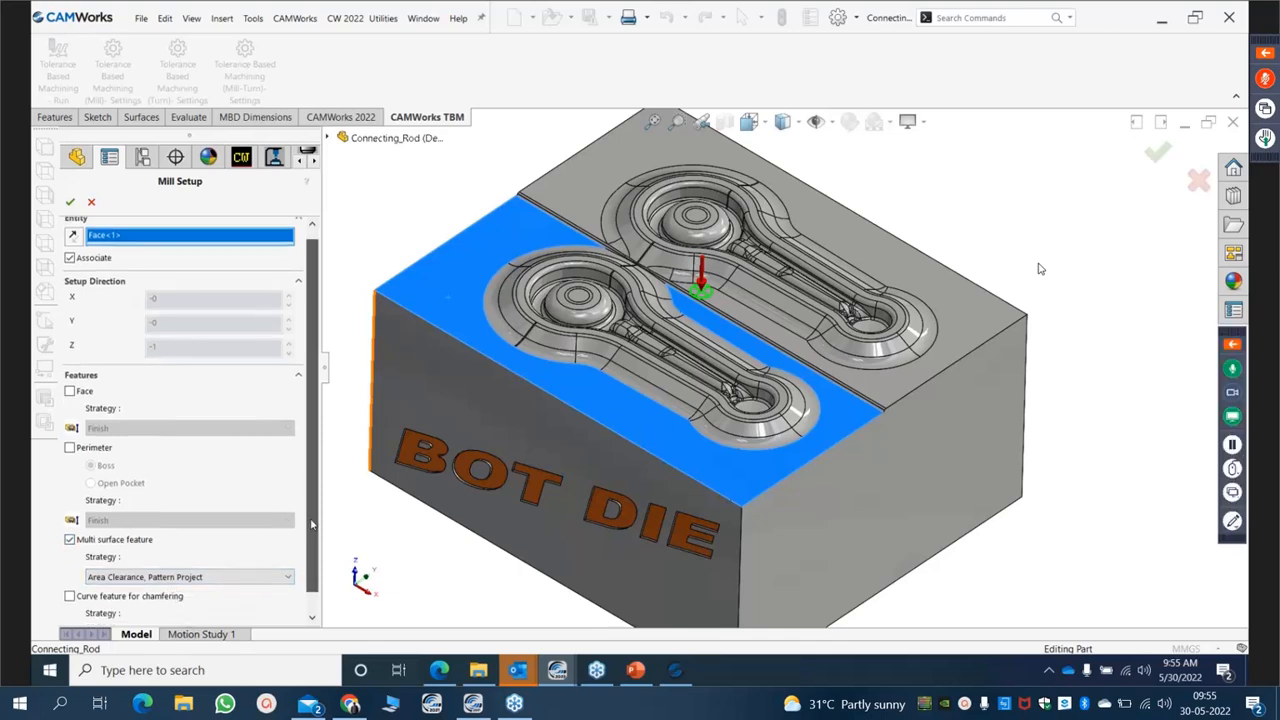
pyautogui.scroll(-1, 312, 525)
pyautogui.click(104, 555)
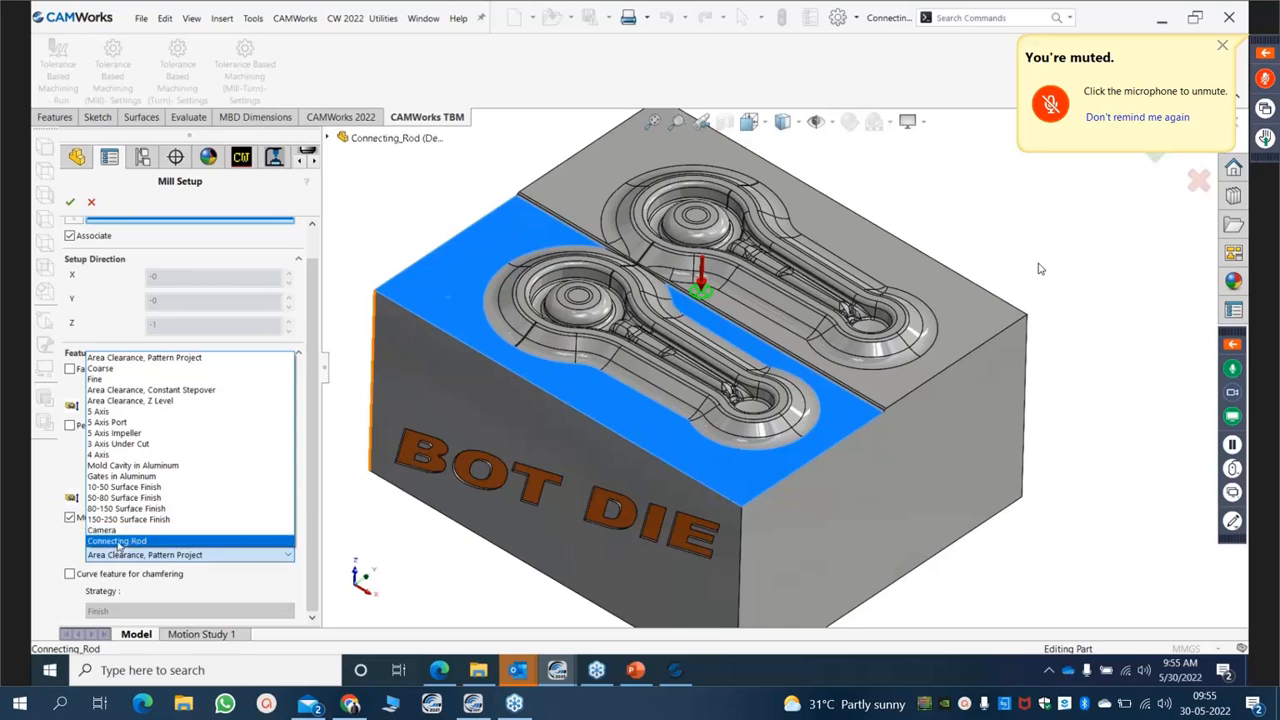
pyautogui.click(117, 541)
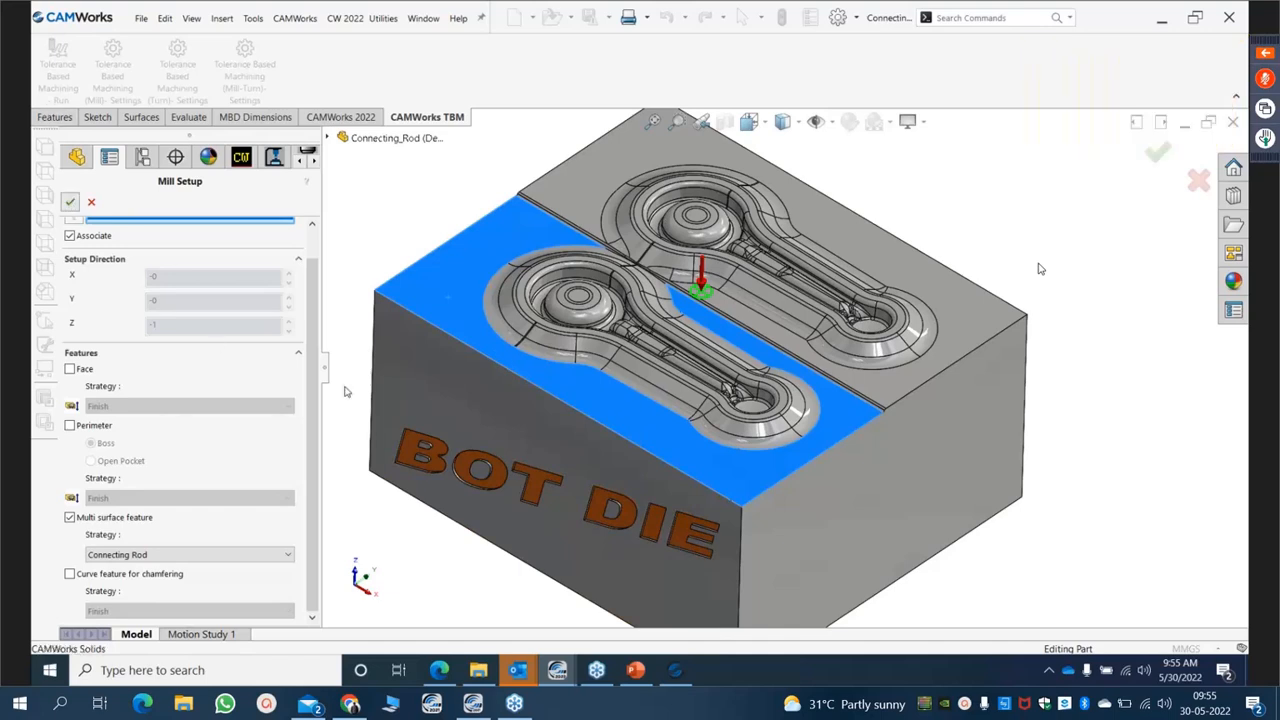
pyautogui.press('Return')
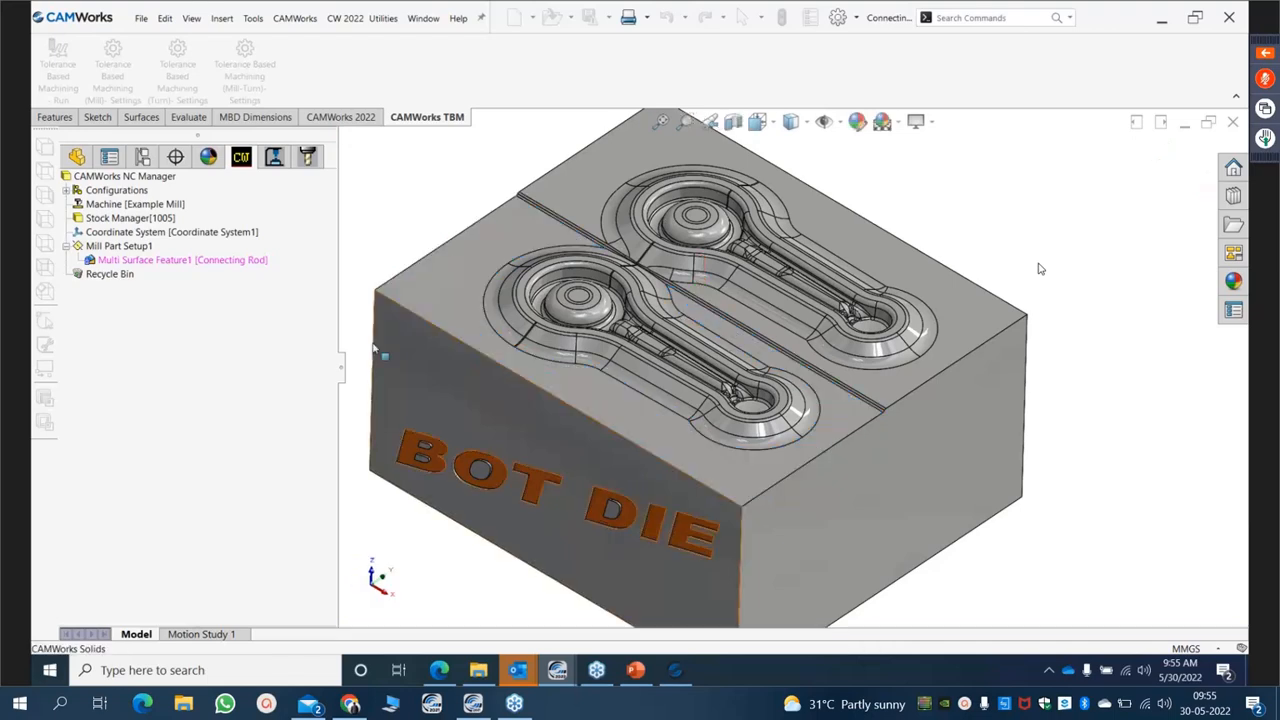
# Generate the operation plan for the Connecting Rod multi surface feature in Mill Part Setup1.
pyautogui.scroll(-2, 703, 410)
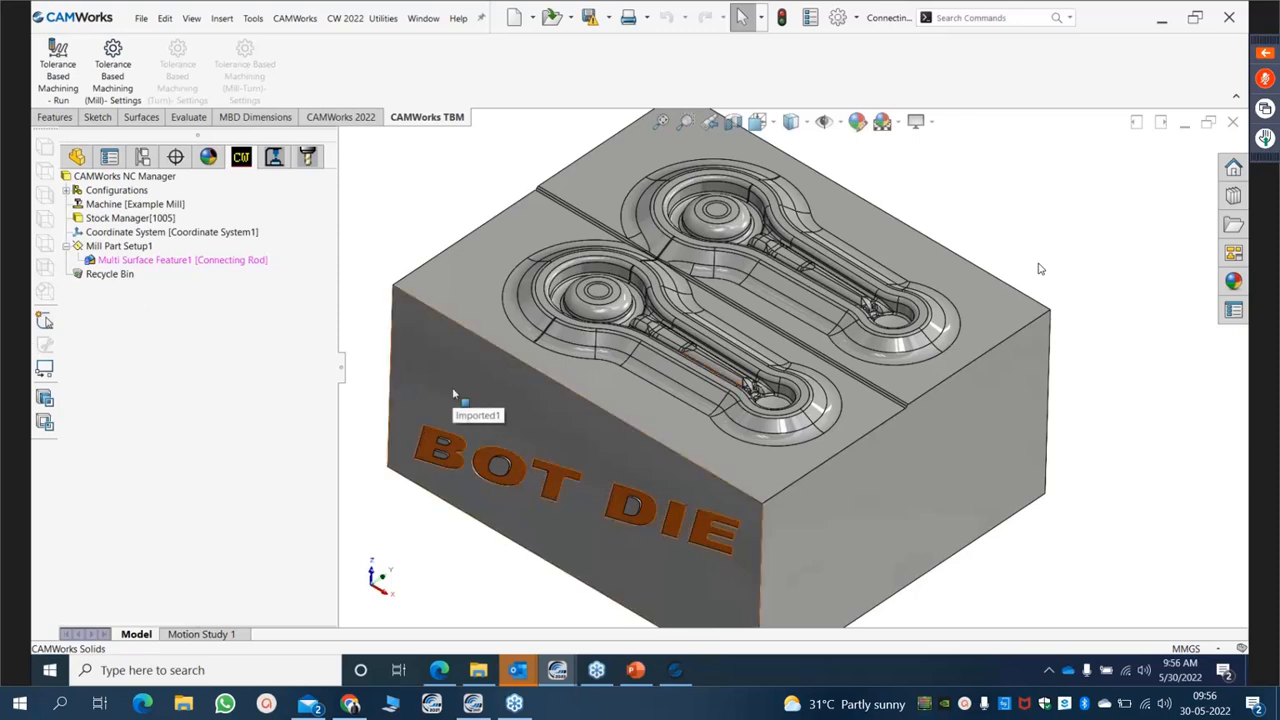
pyautogui.rightClick(204, 261)
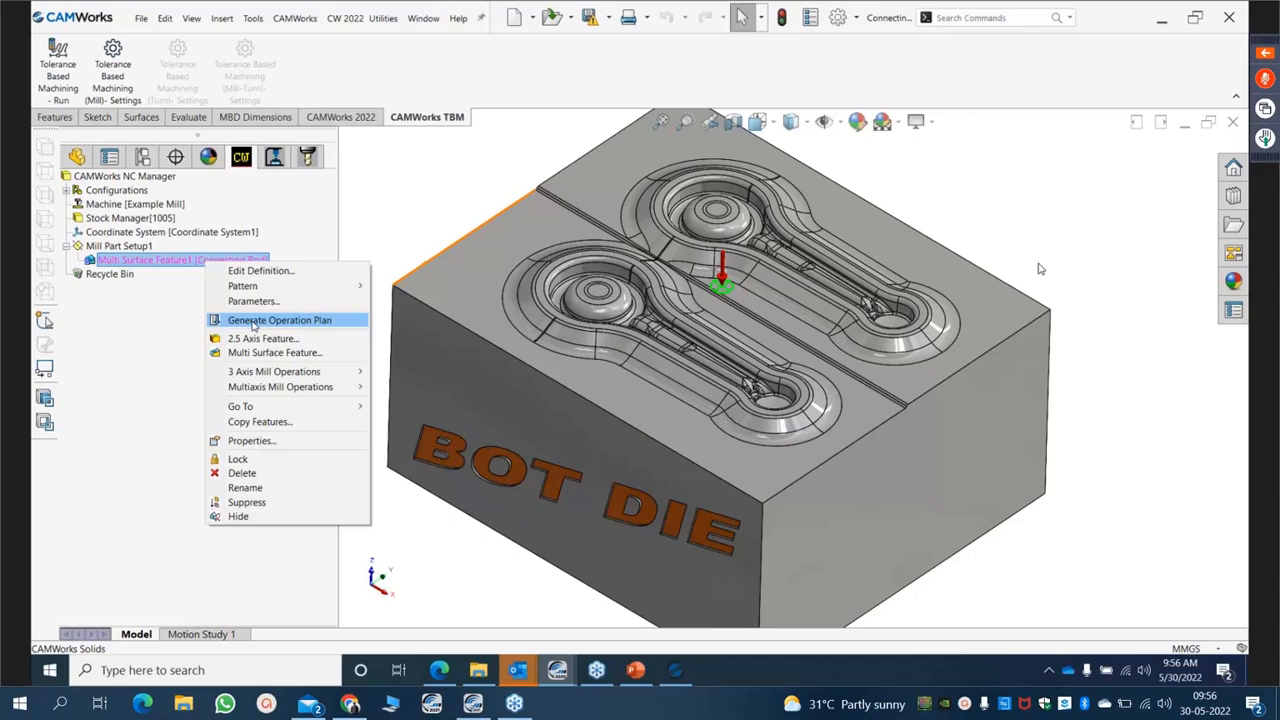
pyautogui.click(253, 321)
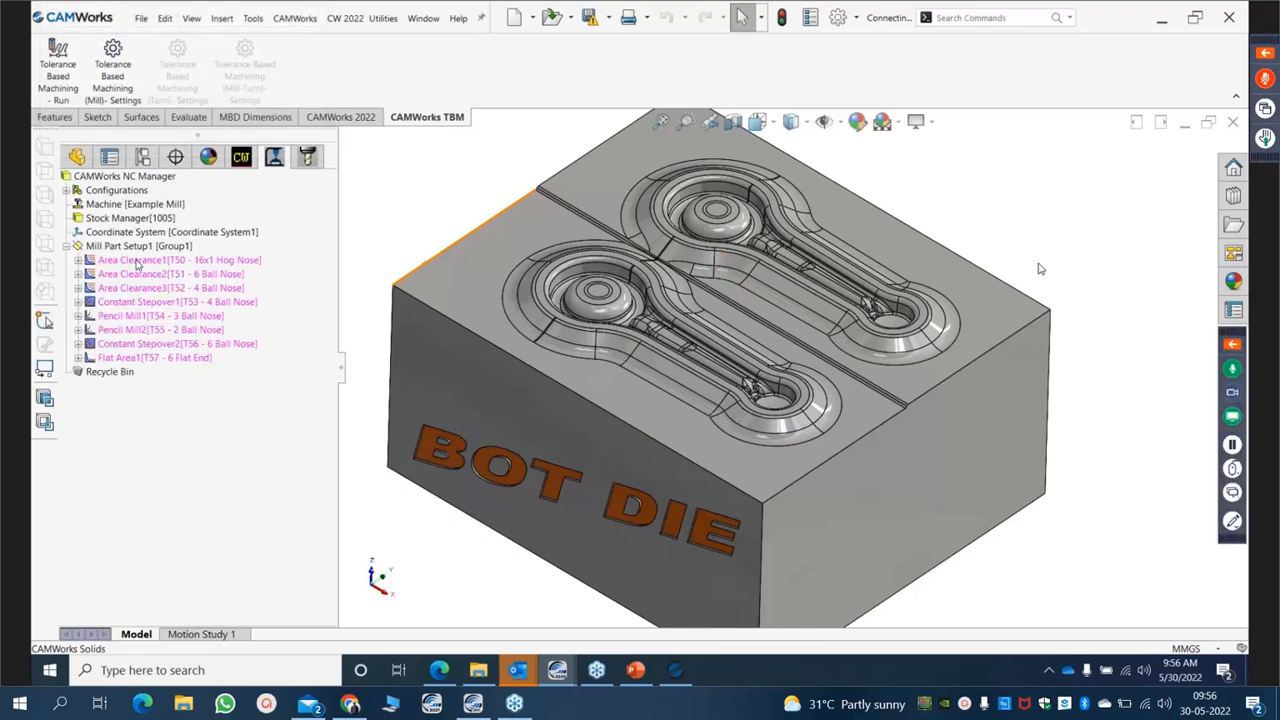
# Review the tool and cutting data of each operation in Mill Part Setup1, from Area Clearance1 to Flat Area1.
pyautogui.click(140, 262)
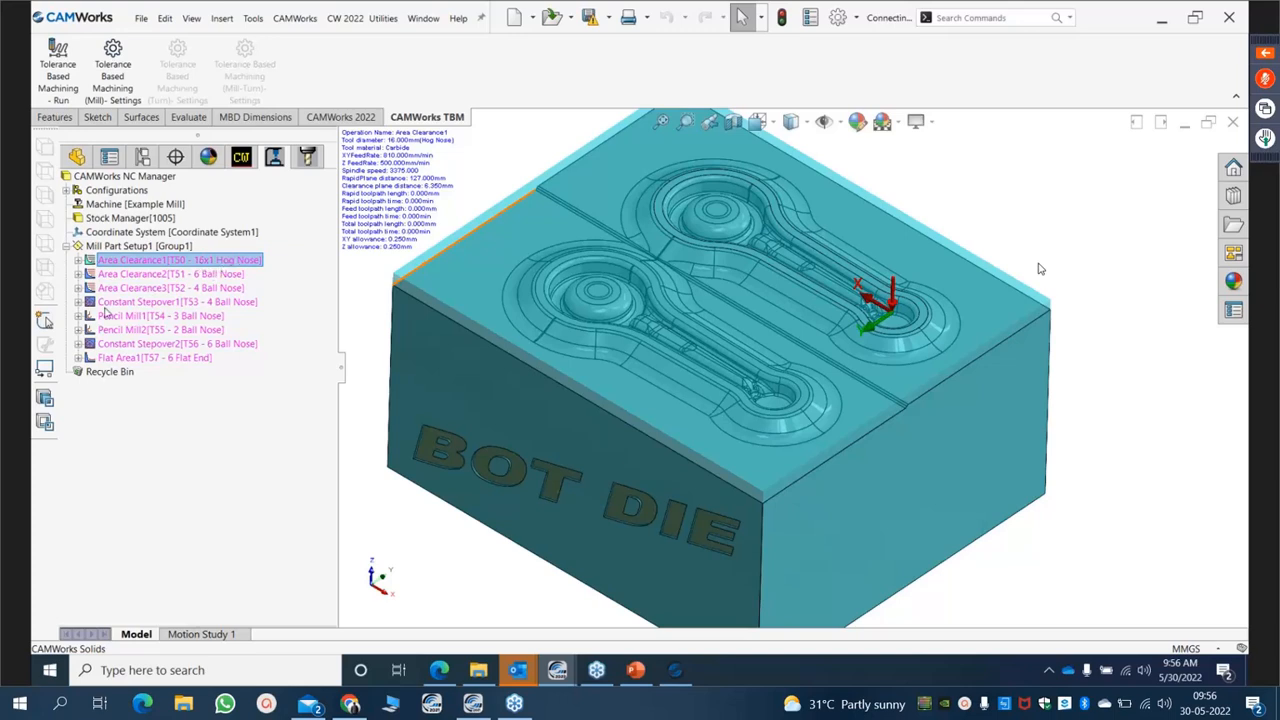
pyautogui.click(141, 276)
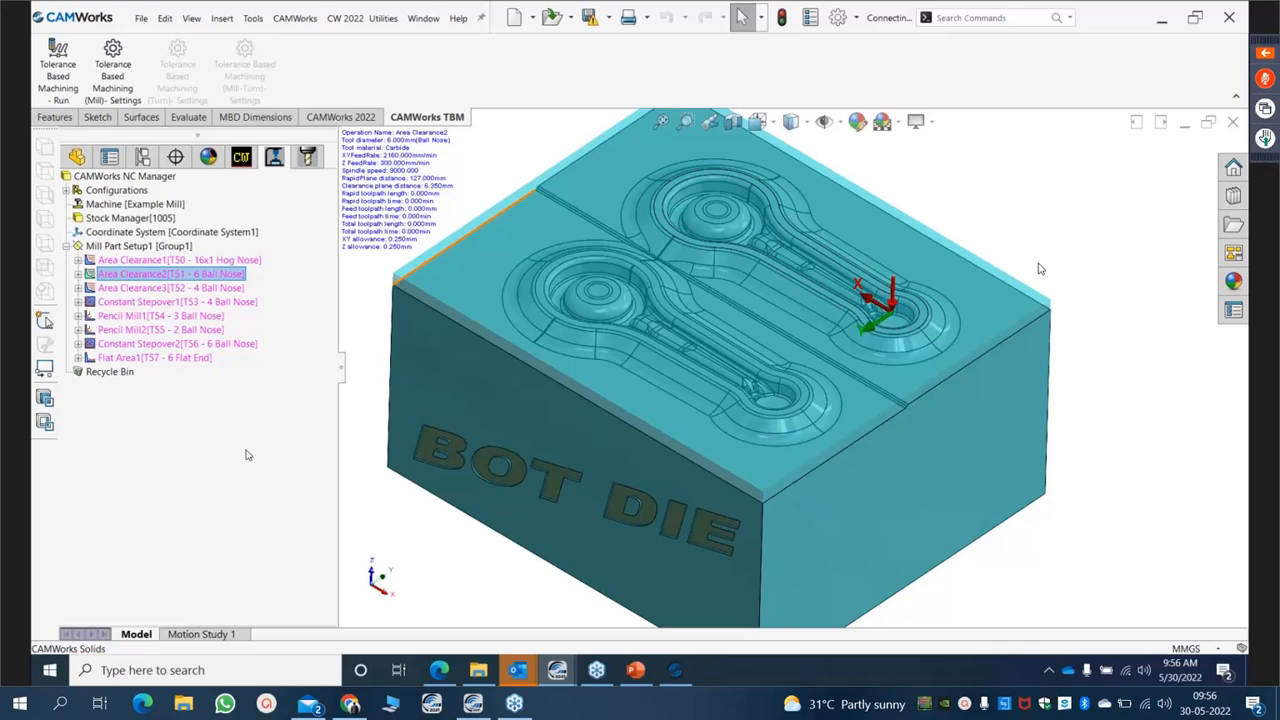
pyautogui.click(140, 290)
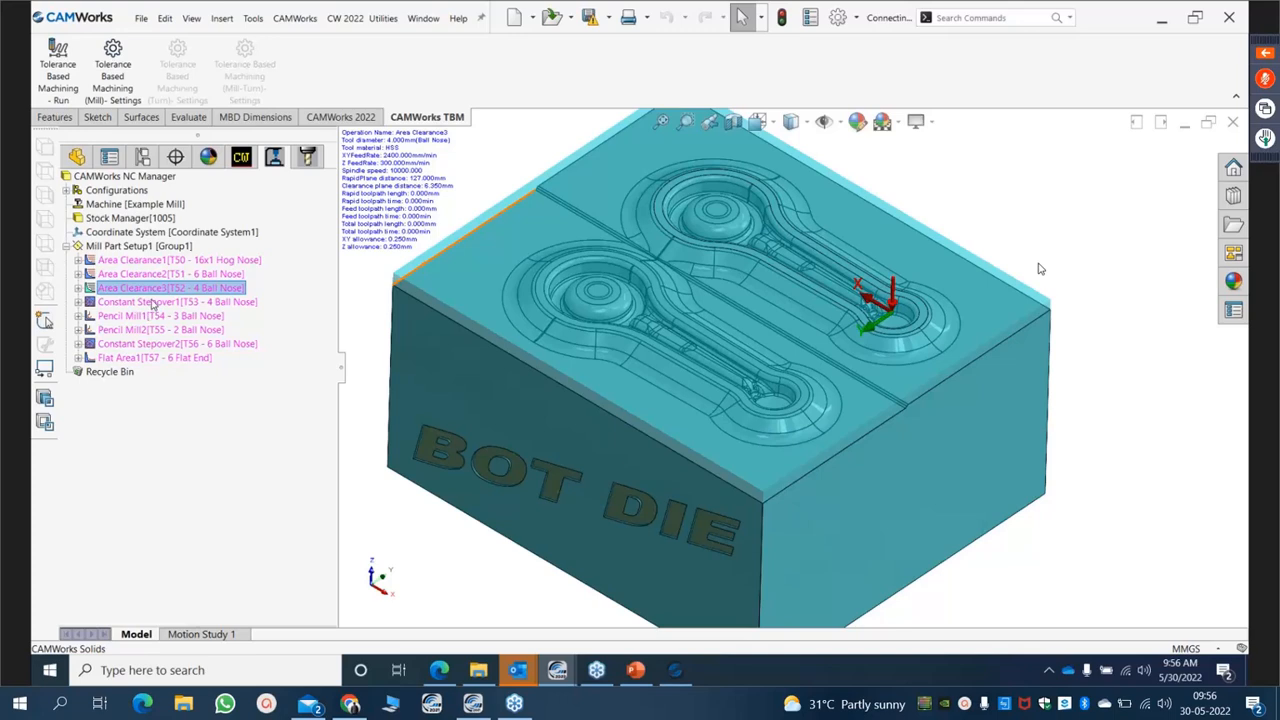
pyautogui.click(153, 303)
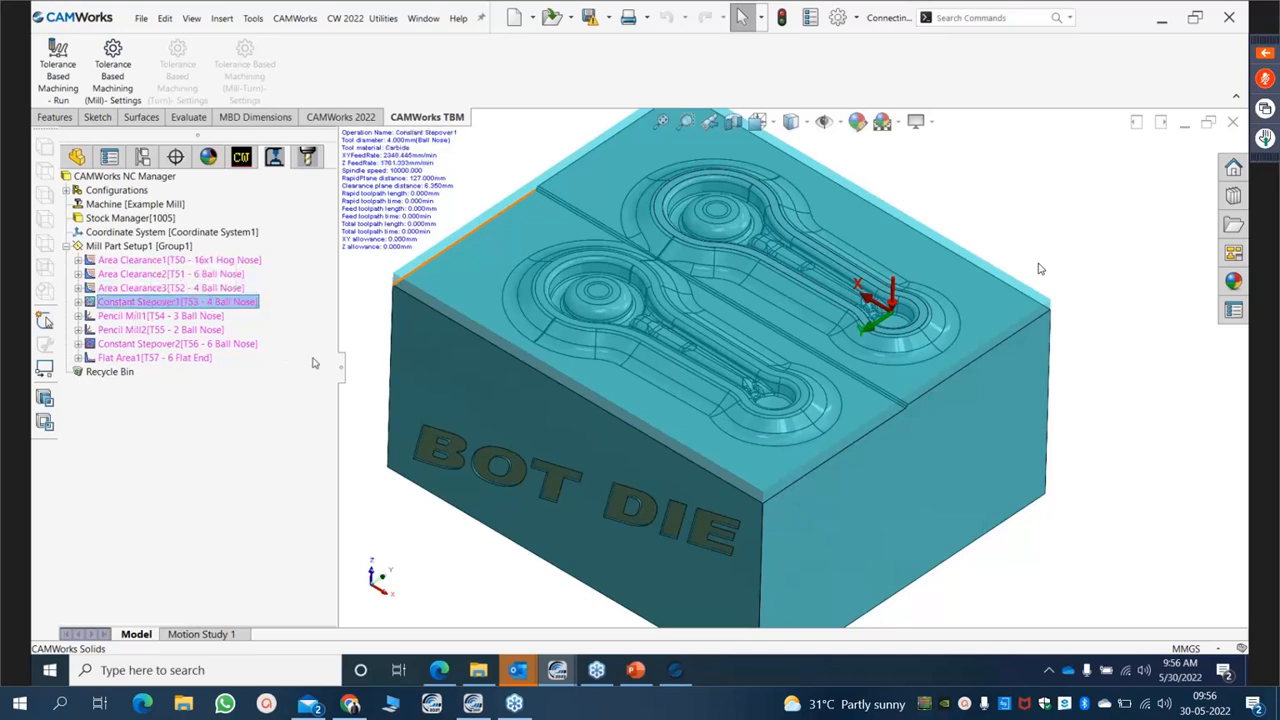
pyautogui.click(147, 317)
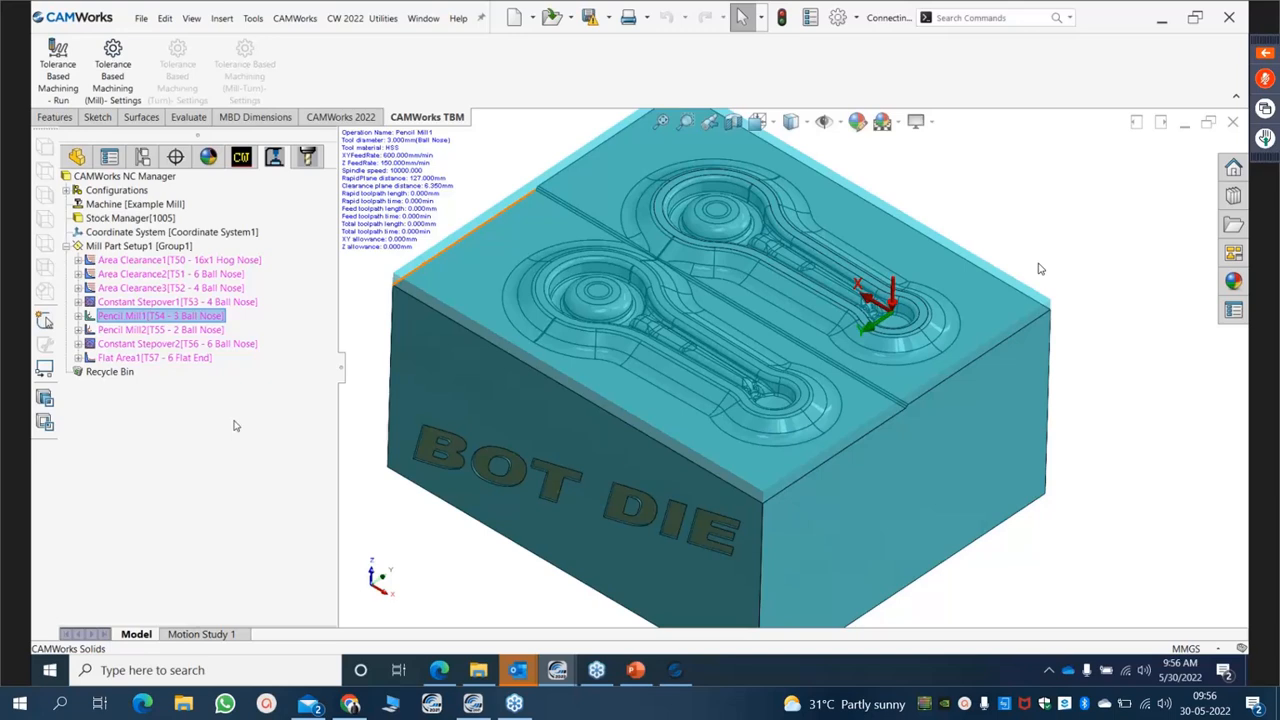
pyautogui.click(137, 331)
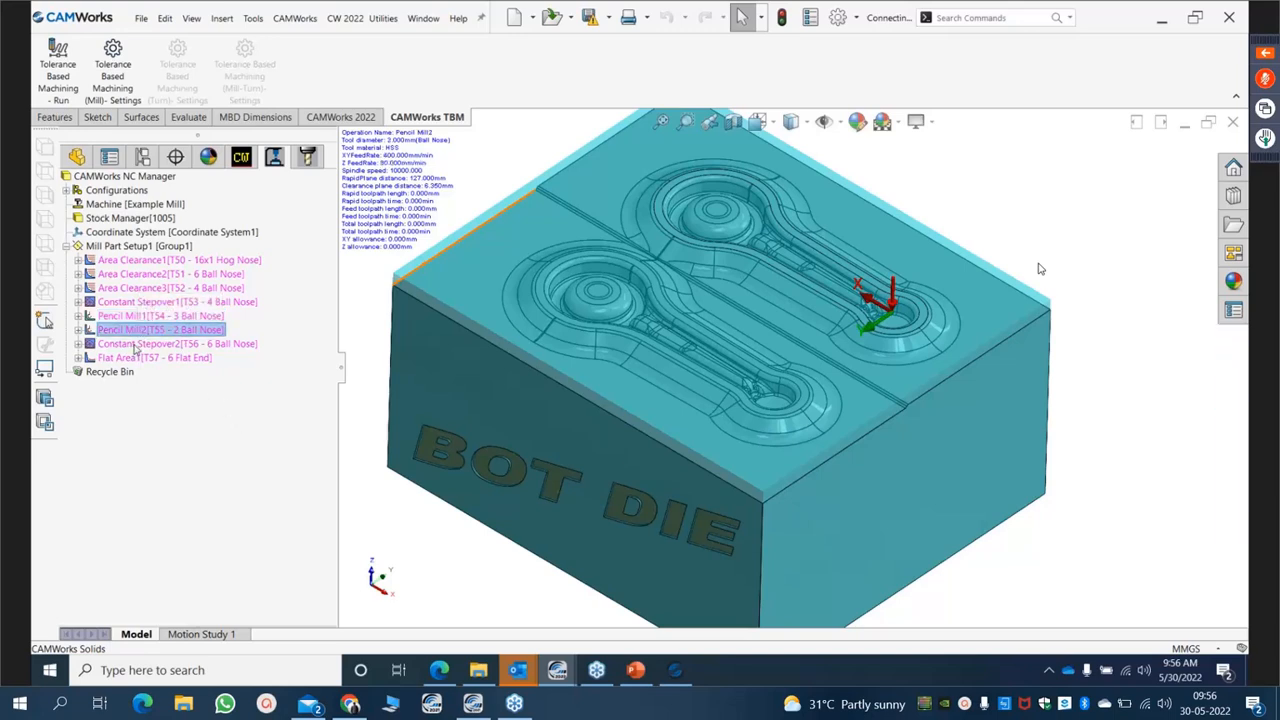
pyautogui.click(122, 344)
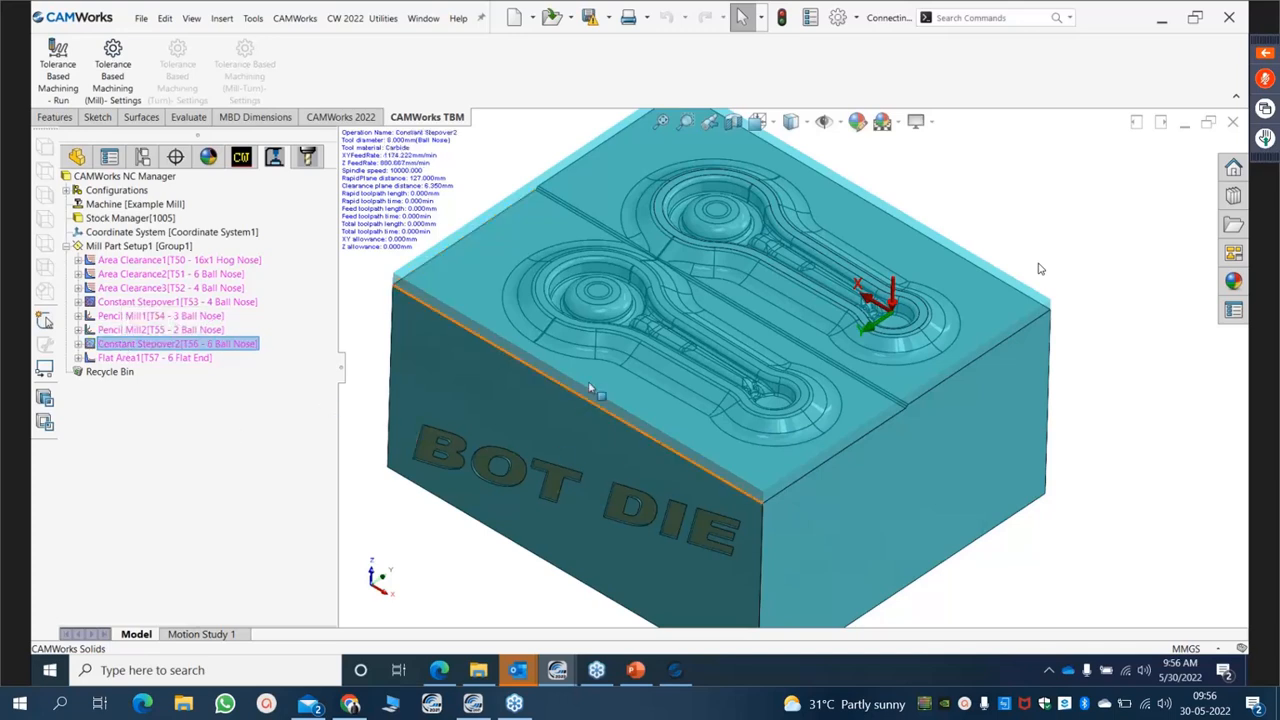
pyautogui.scroll(-4, 598, 383)
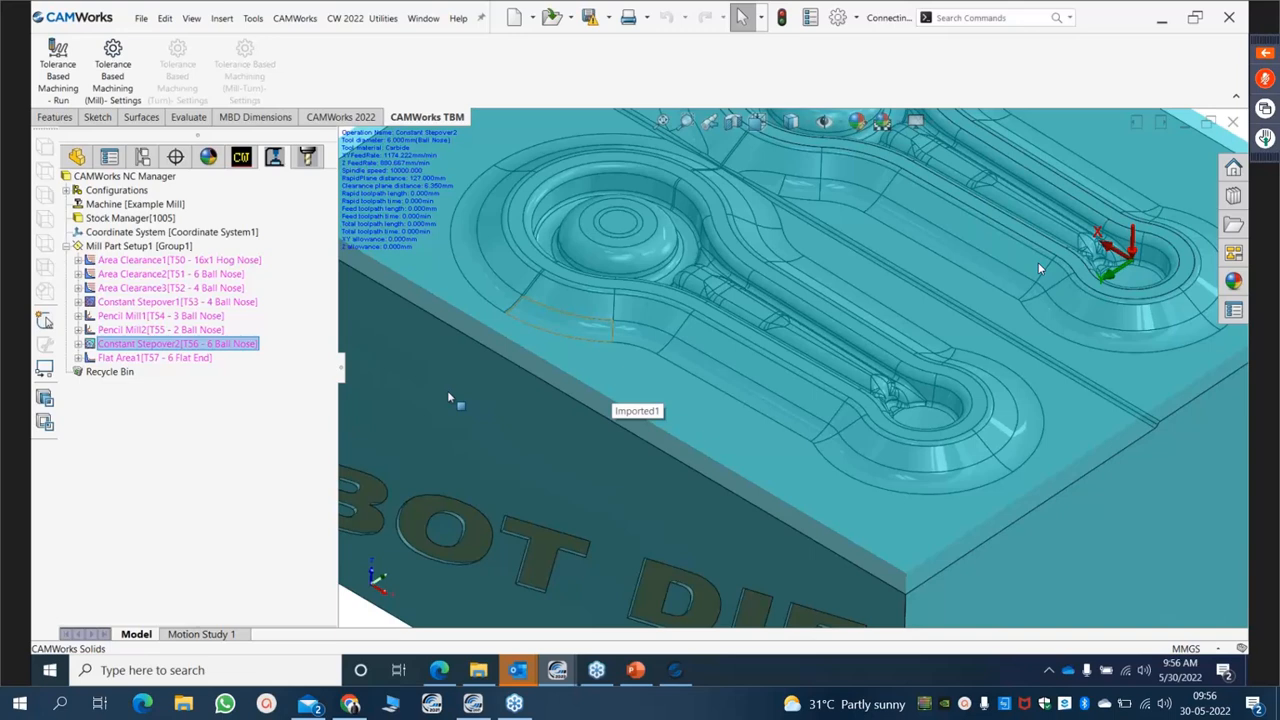
pyautogui.click(134, 359)
pyautogui.scroll(3, 666, 416)
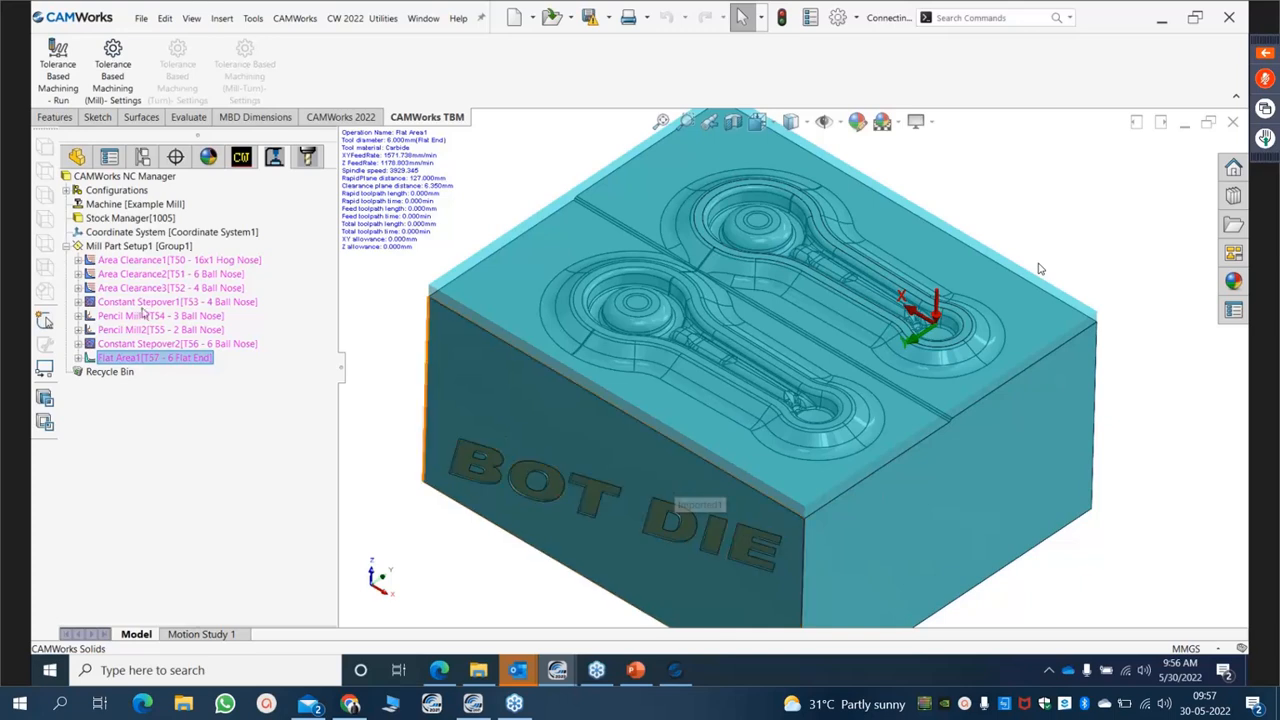
# Generate the Area Clearance1 roughing toolpath with the 16x1 hog nose tool and view it over the whole die.
pyautogui.rightClick(158, 262)
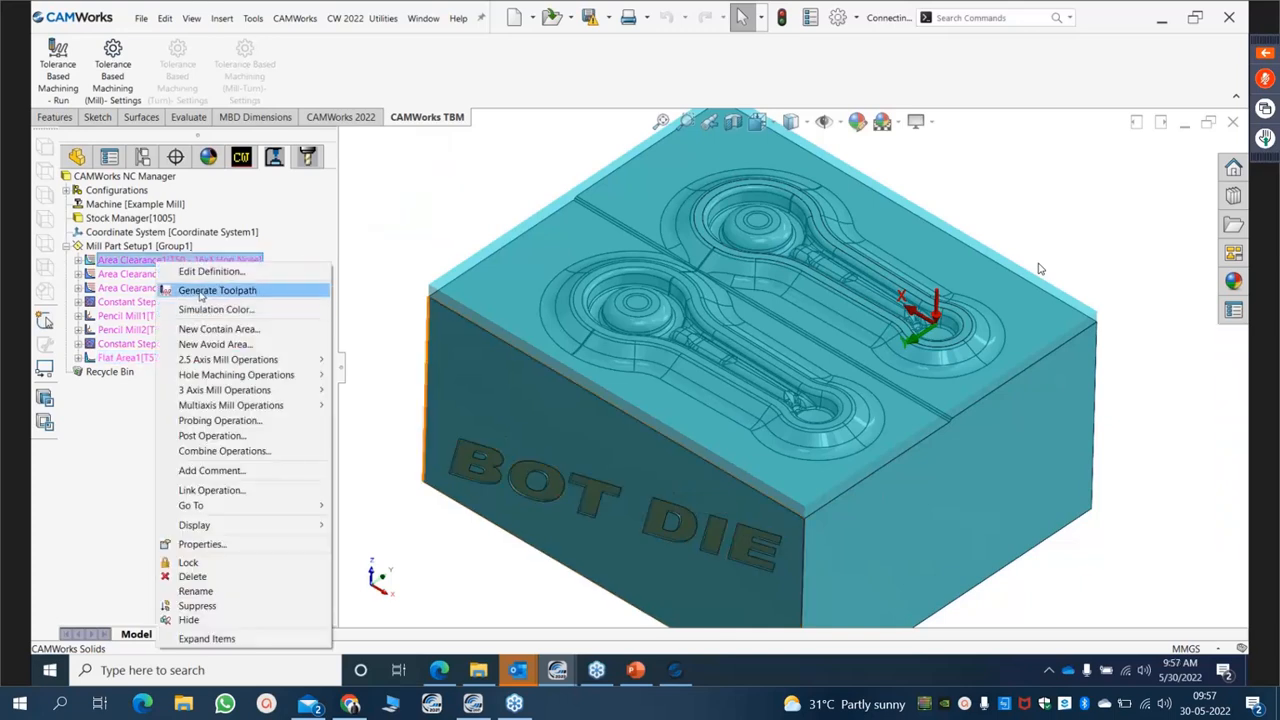
pyautogui.click(201, 291)
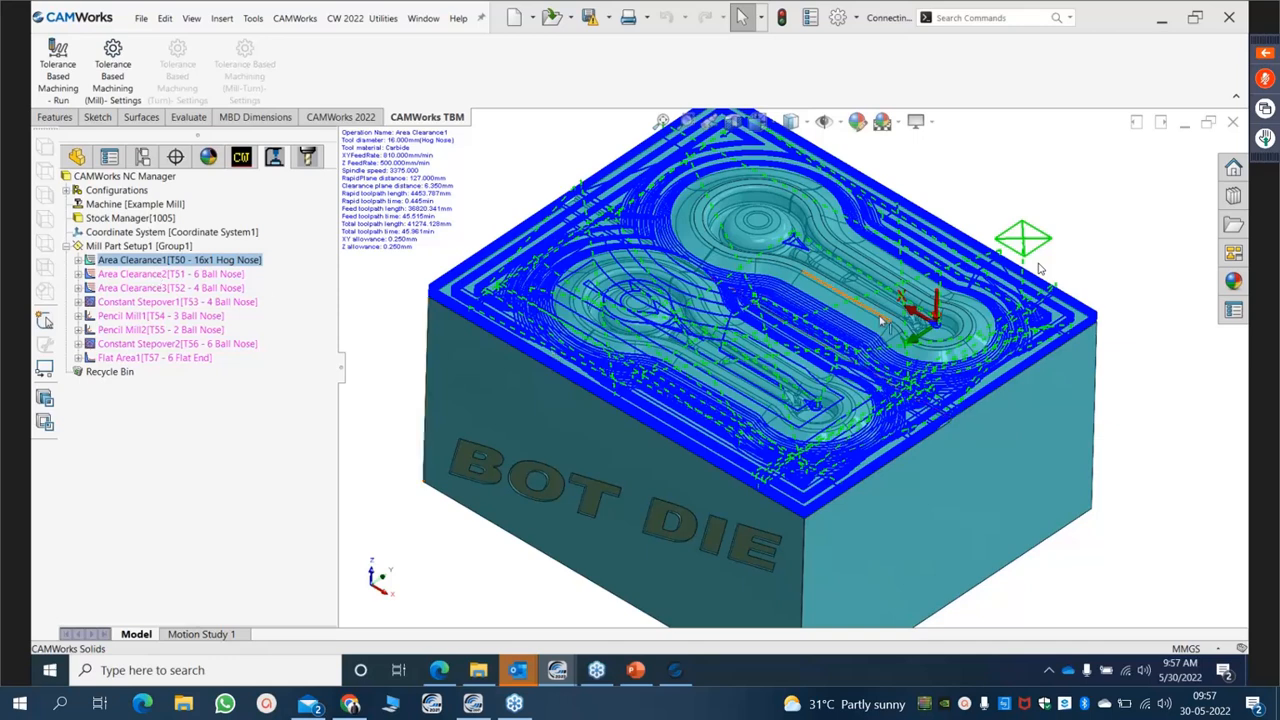
pyautogui.scroll(3, 668, 375)
pyautogui.scroll(-3, 800, 305)
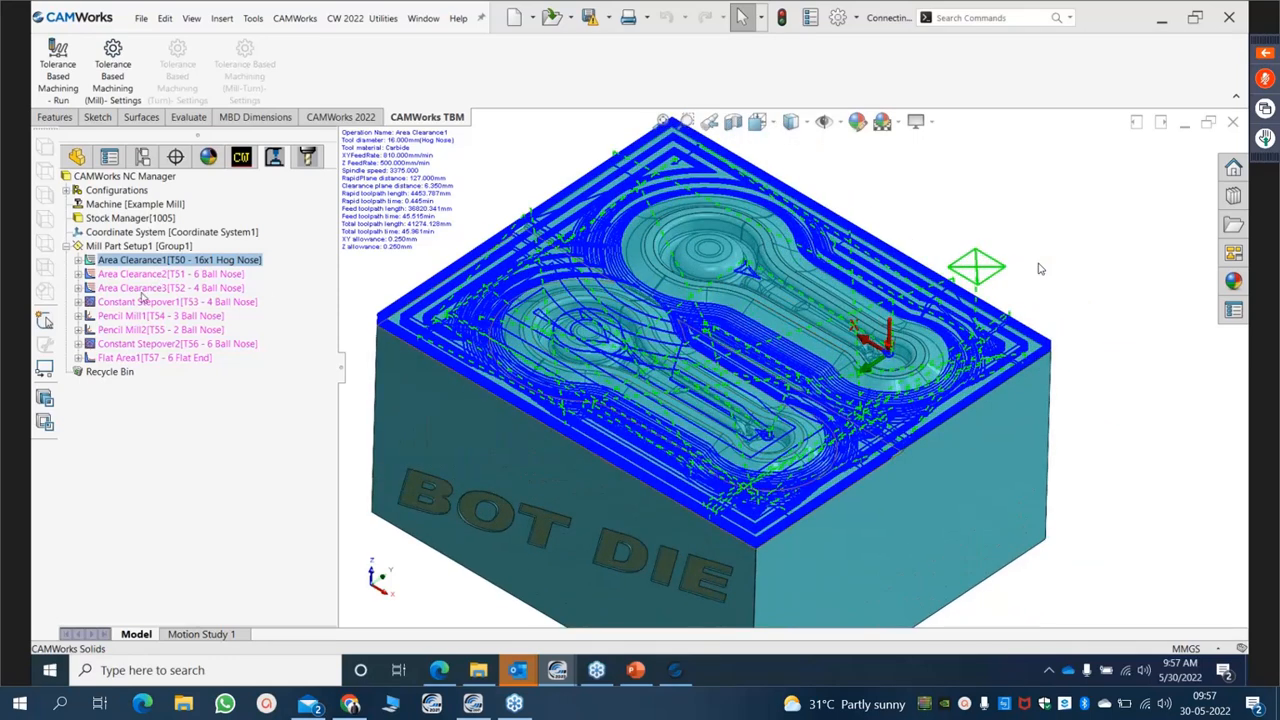
# Generate the Area Clearance2 toolpath with the 6 mm ball nose tool and inspect it closely in the die cavities.
pyautogui.rightClick(131, 274)
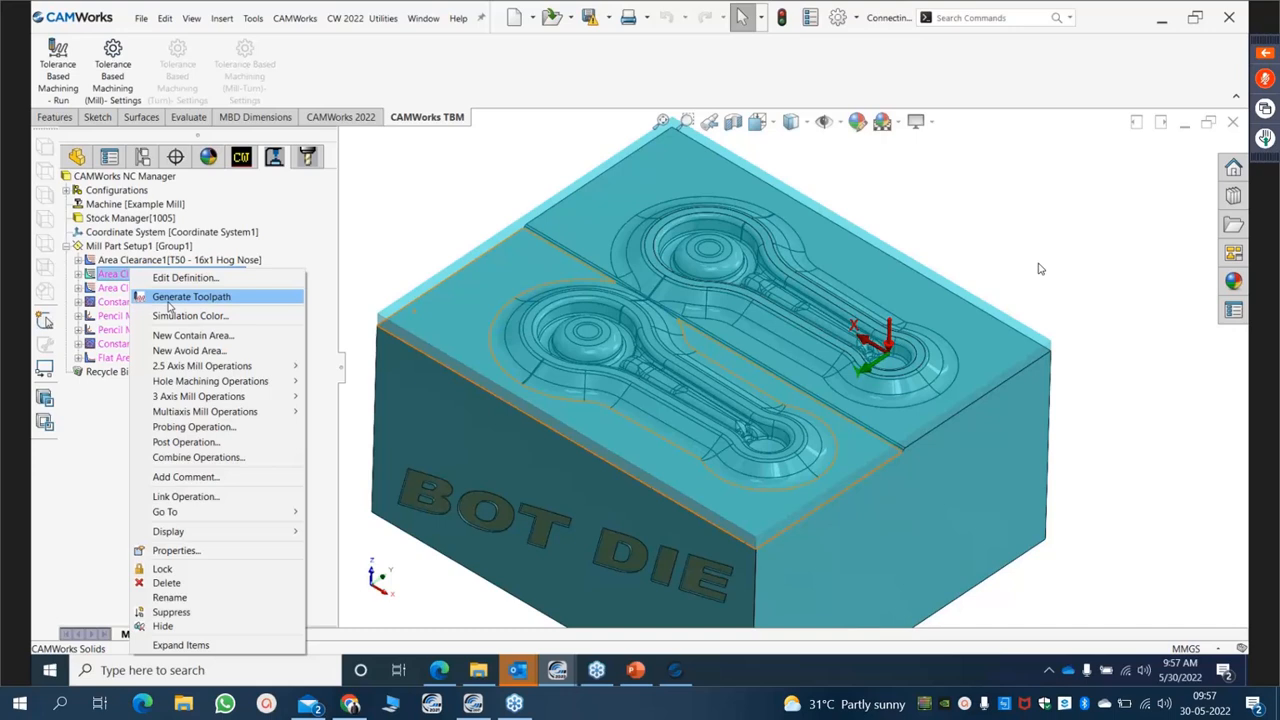
pyautogui.click(169, 298)
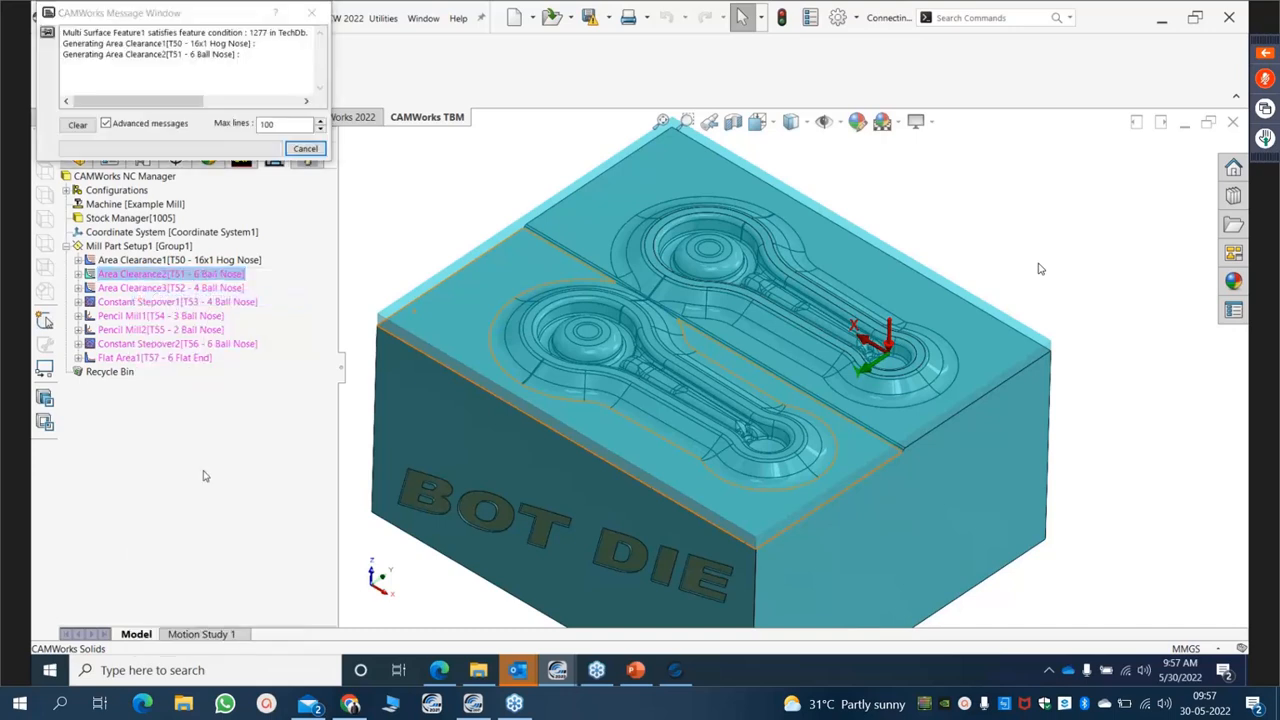
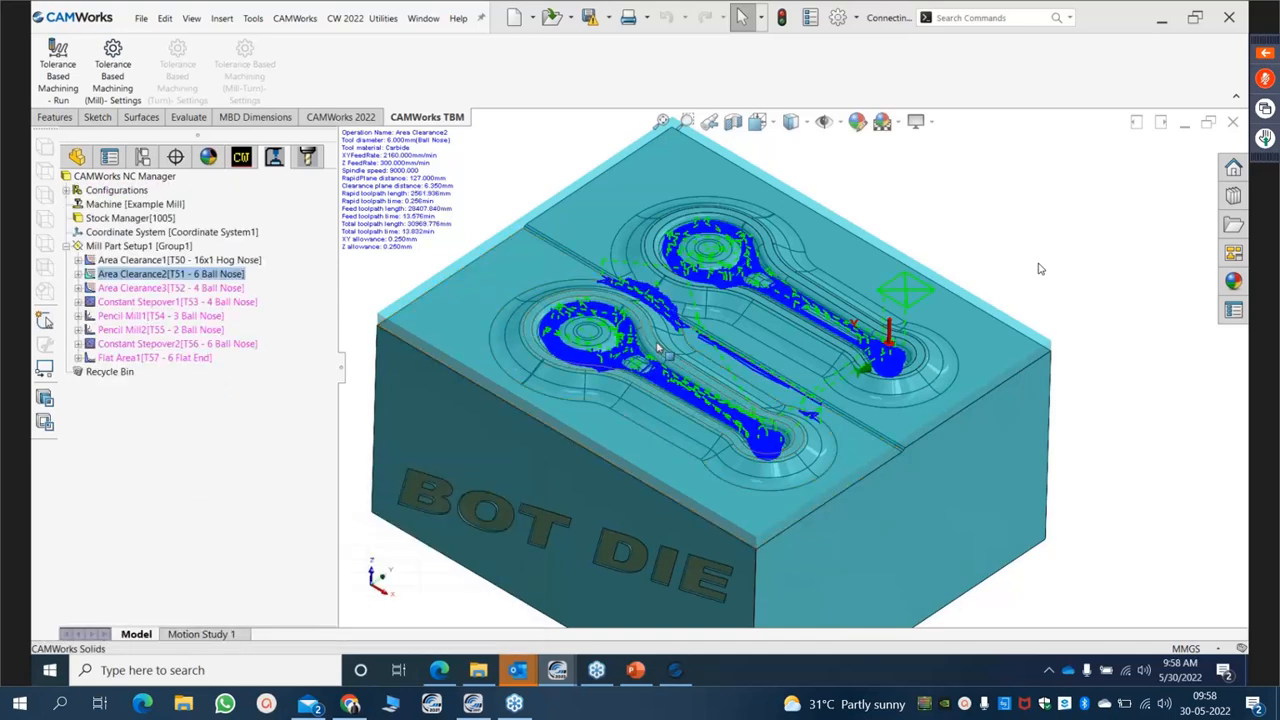
pyautogui.scroll(-5, 658, 348)
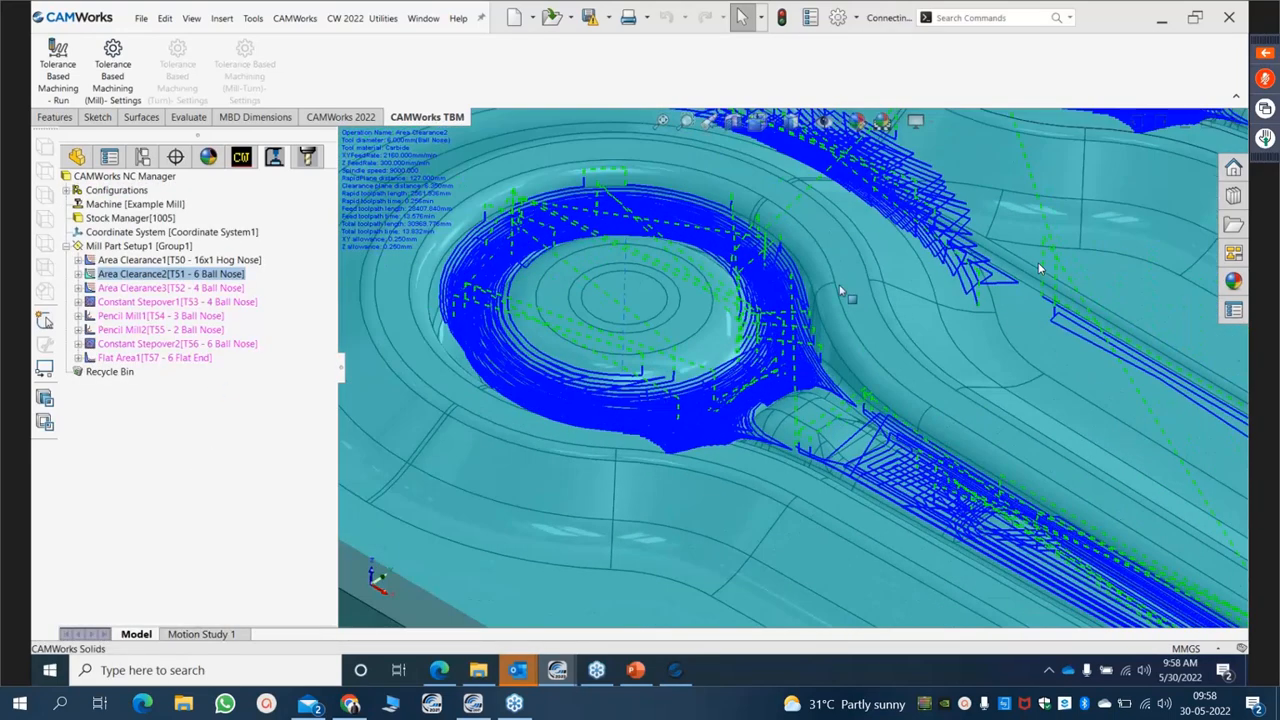
pyautogui.scroll(8, 840, 290)
pyautogui.scroll(-3, 918, 412)
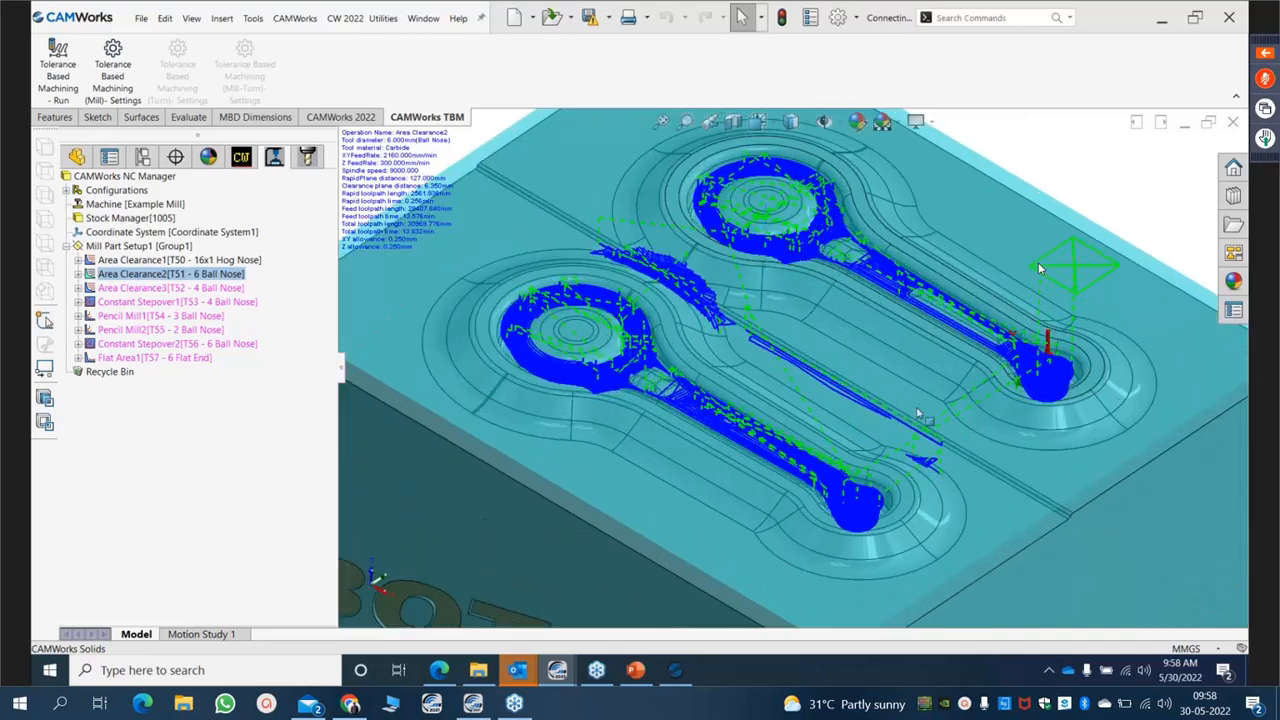
# Generate the Area Clearance3 toolpath with the 4 mm ball nose tool and inspect its passes around the round bosses.
pyautogui.rightClick(140, 288)
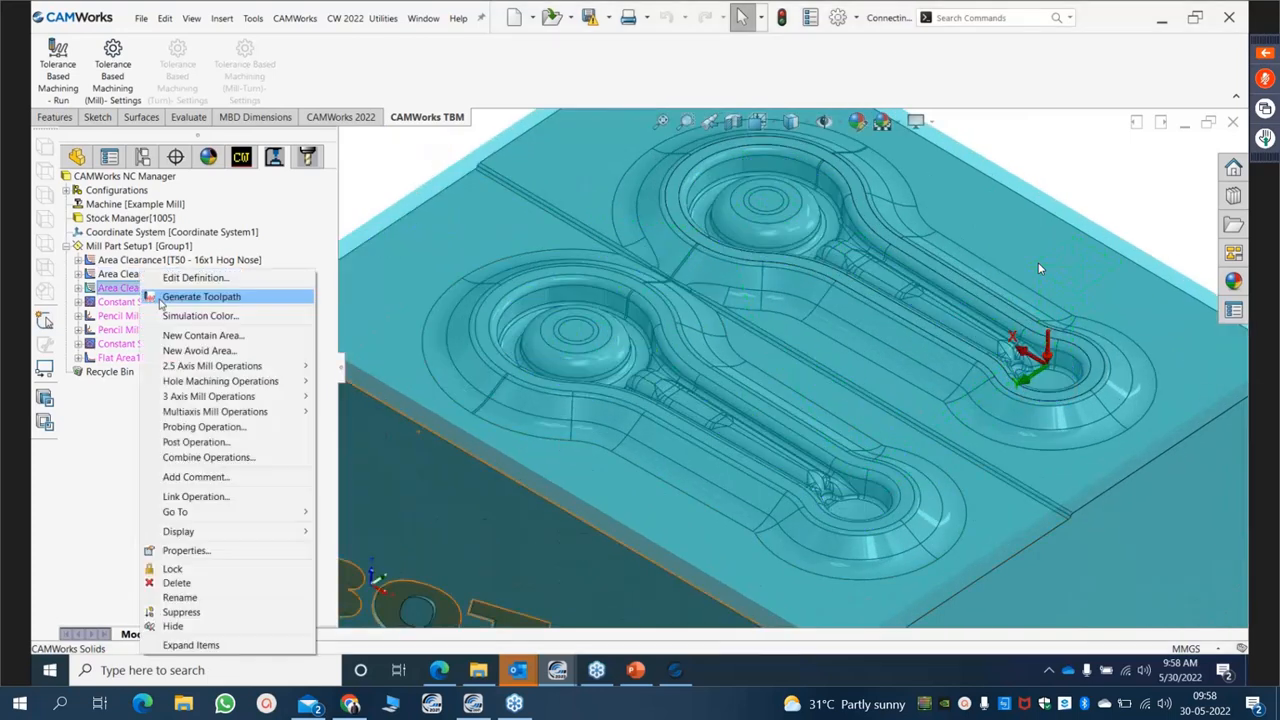
pyautogui.click(162, 297)
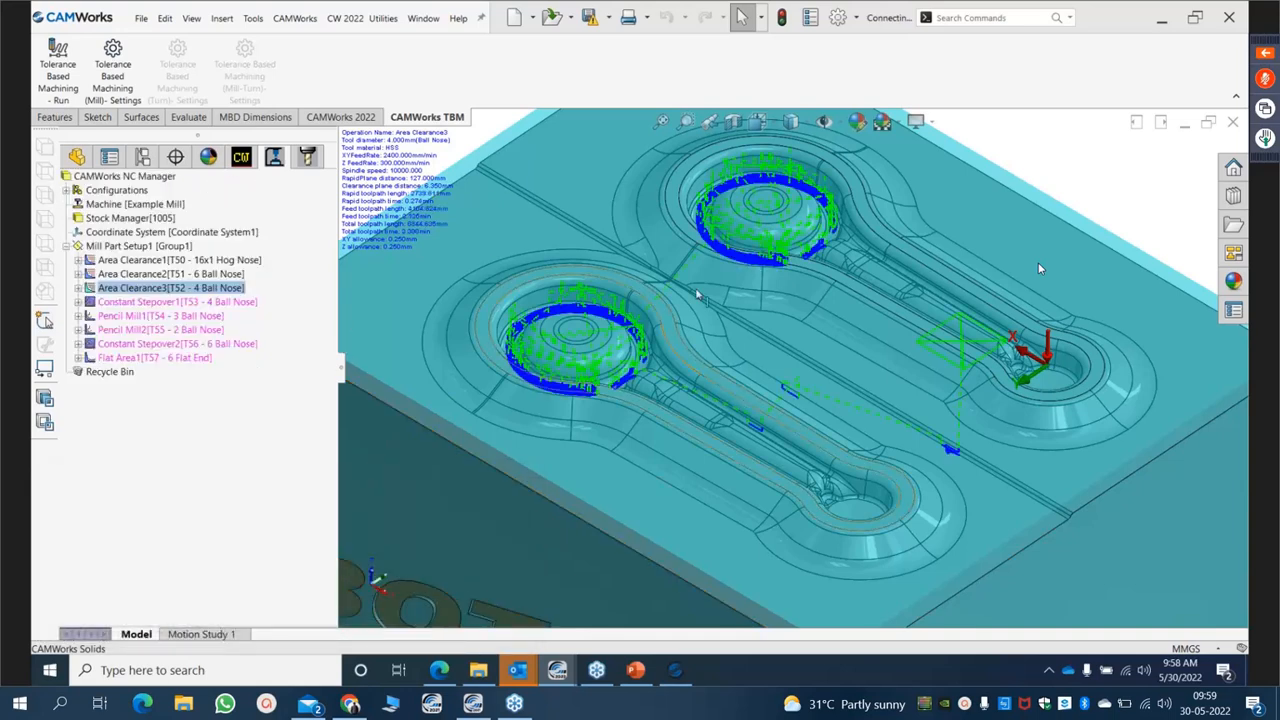
pyautogui.scroll(-1, 708, 258)
pyautogui.scroll(-4, 760, 280)
pyautogui.scroll(2, 855, 318)
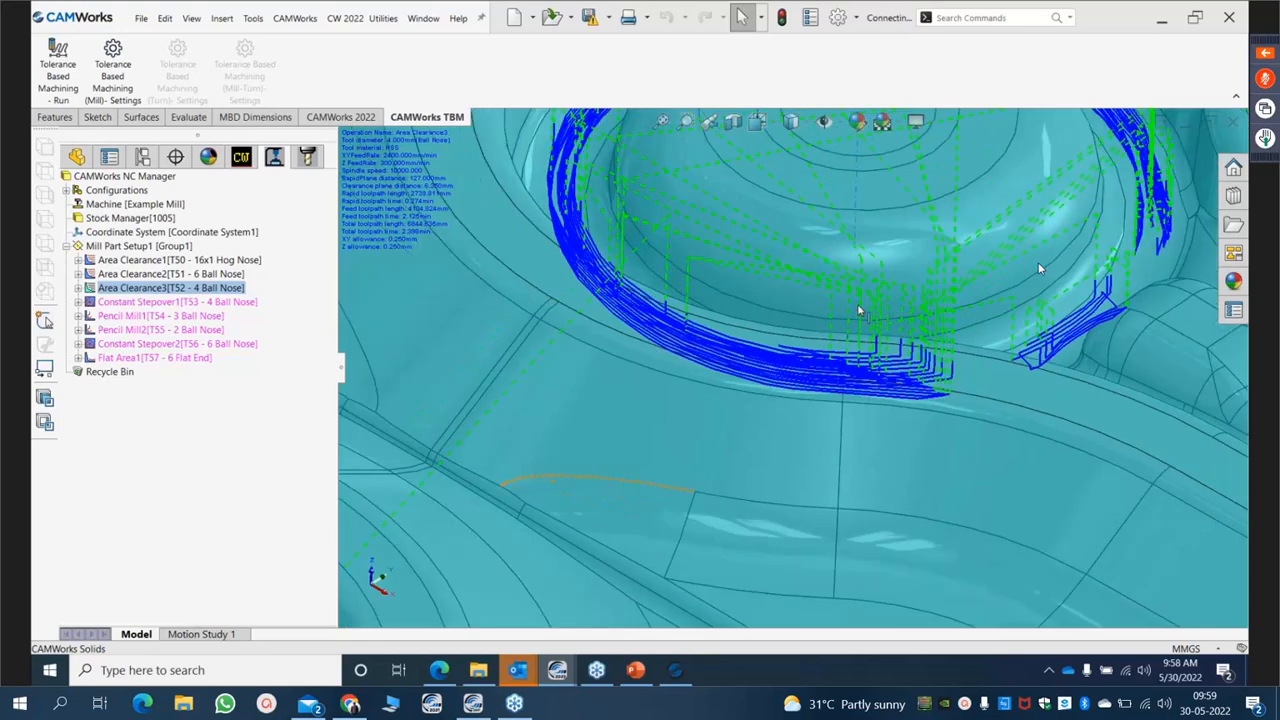
# Add a contain area to Constant Stepover1 using the constant depth loops around the inner cavities of both connecting rods, combining both regions.
pyautogui.moveTo(848, 330)
pyautogui.mouseDown(button='middle')
pyautogui.moveTo(854, 366)
pyautogui.moveTo(851, 346)
pyautogui.mouseUp(button='middle')
pyautogui.scroll(4, 851, 346)
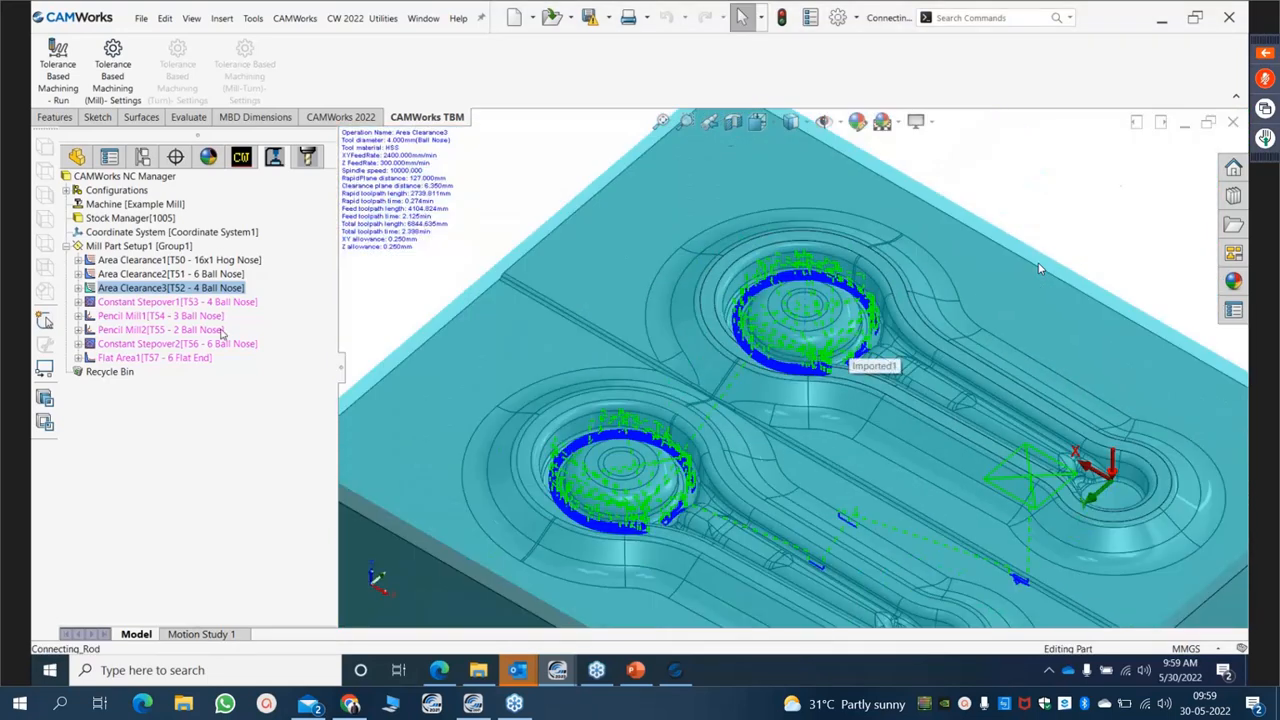
pyautogui.click(150, 302)
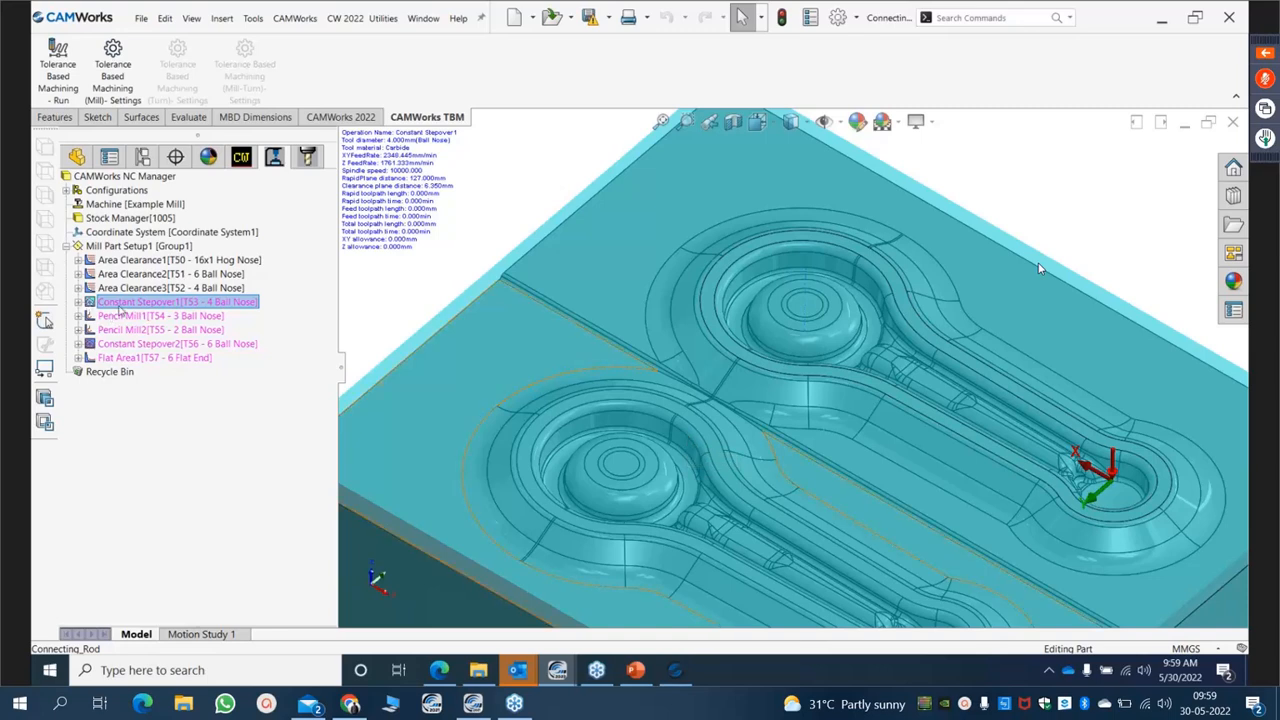
pyautogui.rightClick(122, 306)
pyautogui.click(80, 303)
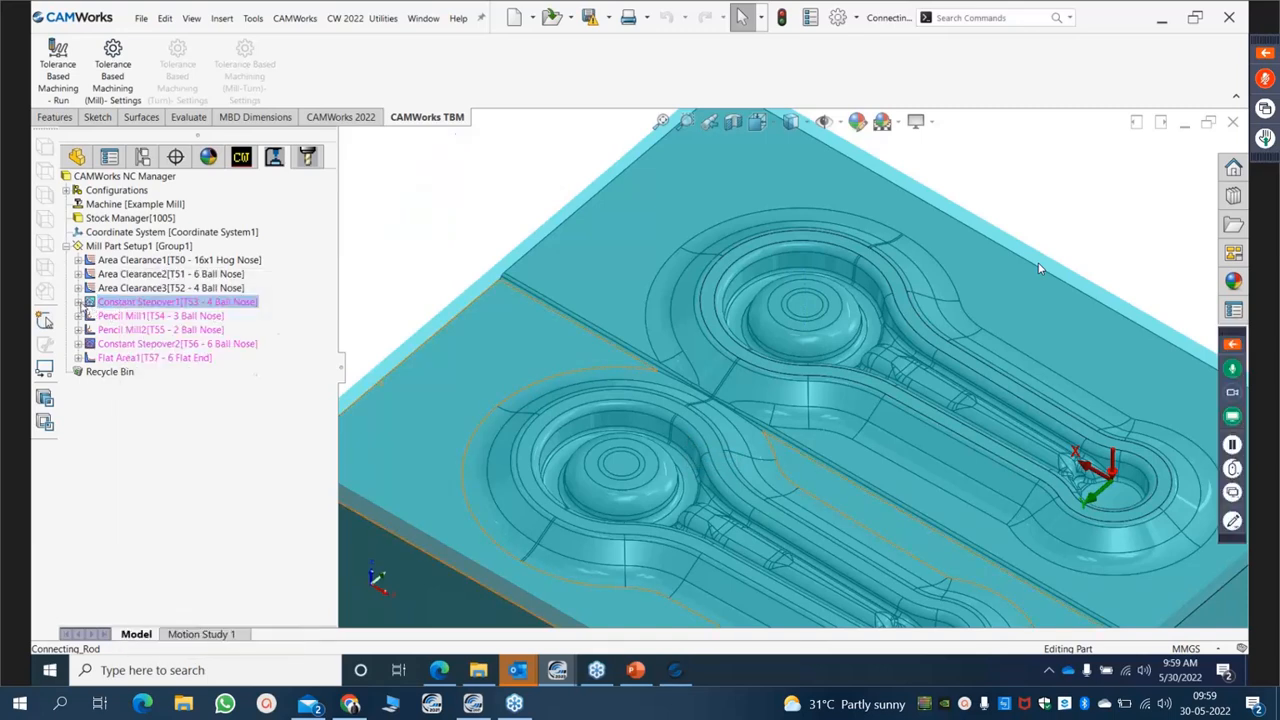
pyautogui.click(79, 302)
pyautogui.rightClick(119, 305)
pyautogui.click(173, 320)
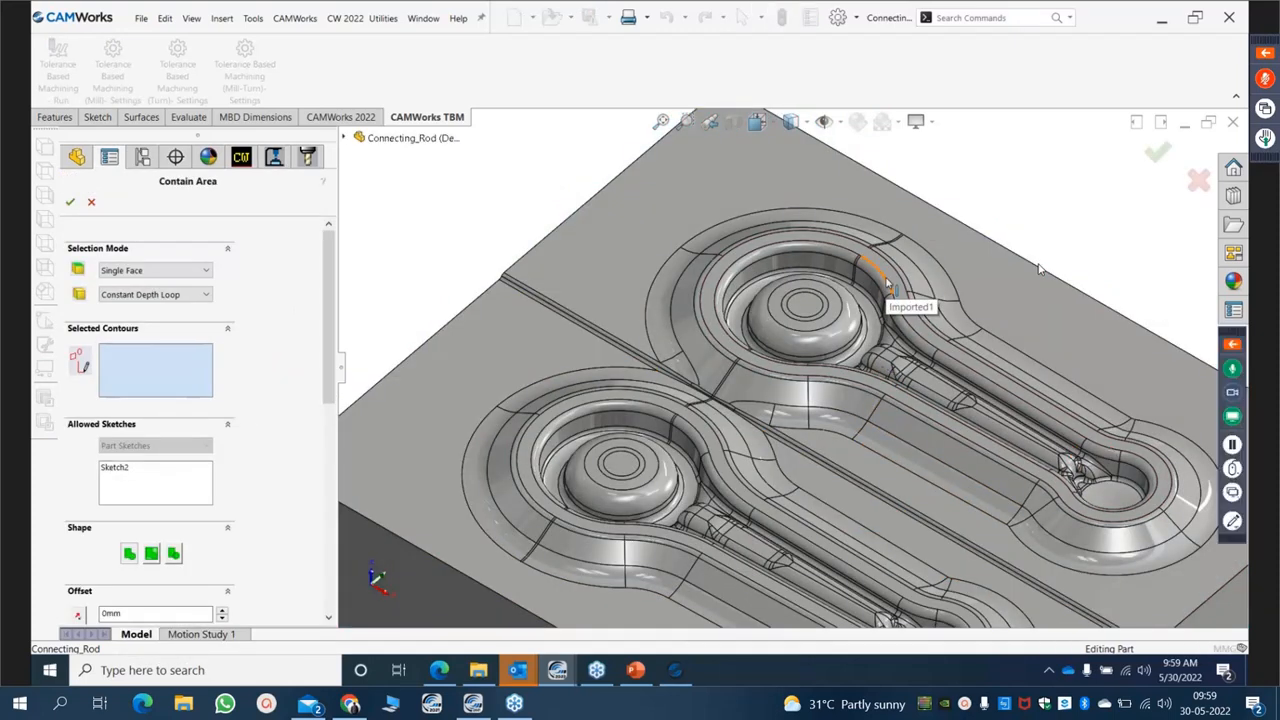
pyautogui.click(886, 285)
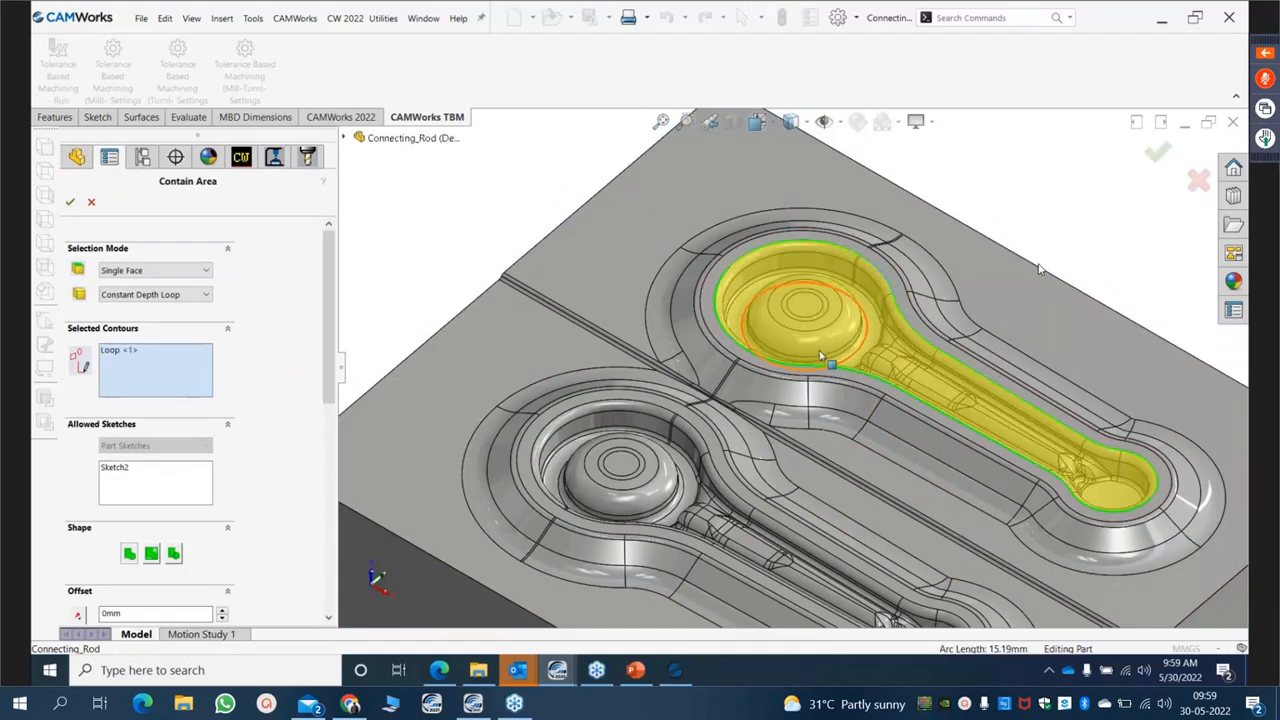
pyautogui.click(633, 405)
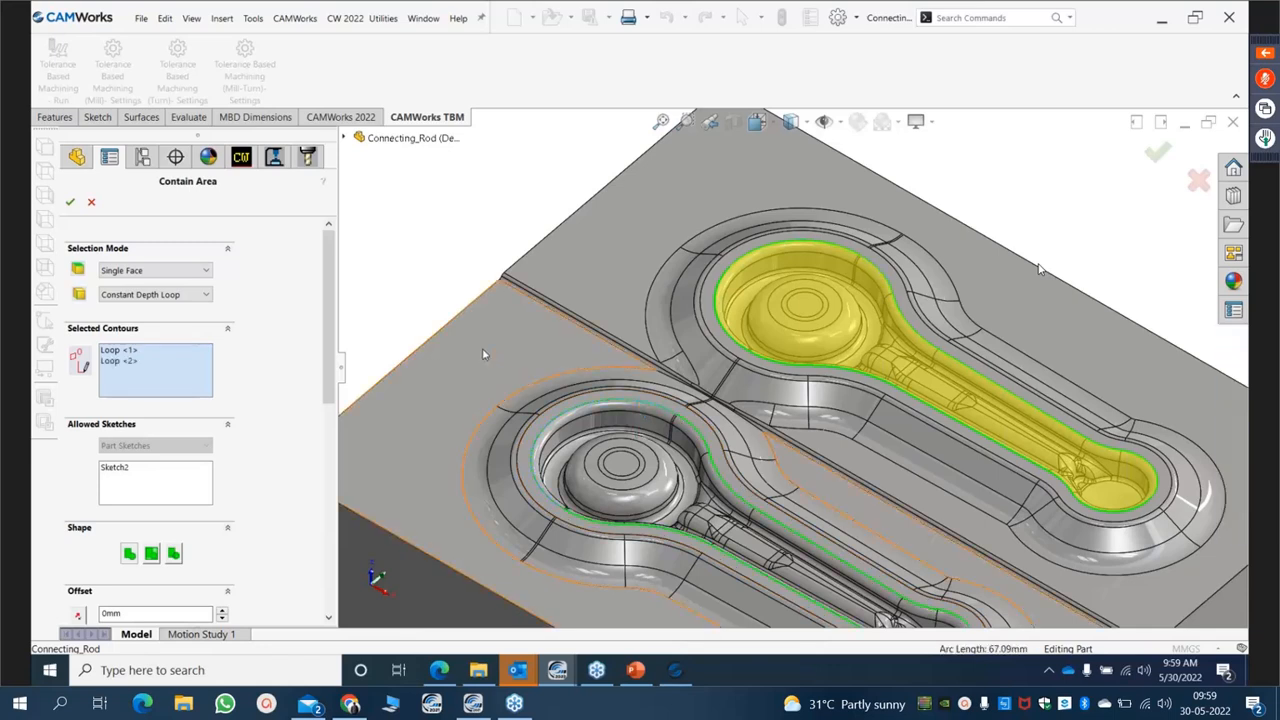
pyautogui.click(173, 556)
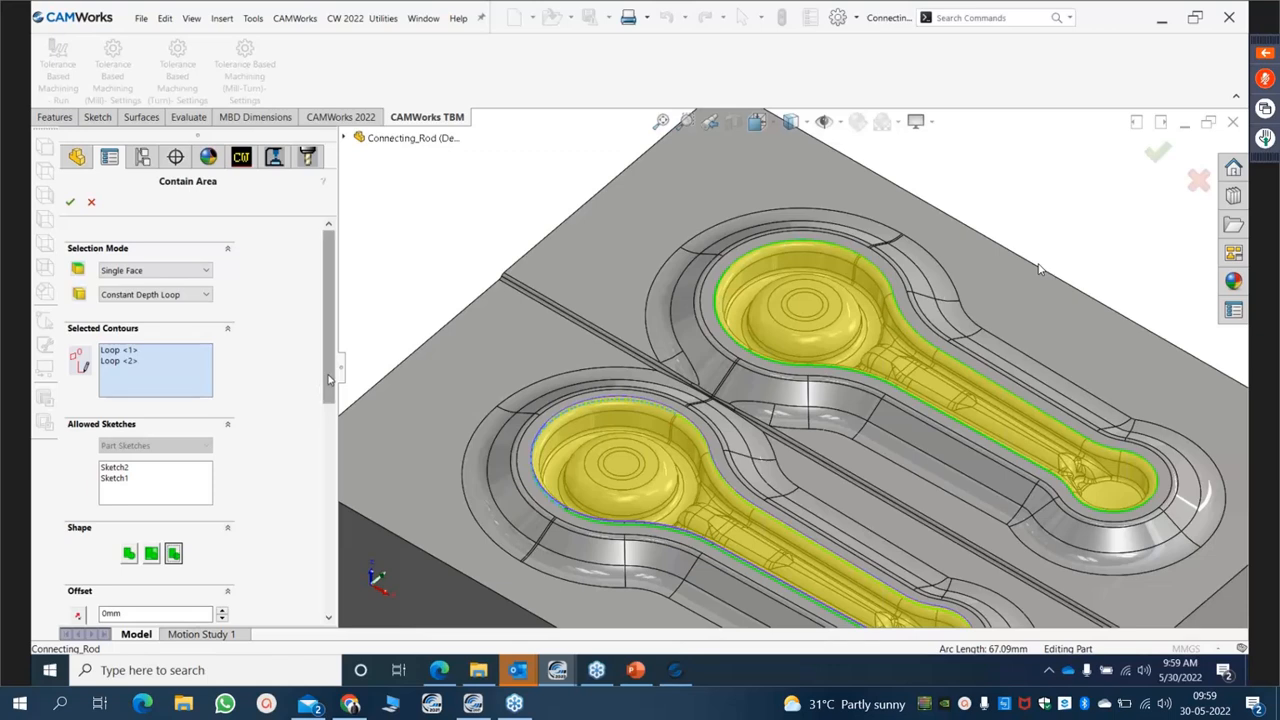
pyautogui.moveTo(330, 380); pyautogui.dragTo(330, 436)
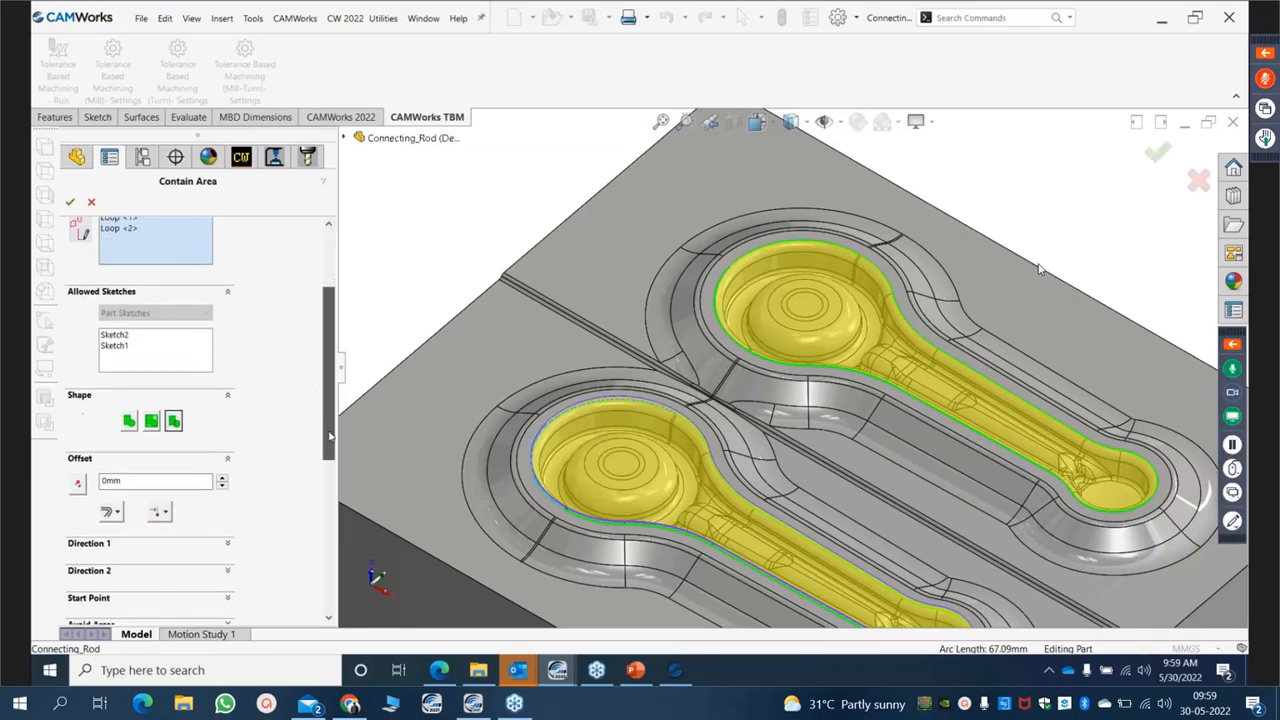
pyautogui.click(69, 203)
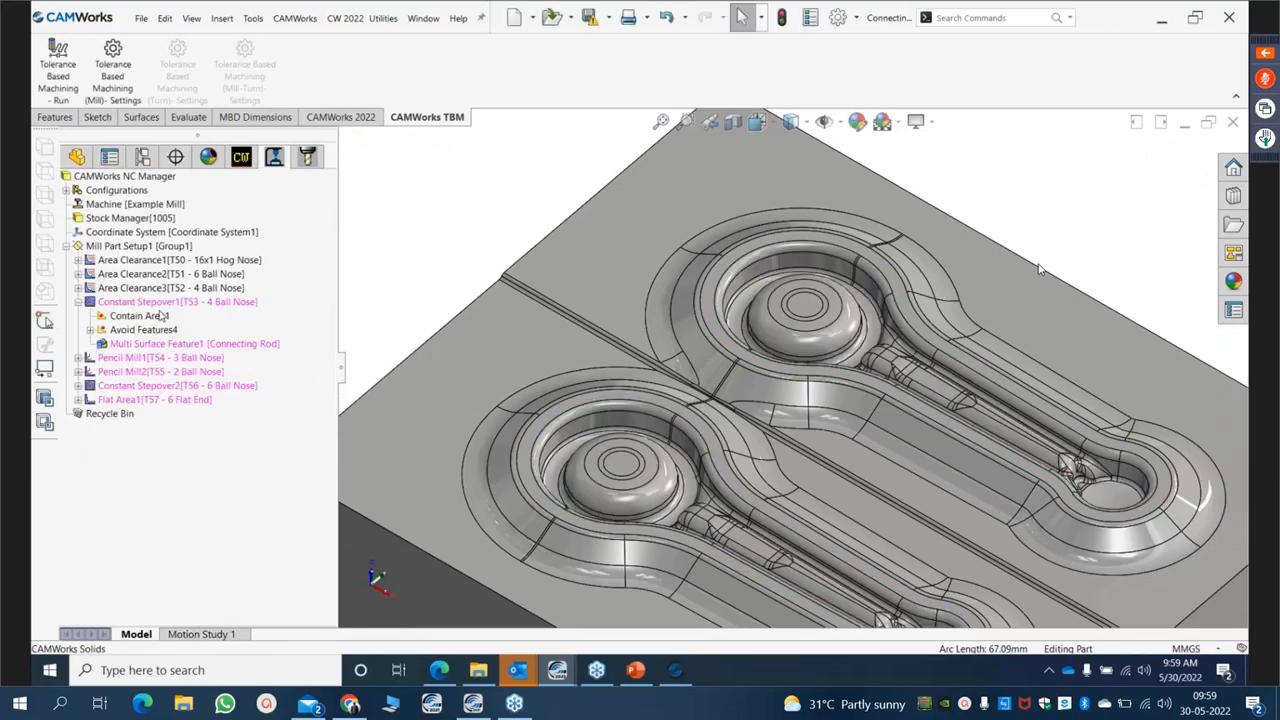
# Generate the toolpaths of Constant Stepover1, Pencil Mill1 and Pencil Mill2.
pyautogui.rightClick(166, 303)
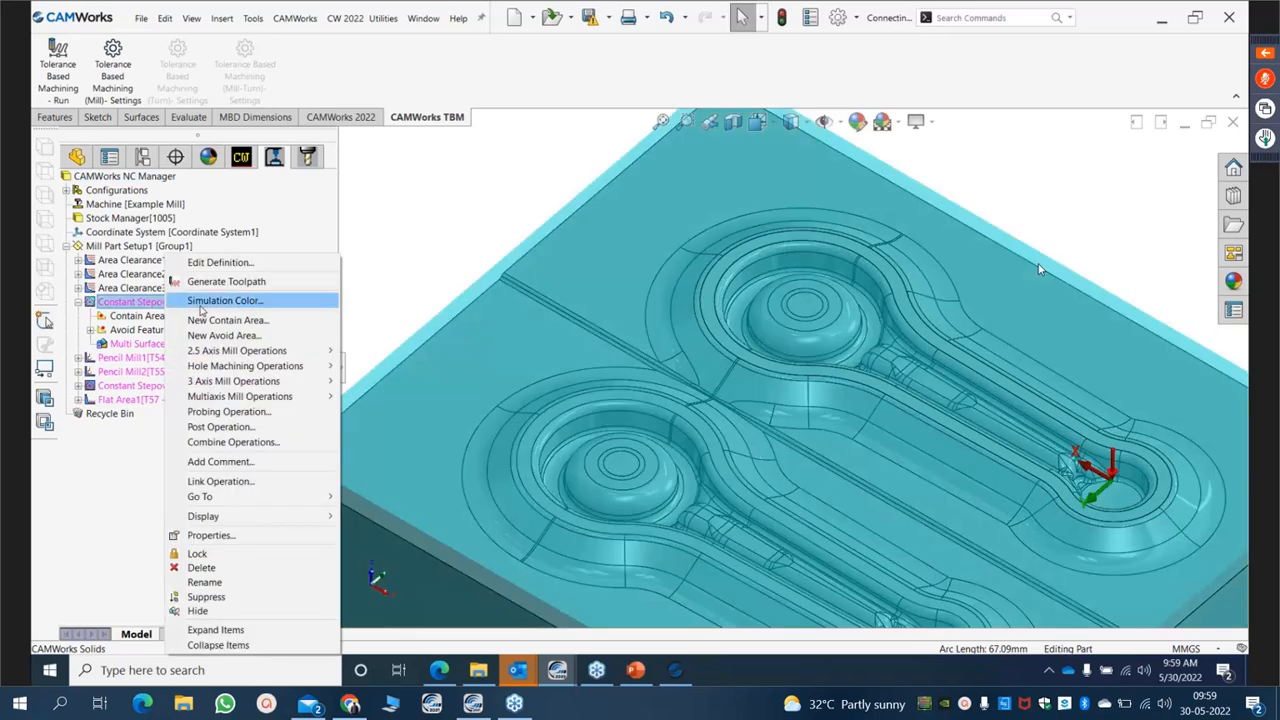
pyautogui.click(212, 282)
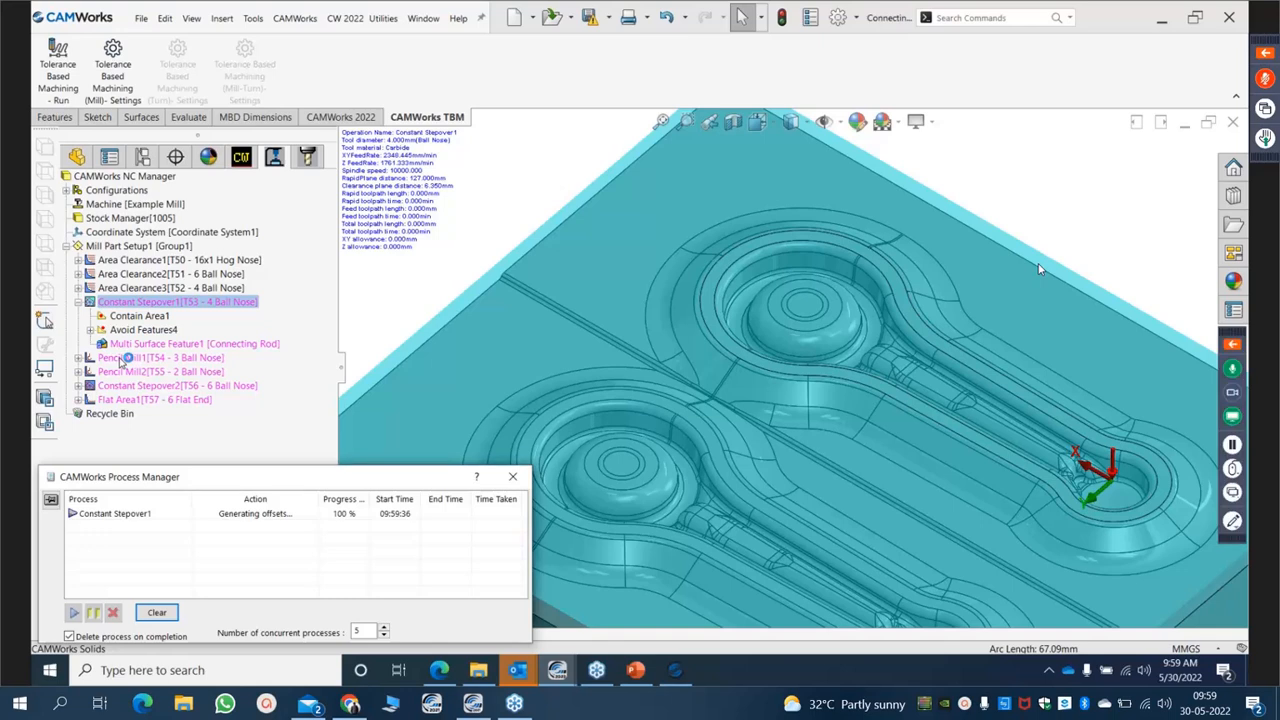
pyautogui.rightClick(163, 301)
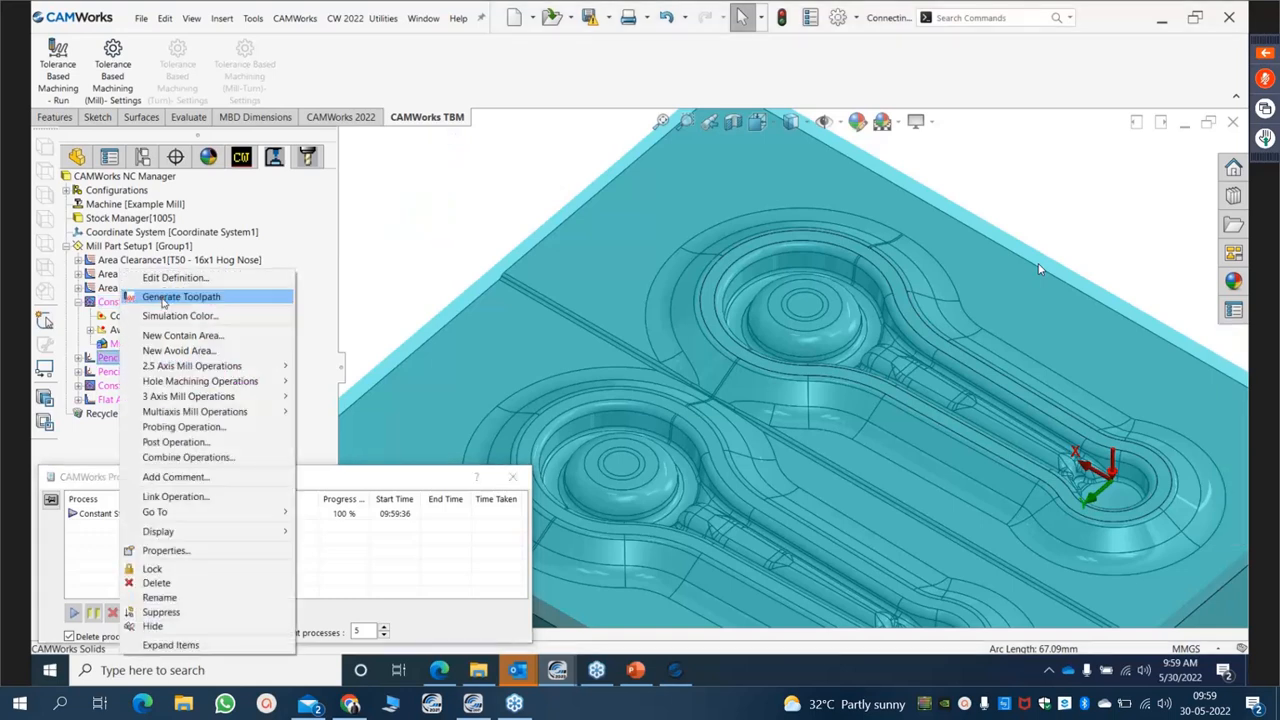
pyautogui.click(163, 297)
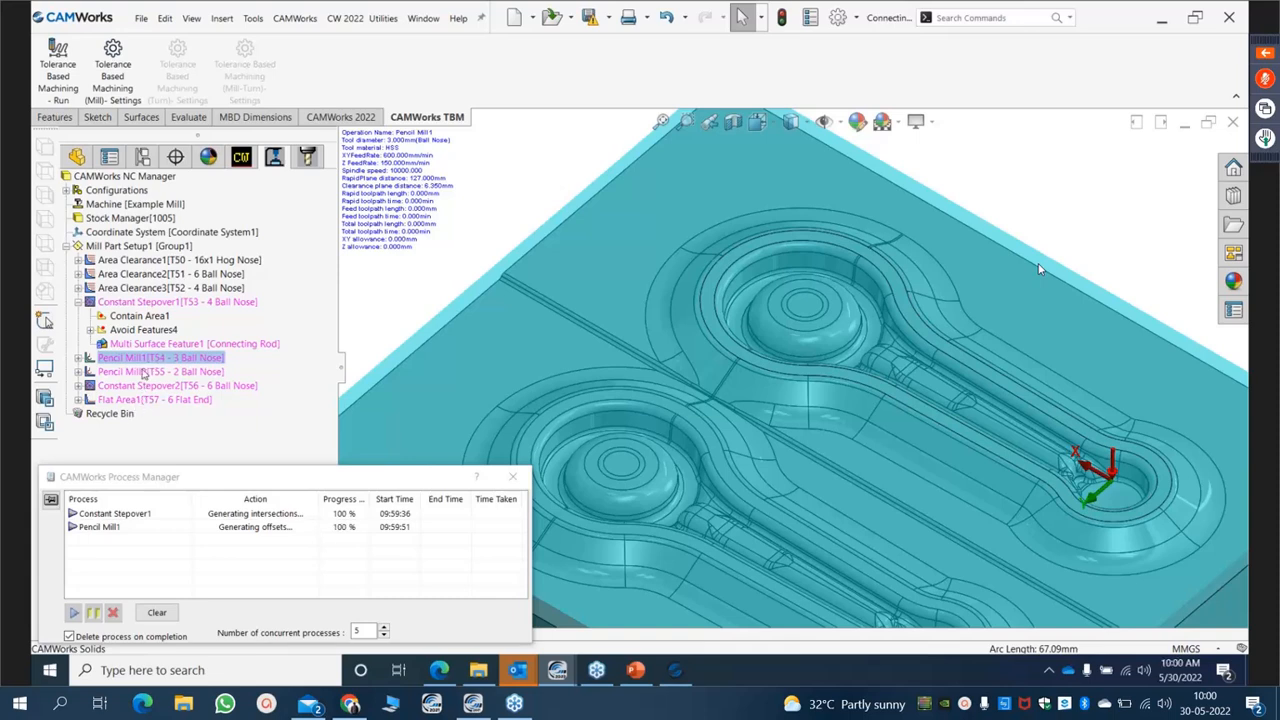
pyautogui.rightClick(141, 372)
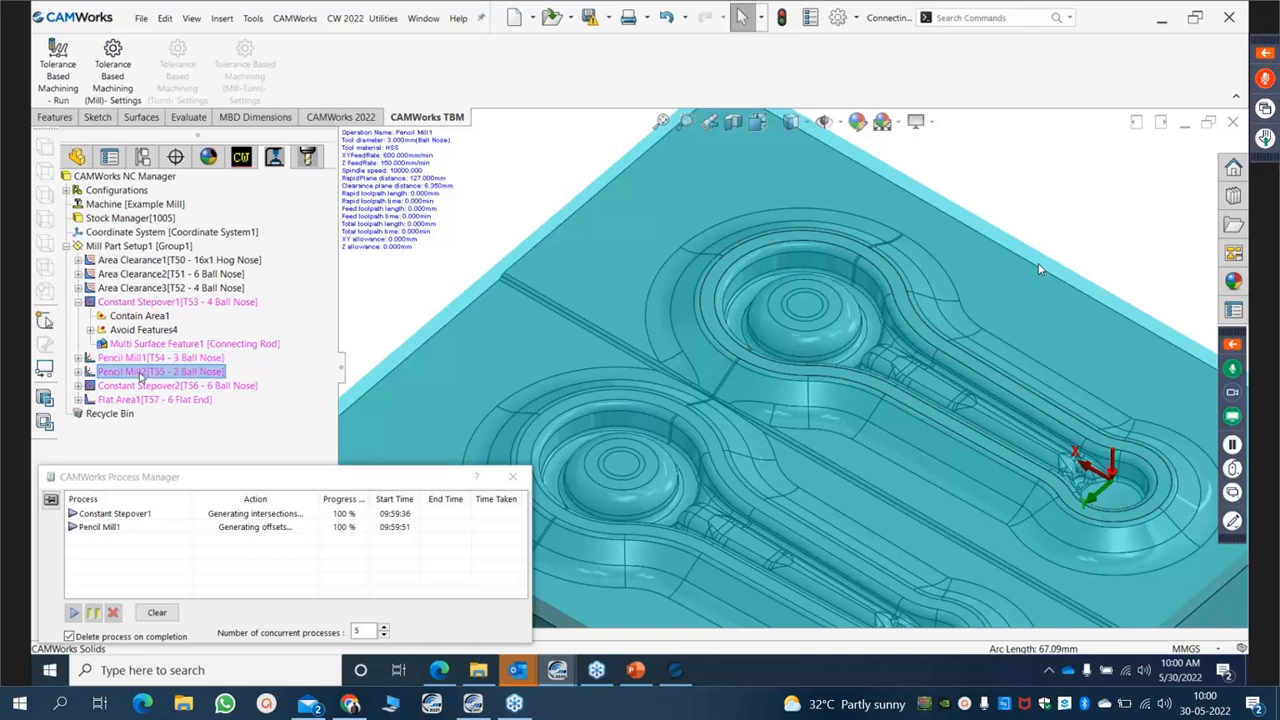
pyautogui.click(175, 299)
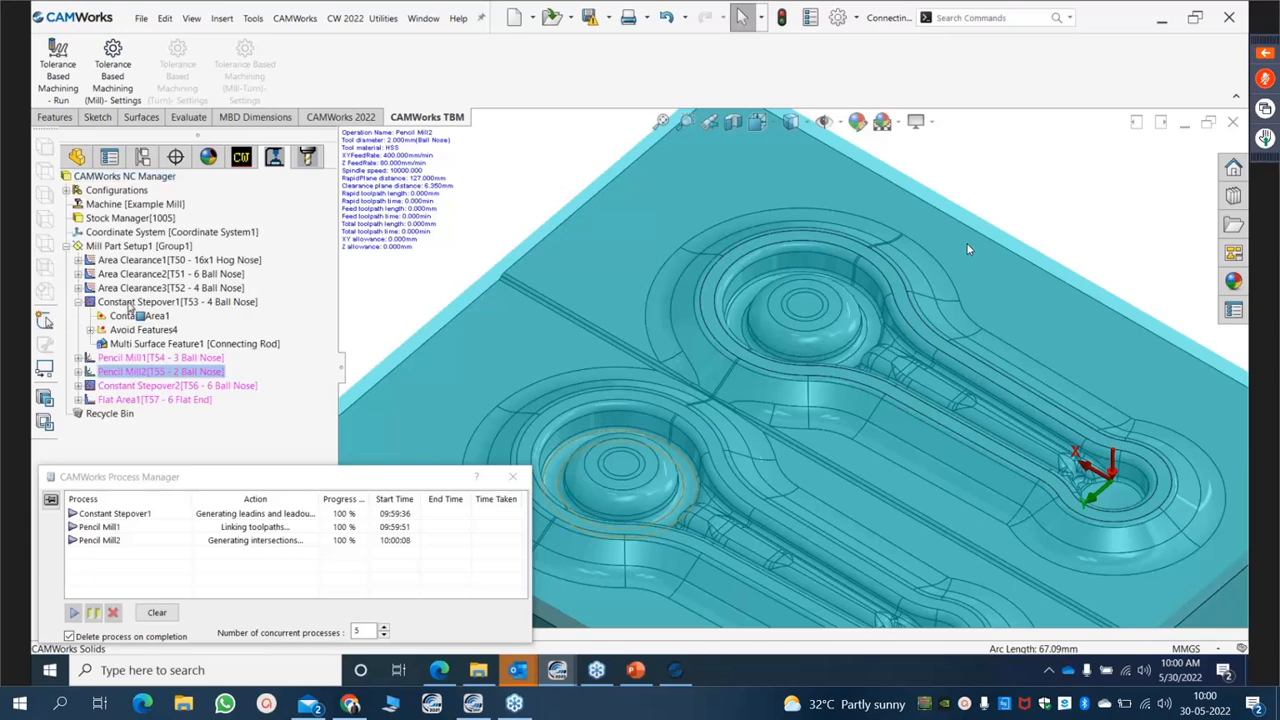
# Display the Constant Stepover1 toolpath and inspect its passes closely inside the contained connecting rod cavities.
pyautogui.click(150, 302)
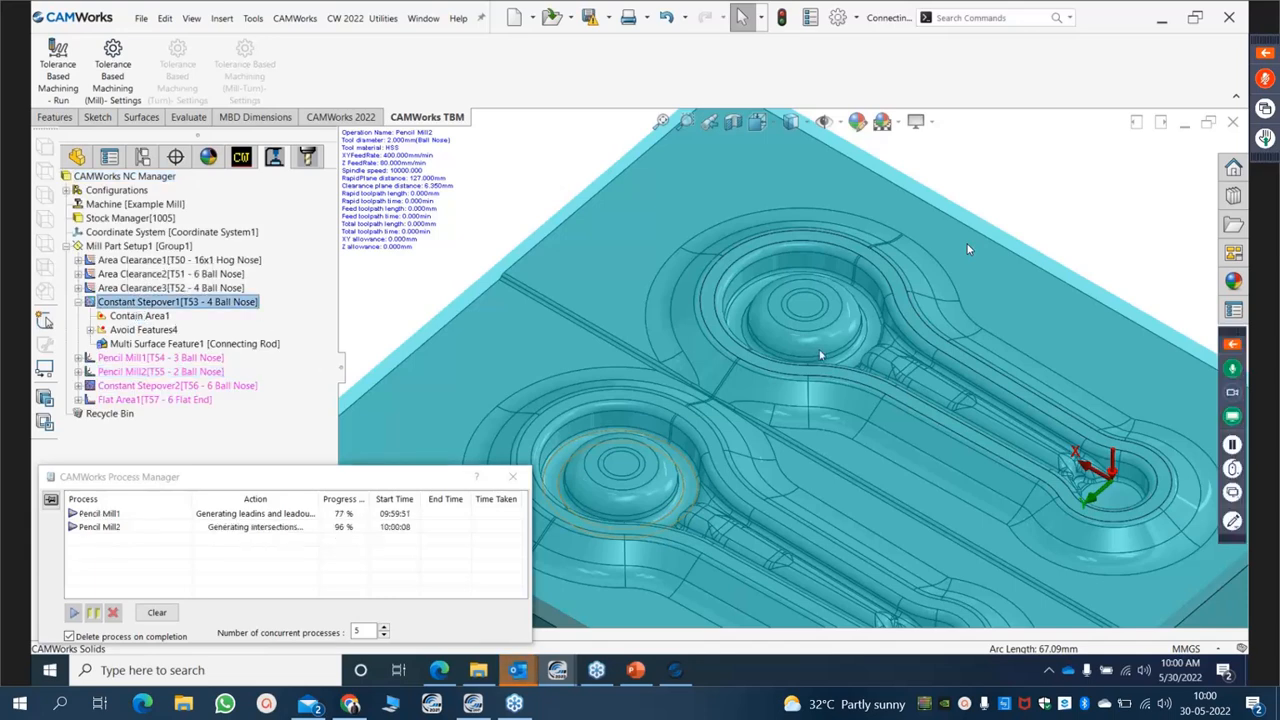
pyautogui.scroll(-8, 838, 330)
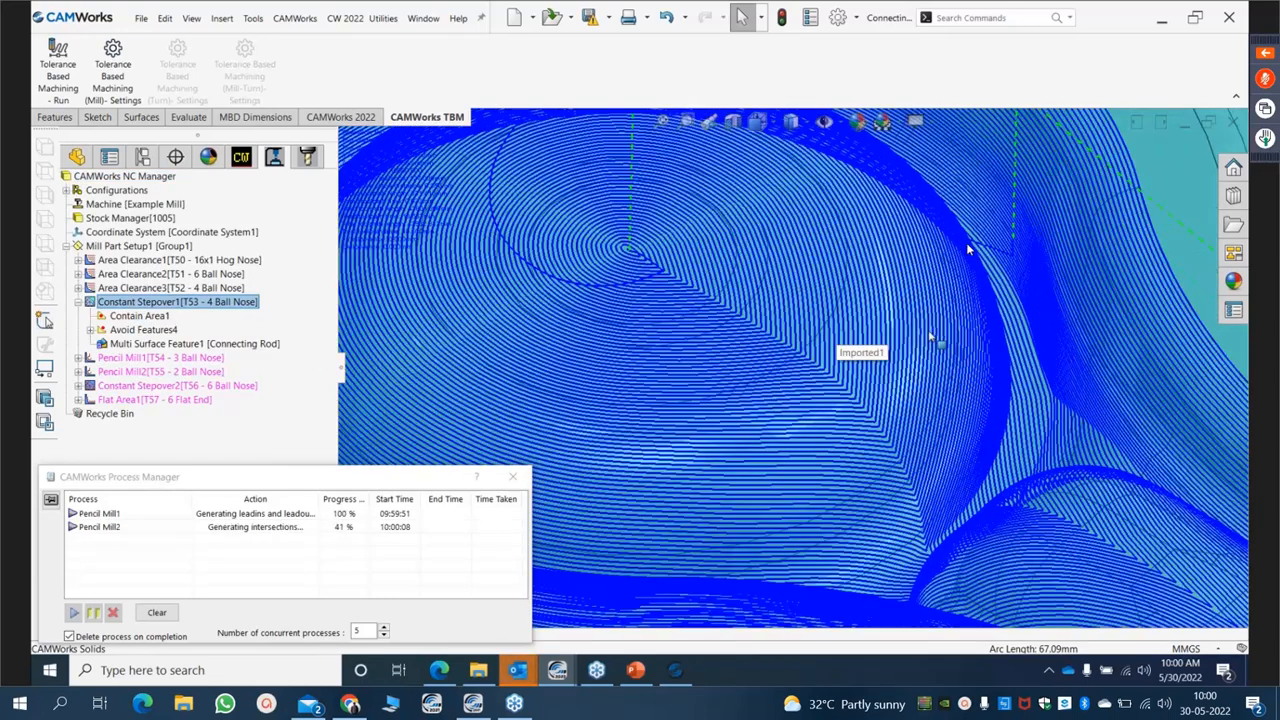
pyautogui.scroll(2, 932, 336)
pyautogui.moveTo(946, 337); pyautogui.dragTo(948, 438, button='middle')
pyautogui.scroll(6, 968, 250)
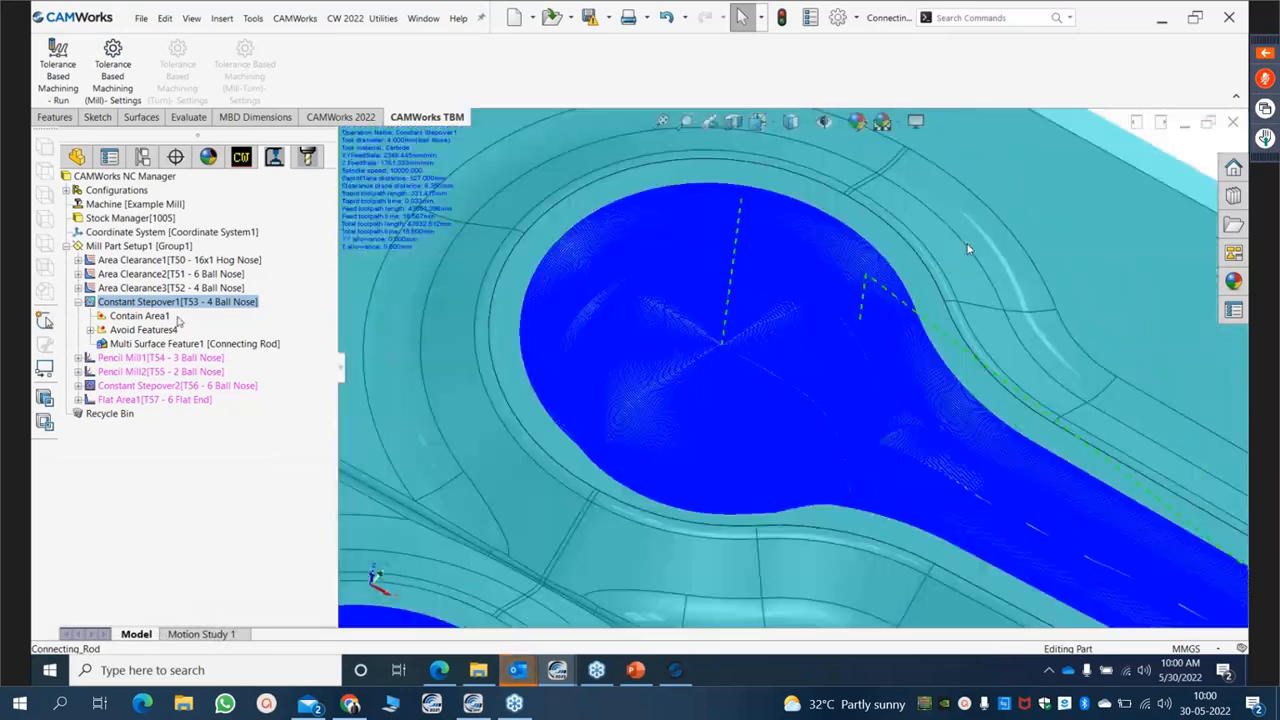
pyautogui.click(79, 302)
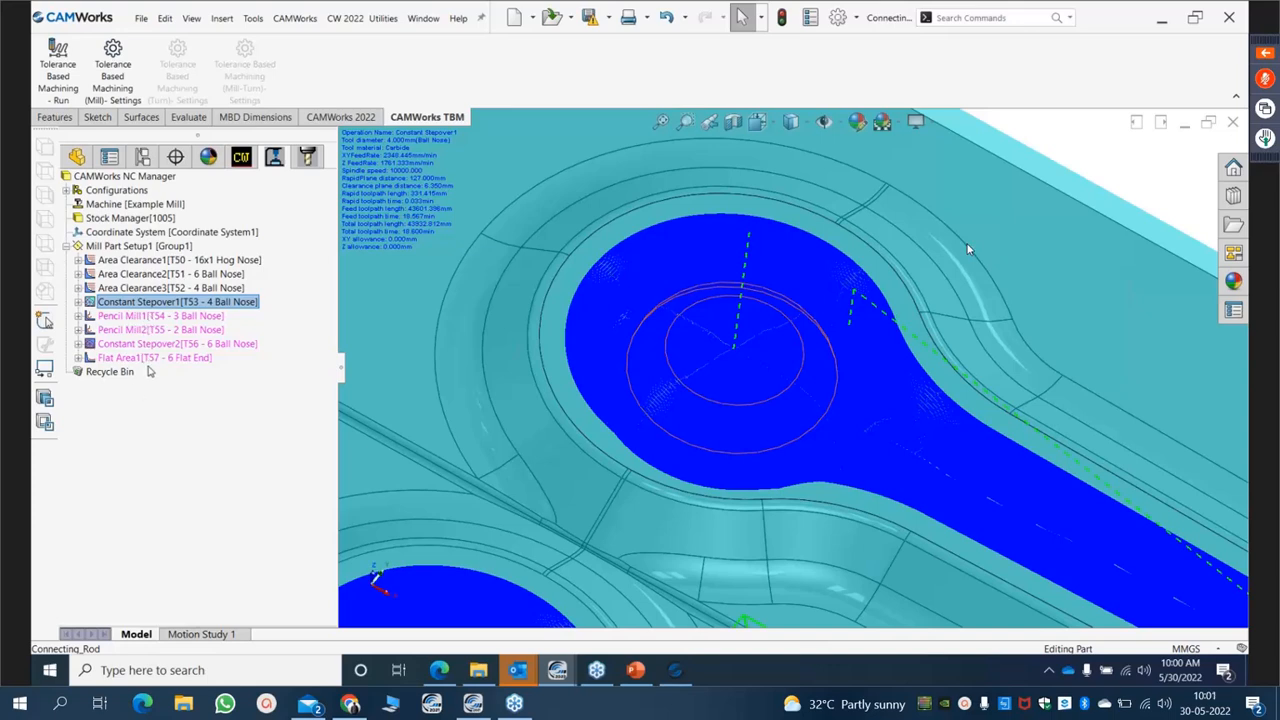
pyautogui.scroll(6, 826, 432)
pyautogui.scroll(-1, 852, 455)
# Display the Pencil Mill1 toolpath and examine its passes along the cavity corners and the groove between both connecting rods.
pyautogui.click(148, 317)
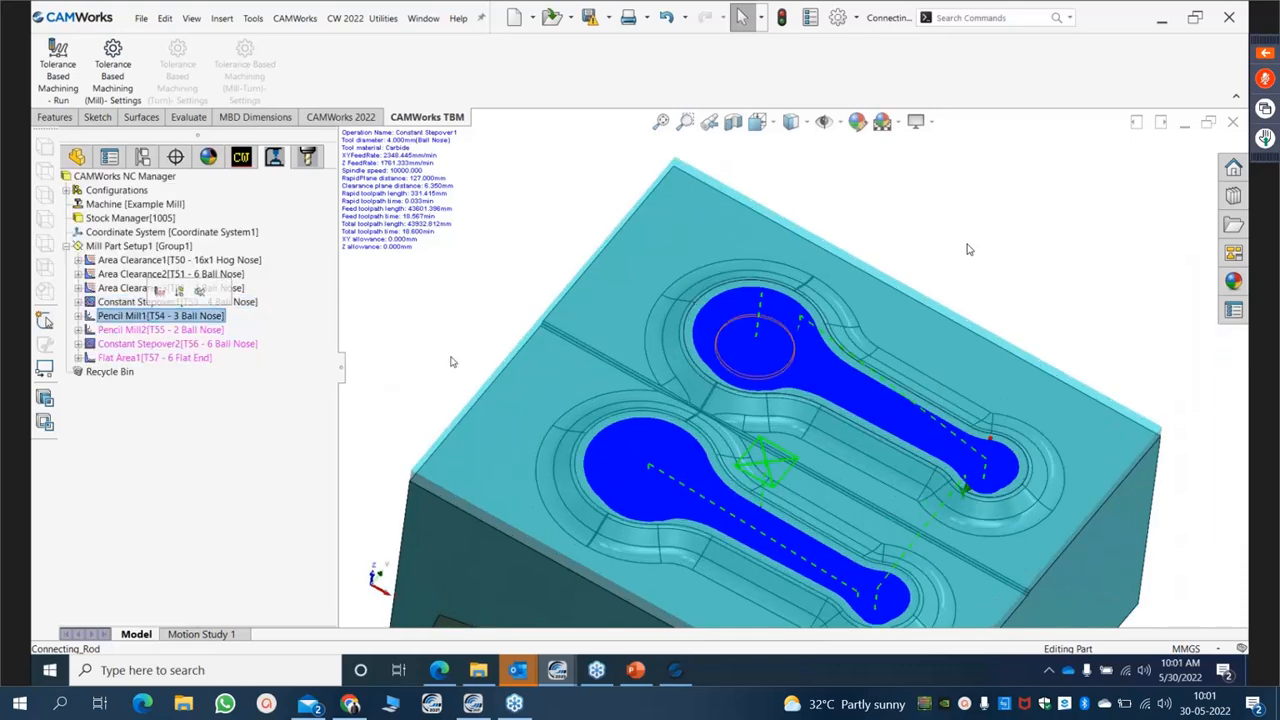
pyautogui.scroll(-5, 911, 345)
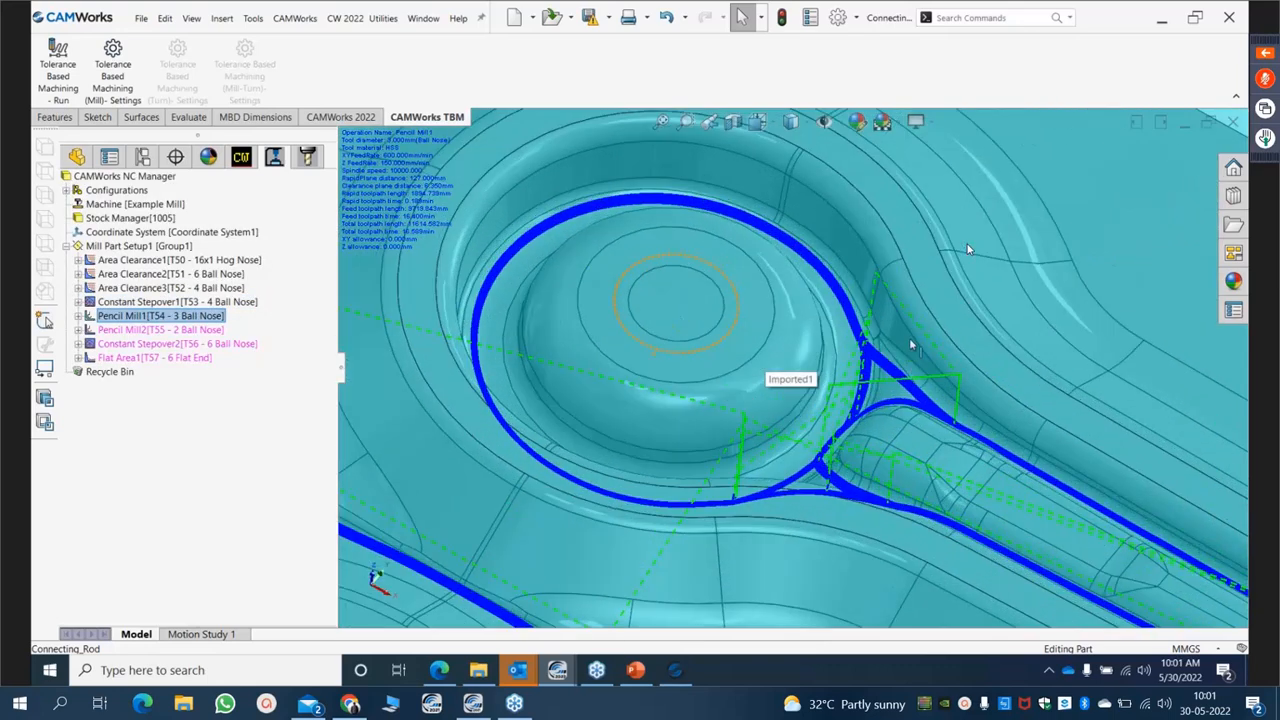
pyautogui.scroll(-5, 911, 345)
pyautogui.moveTo(746, 324); pyautogui.dragTo(702, 338, button='middle')
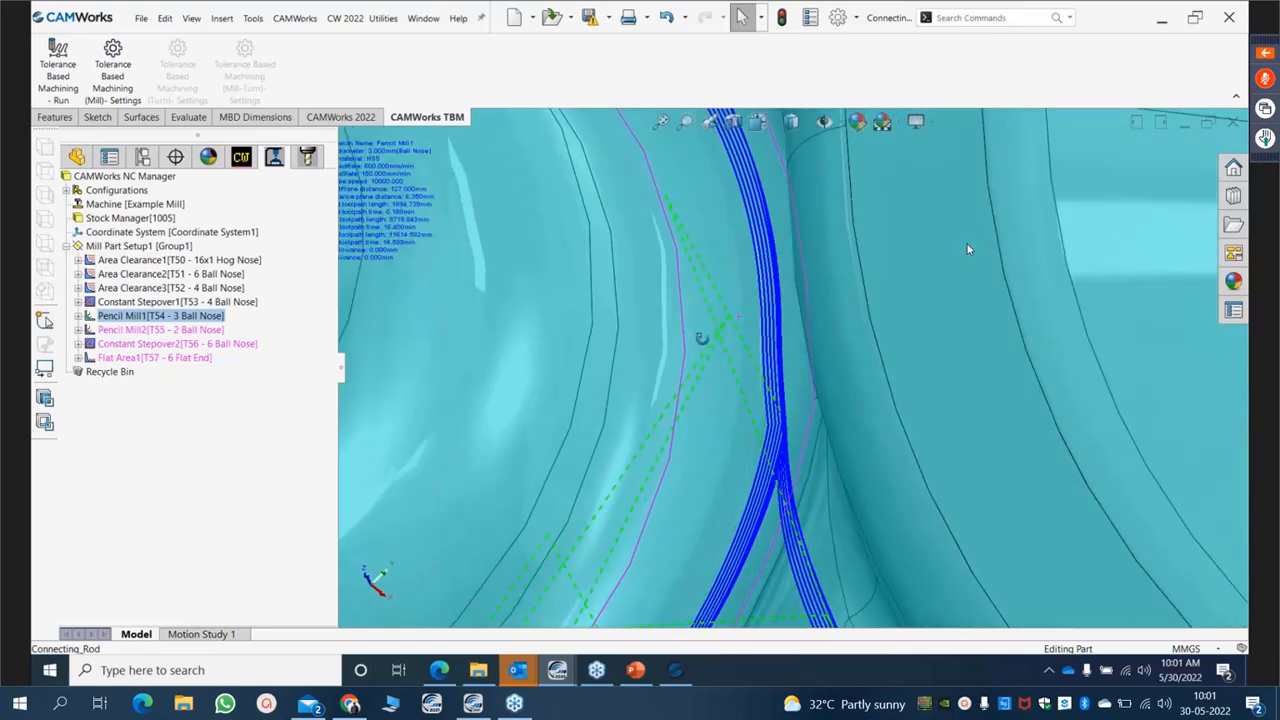
pyautogui.scroll(6, 705, 340)
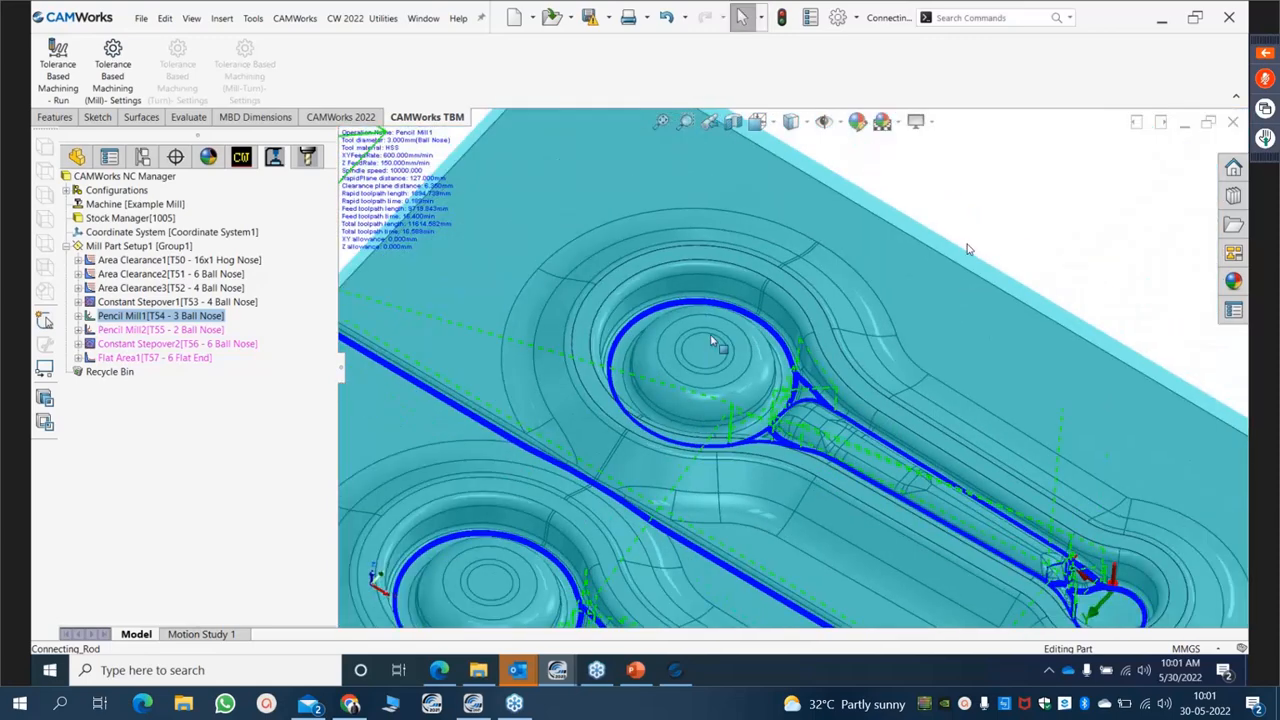
pyautogui.scroll(6, 712, 342)
pyautogui.scroll(-5, 700, 487)
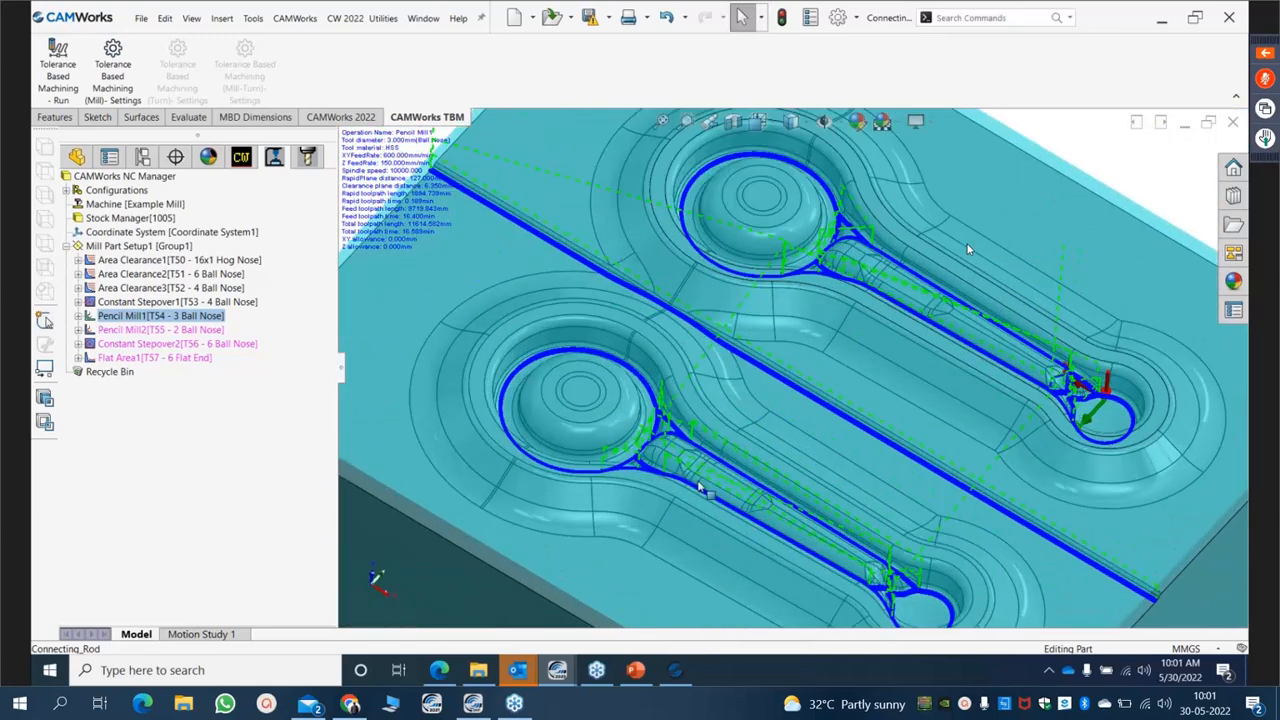
pyautogui.scroll(-5, 700, 487)
pyautogui.scroll(6, 967, 249)
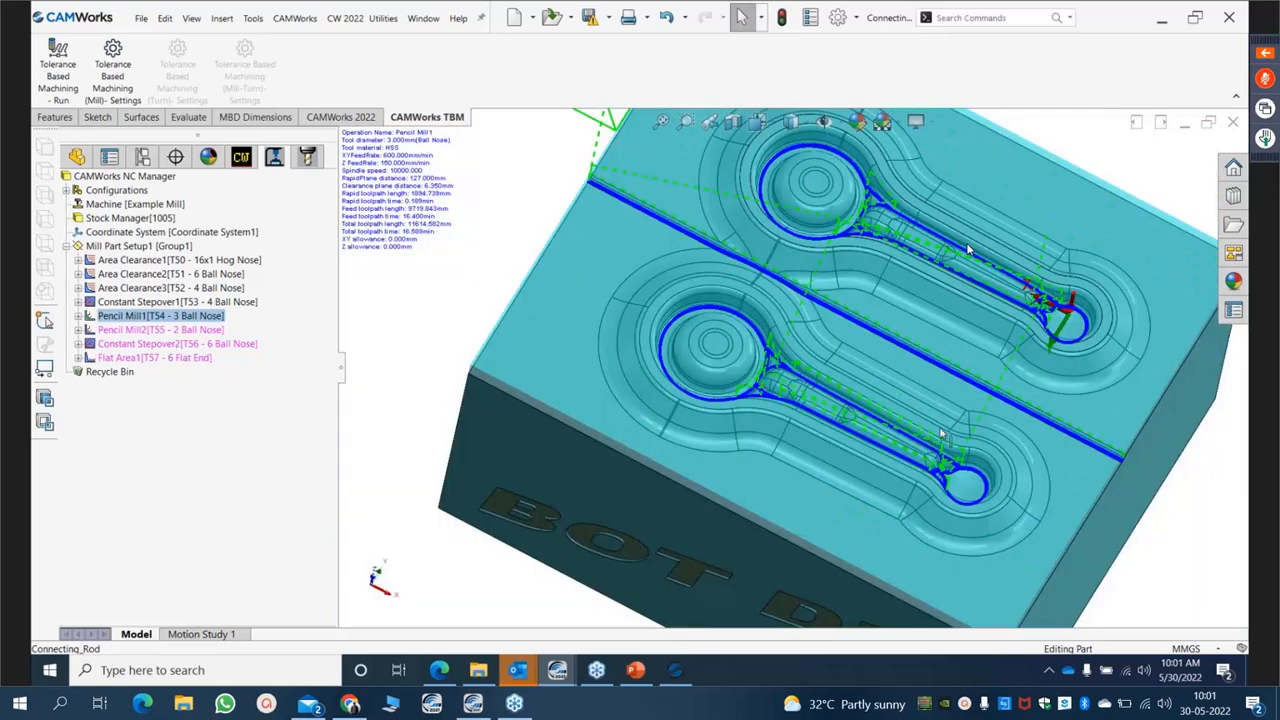
pyautogui.moveTo(941, 429); pyautogui.dragTo(925, 390, button='middle')
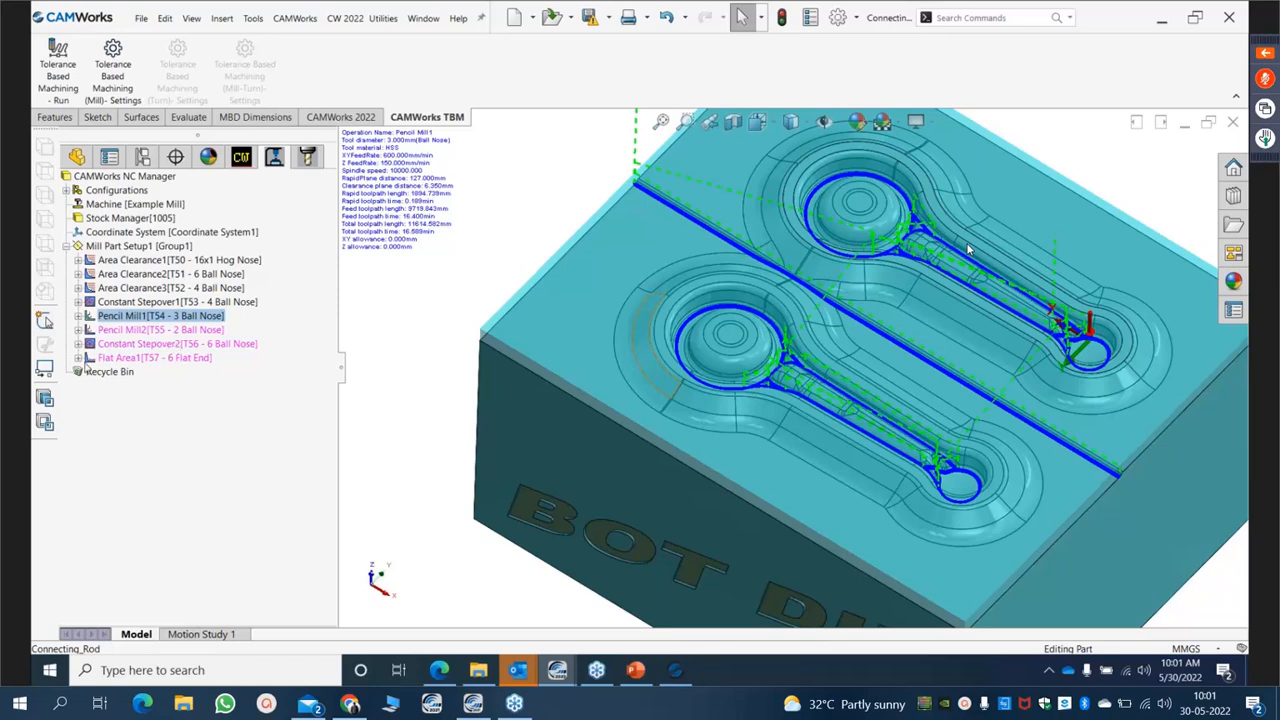
# Add a contain area to Constant Stepover2 using Sketch2, which outlines both connecting rod impressions.
pyautogui.click(78, 344)
pyautogui.rightClick(121, 347)
pyautogui.moveTo(158, 370)
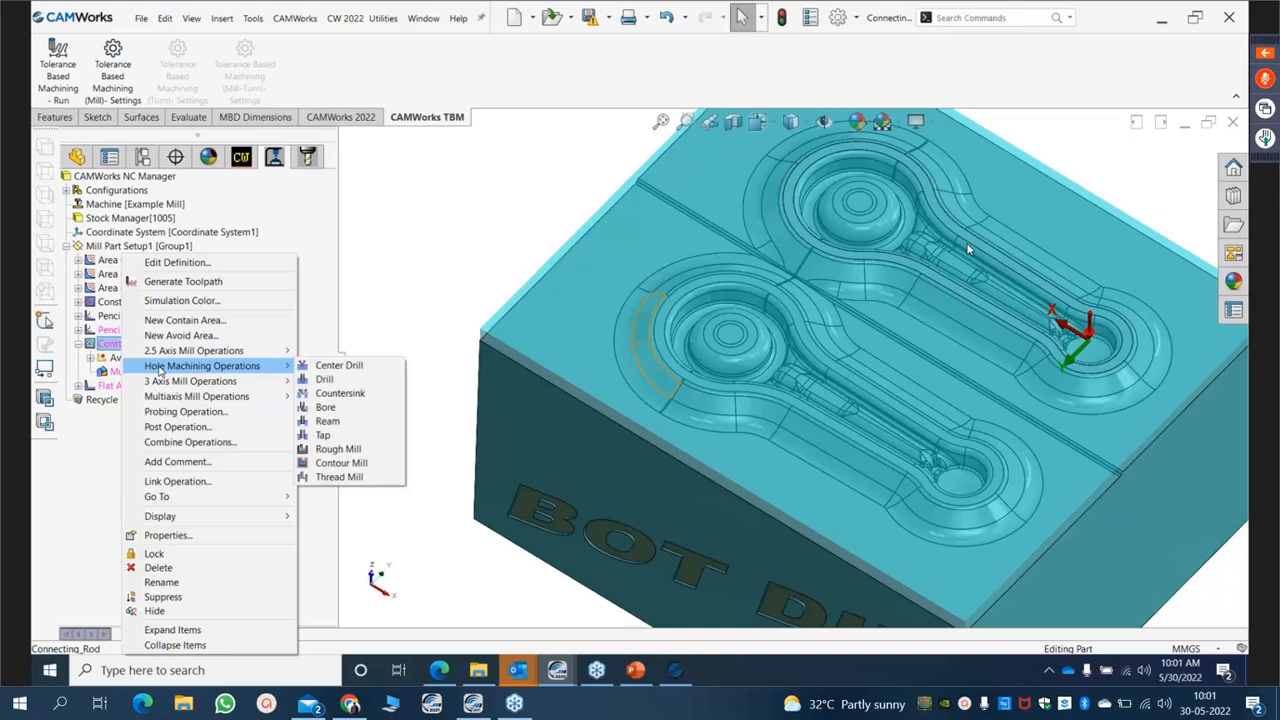
pyautogui.click(185, 321)
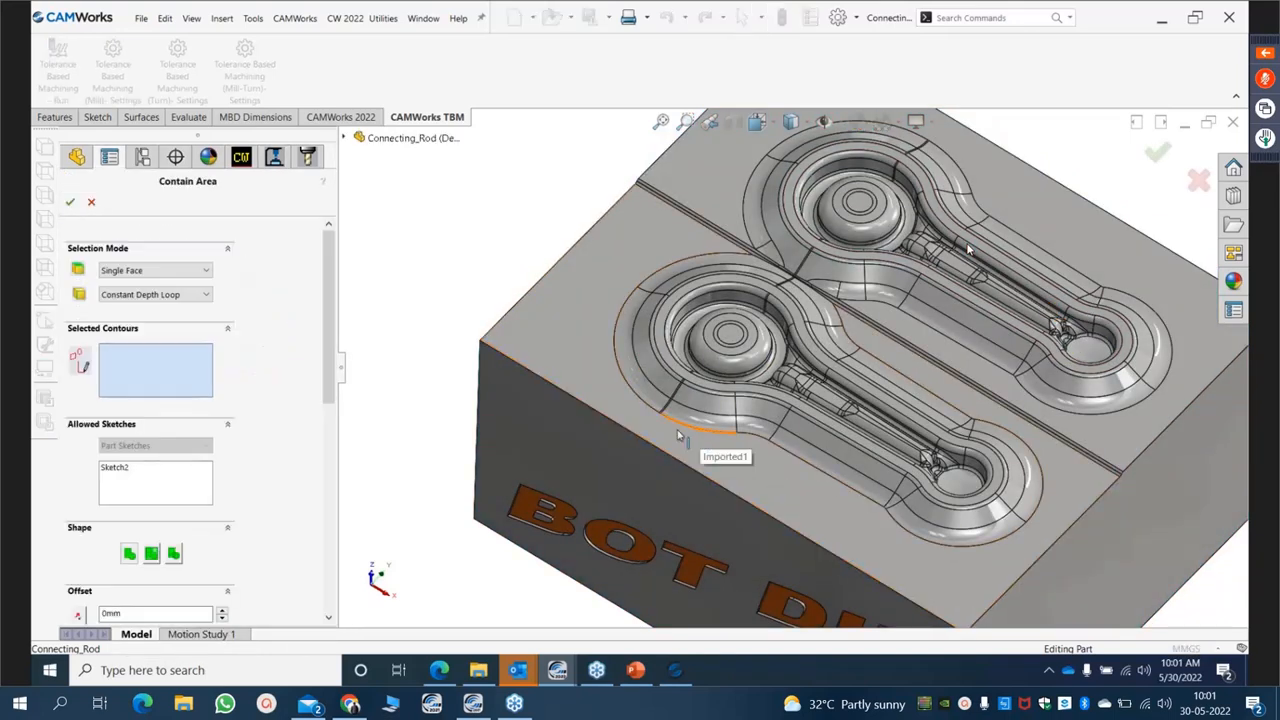
pyautogui.click(116, 469)
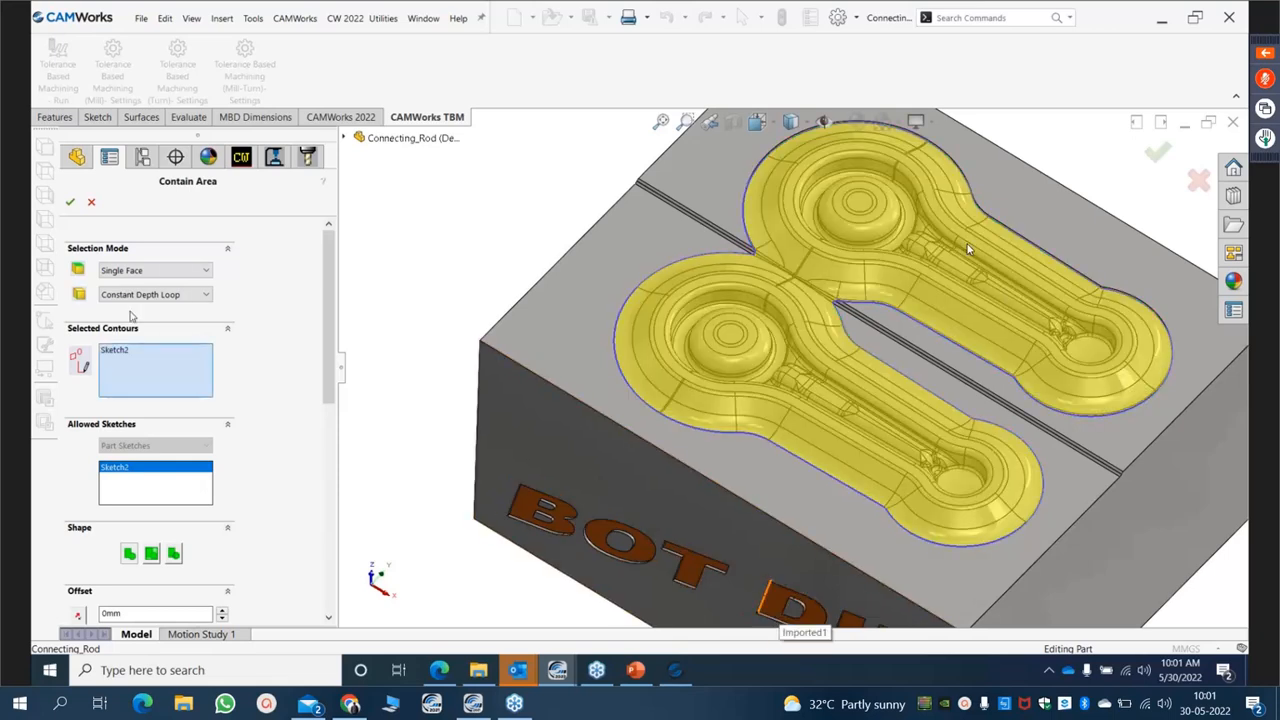
pyautogui.click(70, 201)
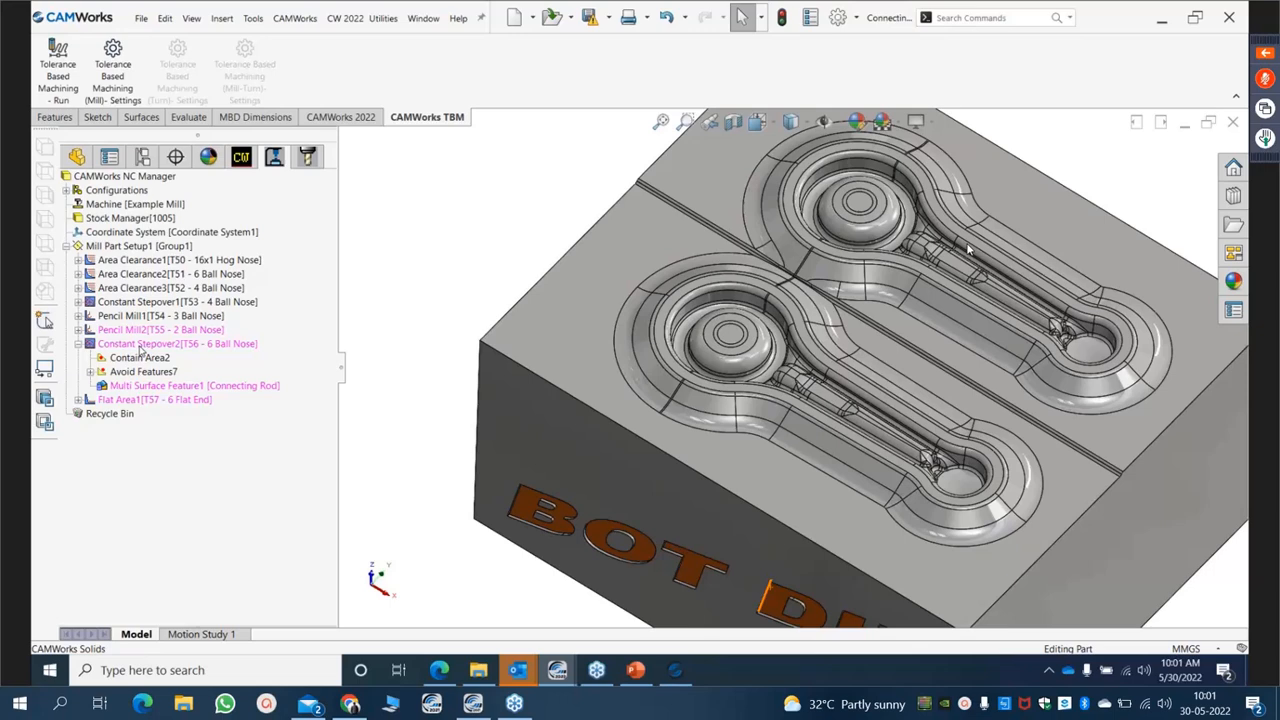
# Add an avoid area to Constant Stepover2 using the constant depth loops around the inner cavities of both connecting rods, combining both regions.
pyautogui.rightClick(155, 344)
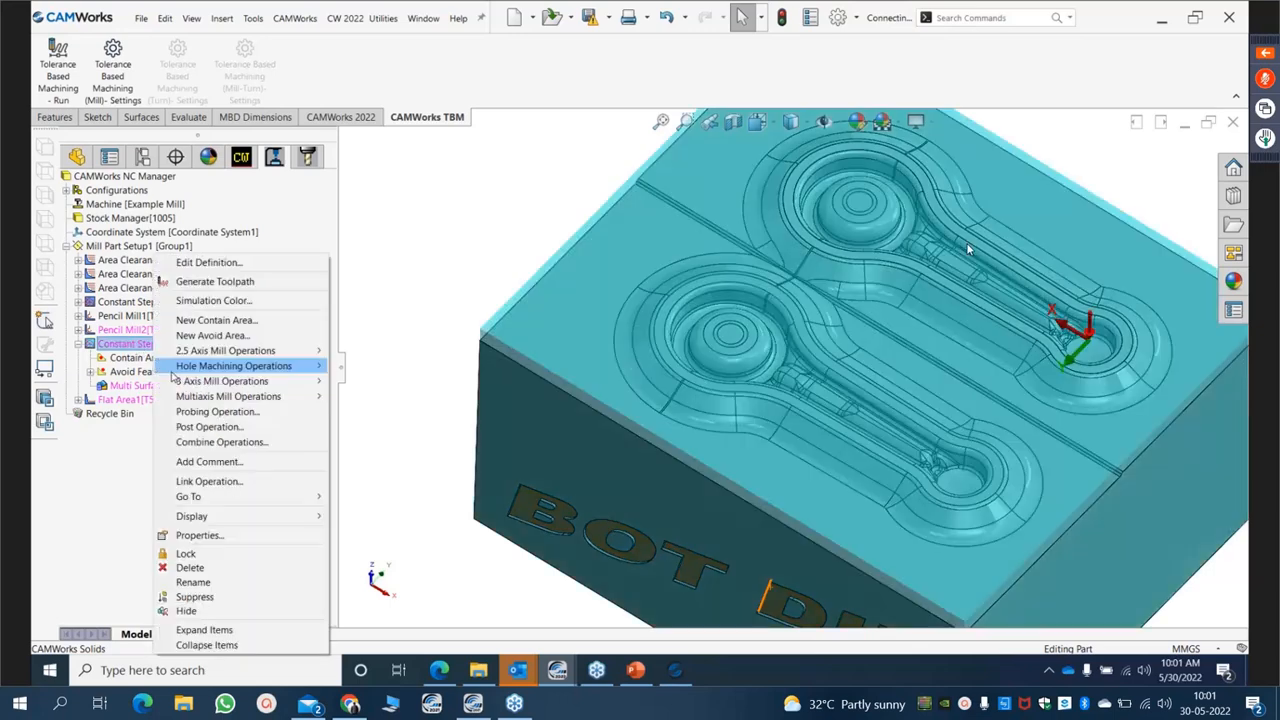
pyautogui.click(210, 336)
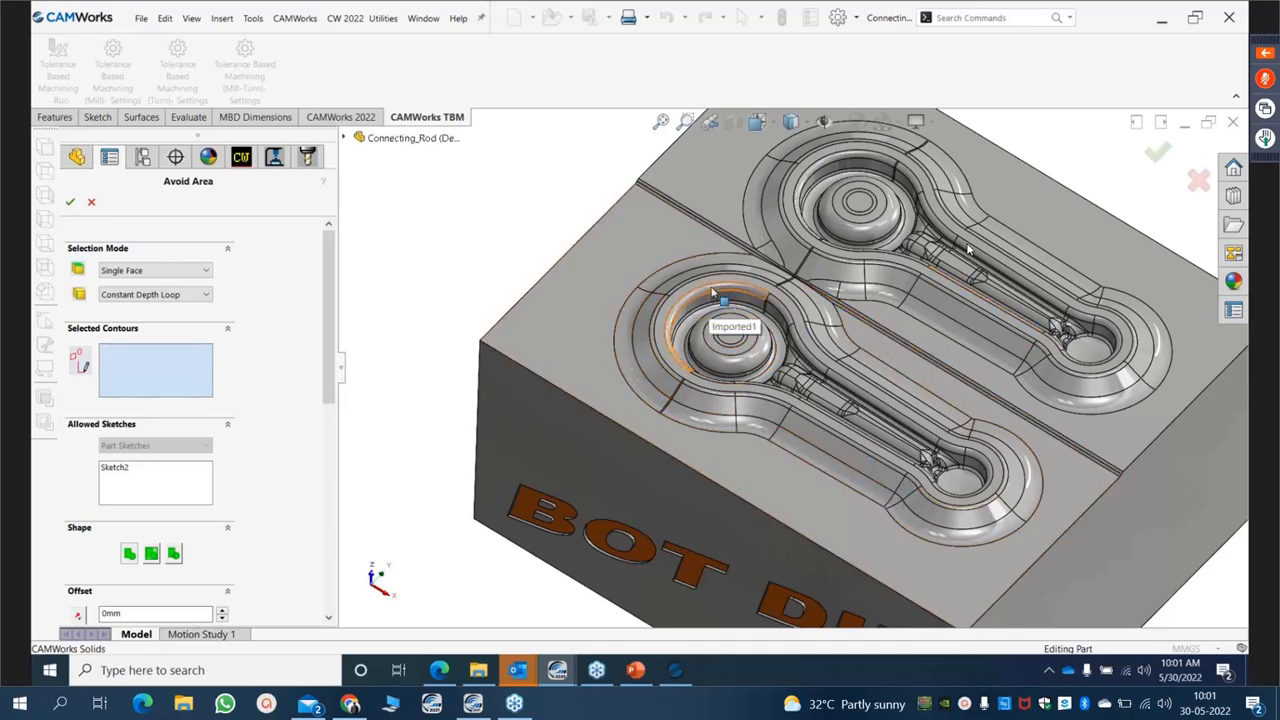
pyautogui.click(714, 289)
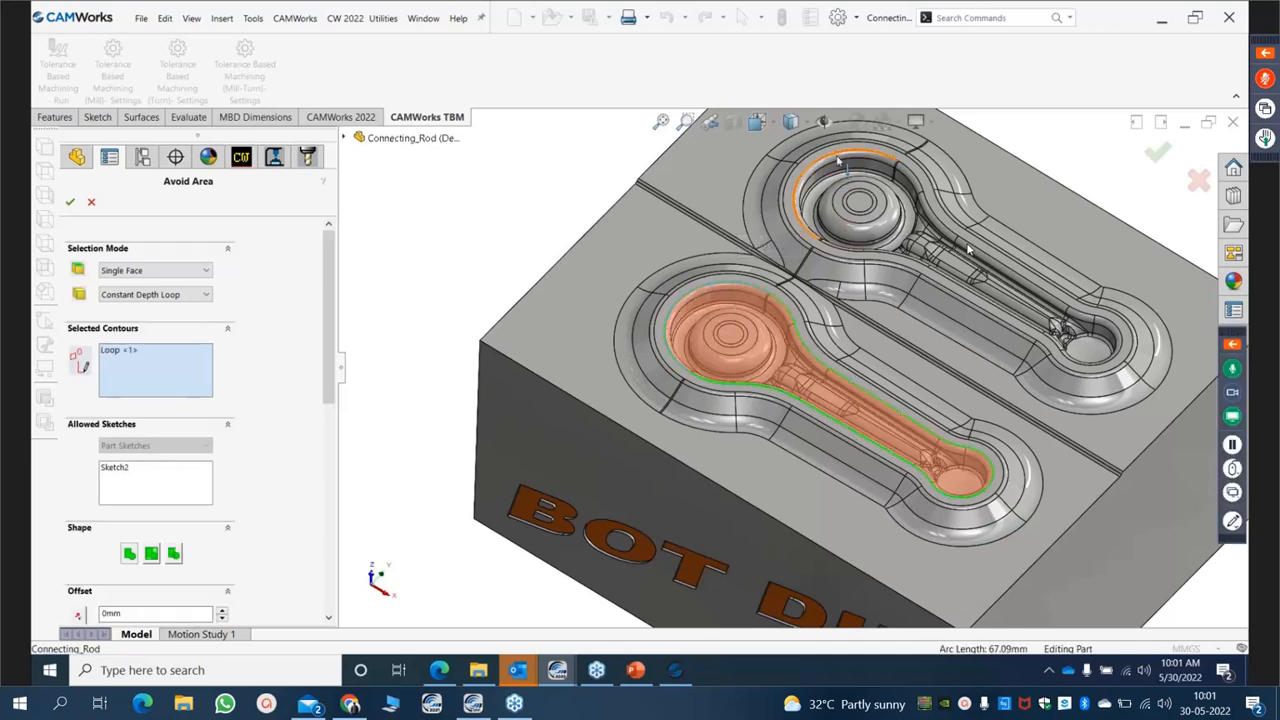
pyautogui.click(834, 157)
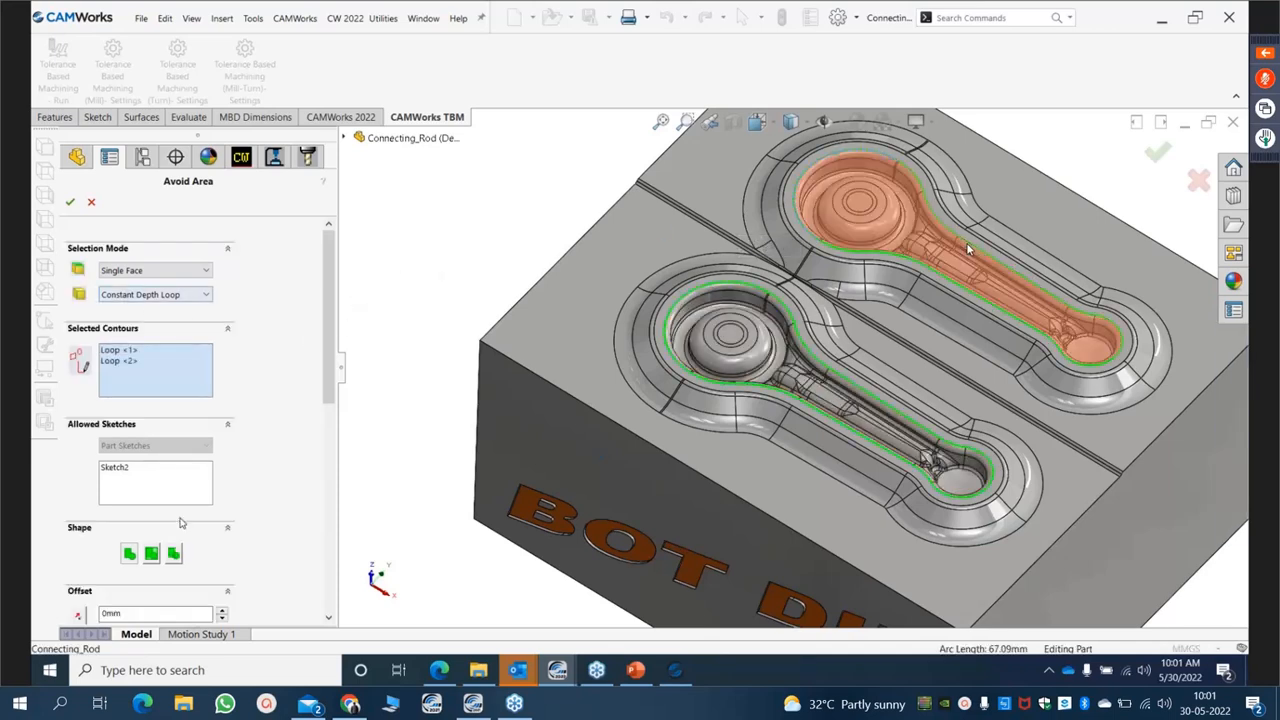
pyautogui.click(173, 553)
pyautogui.click(72, 200)
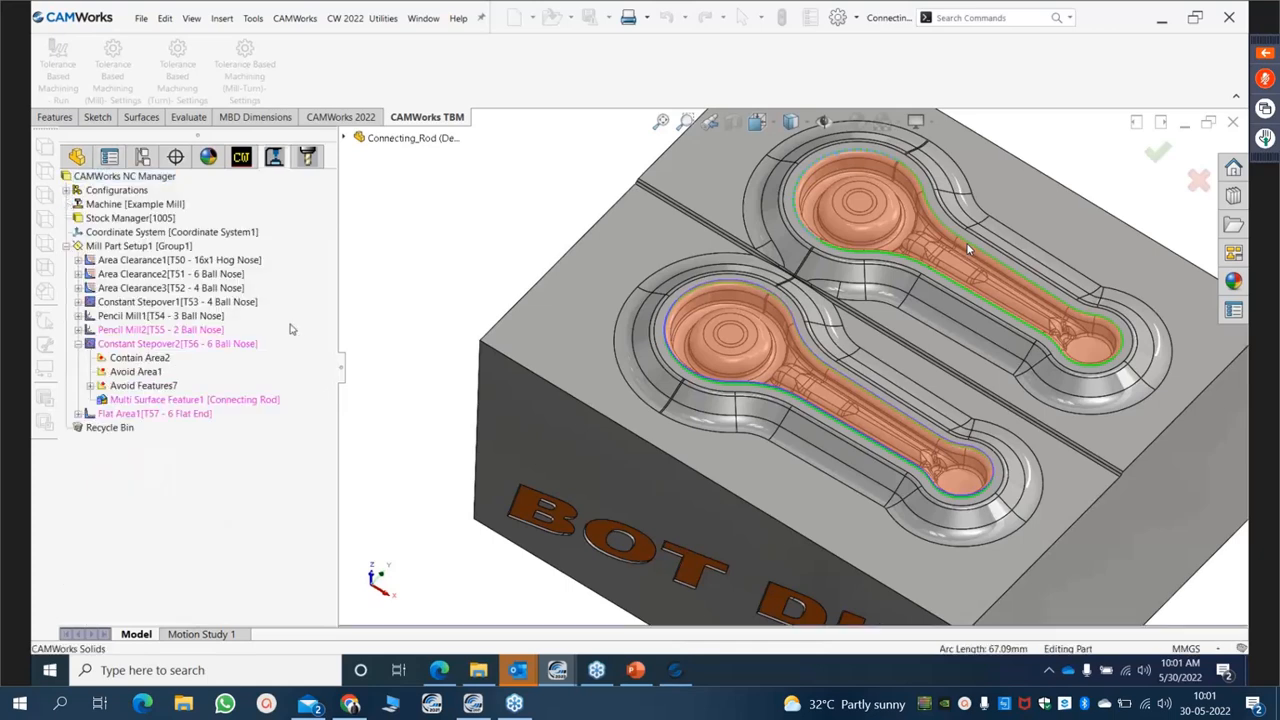
# Generate the toolpath for Constant Stepover2 with its contain and avoid areas applied.
pyautogui.rightClick(148, 344)
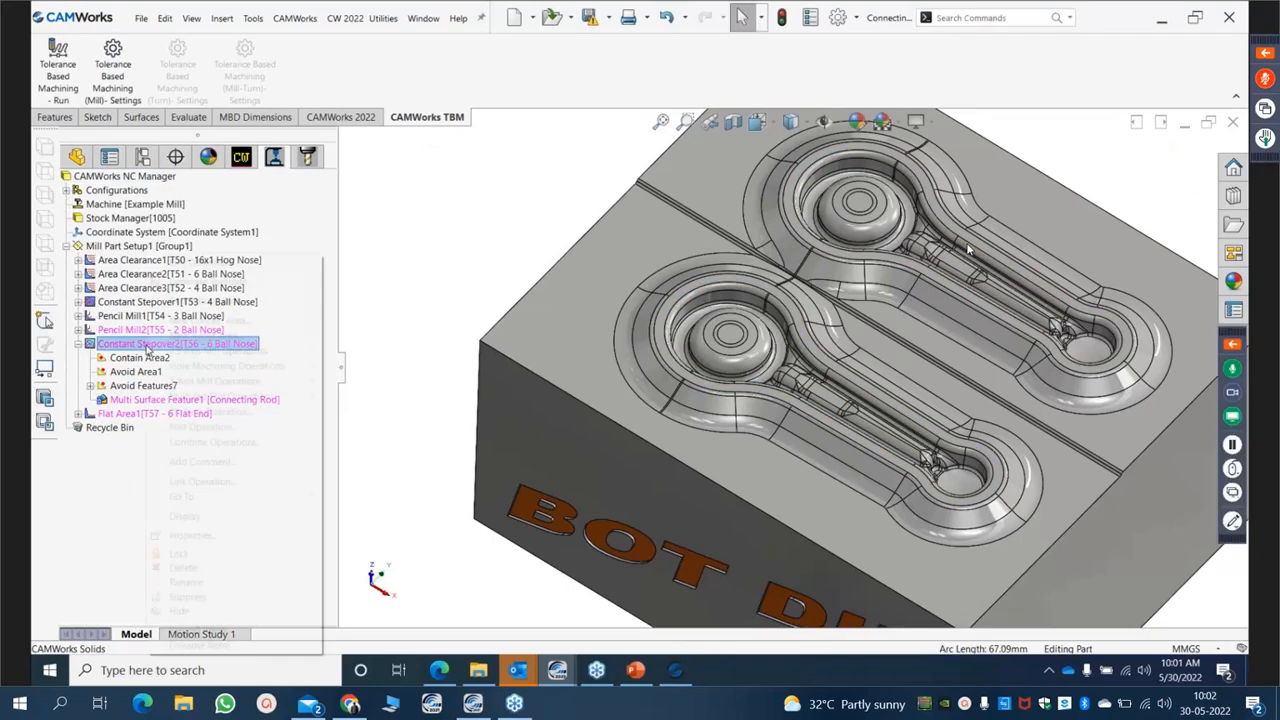
pyautogui.click(197, 283)
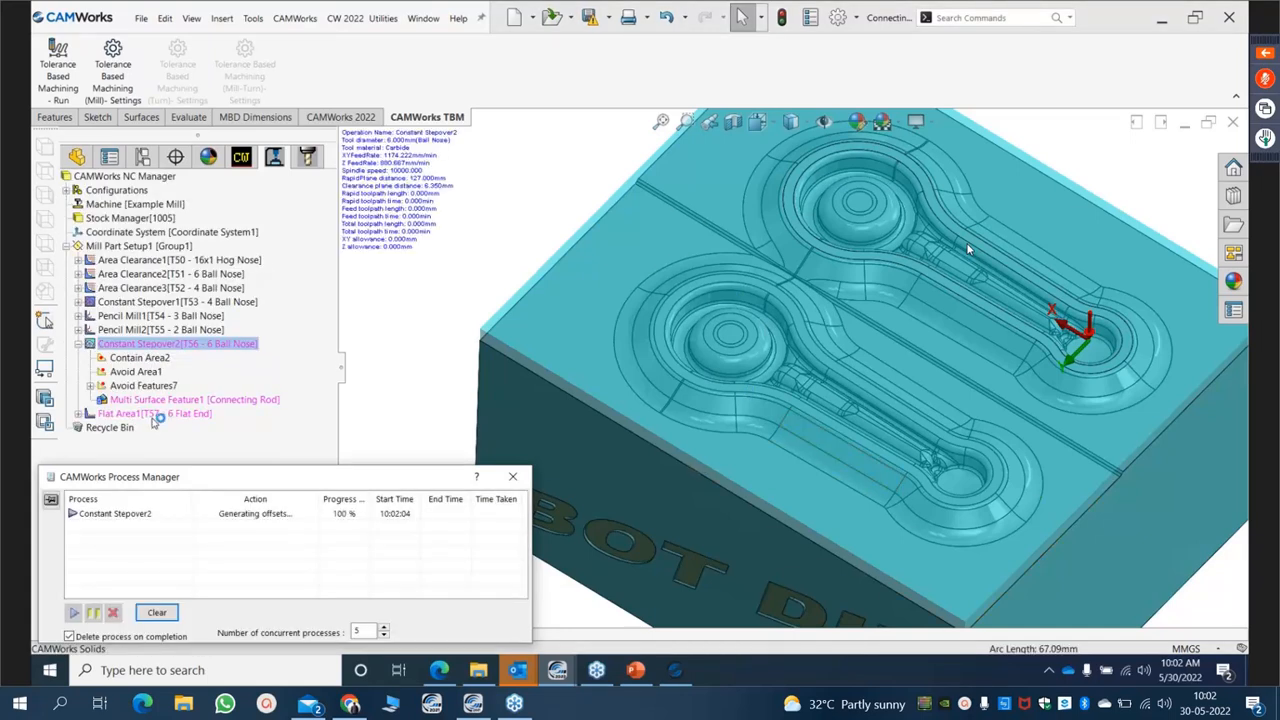
# Add an avoid area to Flat Area1 using the constant depth loops around both connecting rod cavities, and generate its toolpath.
pyautogui.rightClick(155, 418)
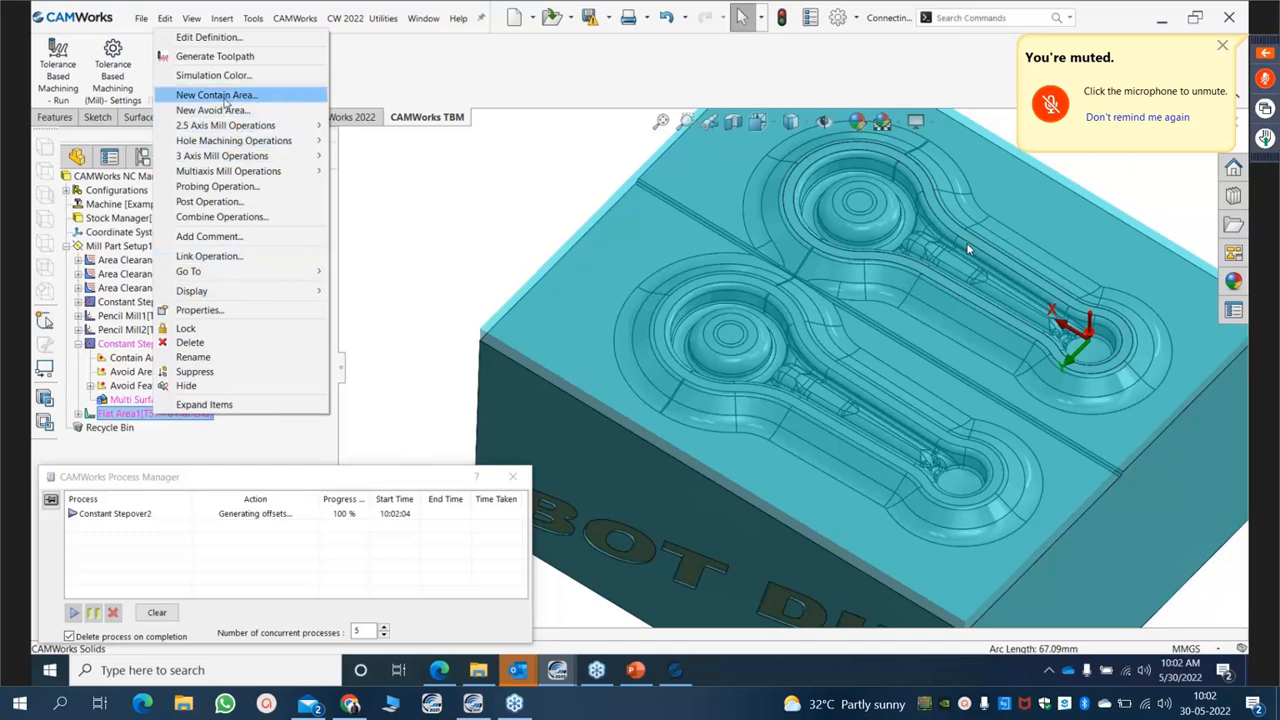
pyautogui.click(215, 110)
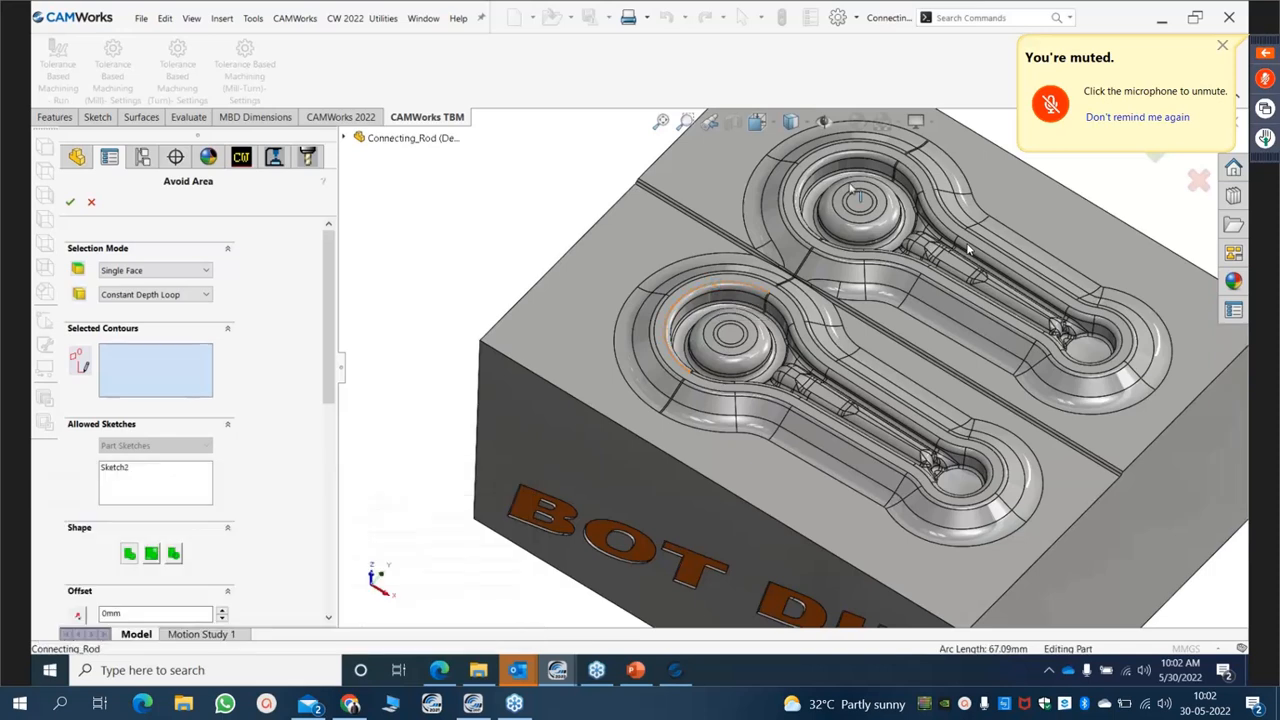
pyautogui.click(717, 289)
pyautogui.click(968, 250)
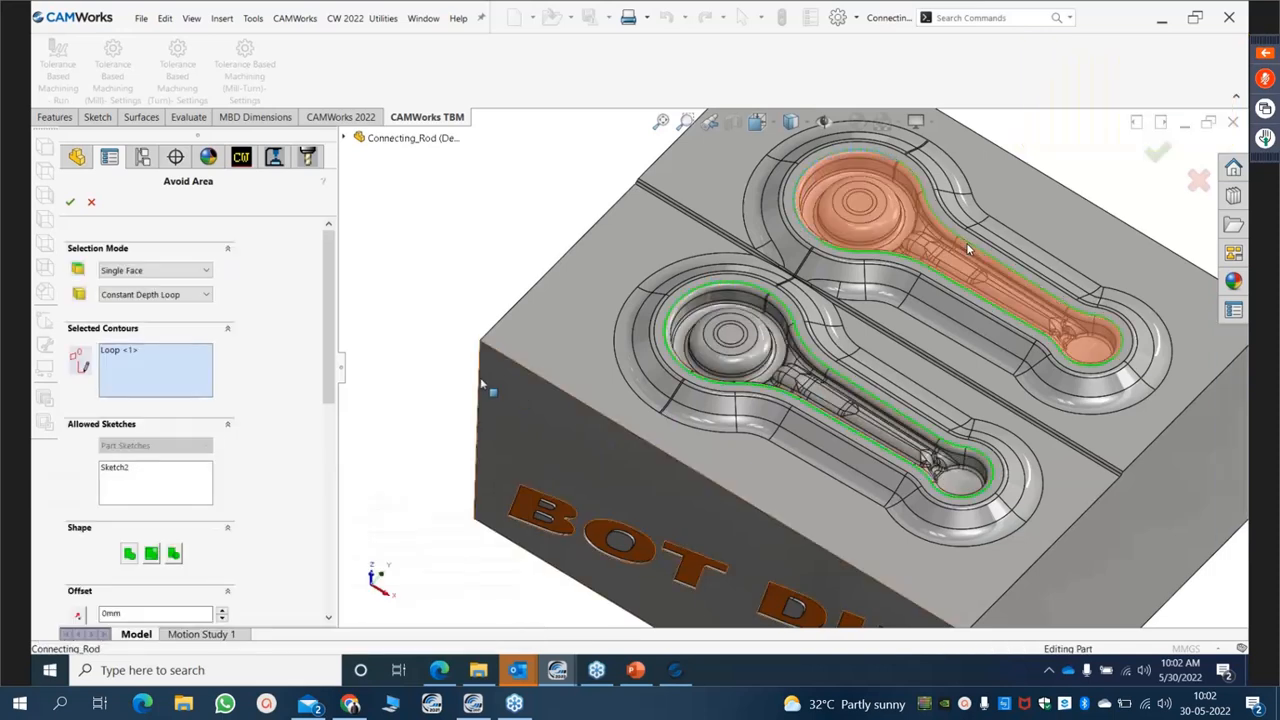
pyautogui.click(70, 201)
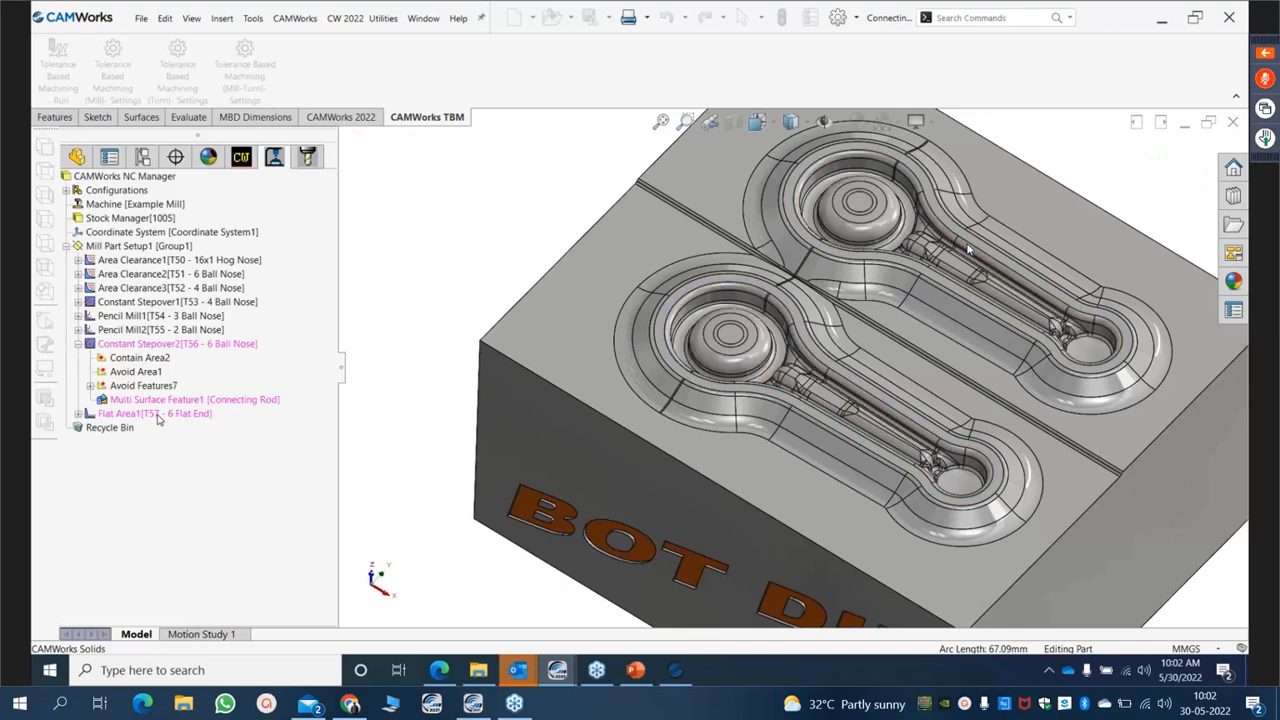
pyautogui.rightClick(155, 413)
pyautogui.click(215, 52)
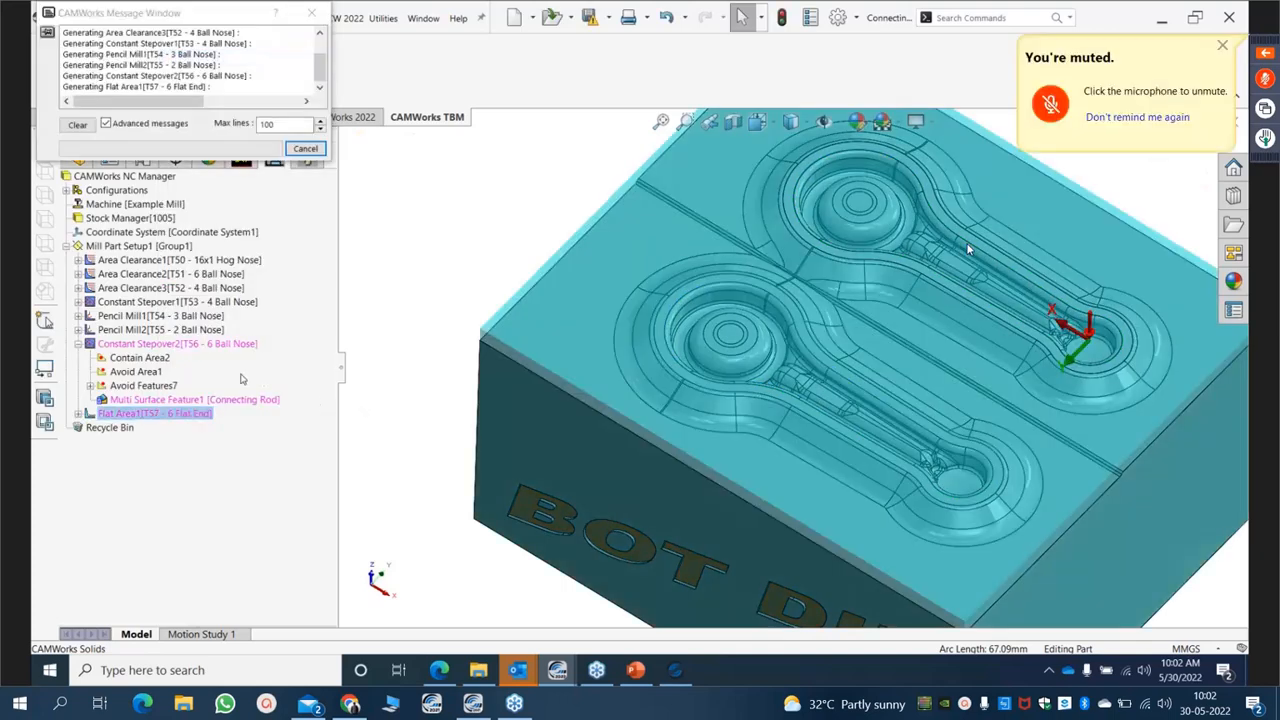
# Display the Pencil Mill2 toolpath and examine its passes along the cavity corners, the small ends and the groove between the connecting rods.
pyautogui.click(79, 343)
pyautogui.click(155, 330)
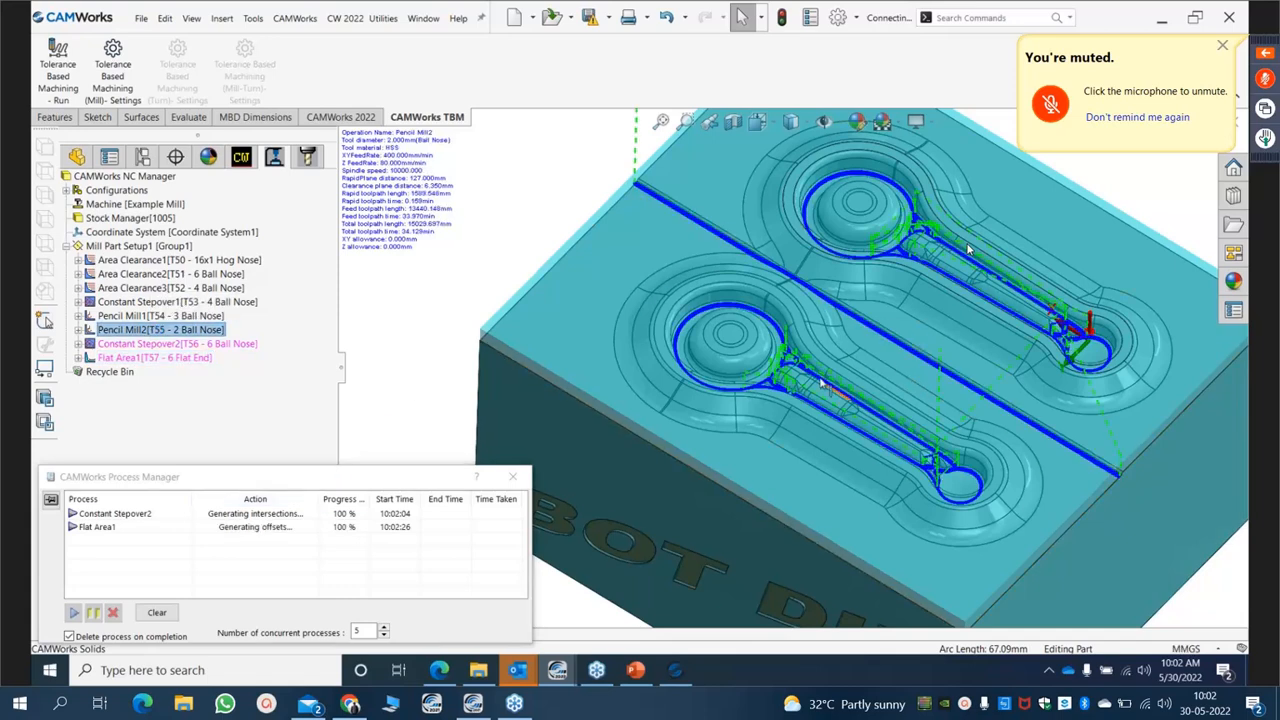
pyautogui.scroll(-10, 968, 250)
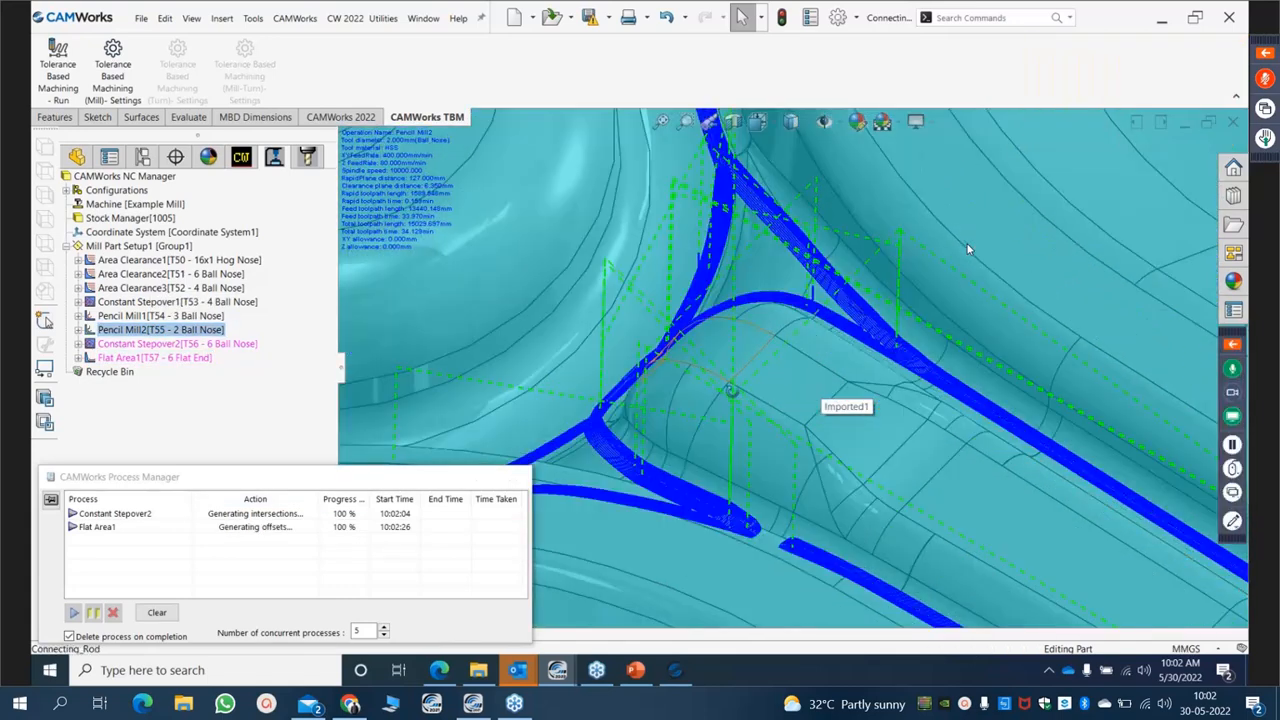
pyautogui.scroll(10, 968, 250)
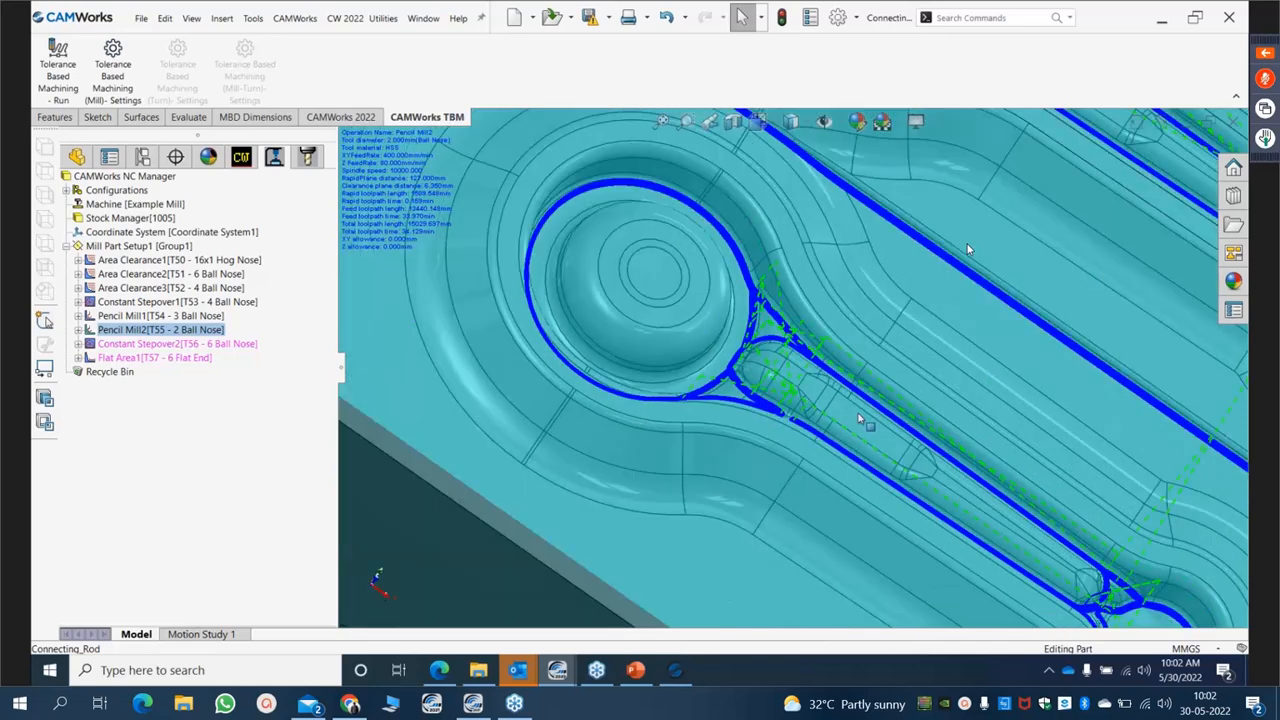
pyautogui.scroll(10, 968, 250)
pyautogui.scroll(-15, 968, 250)
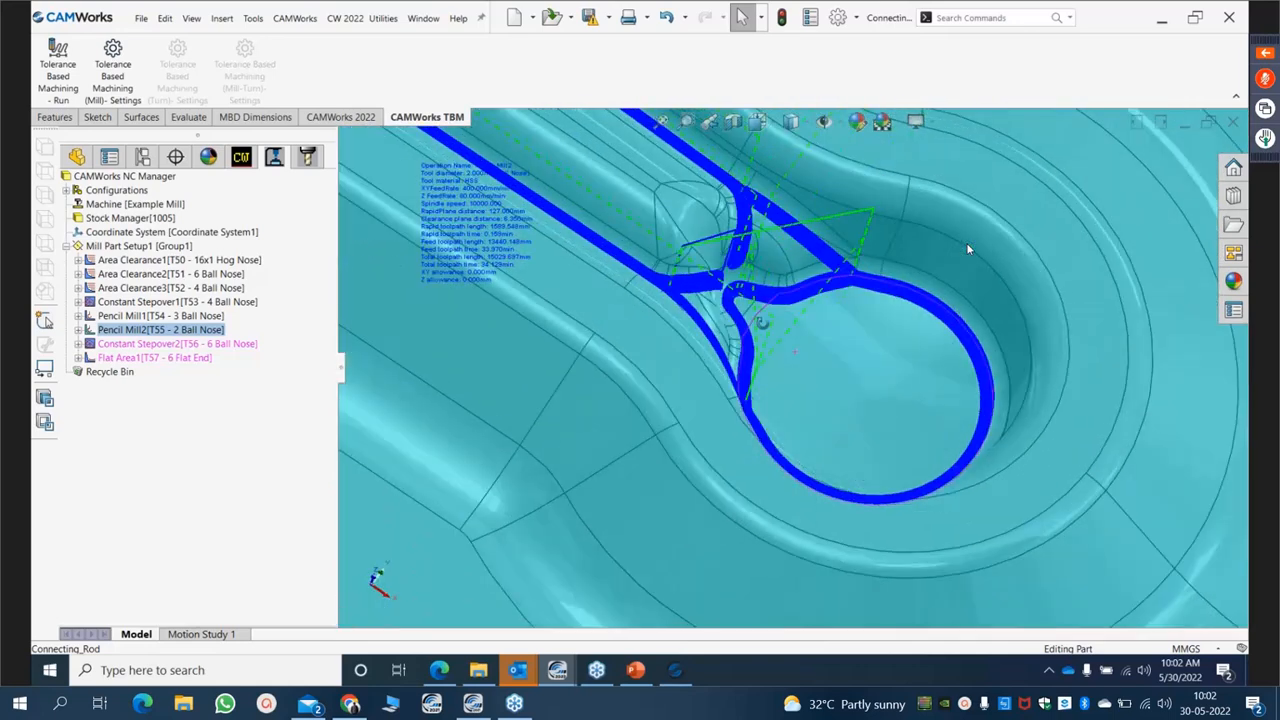
pyautogui.scroll(15, 968, 250)
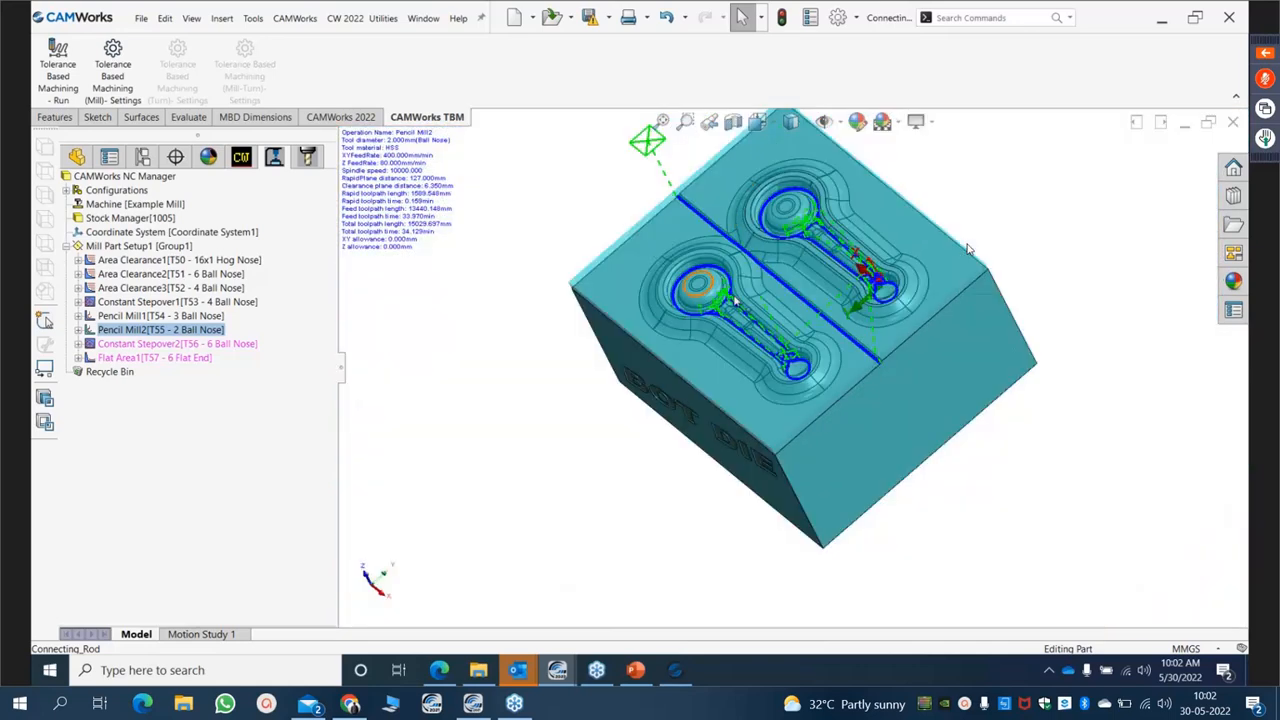
pyautogui.moveTo(735, 300); pyautogui.dragTo(850, 268, button='middle')
pyautogui.scroll(-3, 968, 250)
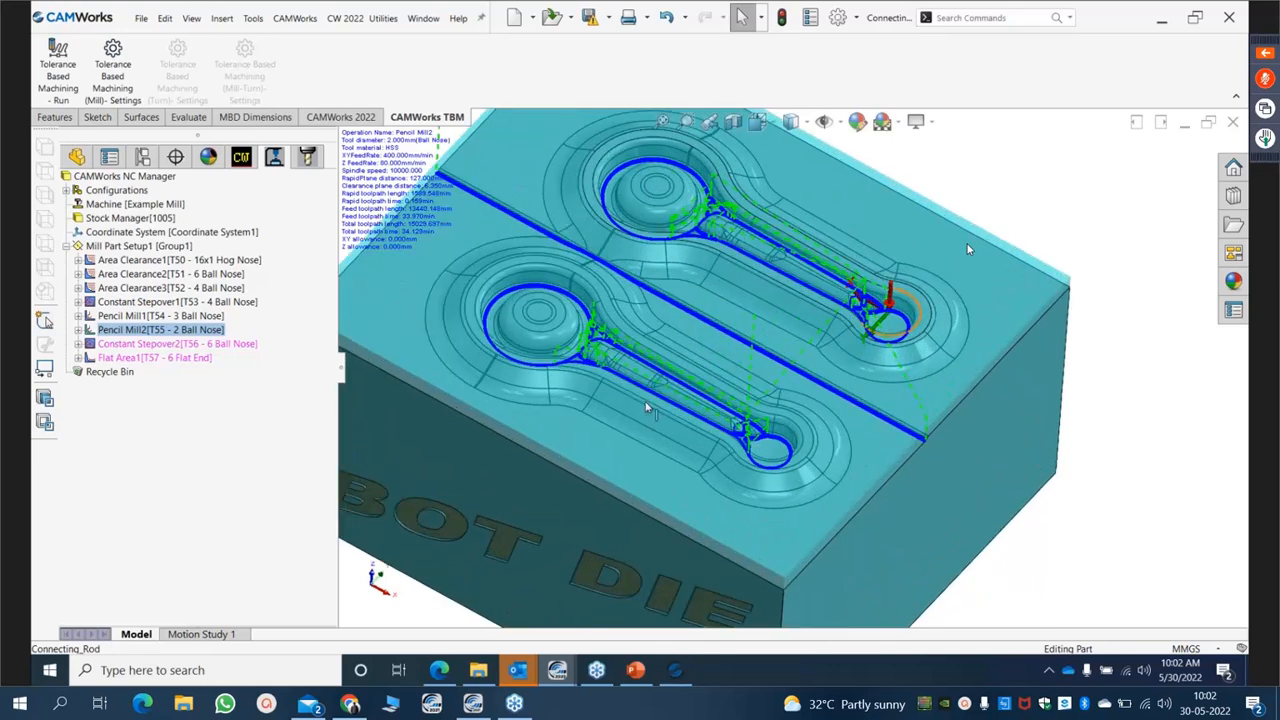
pyautogui.moveTo(646, 405); pyautogui.dragTo(600, 378, button='middle')
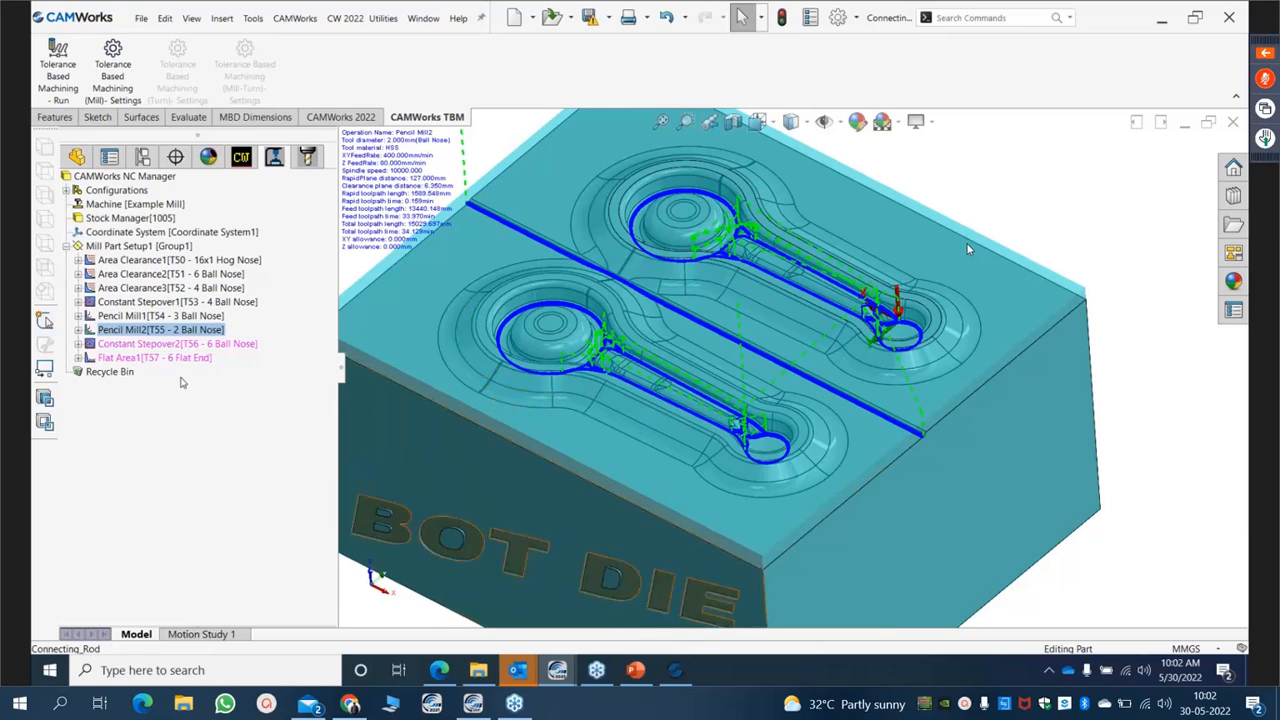
pyautogui.scroll(1, 716, 286)
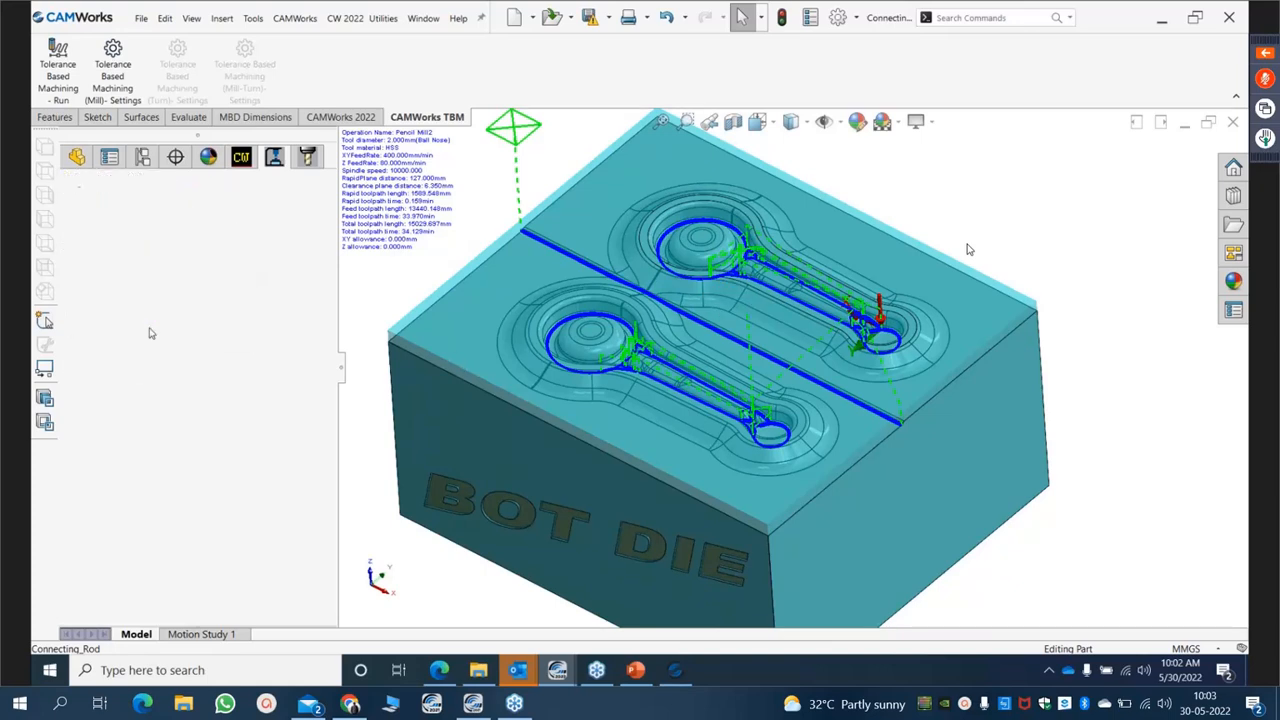
# Inspect the Constant Stepover2 passes around both connecting rod impressions, and display the Flat Area1 toolpath on the top face.
pyautogui.moveTo(140, 344); pyautogui.dragTo(196, 377)
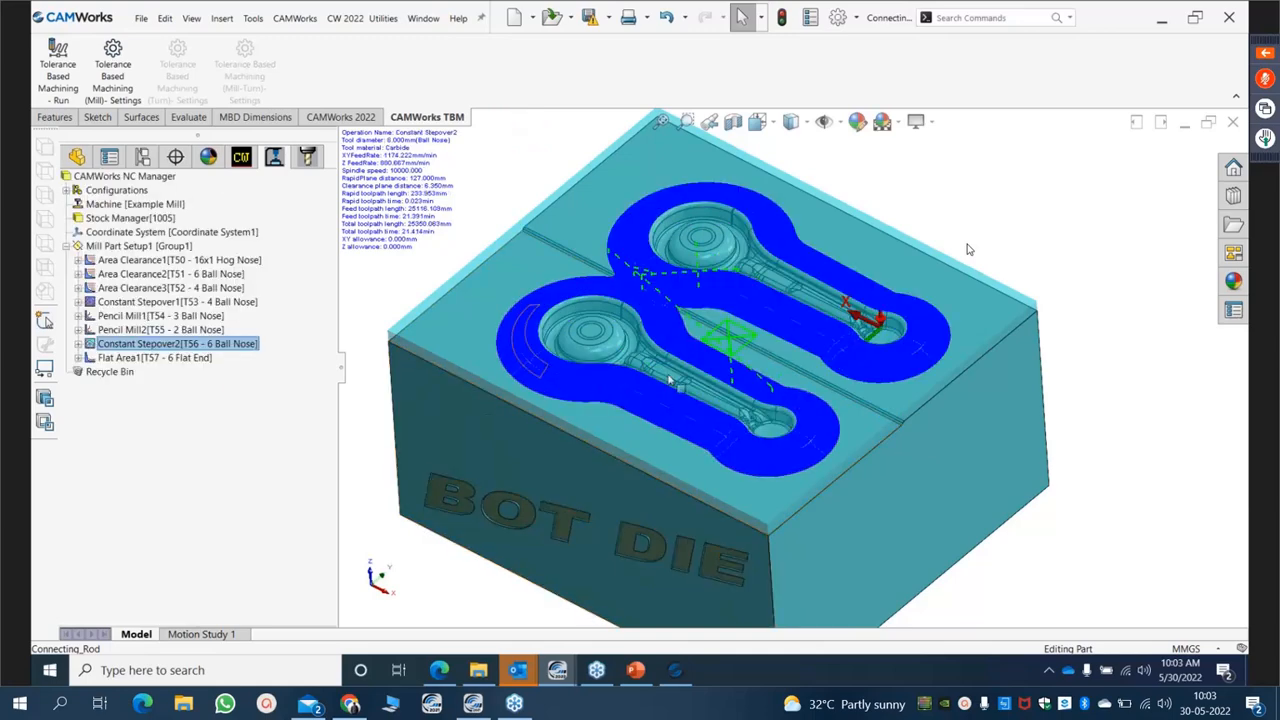
pyautogui.scroll(-4, 682, 327)
pyautogui.moveTo(682, 327)
pyautogui.mouseDown(button='middle')
pyautogui.moveTo(700, 358)
pyautogui.moveTo(682, 334)
pyautogui.mouseUp(button='middle')
pyautogui.scroll(4, 681, 337)
pyautogui.scroll(-3, 880, 335)
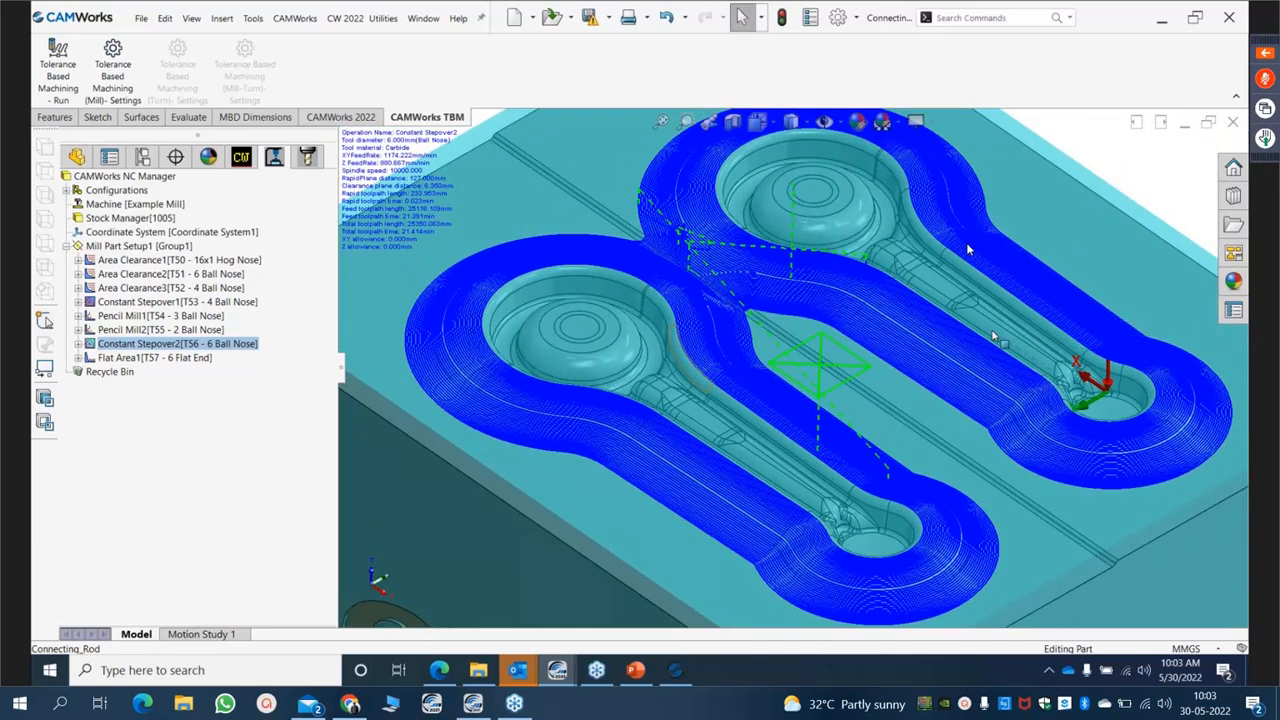
pyautogui.click(140, 357)
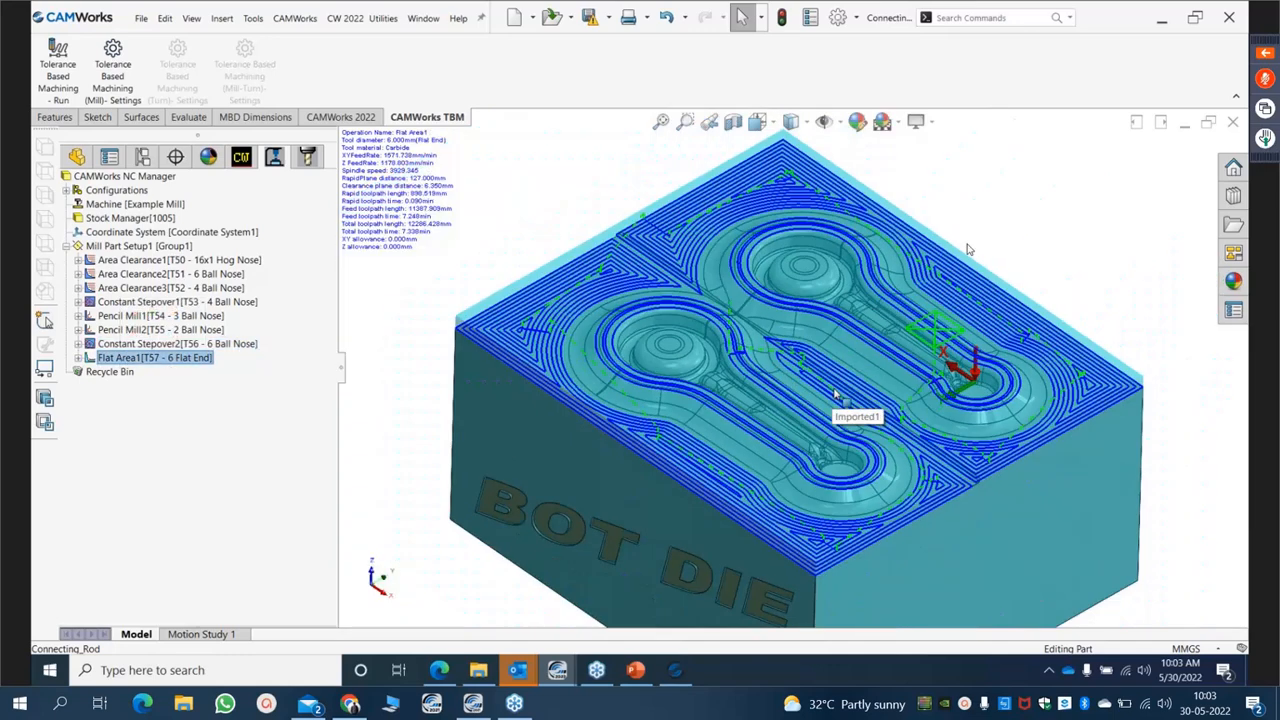
# Open the toolpath simulation for Mill Part Setup1 and switch it to turbo mode.
pyautogui.click(130, 246)
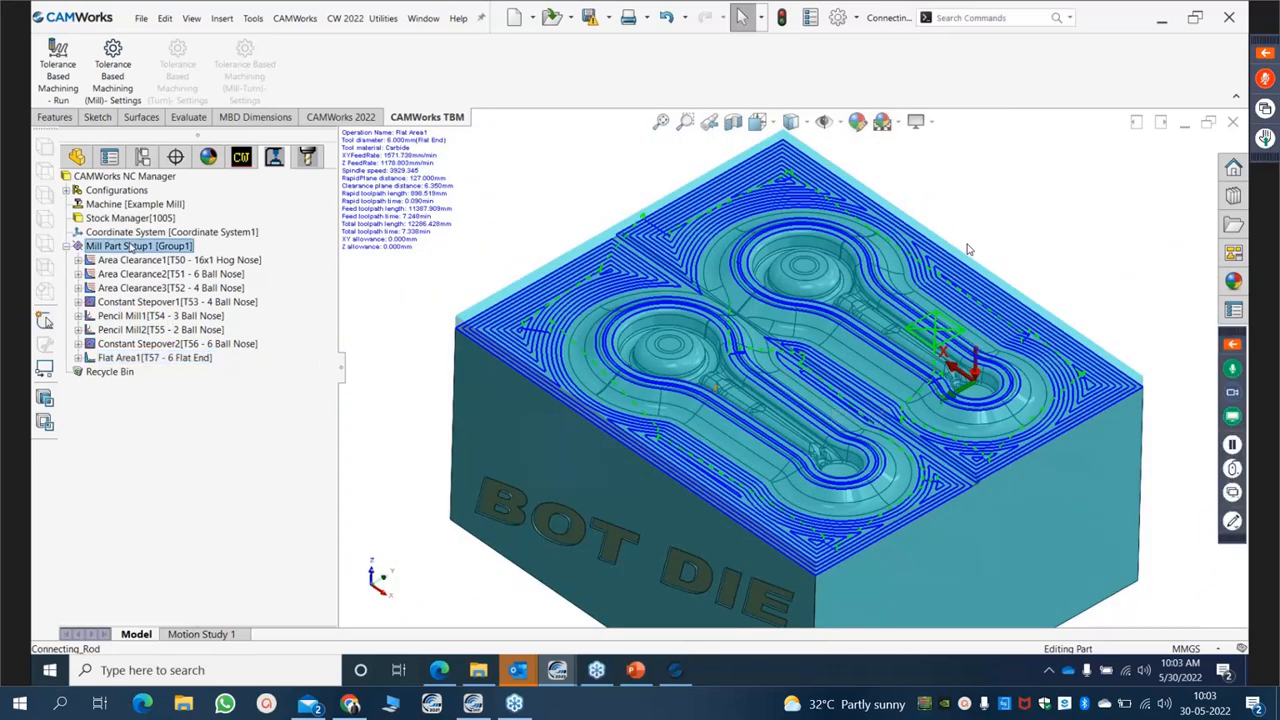
pyautogui.rightClick(130, 247)
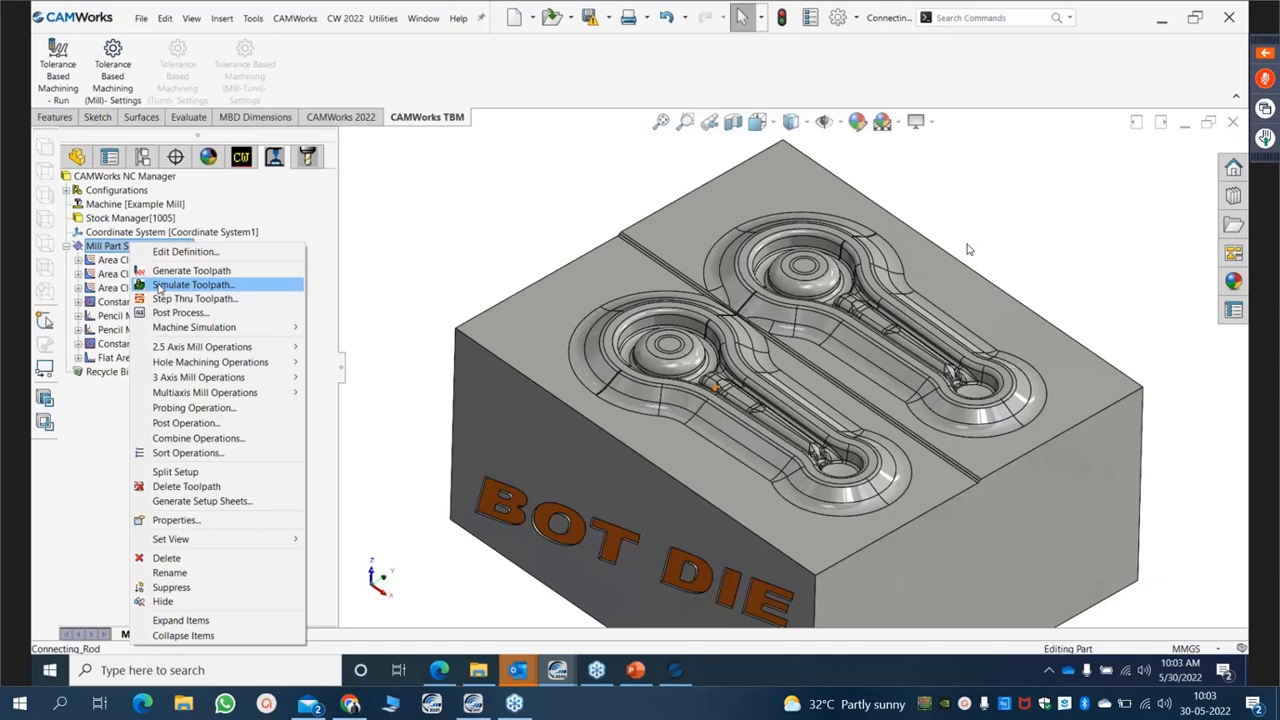
pyautogui.click(158, 286)
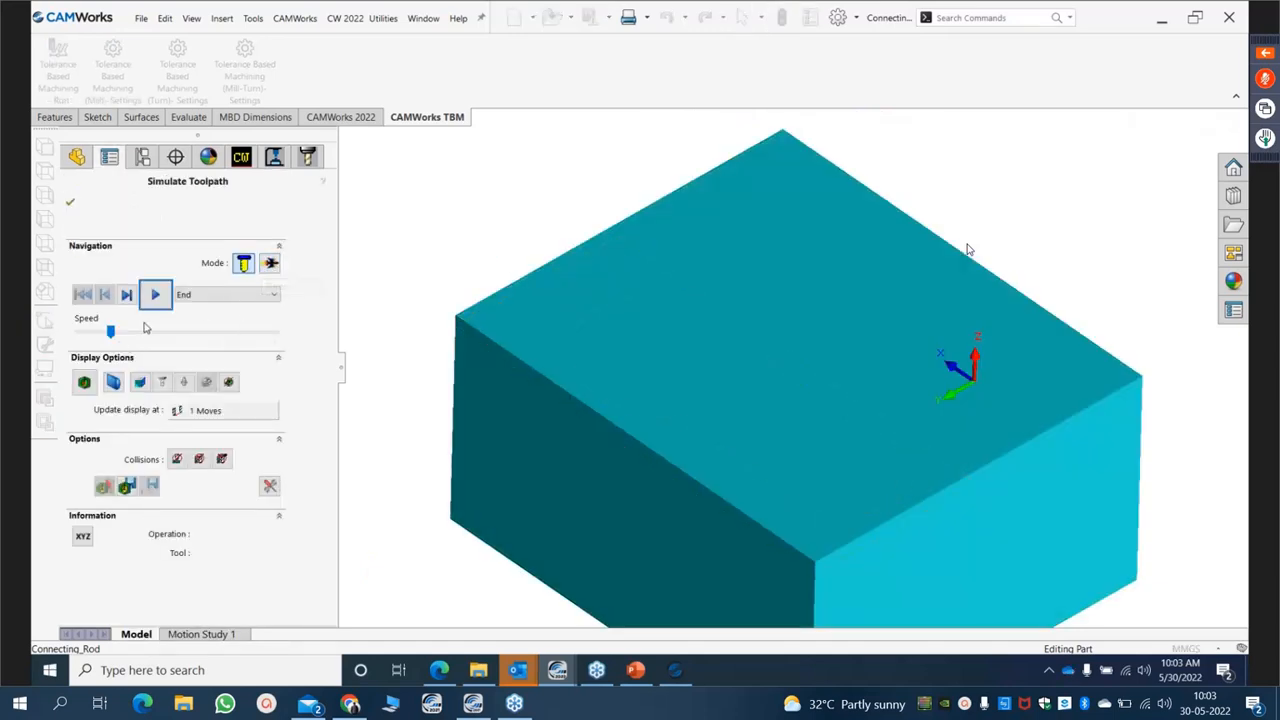
pyautogui.click(270, 263)
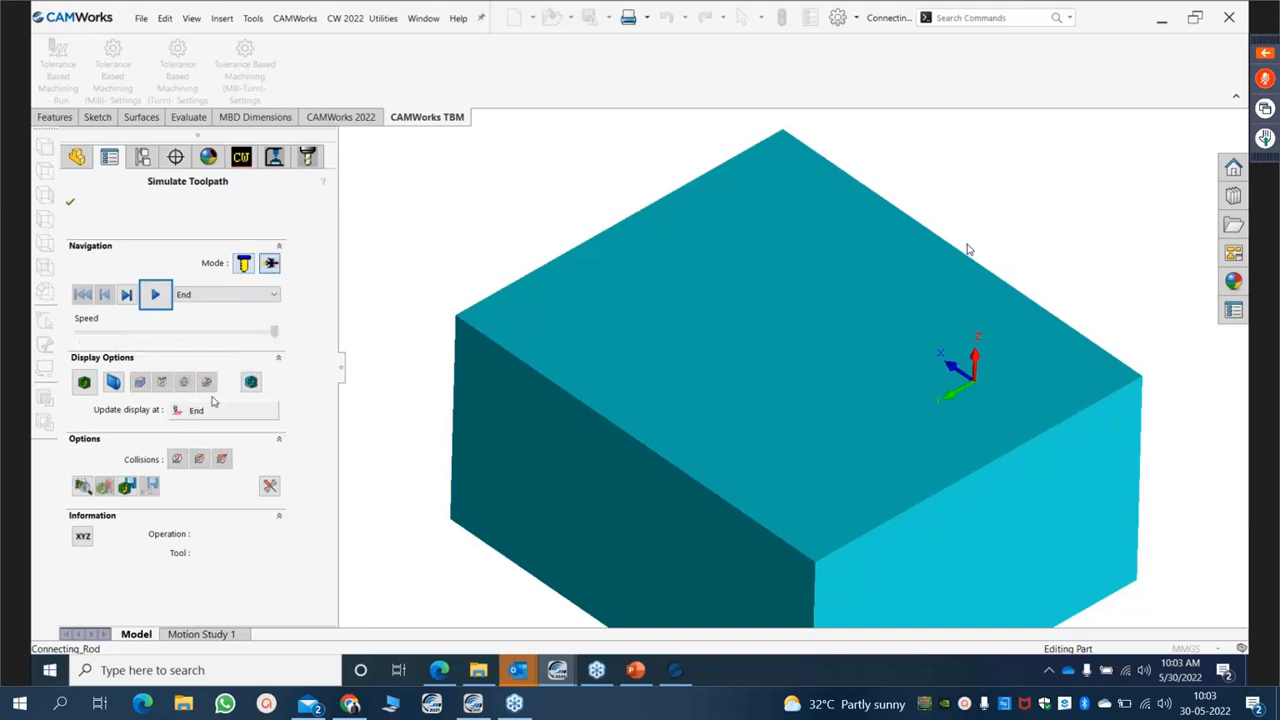
# Raise the turbo mode resolution to the highest quality in the simulation options.
pyautogui.click(269, 485)
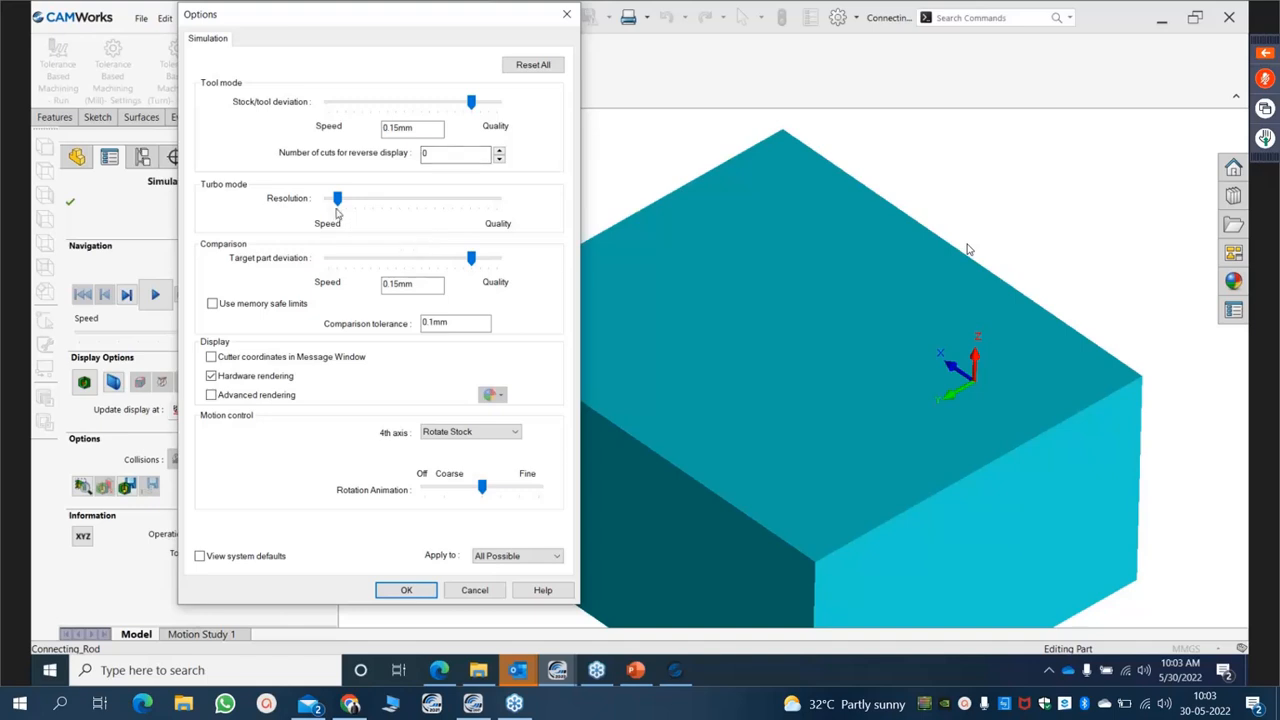
pyautogui.moveTo(337, 198); pyautogui.dragTo(497, 216)
pyautogui.click(406, 590)
pyautogui.click(687, 376)
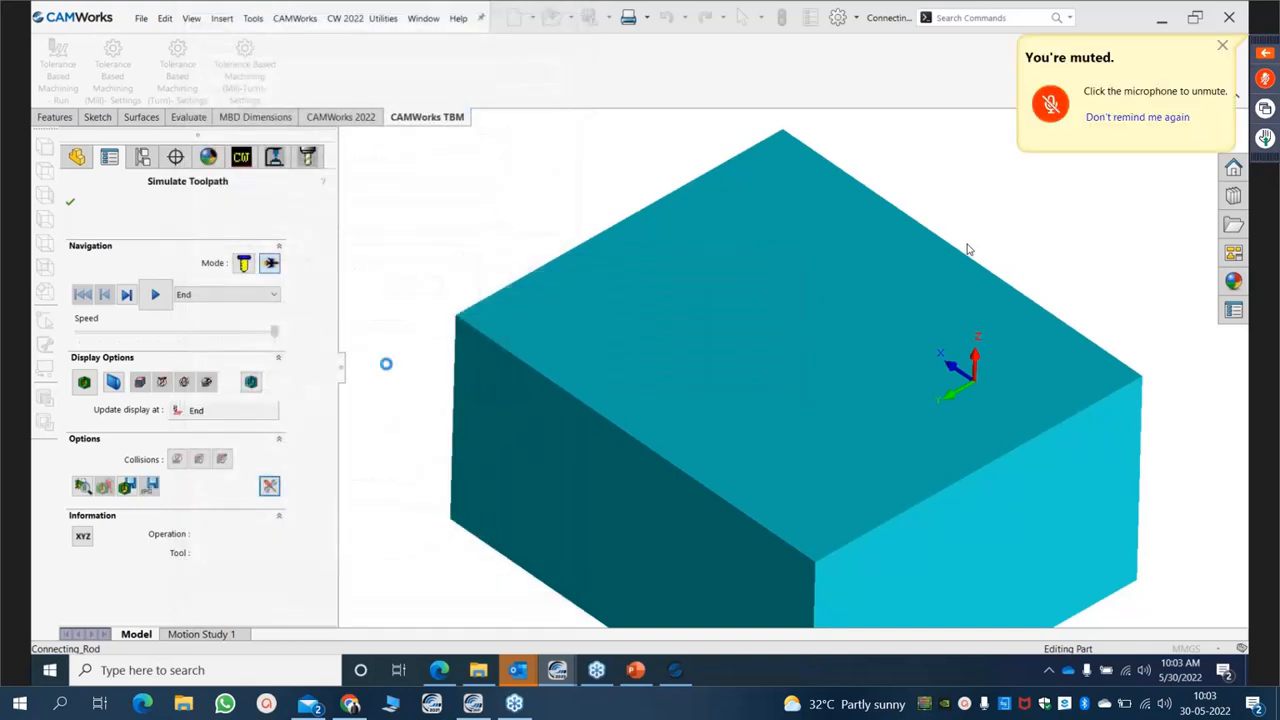
# Set the simulation to run up to the next toolpath and examine the stock after Area Clearance1.
pyautogui.click(192, 297)
pyautogui.click(208, 325)
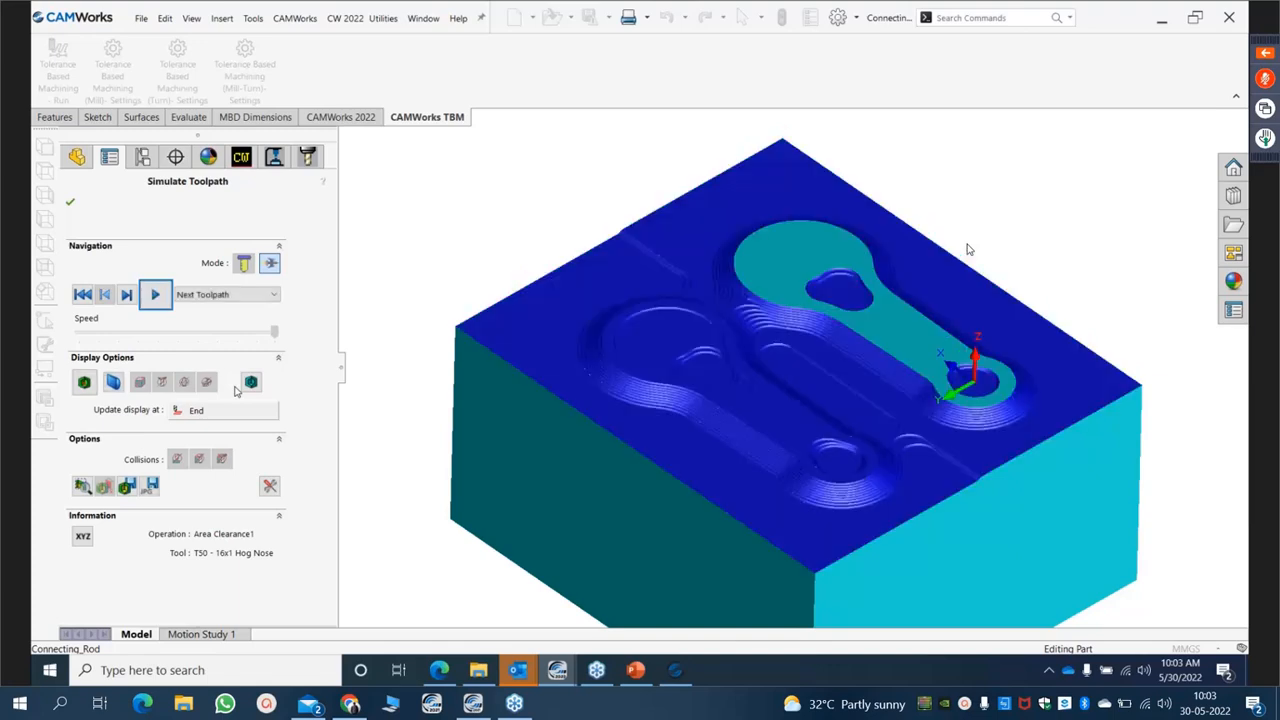
pyautogui.scroll(4, 856, 424)
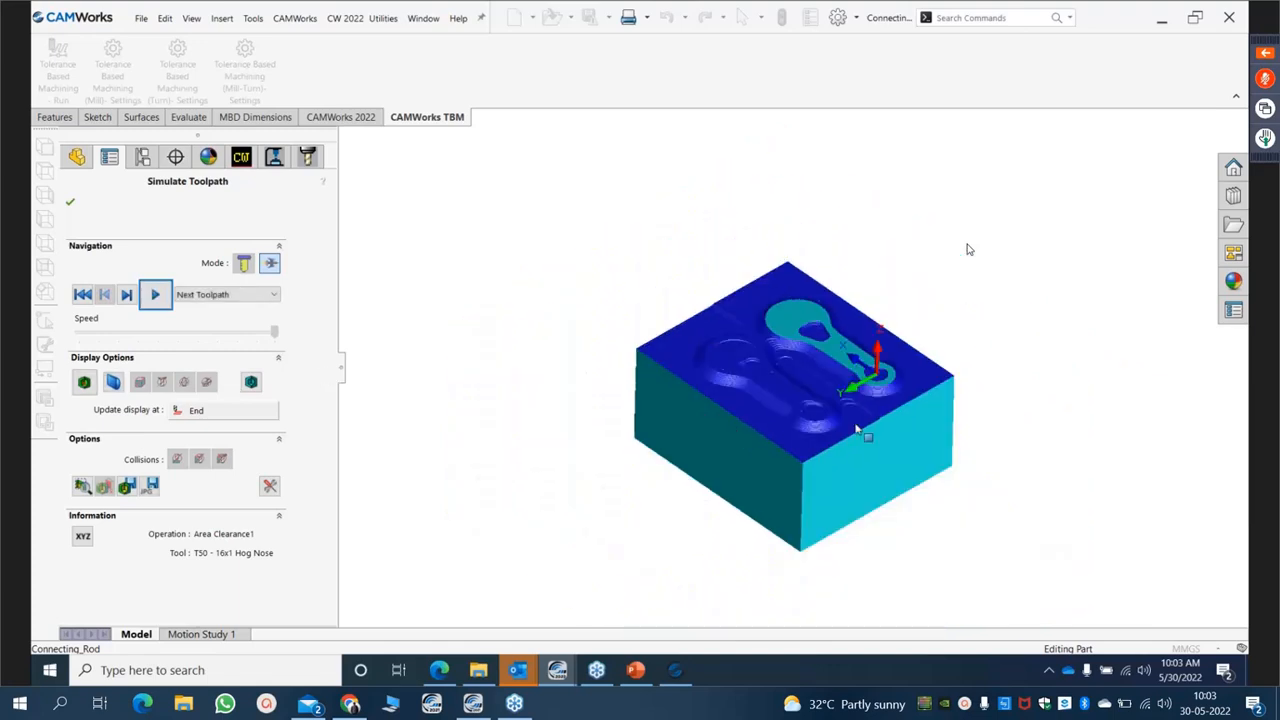
pyautogui.scroll(1, 856, 428)
pyautogui.scroll(-2, 856, 428)
# Simulate Area Clearance2 and Area Clearance3 one at a time, and examine the material left in the connecting rod cavities.
pyautogui.click(157, 295)
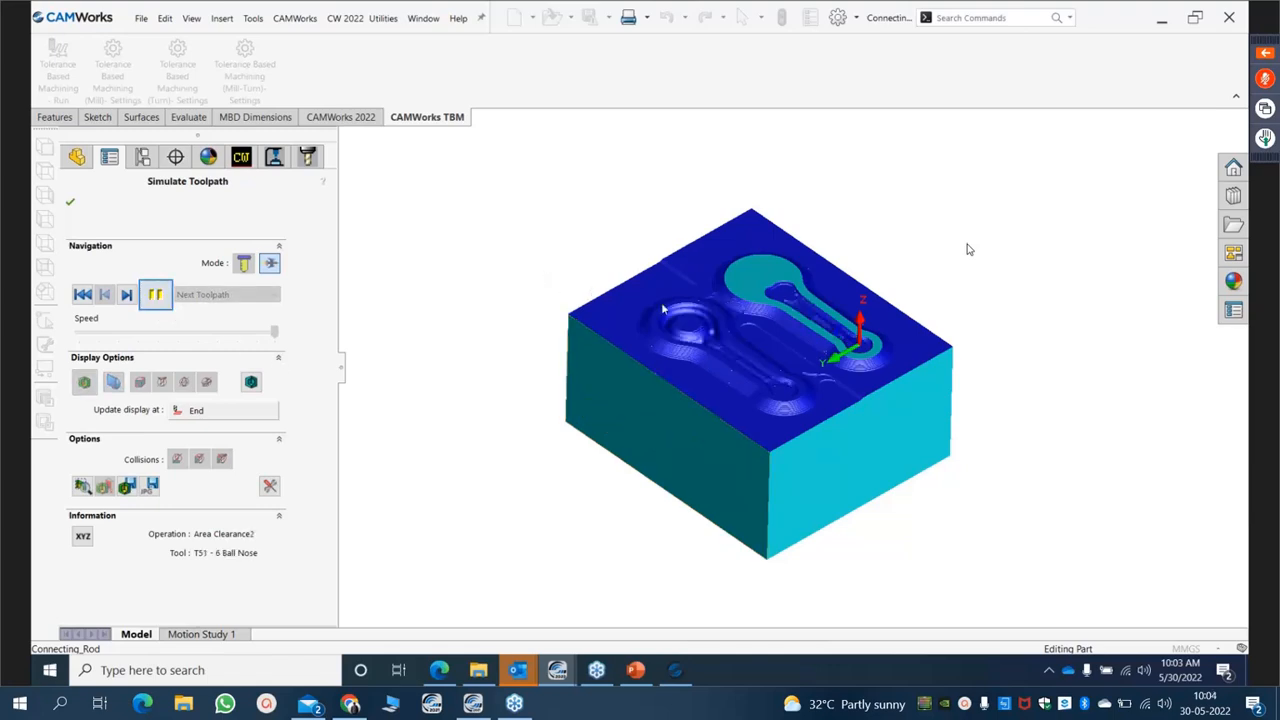
pyautogui.scroll(-1, 652, 274)
pyautogui.click(156, 296)
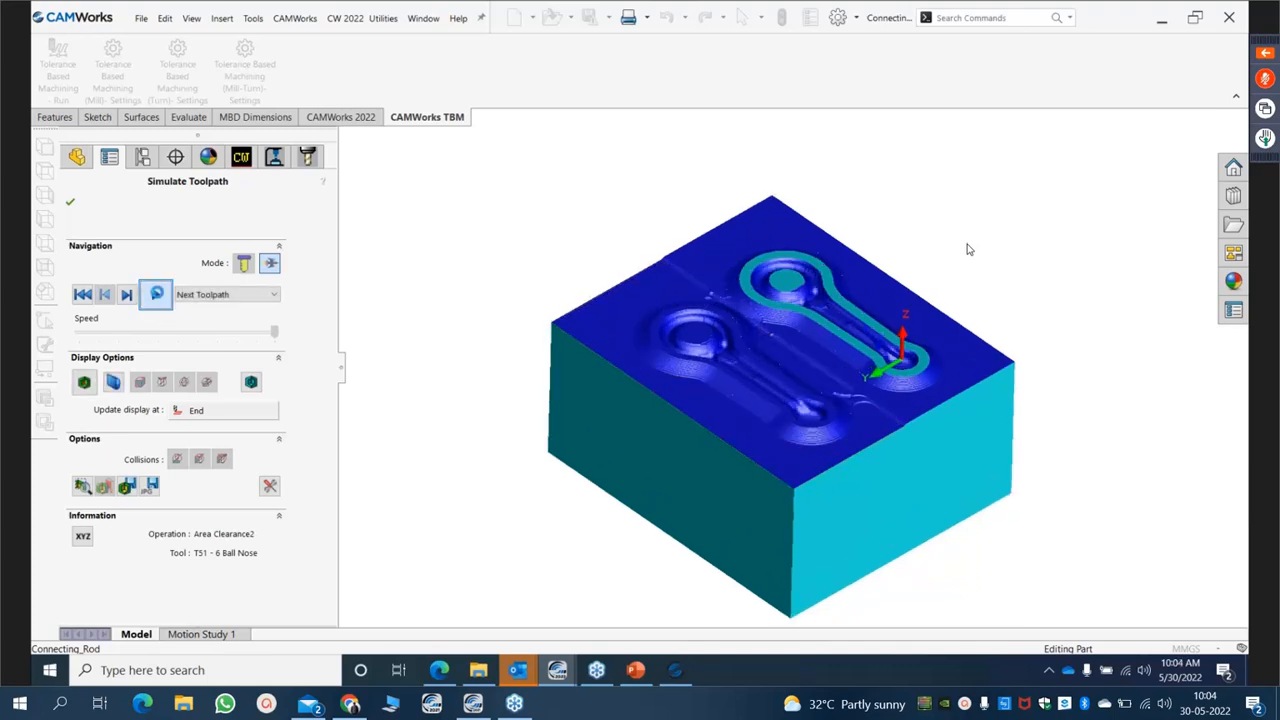
pyautogui.click(155, 294)
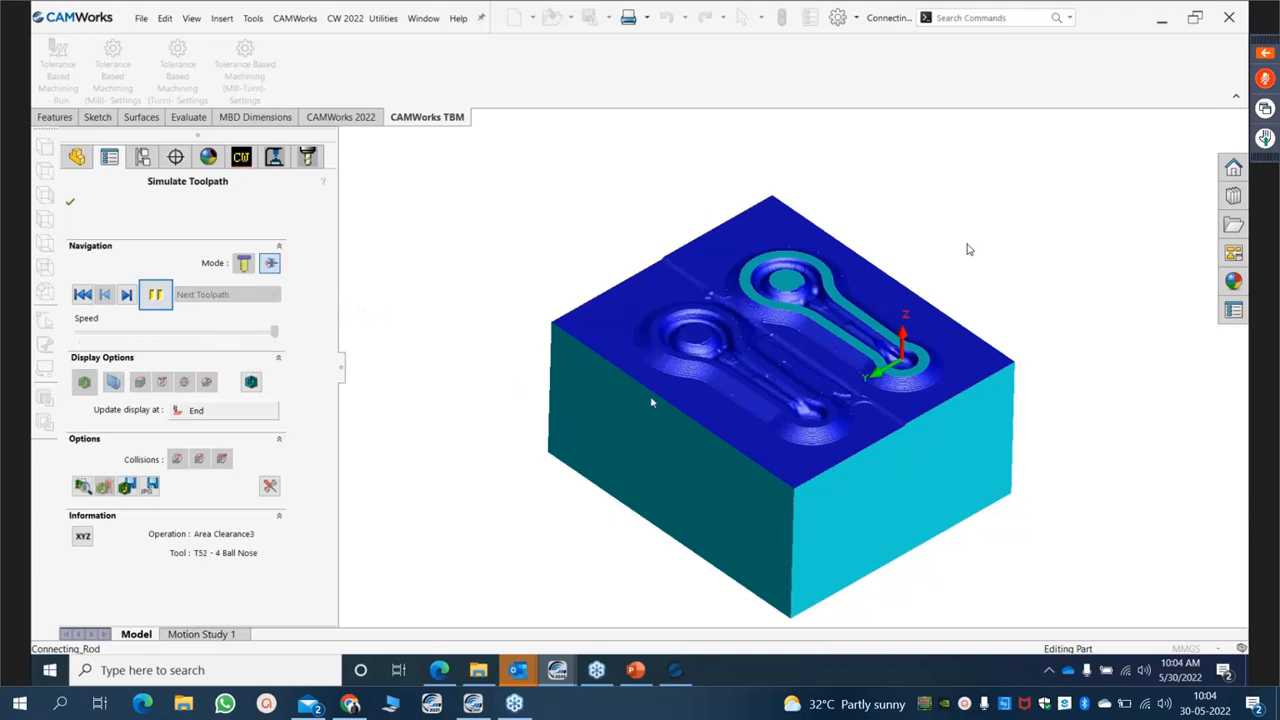
pyautogui.scroll(-3, 747, 366)
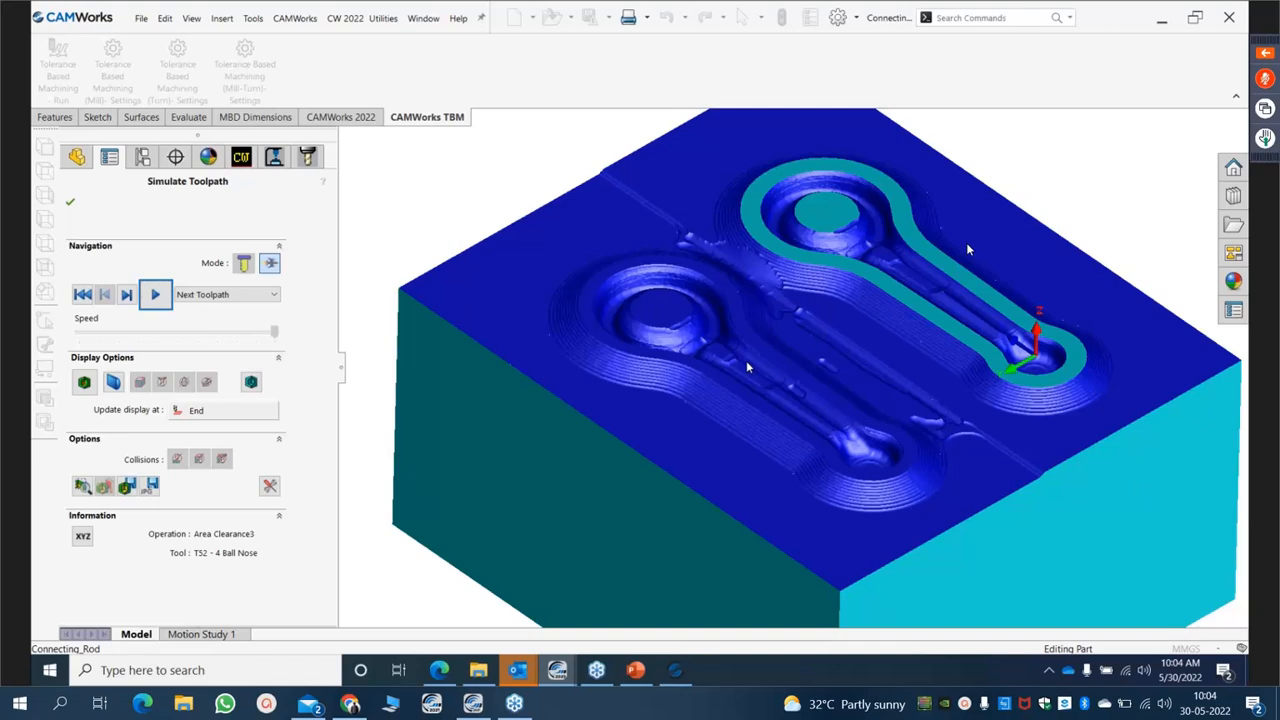
pyautogui.scroll(3, 746, 367)
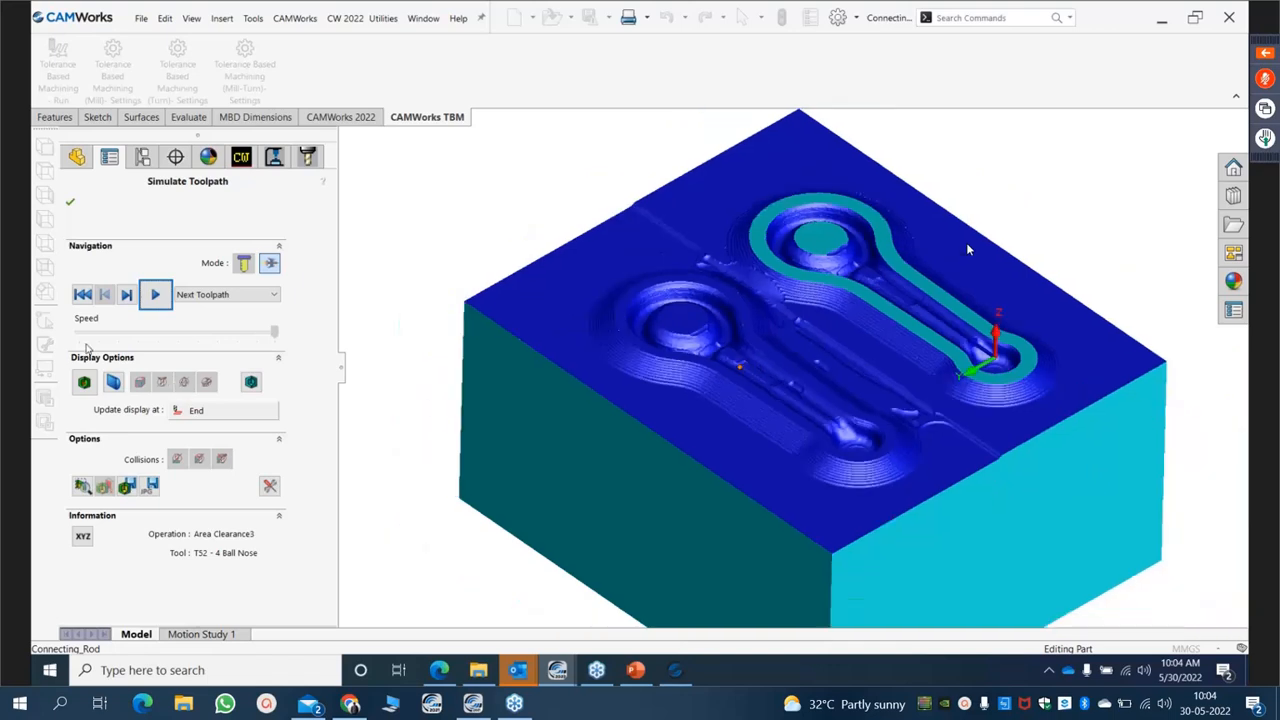
# Simulate the Constant Stepover1, Pencil Mill1 and Pencil Mill2 toolpaths one at a time, looking closely at the small-end cavity.
pyautogui.click(155, 294)
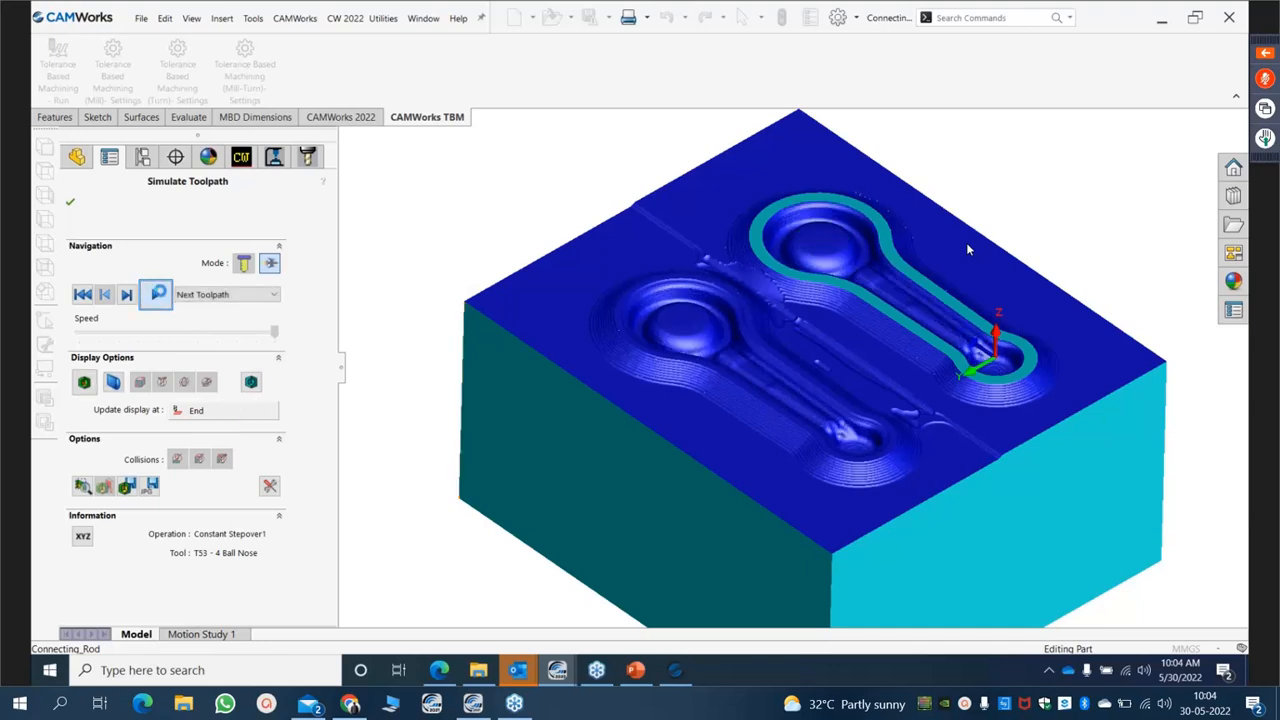
pyautogui.click(157, 294)
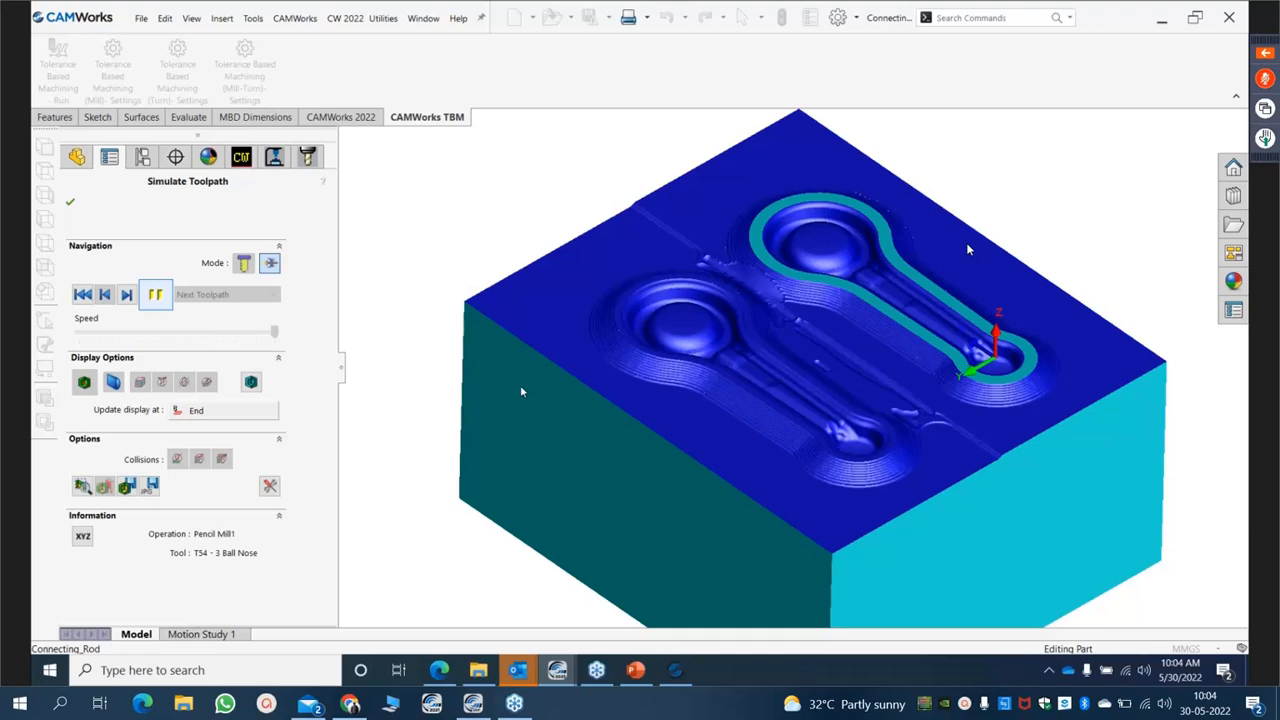
pyautogui.click(153, 295)
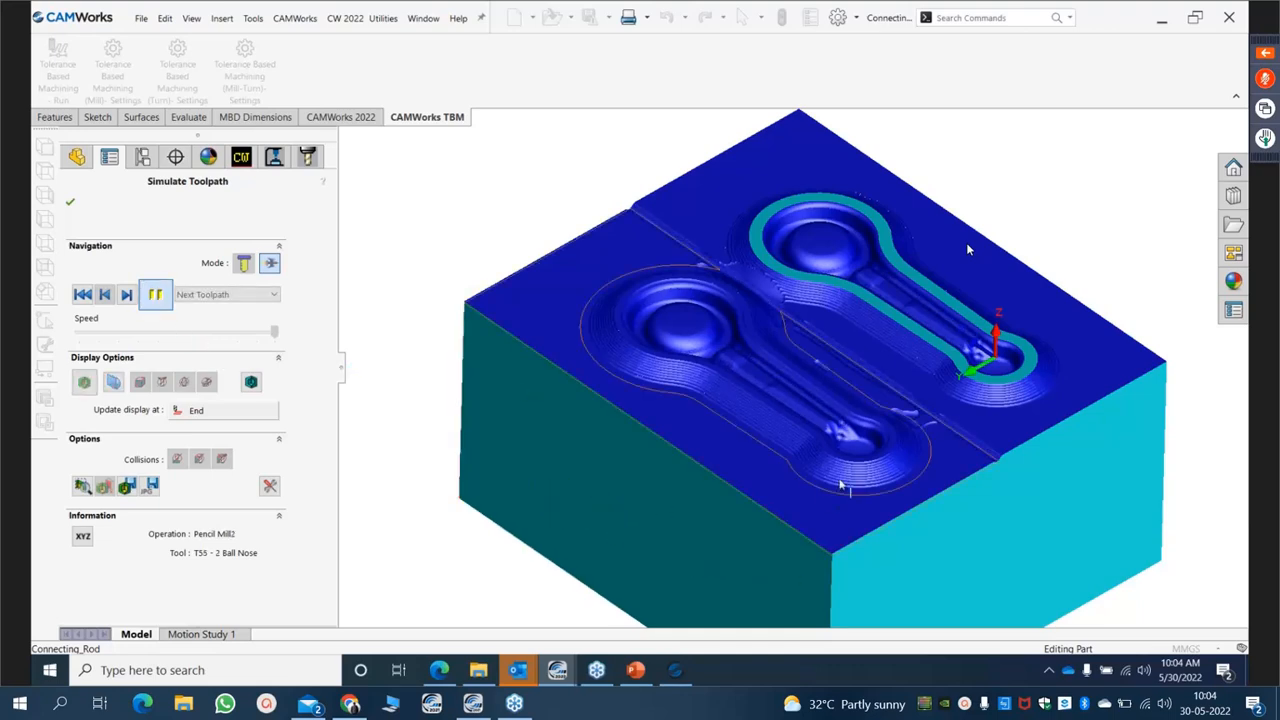
pyautogui.scroll(-5, 845, 440)
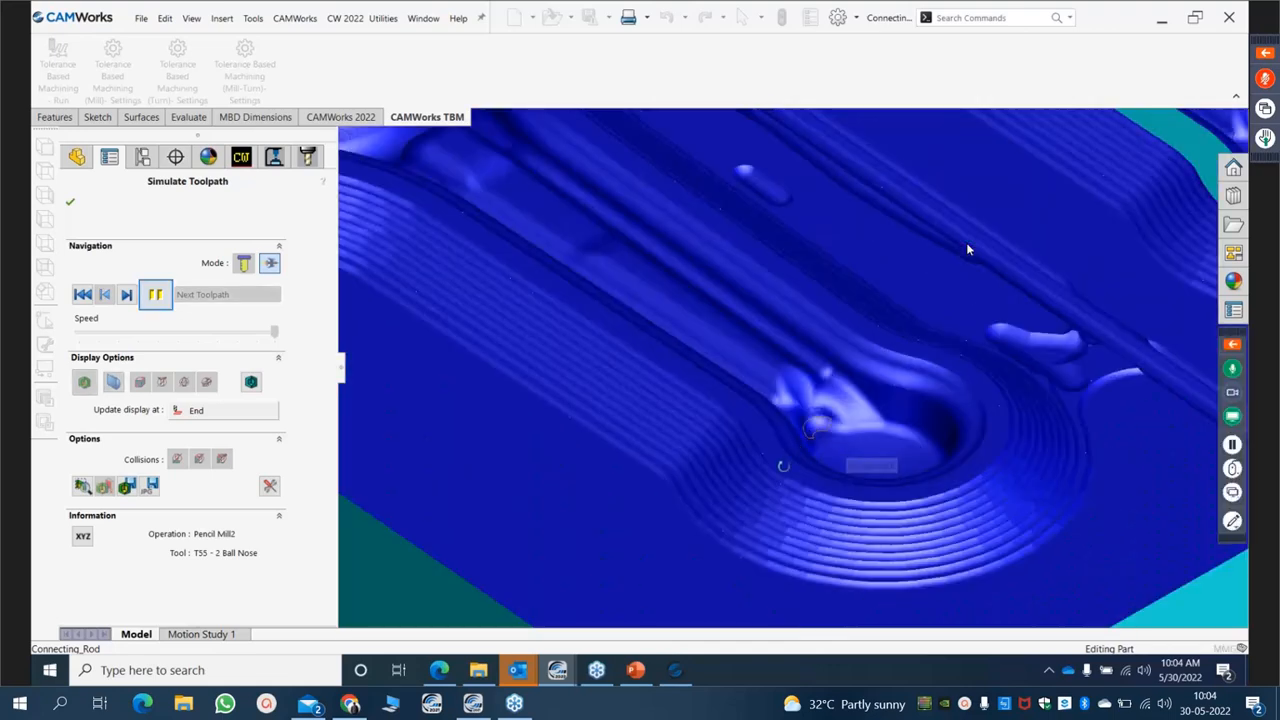
# Simulate the Constant Stepover2 and Flat Area1 toolpaths one at a time, and examine the finished die surfaces.
pyautogui.scroll(-3, 968, 250)
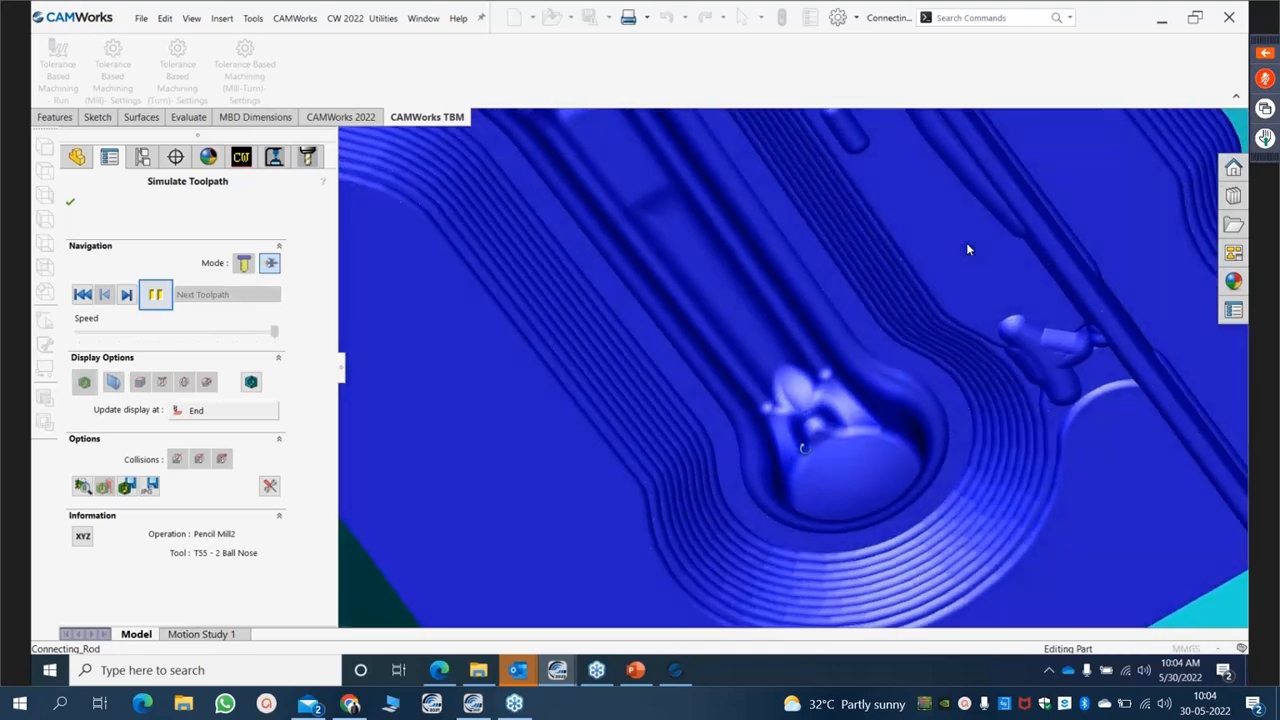
pyautogui.scroll(3, 968, 250)
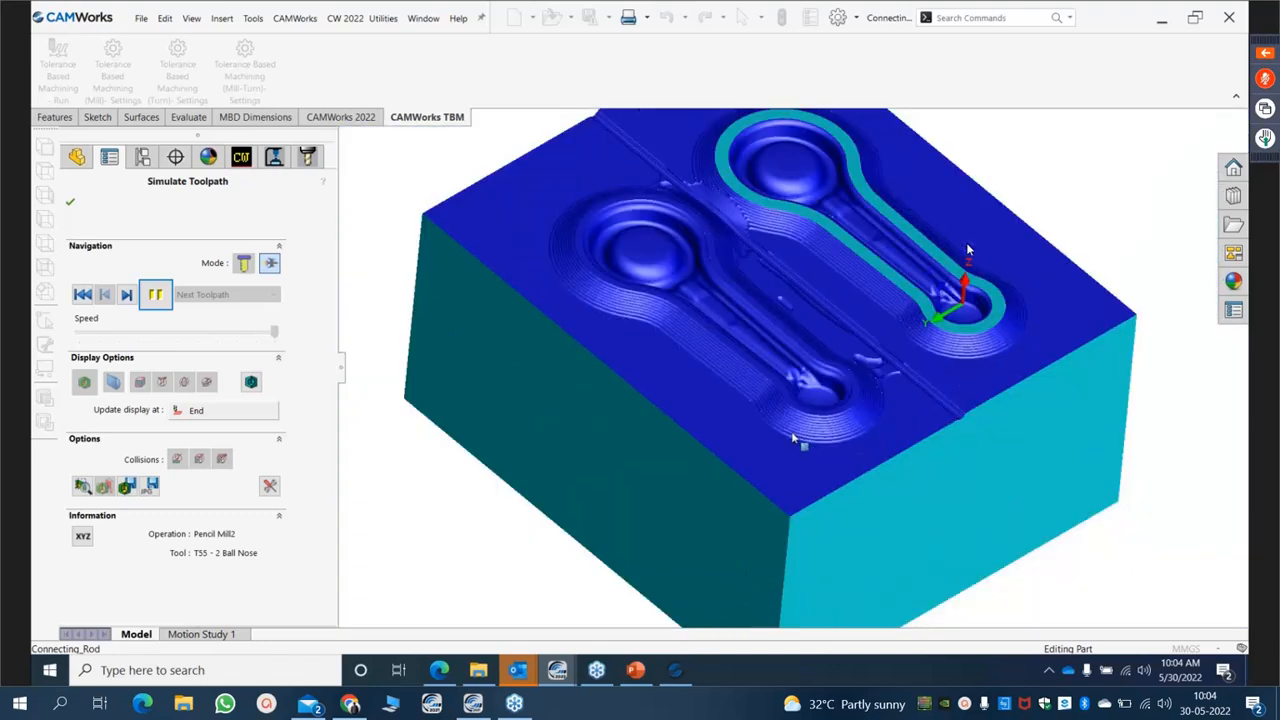
pyautogui.moveTo(274, 331); pyautogui.dragTo(192, 331)
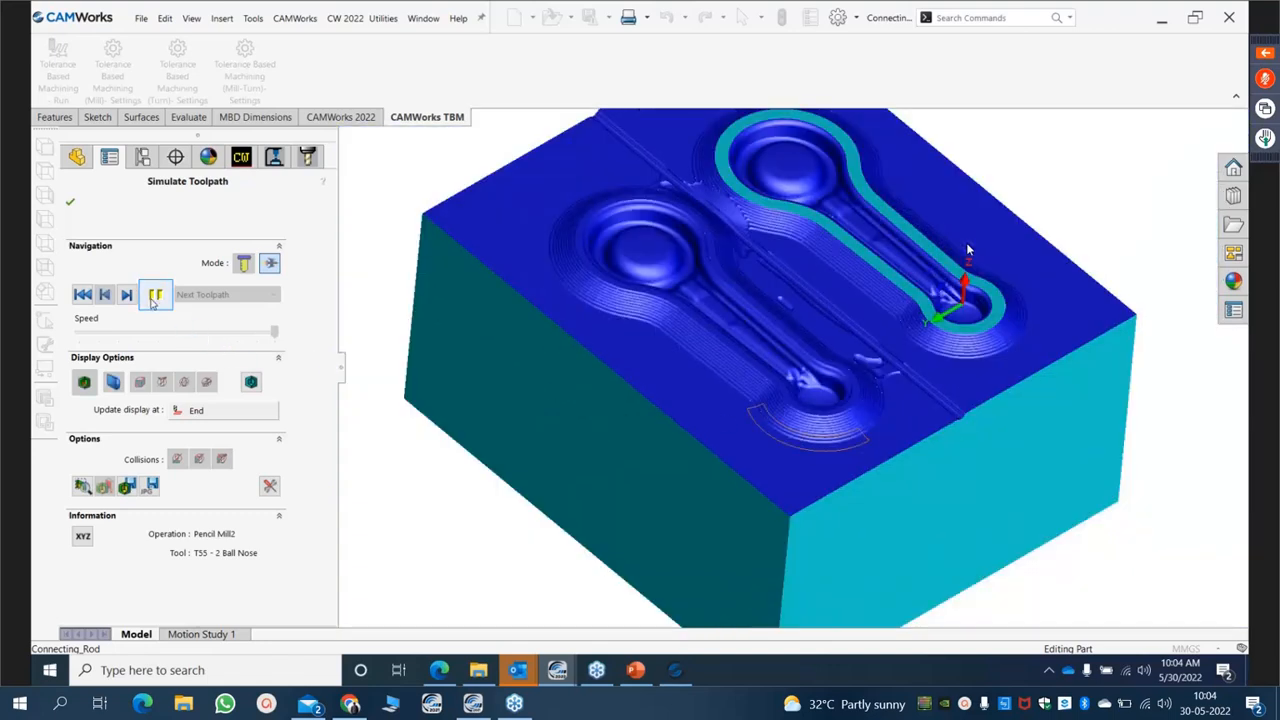
pyautogui.click(155, 297)
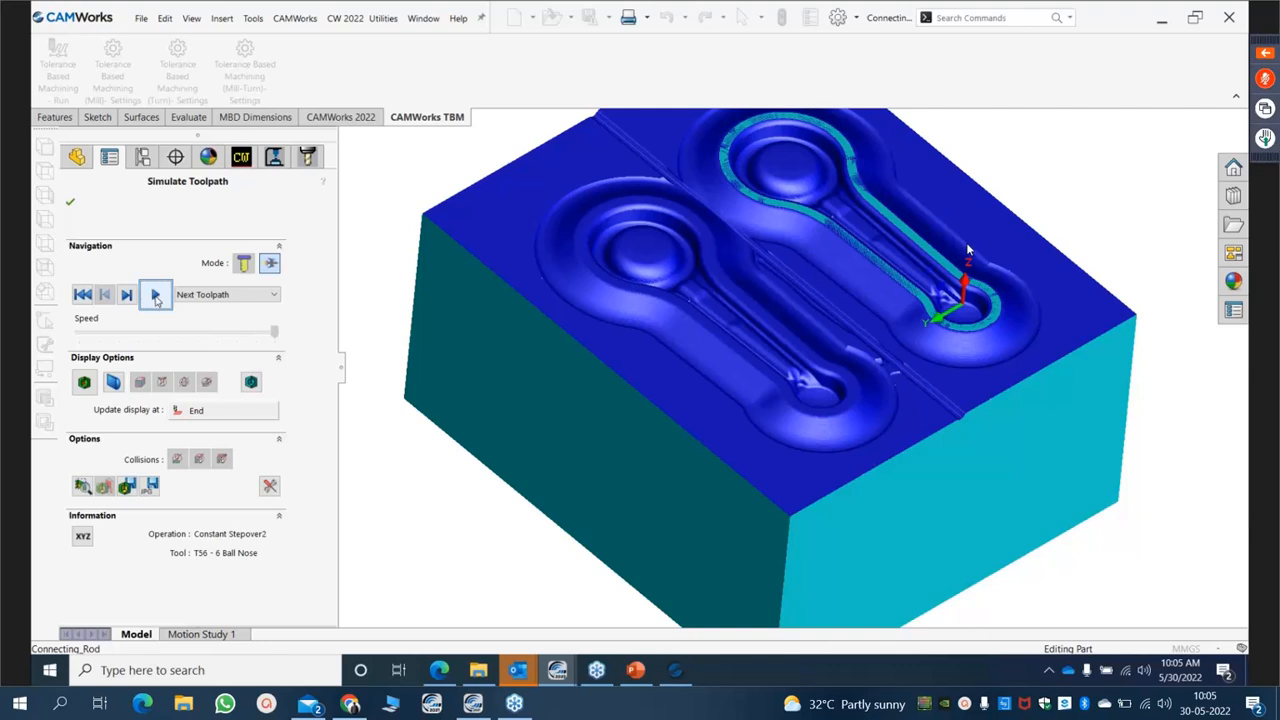
pyautogui.click(156, 295)
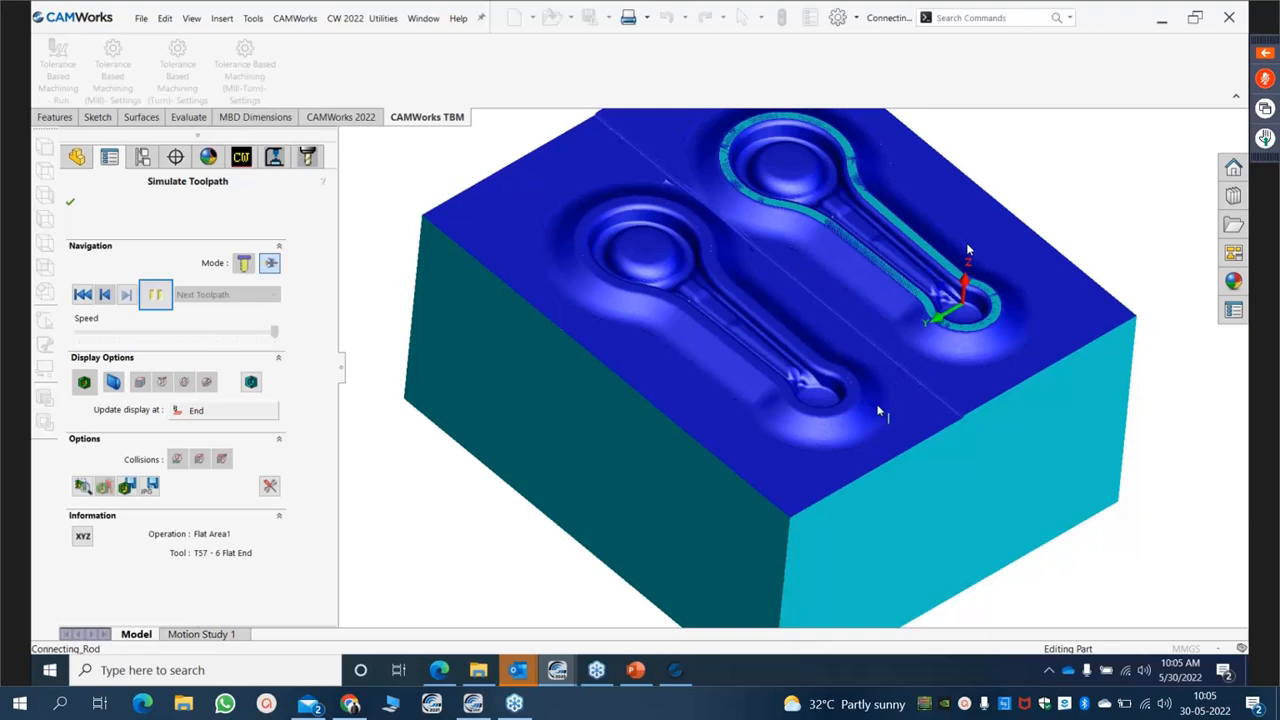
# Compare the fully simulated stock with the design part using the colour-coded deviation display over the whole block.
pyautogui.press('z')
pyautogui.press('z')
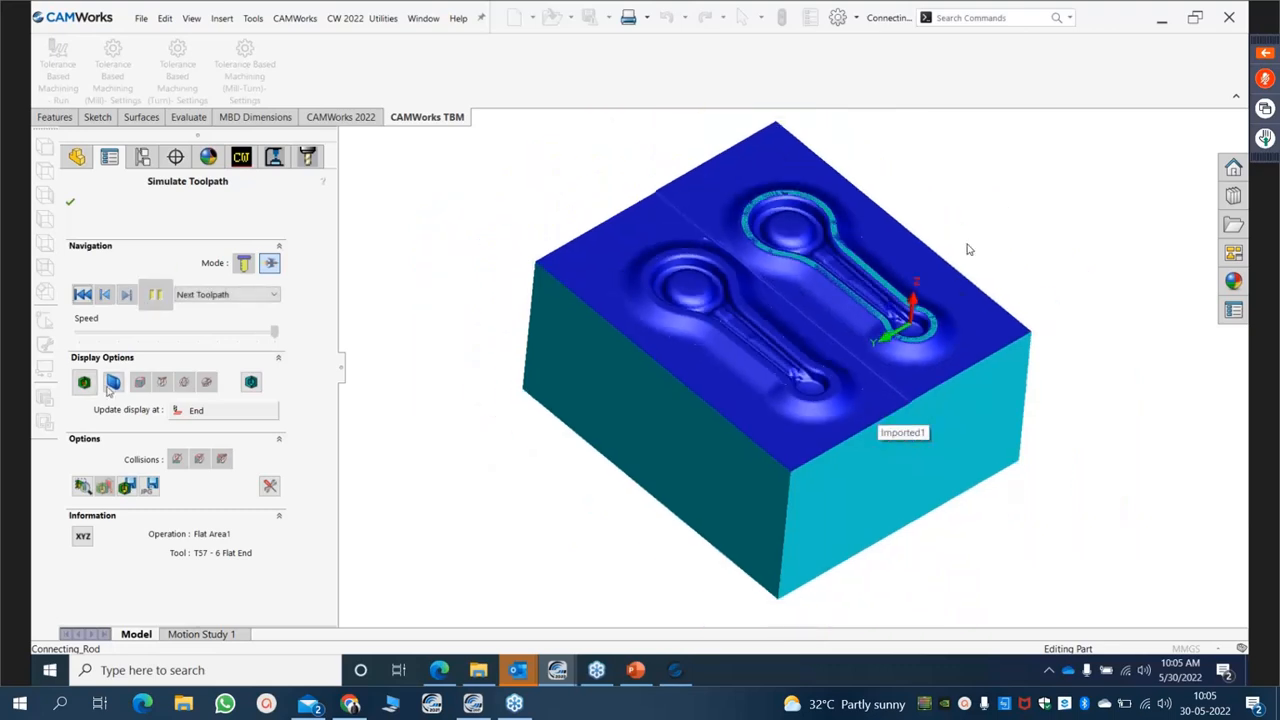
pyautogui.click(84, 382)
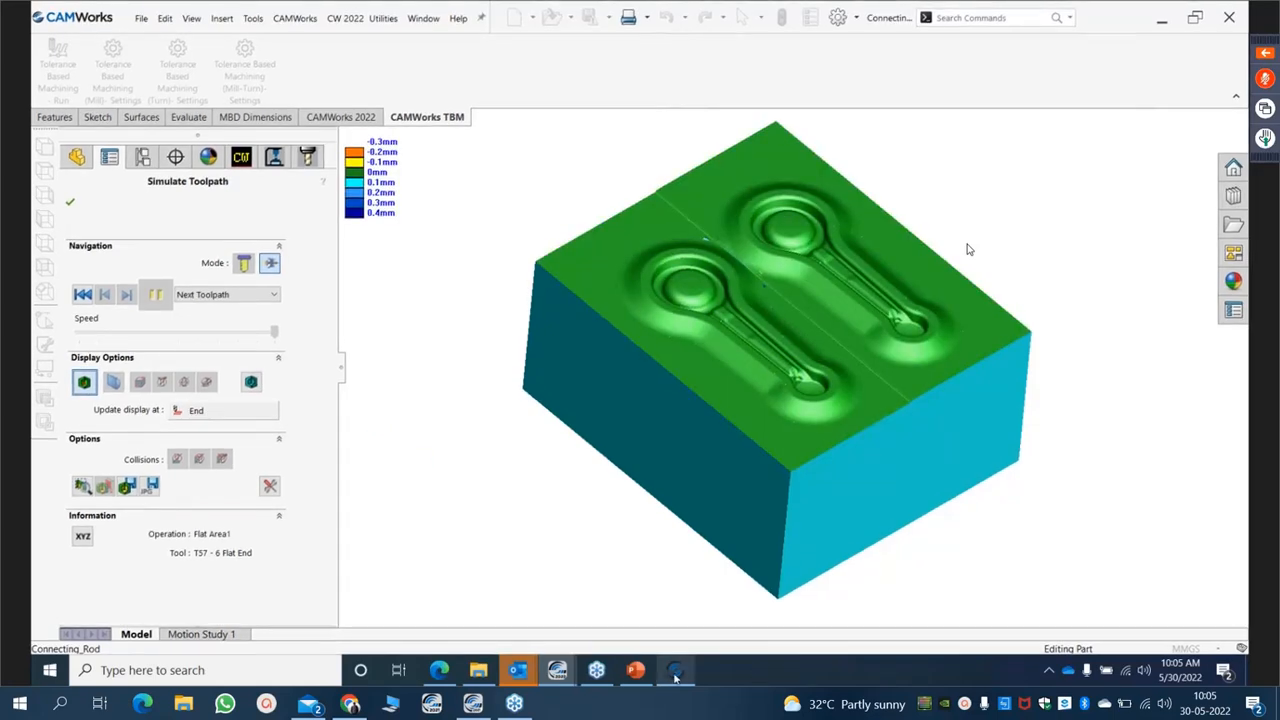
# Switch to the Technology Database and examine the operations and tools stored in the Connecting Rod strategy for Multi Surface Feature.
pyautogui.click(675, 674)
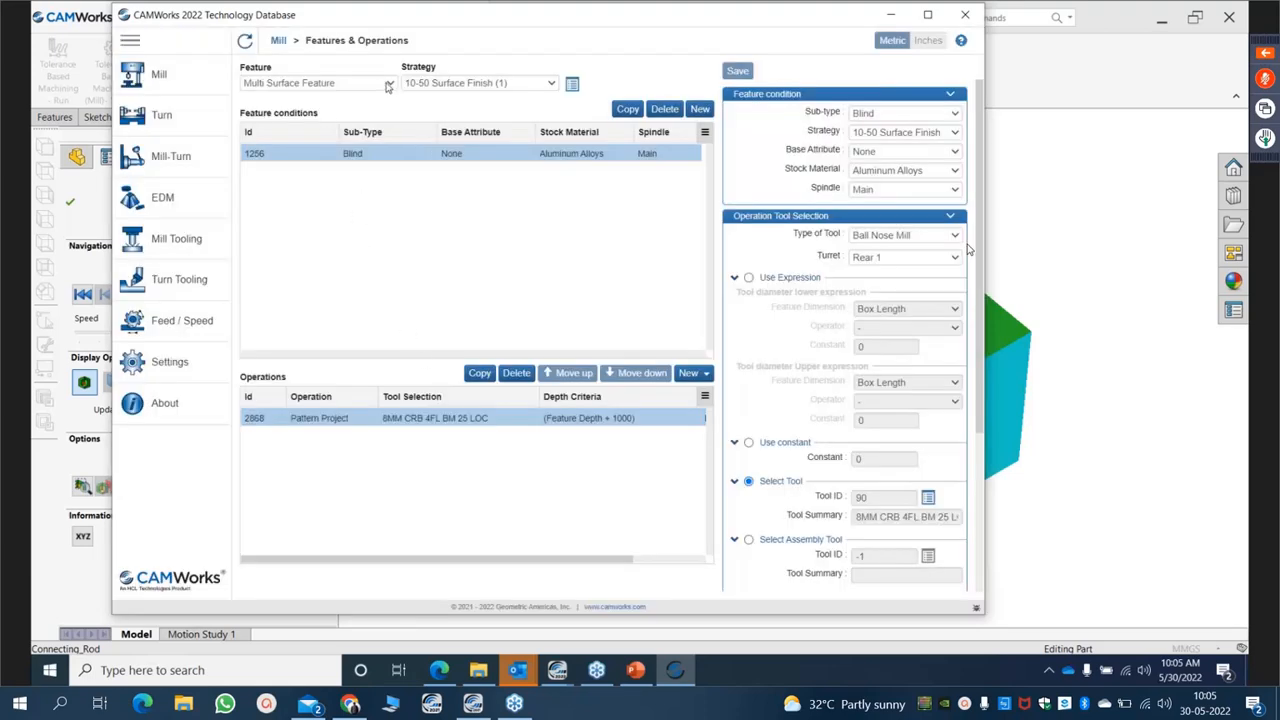
pyautogui.click(551, 84)
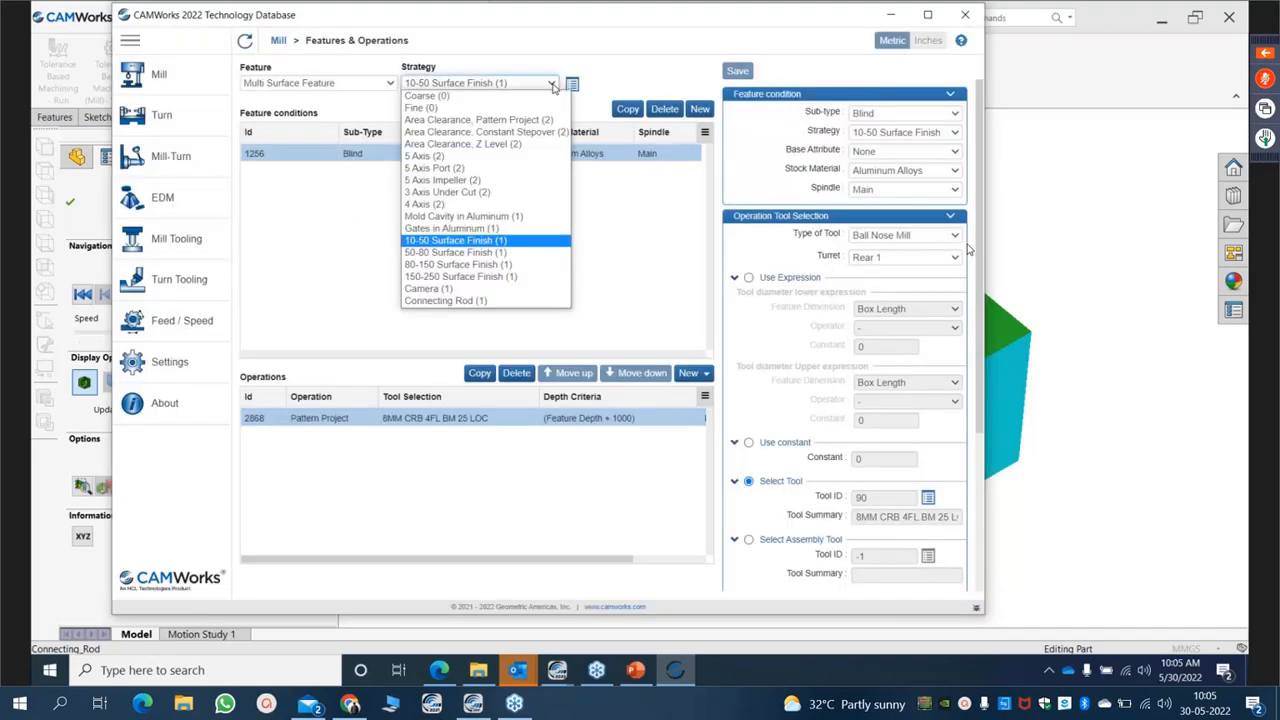
pyautogui.click(440, 300)
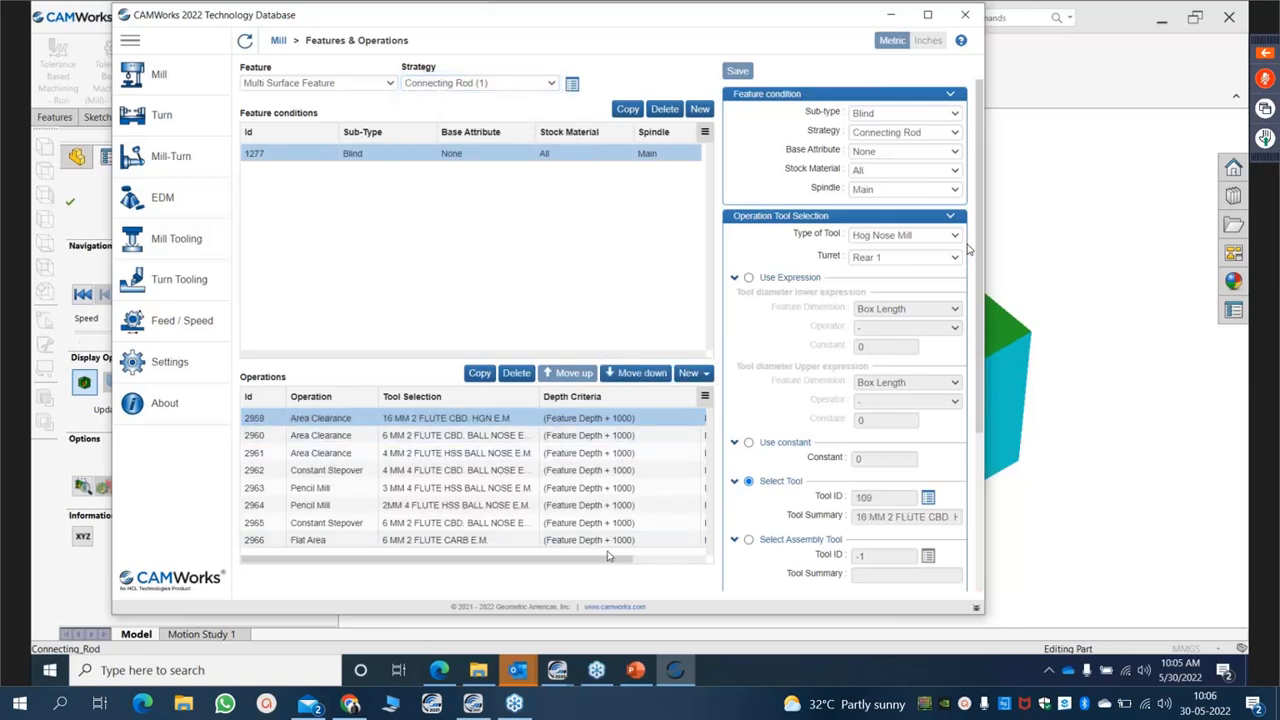
pyautogui.moveTo(608, 559); pyautogui.dragTo(558, 561)
pyautogui.moveTo(579, 560); pyautogui.dragTo(665, 565)
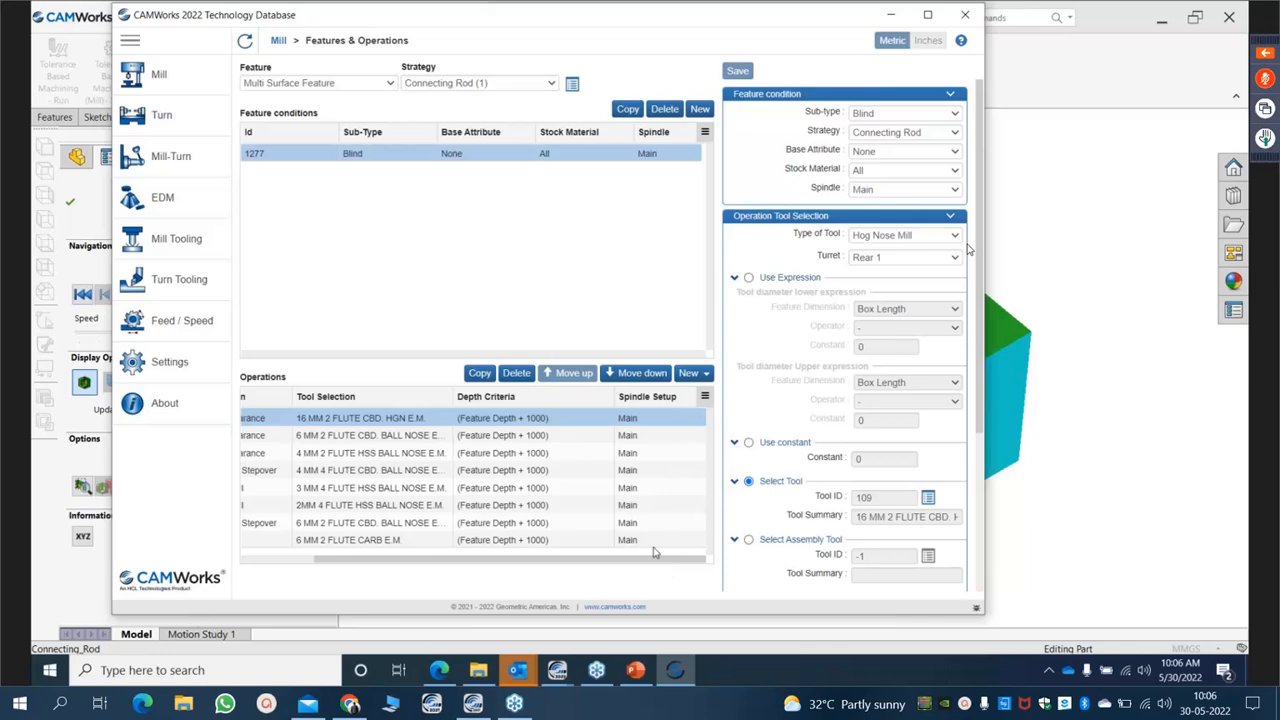
pyautogui.moveTo(461, 563); pyautogui.dragTo(242, 563)
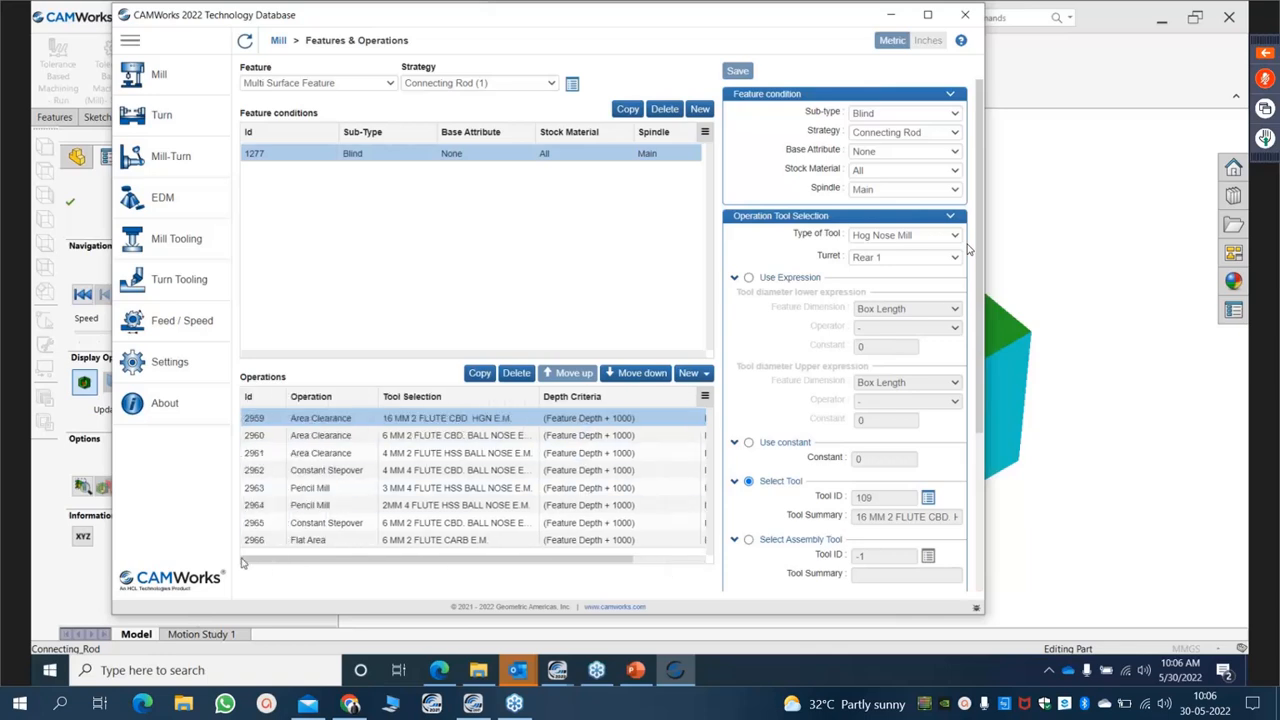
pyautogui.scroll(-3, 838, 357)
pyautogui.scroll(3, 838, 355)
# Send the message "Thank You." to the webinar staff as a question from the GoToWebinar control panel.
pyautogui.click(1265, 51)
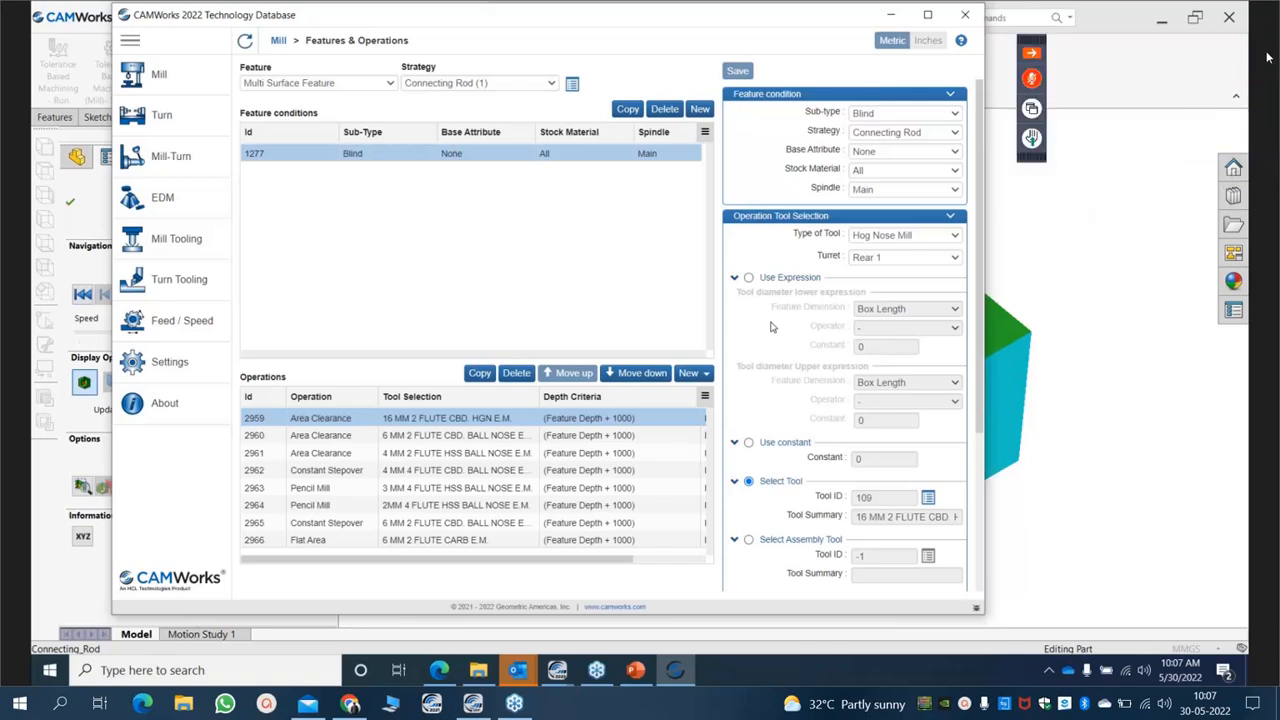
pyautogui.click(1093, 366)
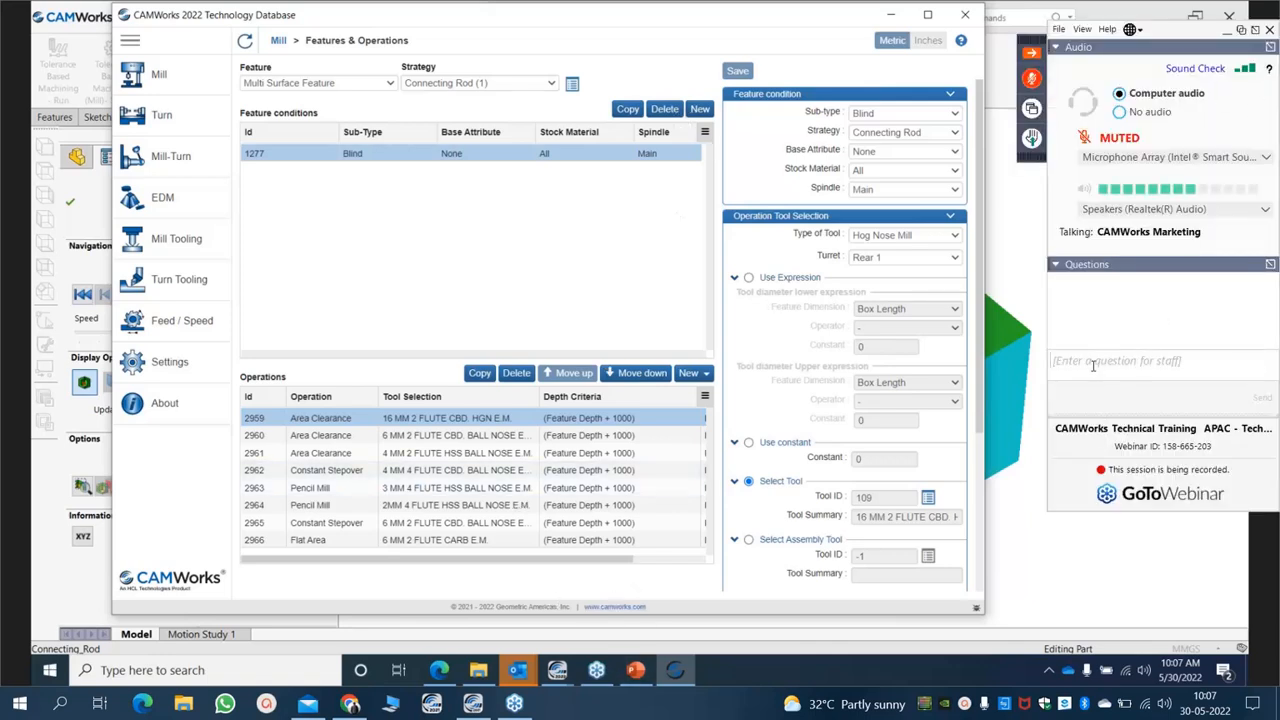
pyautogui.write('Thank You')
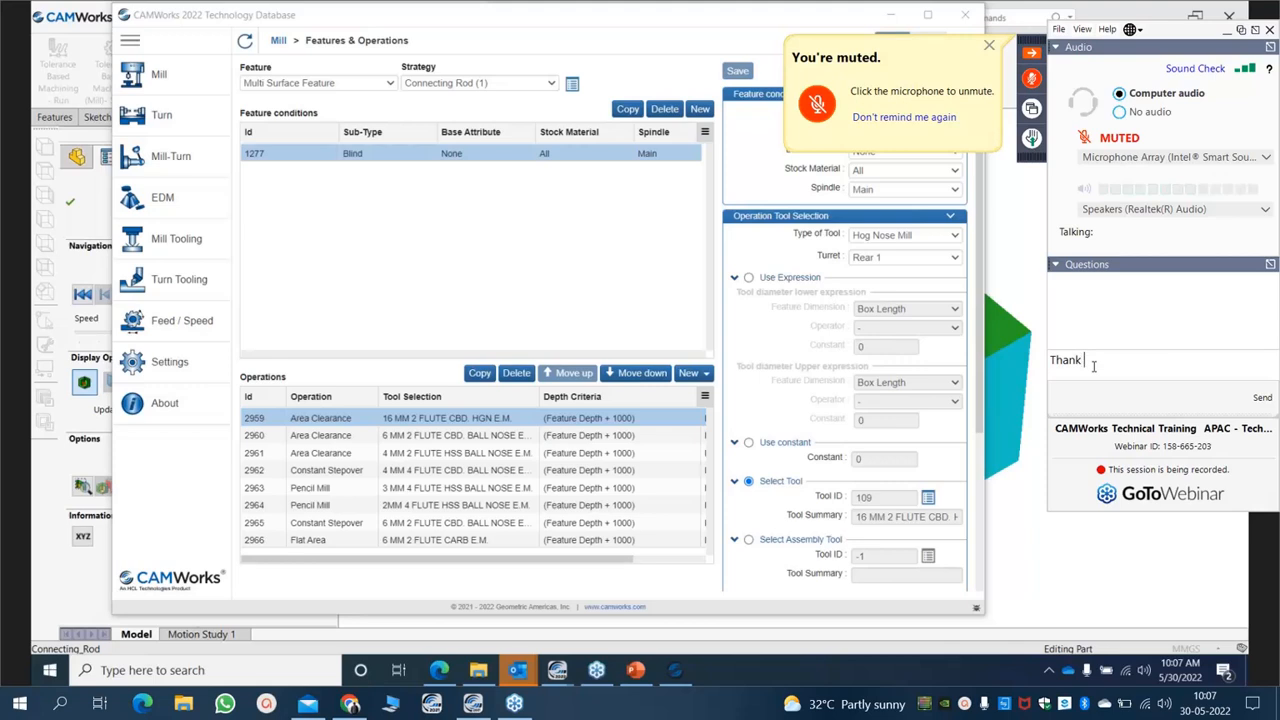
pyautogui.write('.')
pyautogui.click(1262, 398)
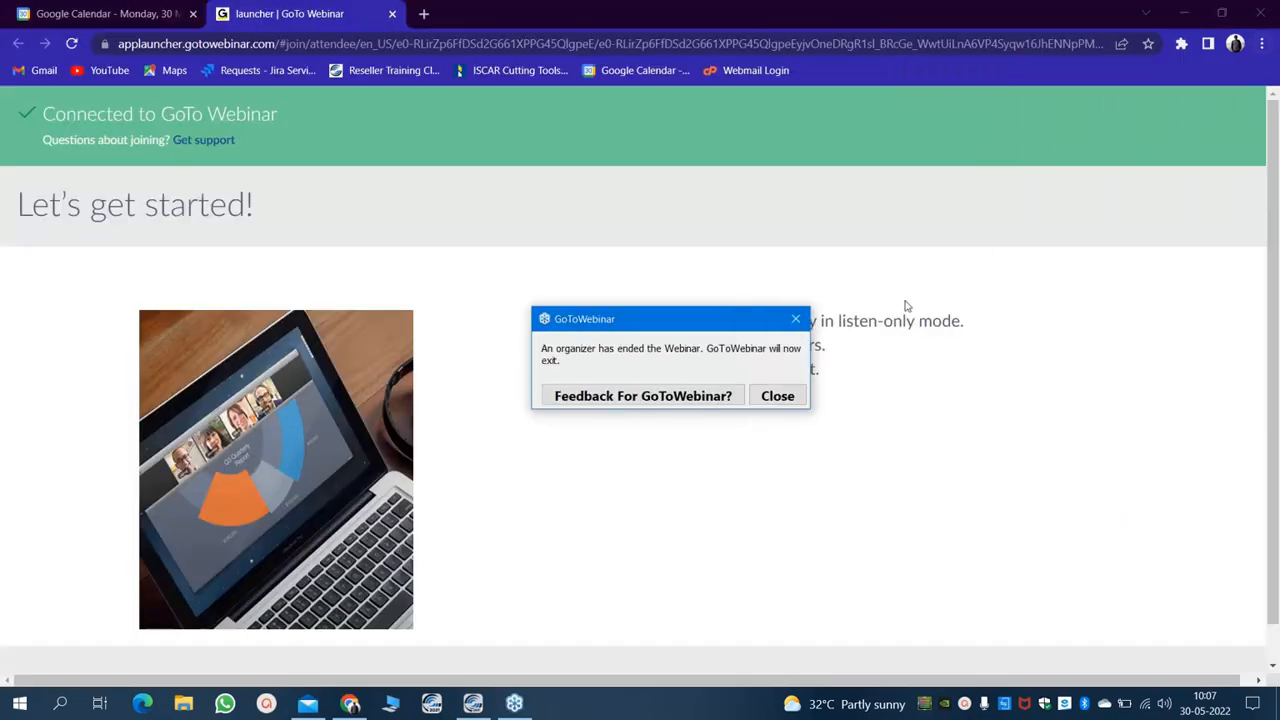
# Dismiss the GoToWebinar end-of-session notice and bring up the screen recorder's controls.
pyautogui.click(772, 398)
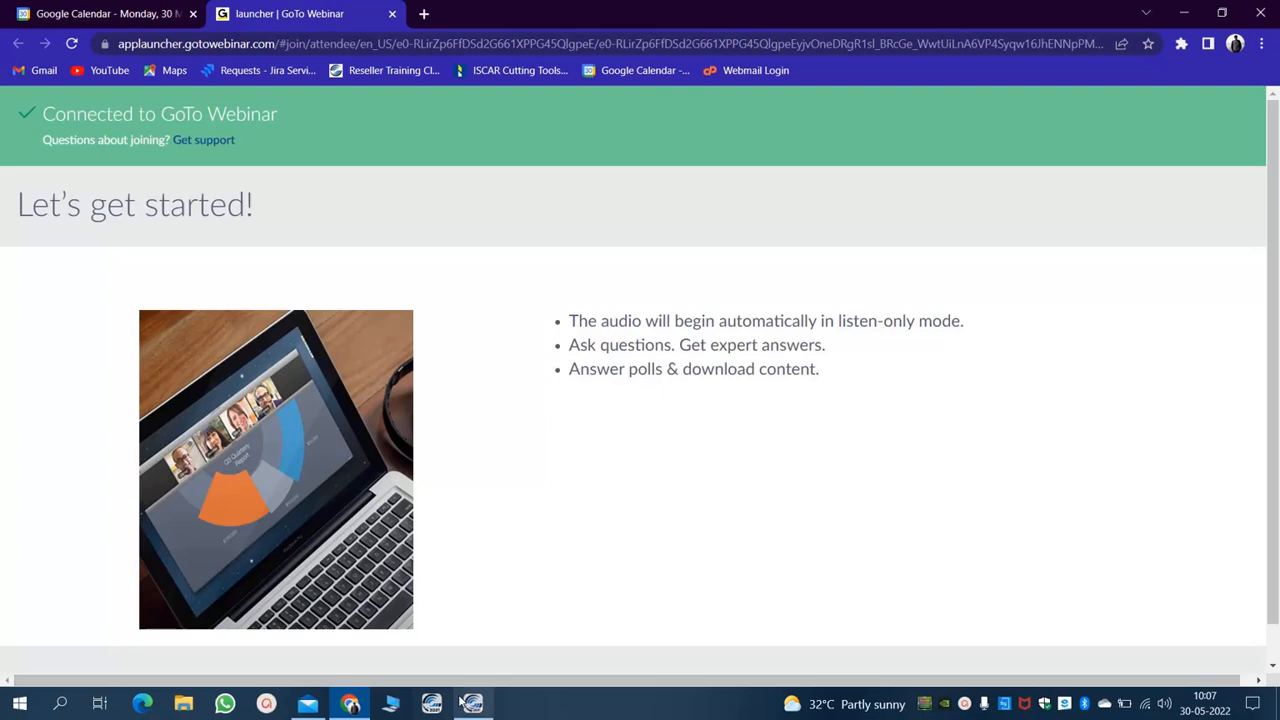
pyautogui.click(944, 703)
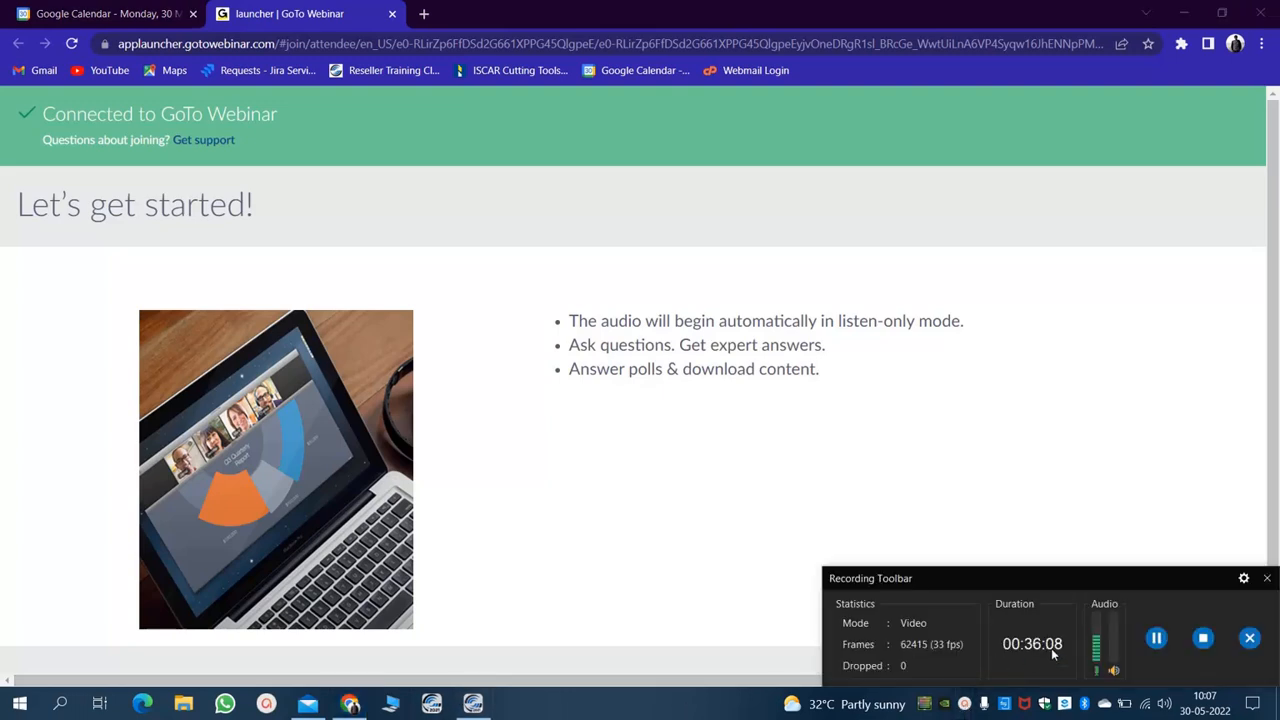